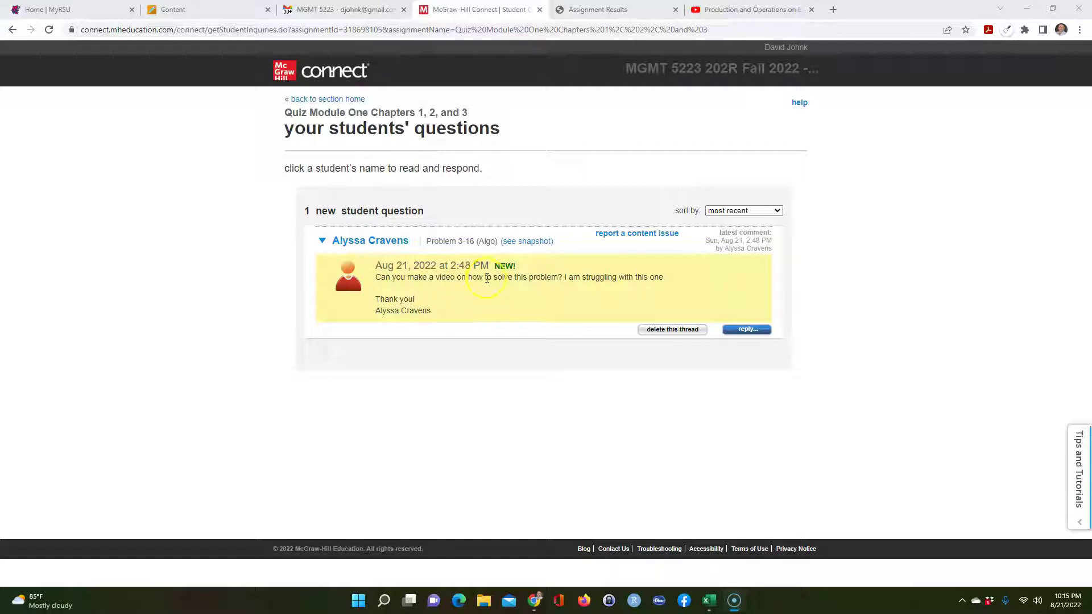
Open the snapshot of the student's Problem 3-16 question, close the extra snapshot tab, and review the data table and parts a and b
{"action": "left_click", "coordinate": [527, 242]}
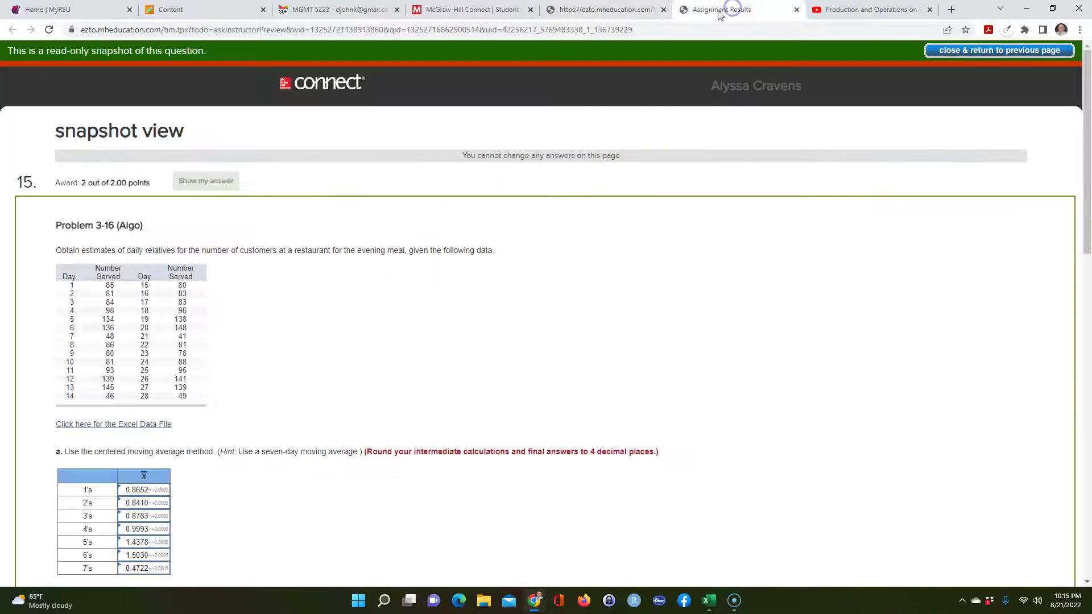
{"action": "left_click", "coordinate": [663, 9]}
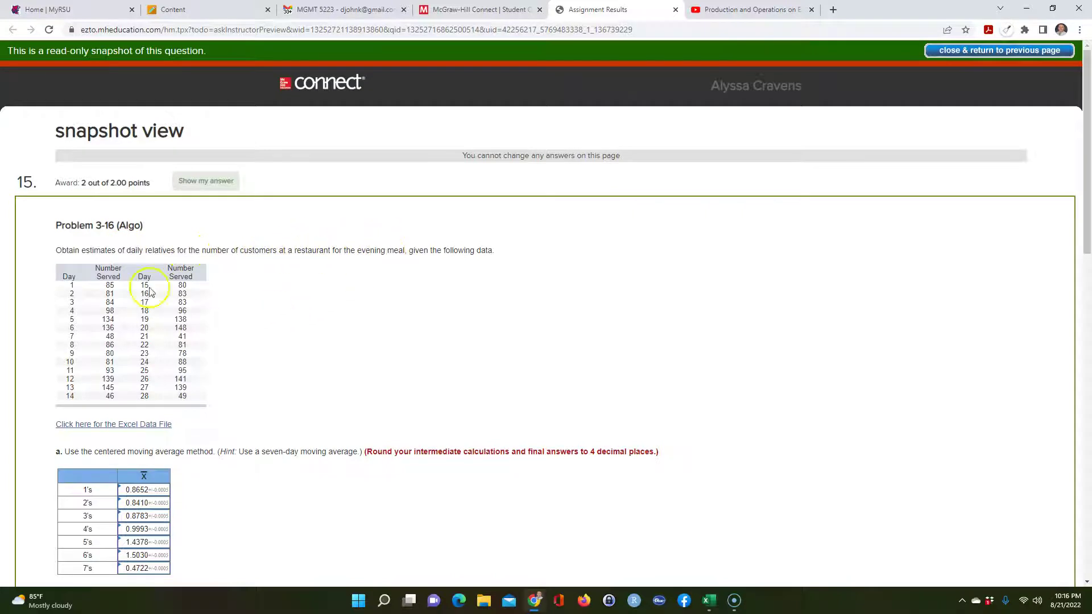
{"action": "scroll", "coordinate": [252, 361], "scroll_direction": "down", "scroll_amount": 1}
{"action": "scroll", "coordinate": [253, 361], "scroll_direction": "down", "scroll_amount": 4}
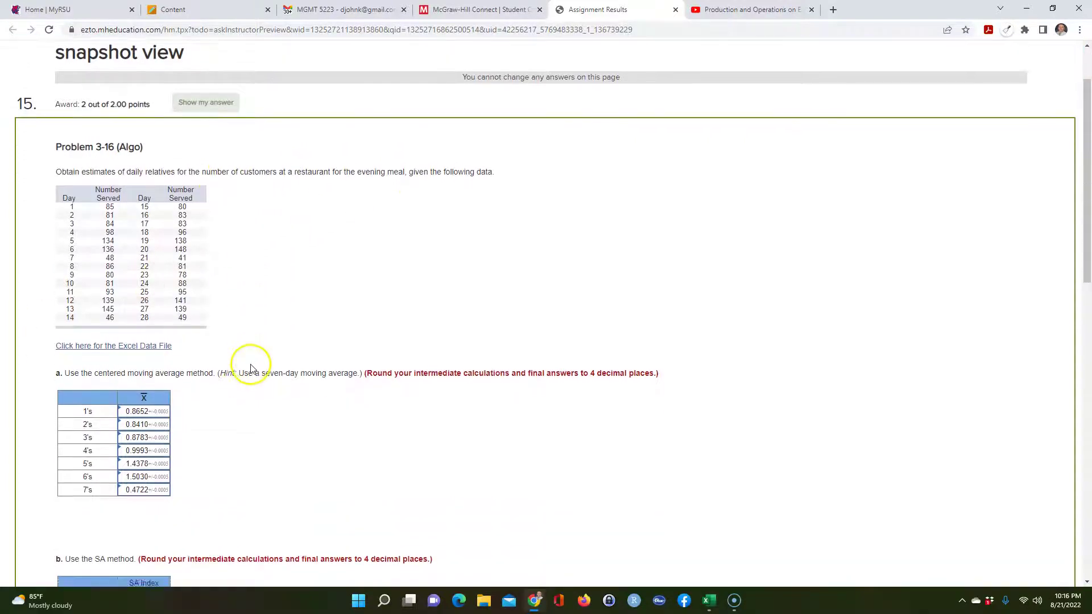
{"action": "scroll", "coordinate": [252, 369], "scroll_direction": "up", "scroll_amount": 1}
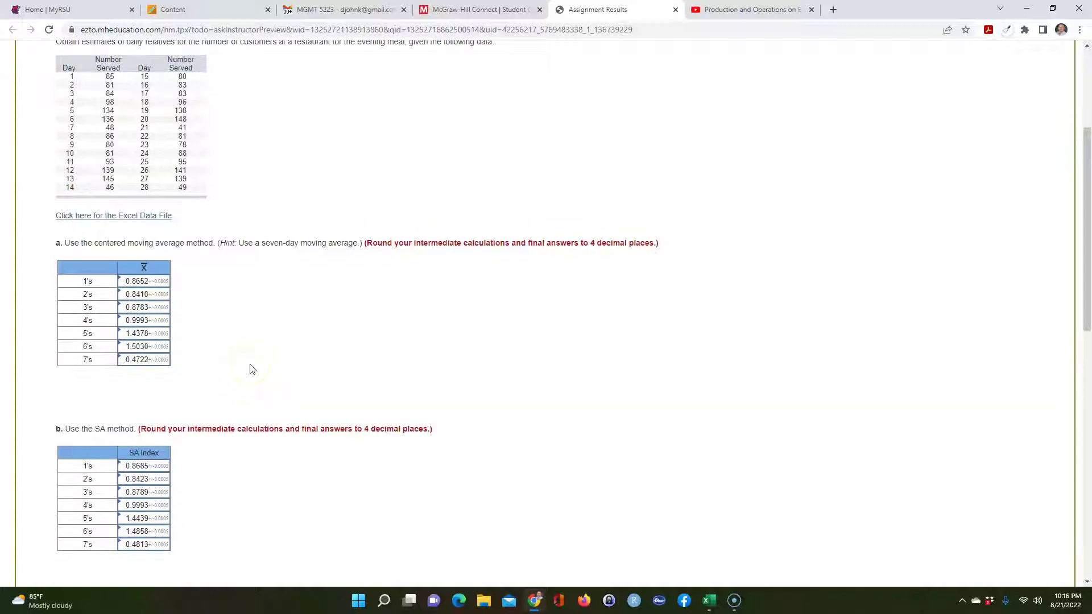
{"action": "scroll", "coordinate": [252, 369], "scroll_direction": "up", "scroll_amount": 2}
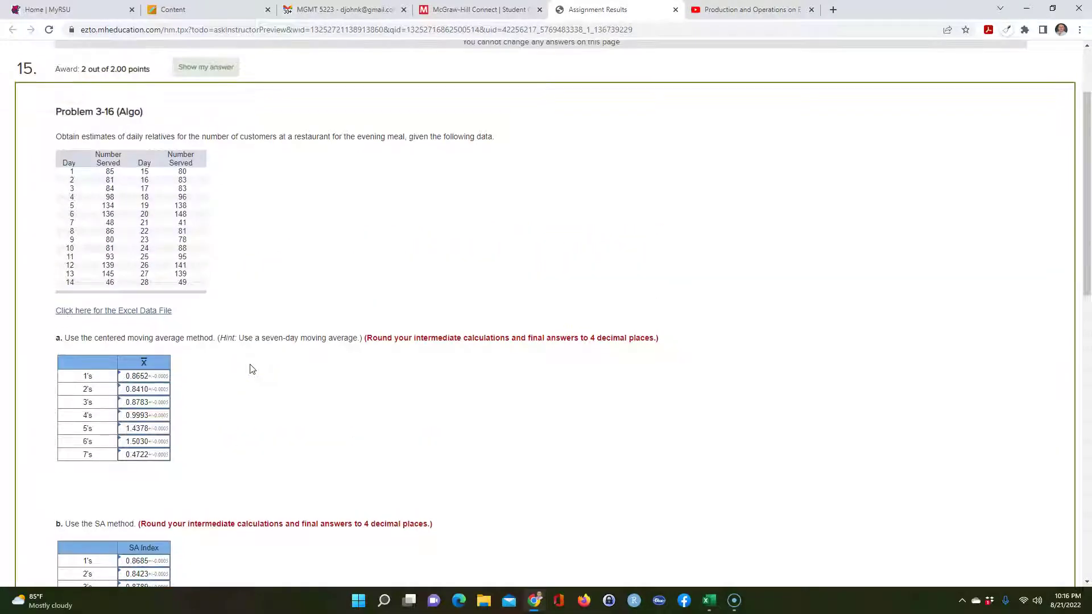
{"action": "scroll", "coordinate": [252, 369], "scroll_direction": "down", "scroll_amount": 1}
{"action": "scroll", "coordinate": [252, 369], "scroll_direction": "up", "scroll_amount": 3}
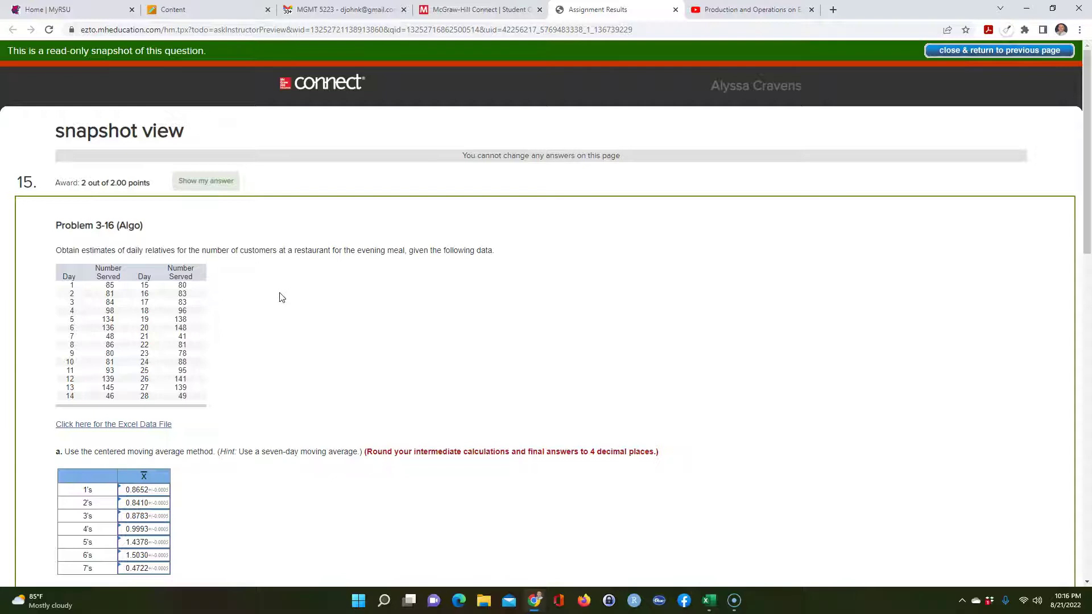
Launch Excel with a new blank workbook and bring its window into full view
{"action": "left_click", "coordinate": [356, 599]}
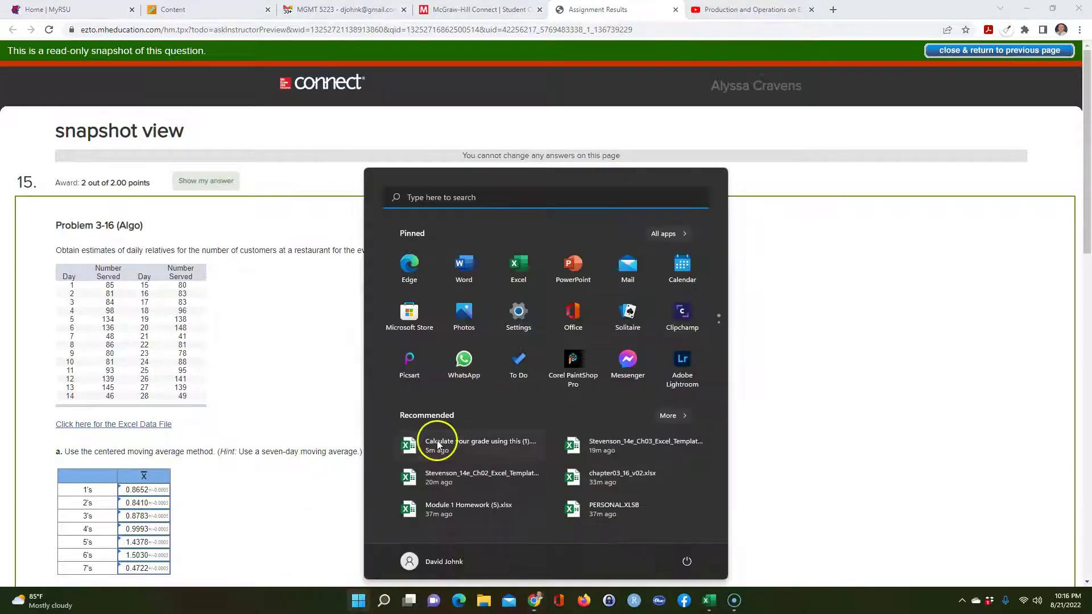
{"action": "left_click", "coordinate": [523, 267]}
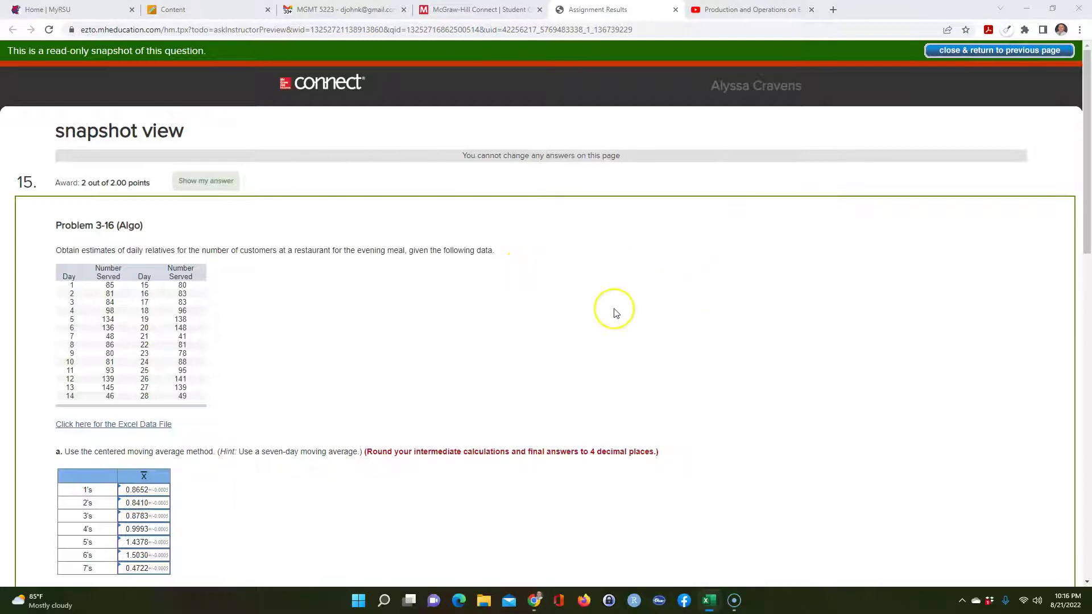
{"action": "left_click_drag", "start_coordinate": [1091, 188], "coordinate": [502, 2]}
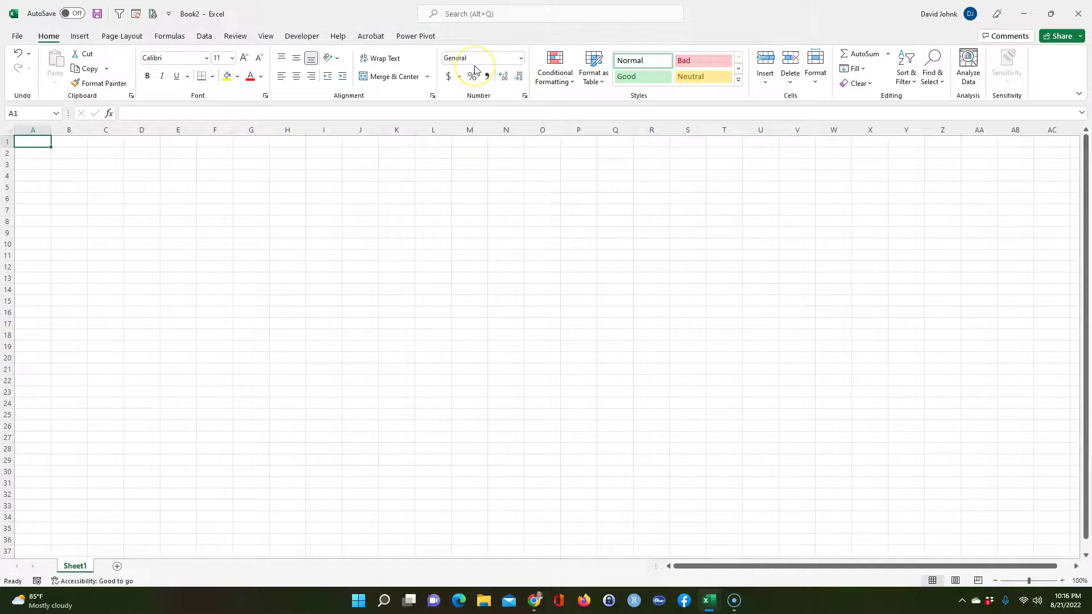
Switch back to the Assignment Results page in Chrome and capture a screen snip of the Problem 3-16 statement and data table
{"action": "key", "text": "alt+Tab"}
{"action": "key", "text": "alt+Tab"}
{"action": "key", "text": "alt+Tab"}
{"action": "key", "text": "alt+Tab"}
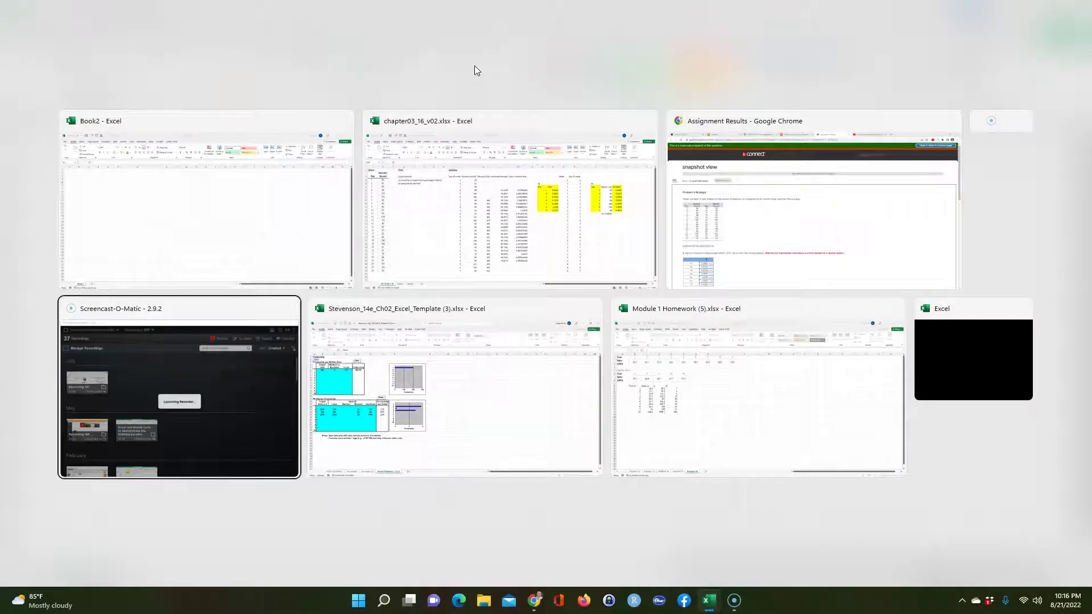
{"action": "key", "text": "alt+Tab"}
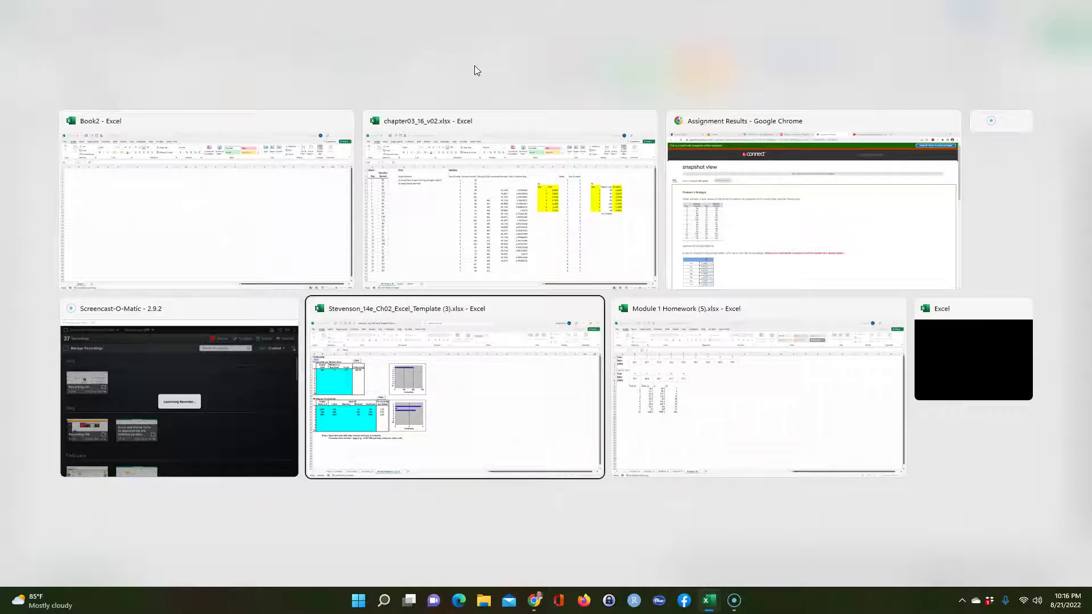
{"action": "key", "text": "alt+Tab"}
{"action": "key", "text": "alt+Tab"}
{"action": "key", "text": "alt+Tab"}
{"action": "key", "text": "alt+Tab"}
{"action": "key", "text": "alt+Tab"}
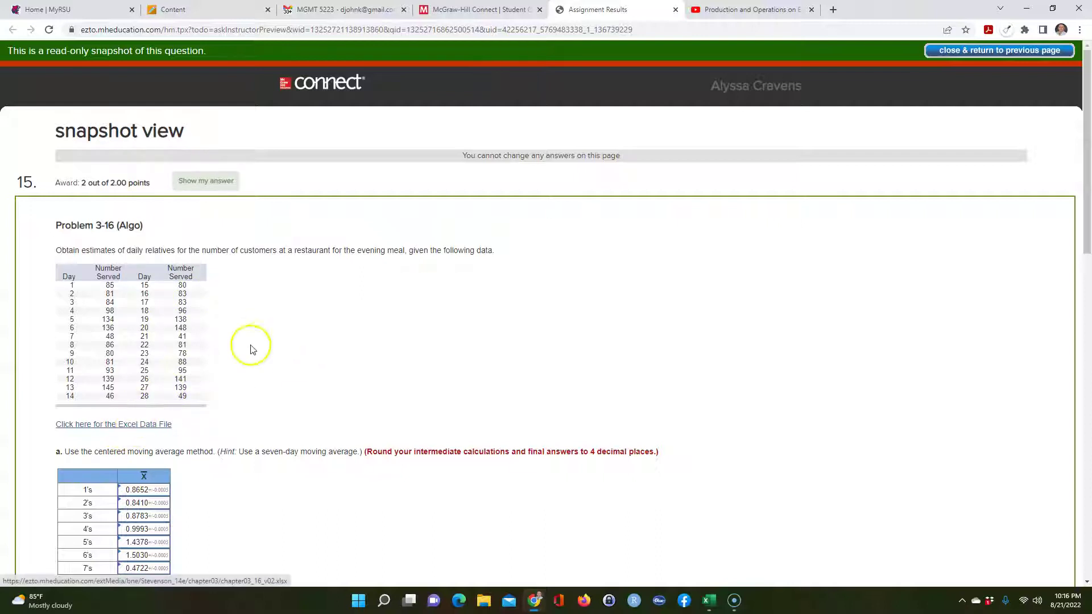
{"action": "key", "text": "super+shift+s"}
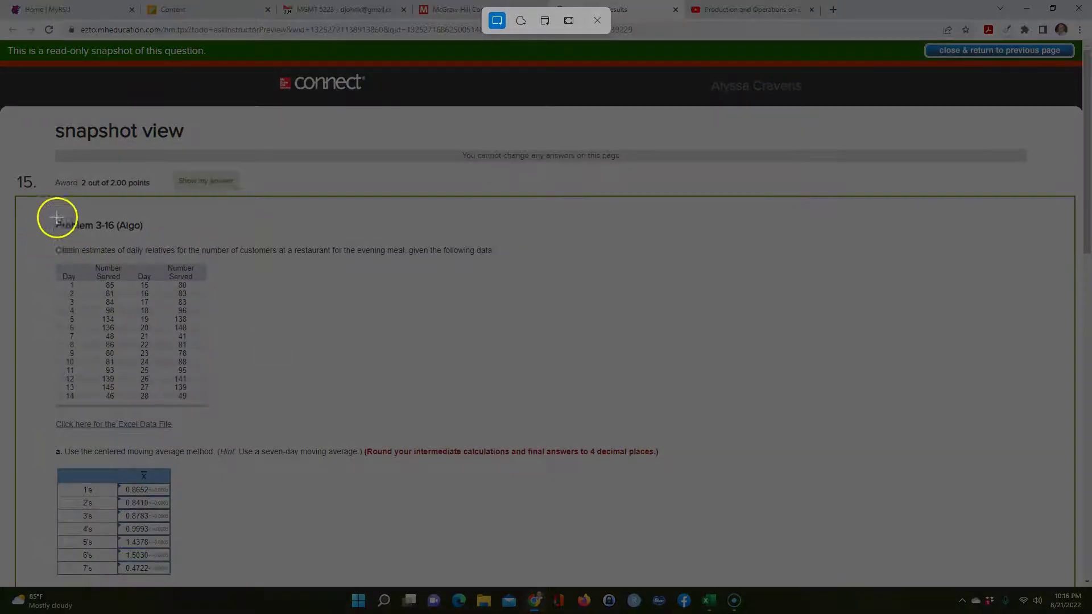
{"action": "left_click_drag", "start_coordinate": [43, 214], "coordinate": [502, 414]}
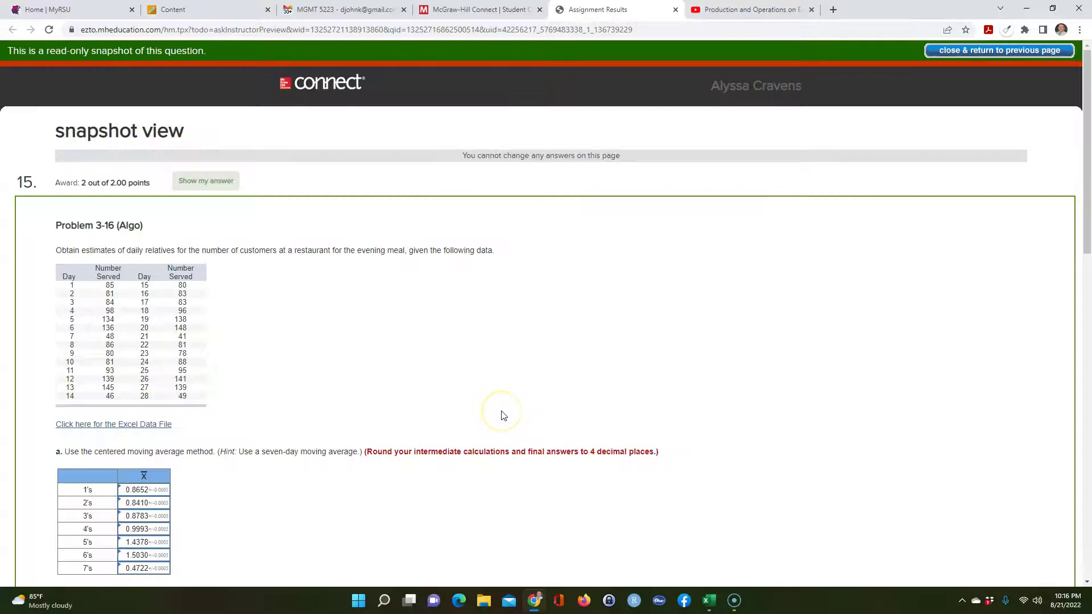
Paste the problem statement snip at A1 of the blank Excel workbook and shrink it to span about columns A to I, rows 1 to 12
{"action": "key", "text": "alt+Tab"}
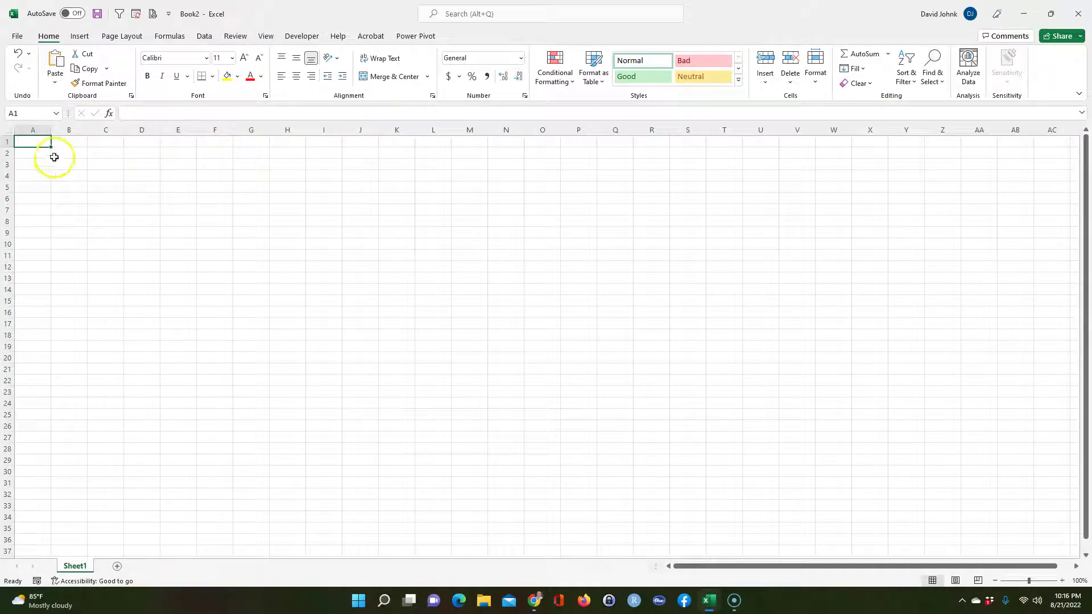
{"action": "key", "text": "ctrl+v"}
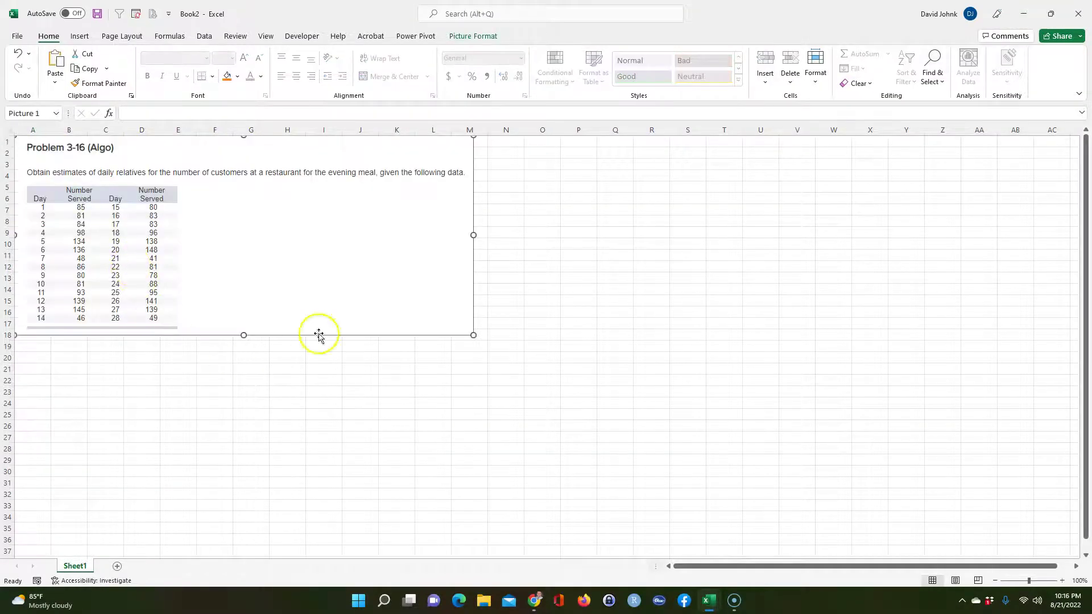
{"action": "left_click_drag", "start_coordinate": [471, 333], "coordinate": [325, 241]}
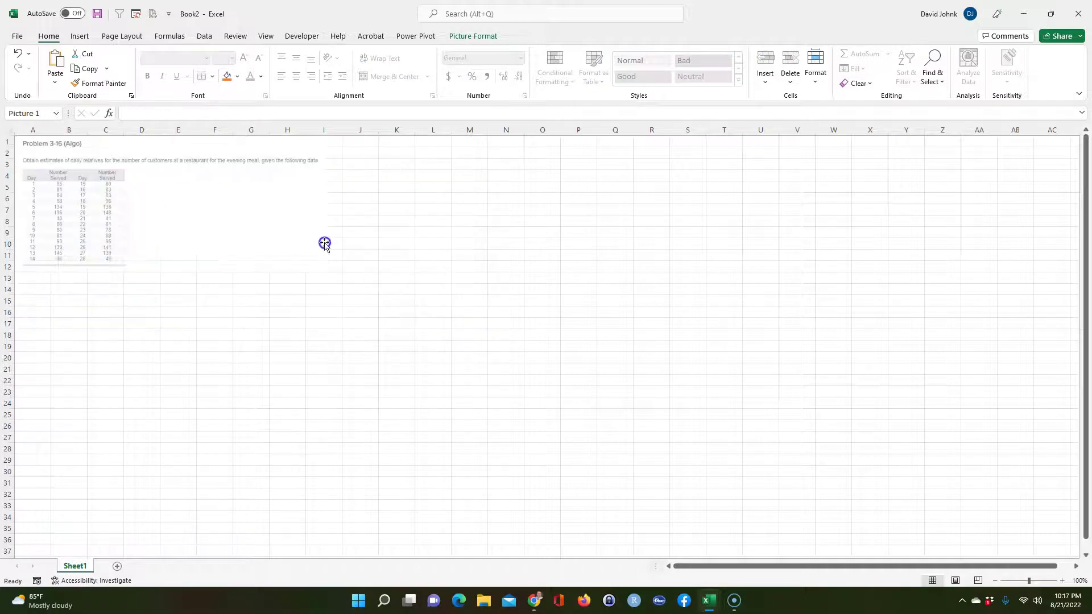
{"action": "left_click_drag", "start_coordinate": [219, 302], "coordinate": [224, 292]}
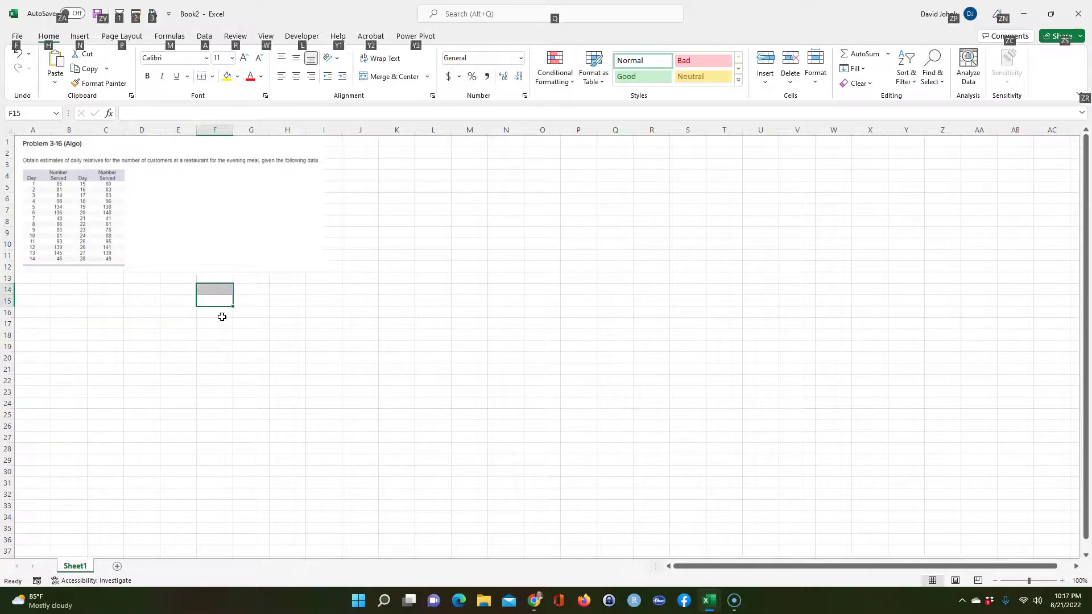
Return to the problem page in Chrome and capture a screen snip of part a, the centered moving average question and answer table
{"action": "key", "text": "alt+Tab"}
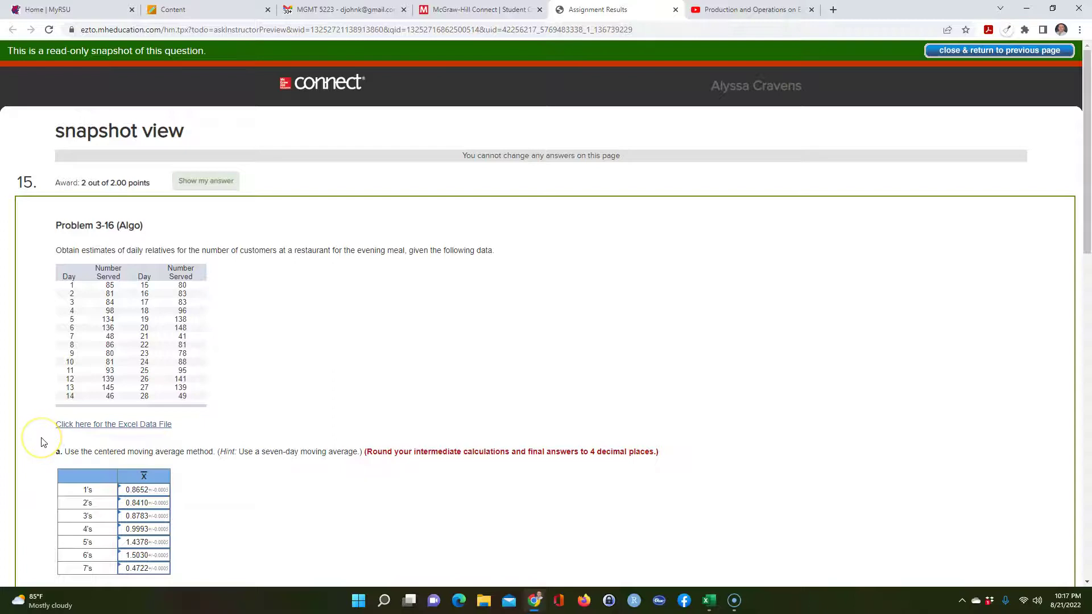
{"action": "key", "text": "super+shift+s"}
{"action": "left_click_drag", "start_coordinate": [46, 443], "coordinate": [374, 577]}
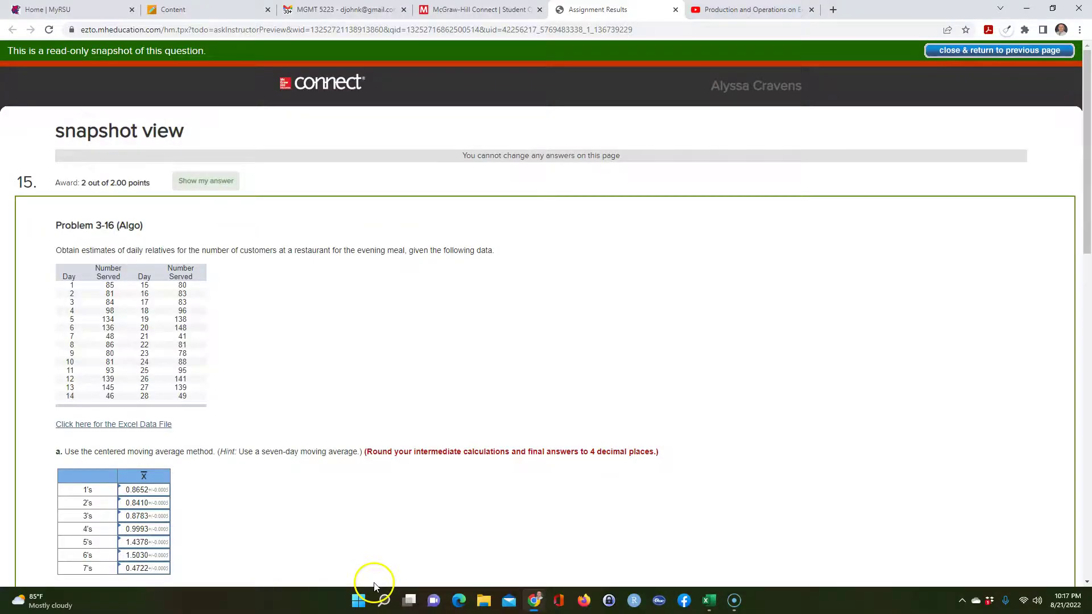
Paste the part a snip at A13 in the Excel workbook and shrink it to end at about row 19, column F
{"action": "key", "text": "alt+Tab"}
{"action": "left_click", "coordinate": [32, 278]}
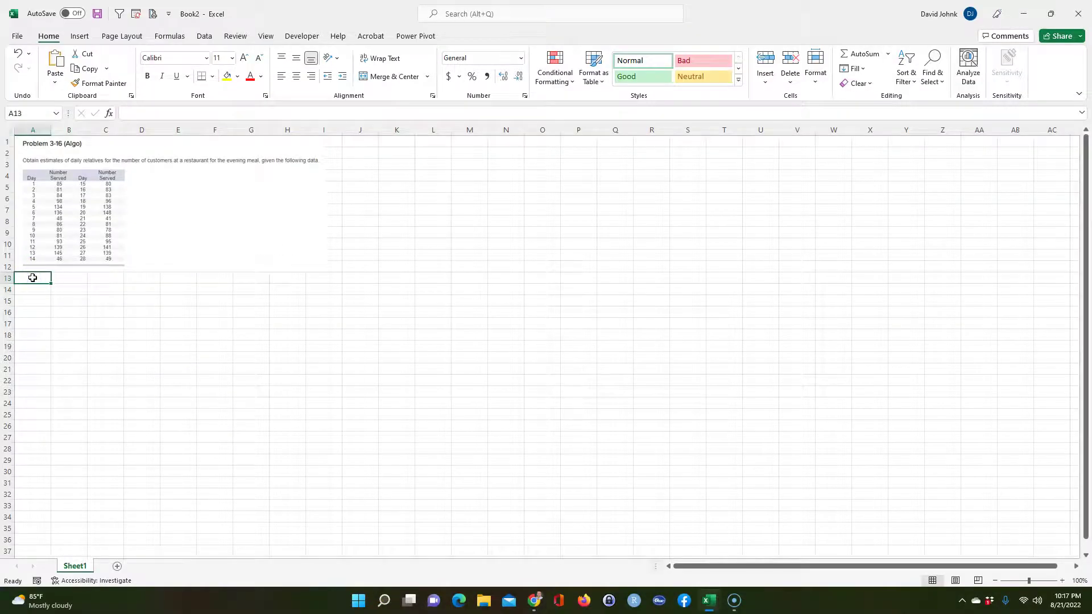
{"action": "key", "text": "ctrl+v"}
{"action": "left_click", "coordinate": [126, 454]}
{"action": "left_click", "coordinate": [268, 391]}
{"action": "left_click_drag", "start_coordinate": [341, 410], "coordinate": [211, 338]}
{"action": "left_click", "coordinate": [166, 402]}
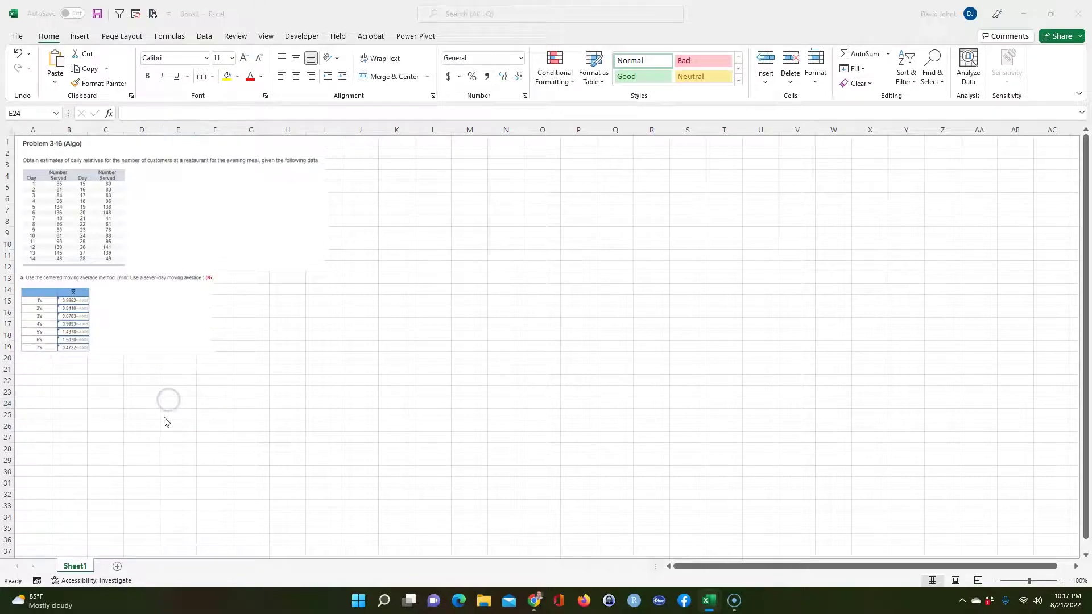
Go back to the problem page in Chrome and capture a screen snip of part b, the SA method question and index table
{"action": "key", "text": "alt+Tab"}
{"action": "scroll", "coordinate": [211, 458], "scroll_direction": "down", "scroll_amount": 1}
{"action": "scroll", "coordinate": [212, 458], "scroll_direction": "down", "scroll_amount": 4}
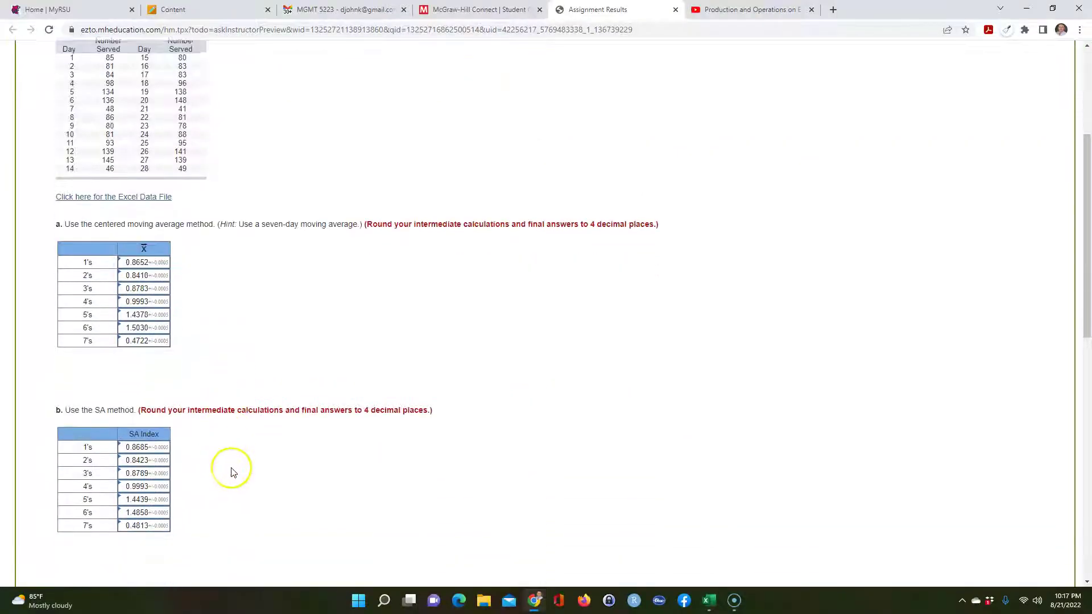
{"action": "key", "text": "super+shift+s"}
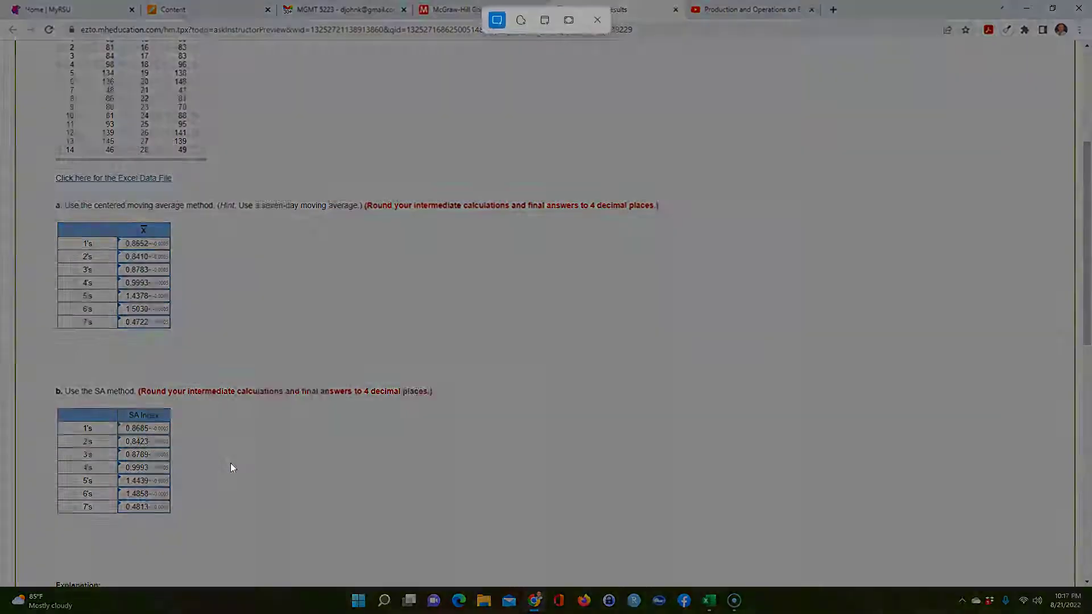
{"action": "left_click_drag", "start_coordinate": [48, 377], "coordinate": [258, 531]}
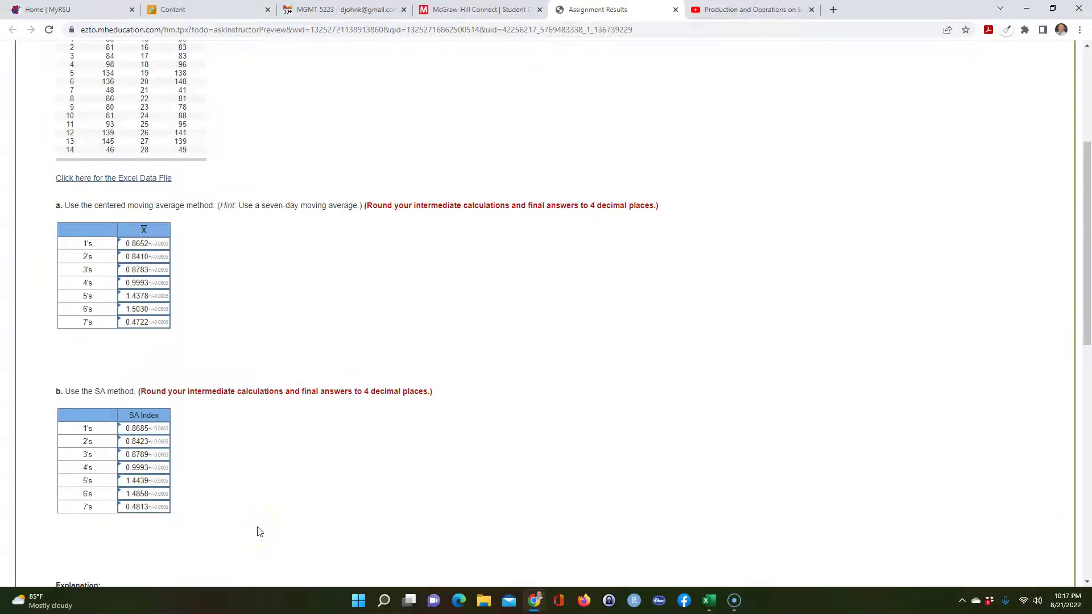
Paste the part b snip at A21 in the Excel workbook, shrink it to about columns A to D, and move it directly under part a
{"action": "key", "text": "alt+Tab"}
{"action": "left_click", "coordinate": [174, 392]}
{"action": "left_click", "coordinate": [34, 368]}
{"action": "key", "text": "ctrl+v"}
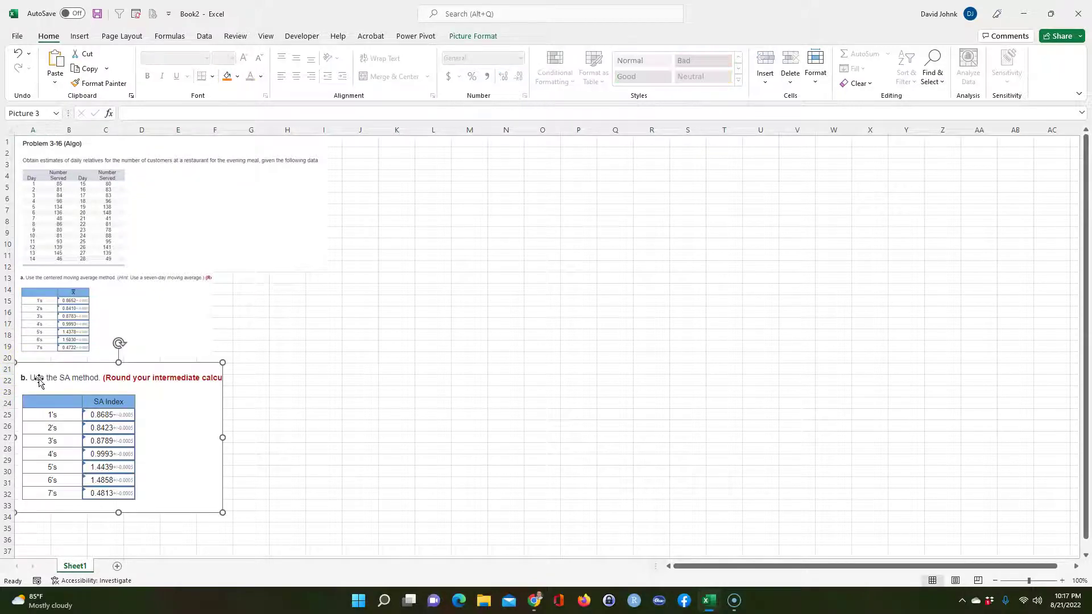
{"action": "left_click_drag", "start_coordinate": [223, 512], "coordinate": [207, 448]}
{"action": "left_click_drag", "start_coordinate": [205, 499], "coordinate": [165, 449]}
{"action": "left_click_drag", "start_coordinate": [120, 413], "coordinate": [114, 407]}
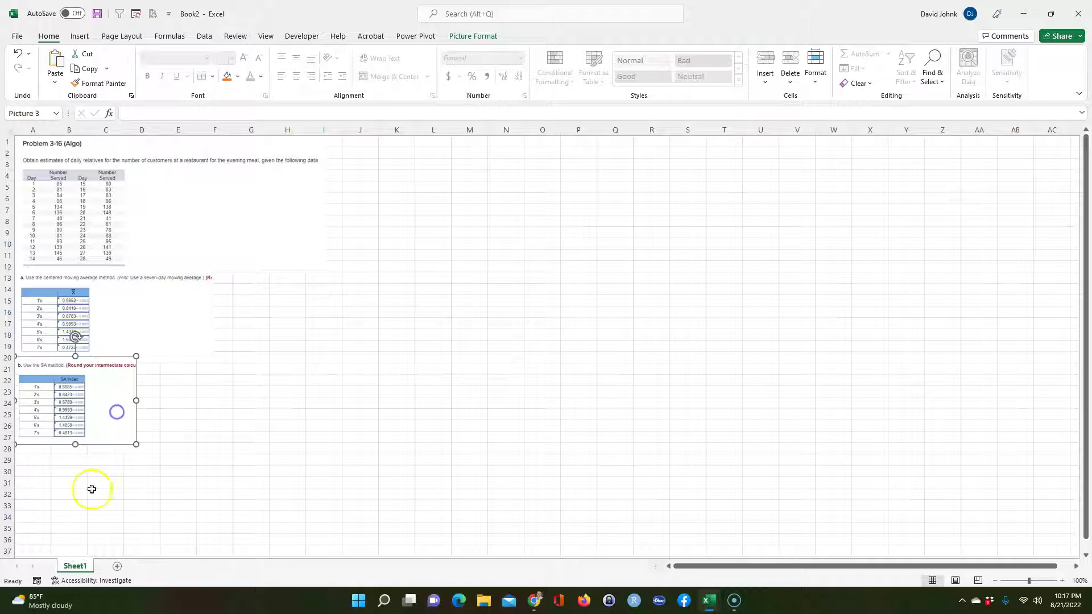
Rename the worksheet as "M1Q prob 3-16"
{"action": "double_click", "coordinate": [77, 567]}
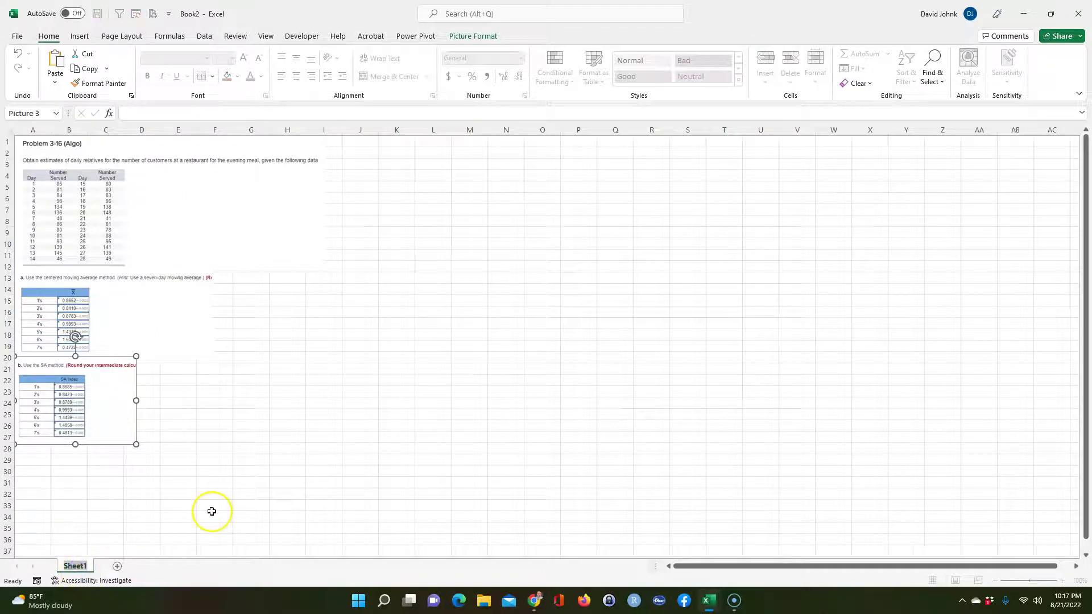
{"action": "type", "text": "M1Q"}
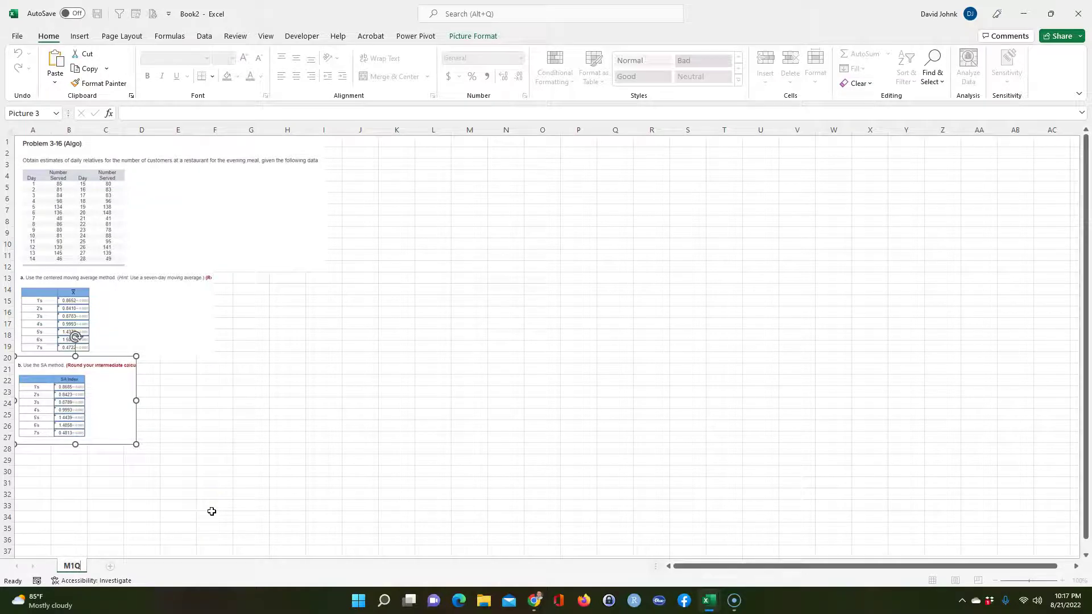
{"action": "type", "text": " prob 3-16"}
{"action": "key", "text": "Return"}
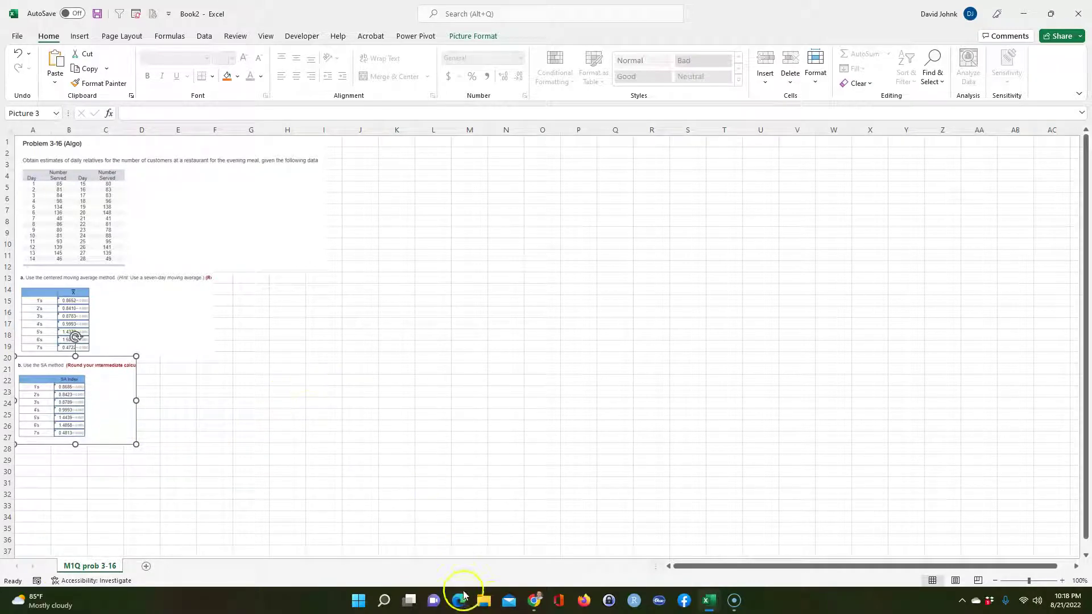
Check the Module One items on the course Content page in Chrome, including the Excel work attachment, and return to the Book2 workbook
{"action": "left_click", "coordinate": [534, 600]}
{"action": "left_click", "coordinate": [215, 9]}
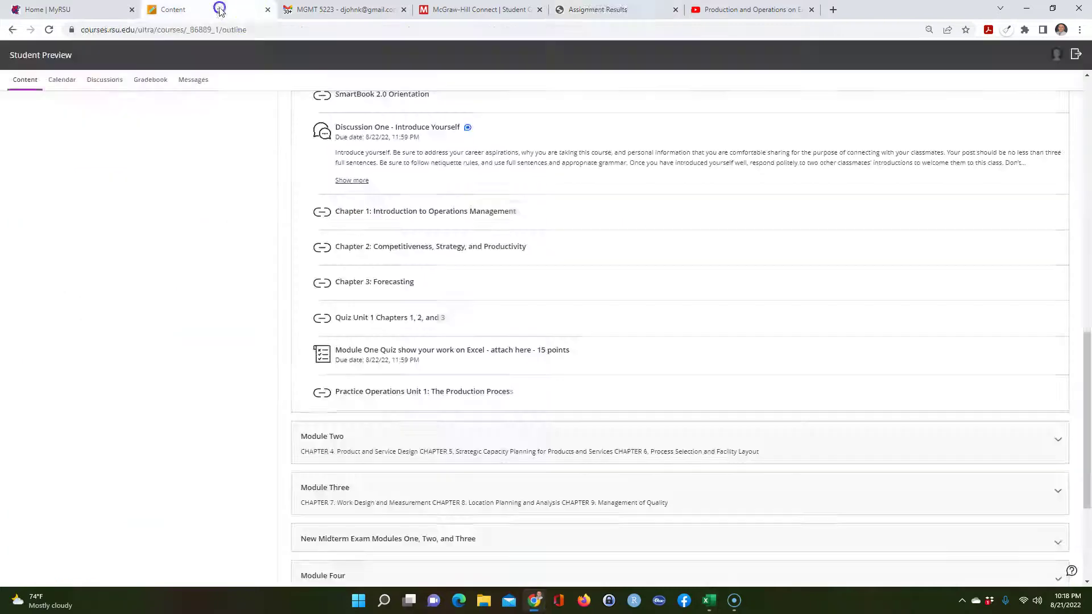
{"action": "scroll", "coordinate": [370, 273], "scroll_direction": "down", "scroll_amount": 1}
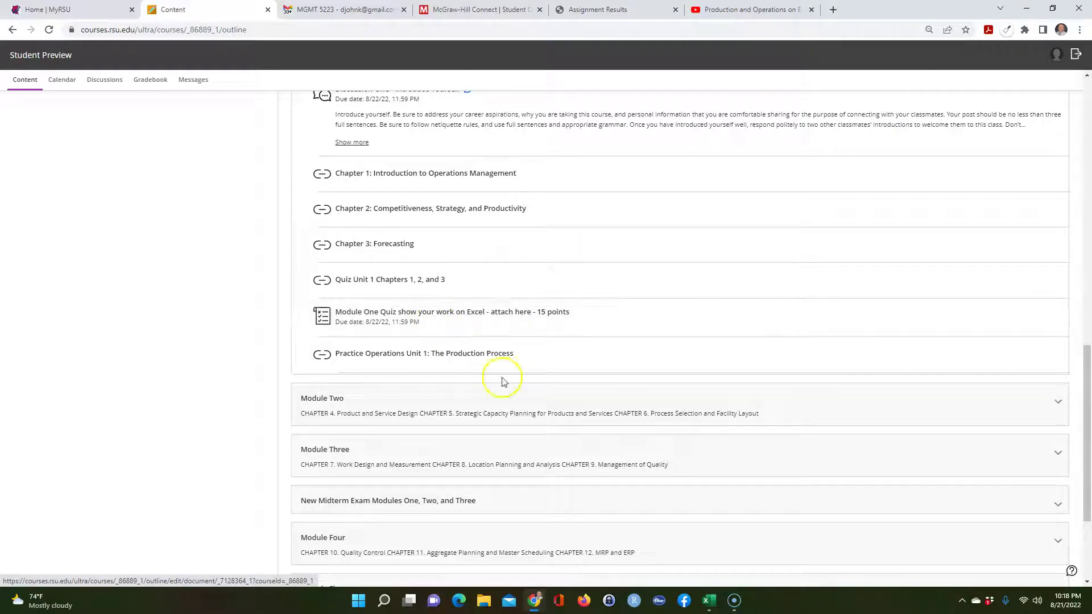
{"action": "mouse_move", "coordinate": [708, 600]}
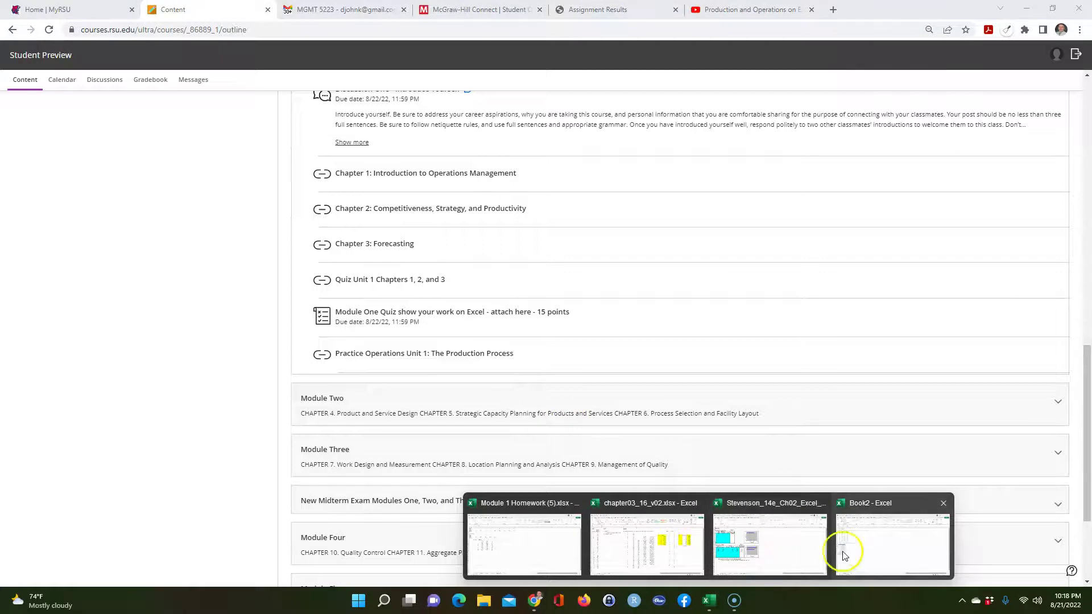
{"action": "left_click", "coordinate": [890, 547]}
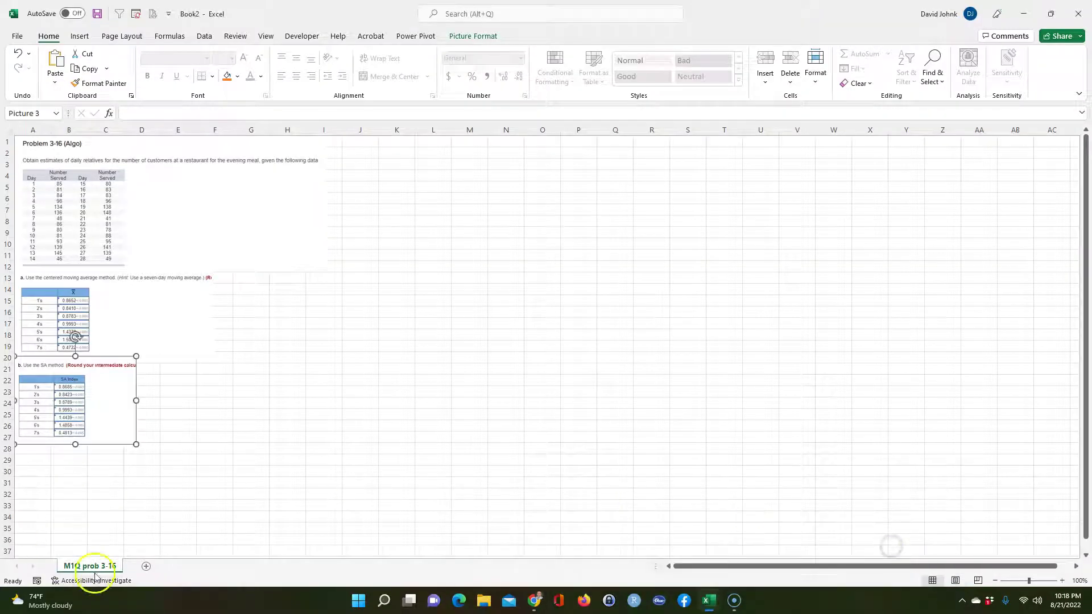
{"action": "left_click", "coordinate": [281, 414]}
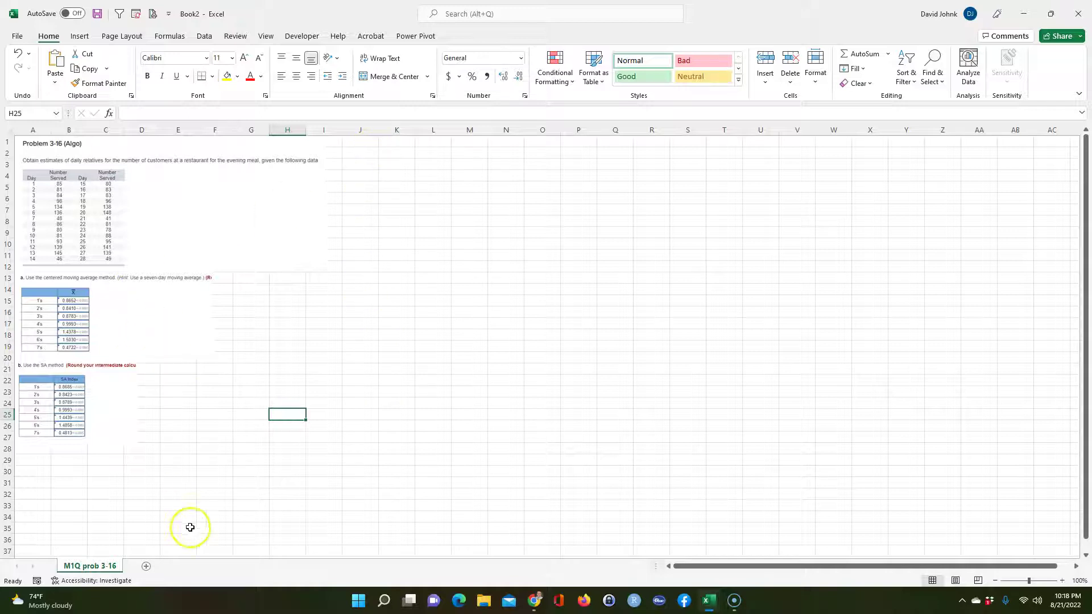
{"action": "key", "text": "alt+Tab"}
{"action": "key", "text": "alt+Tab"}
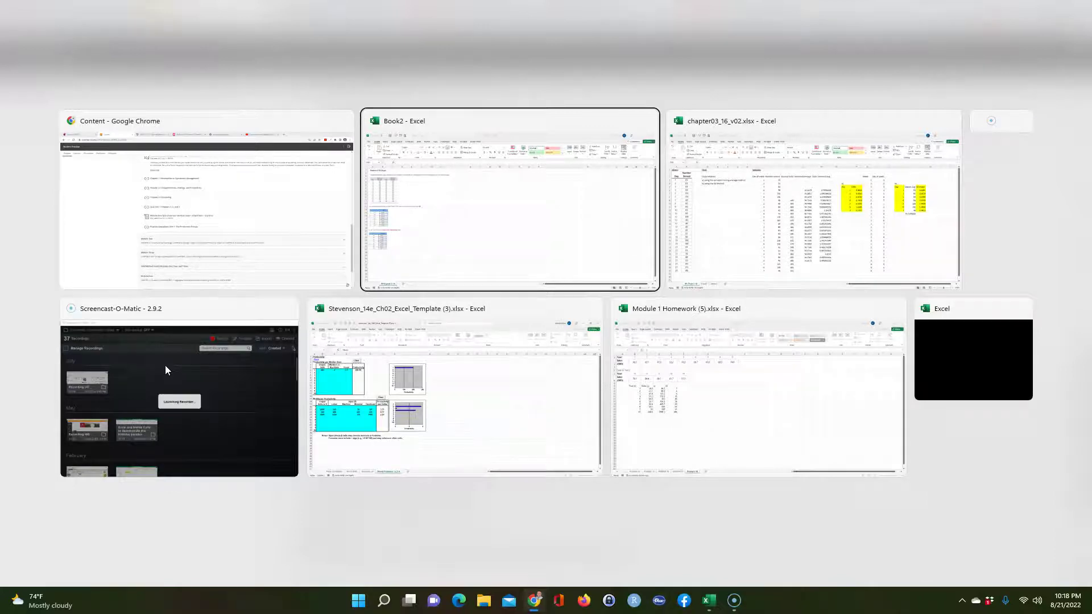
{"action": "key", "text": "alt+Tab"}
{"action": "key", "text": "alt+Tab"}
{"action": "key", "text": "alt+Tab"}
{"action": "key", "text": "alt+Tab"}
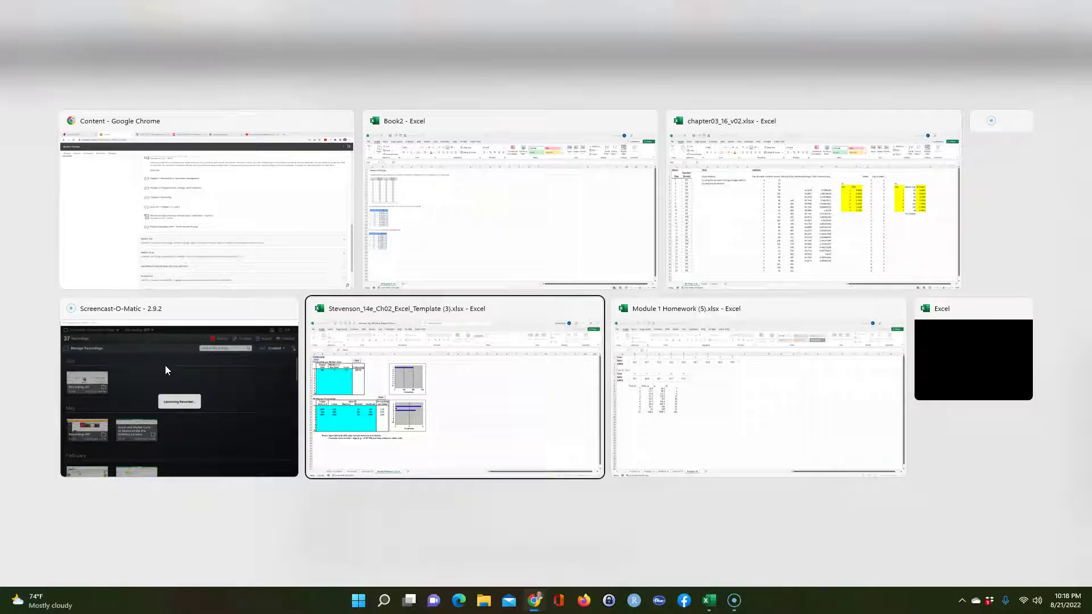
{"action": "key", "text": "alt+Tab"}
{"action": "key", "text": "alt+Tab"}
{"action": "key", "text": "alt+Tab"}
{"action": "key", "text": "alt+Tab"}
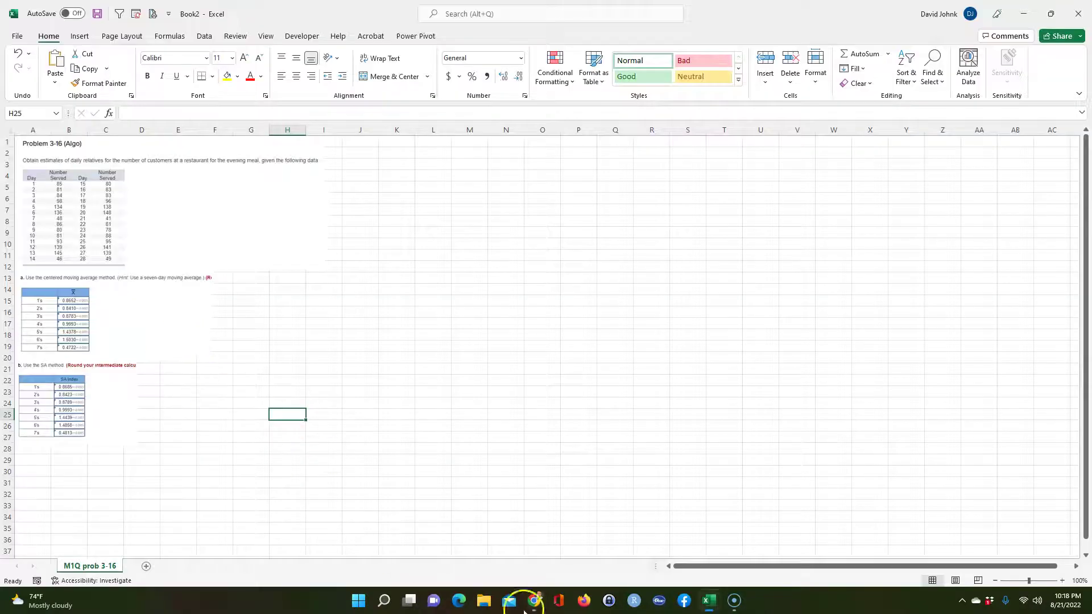
Switch to Chrome, return to the Problem 3-16 snapshot on the Assignment Results page, and open its Excel data file
{"action": "mouse_move", "coordinate": [531, 597]}
{"action": "left_click", "coordinate": [528, 519]}
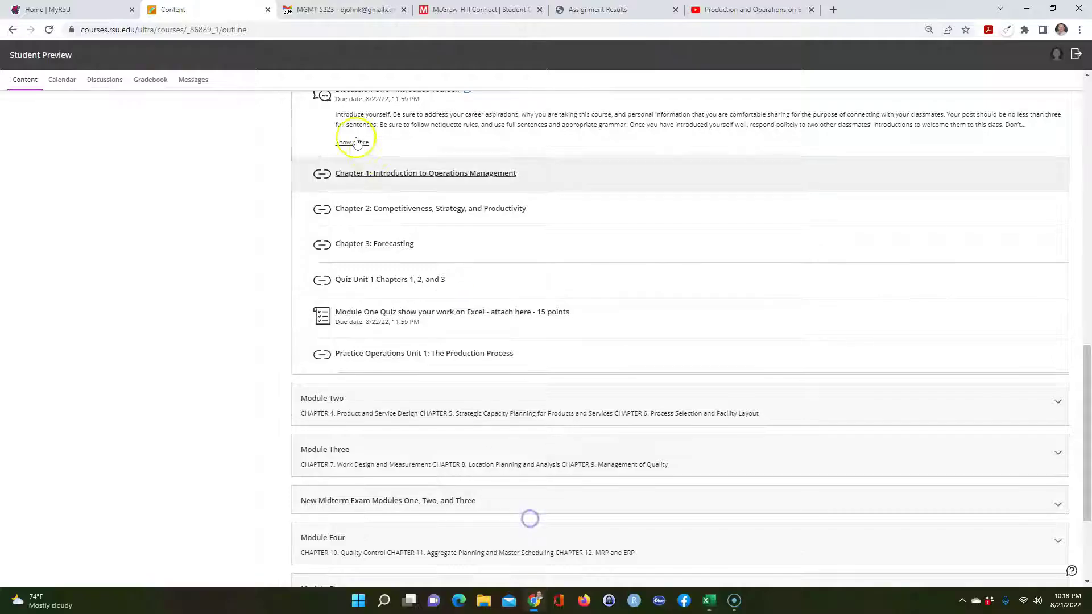
{"action": "left_click", "coordinate": [468, 10]}
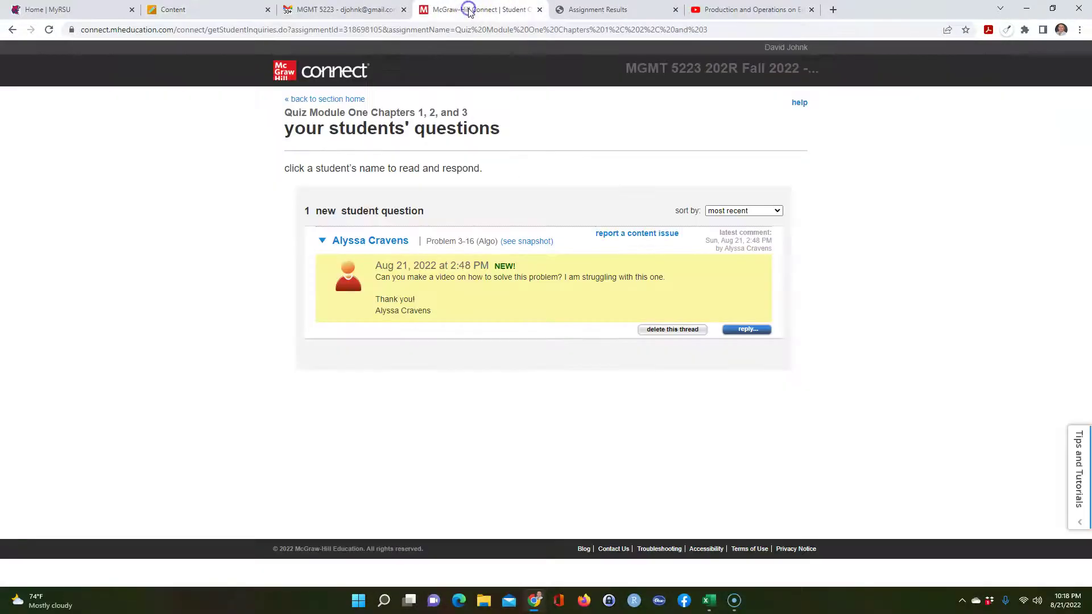
{"action": "left_click", "coordinate": [601, 13]}
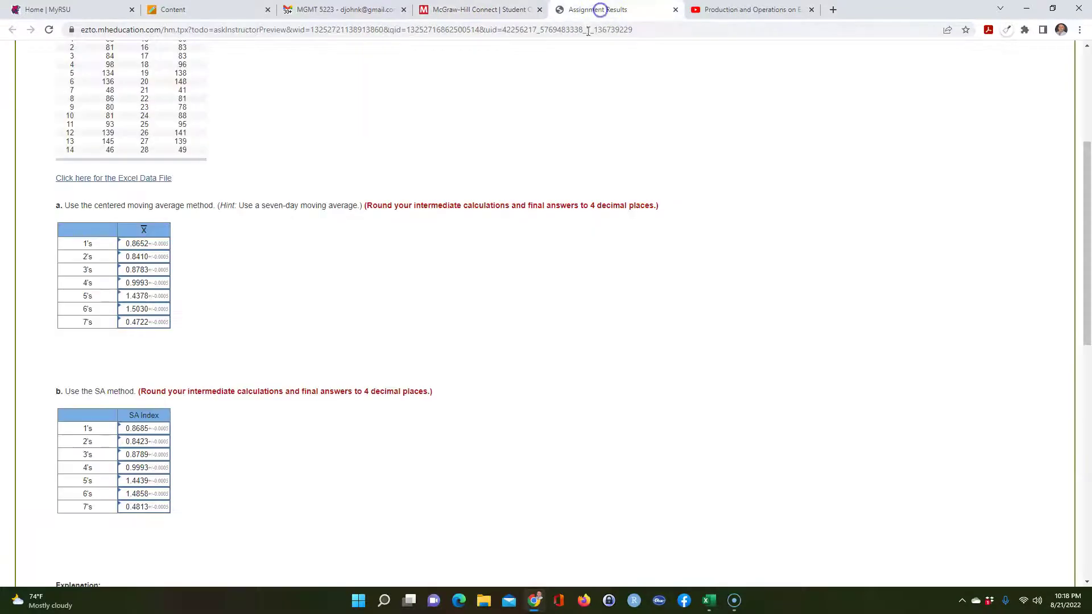
{"action": "scroll", "coordinate": [249, 210], "scroll_direction": "up", "scroll_amount": 4}
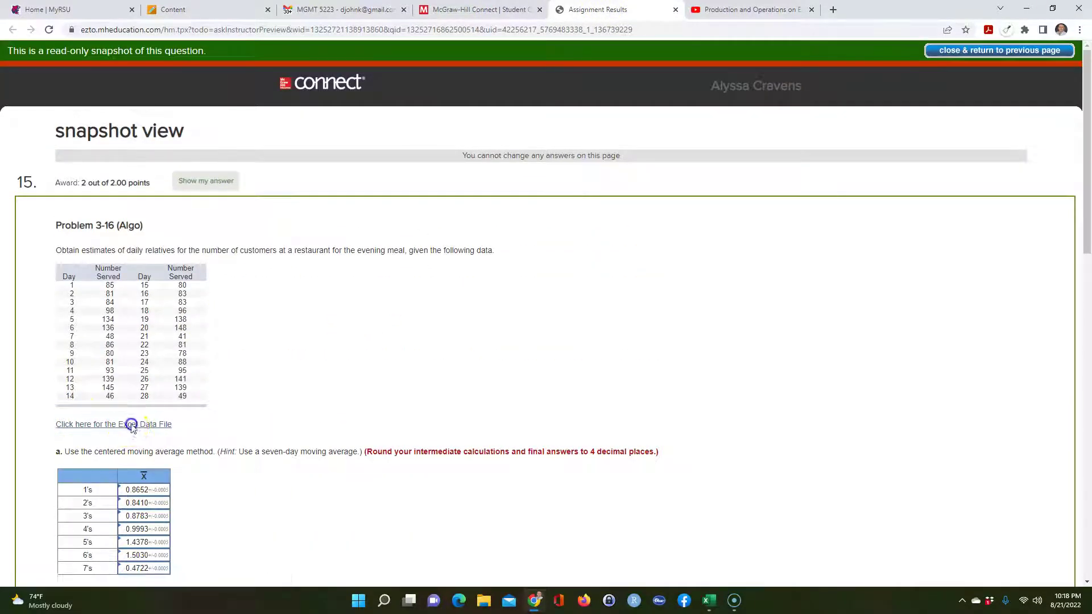
{"action": "key", "text": "alt+Tab"}
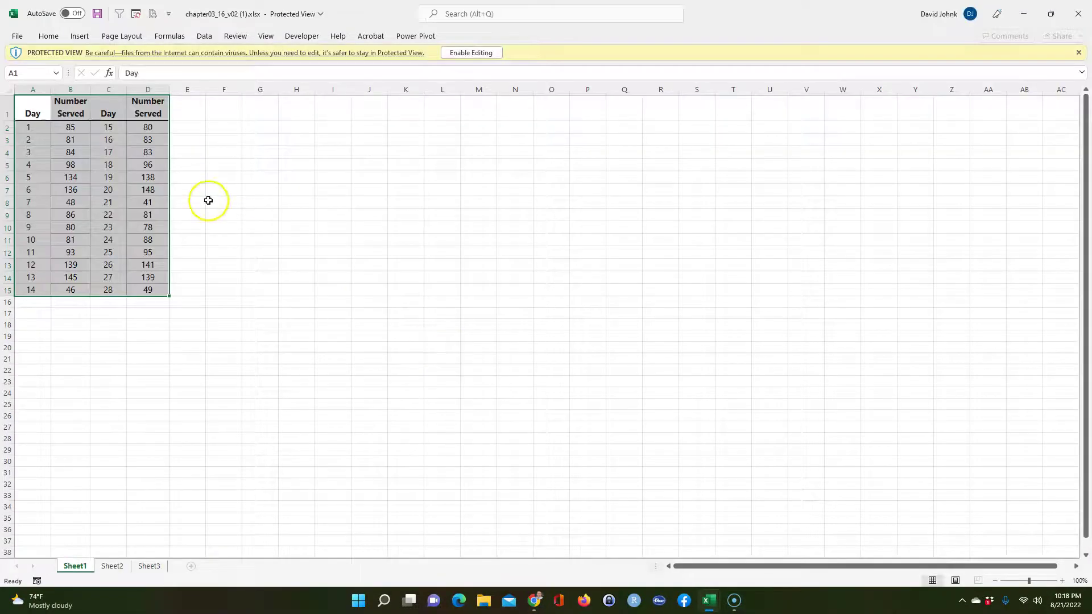
Enable editing in the data file, copy the Day and Number Served table in A1:D15, and close the file
{"action": "left_click", "coordinate": [286, 214]}
{"action": "left_click_drag", "start_coordinate": [31, 111], "coordinate": [146, 289]}
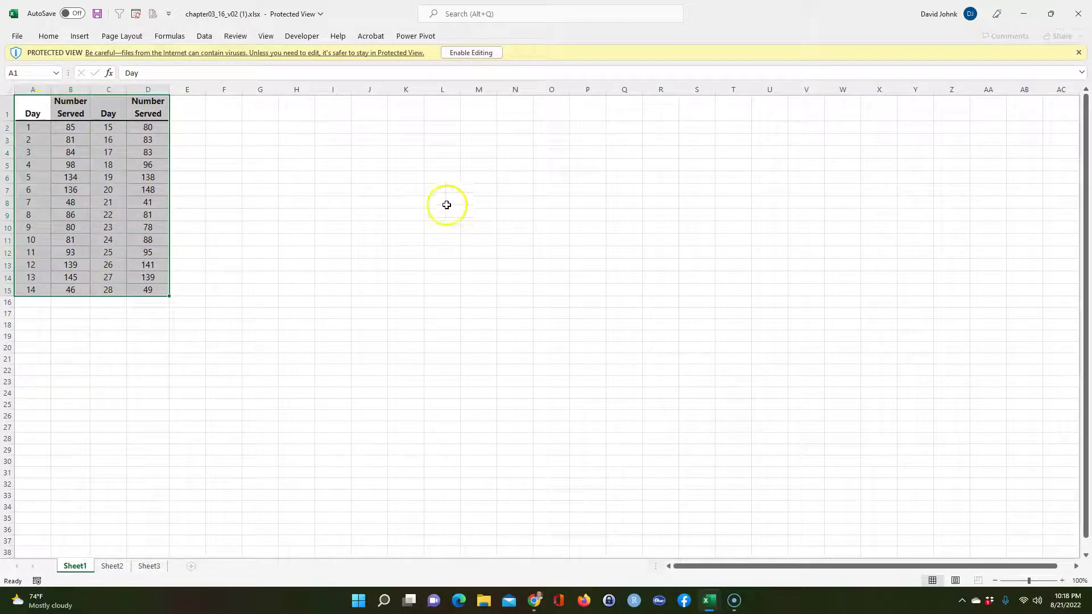
{"action": "left_click", "coordinate": [327, 237]}
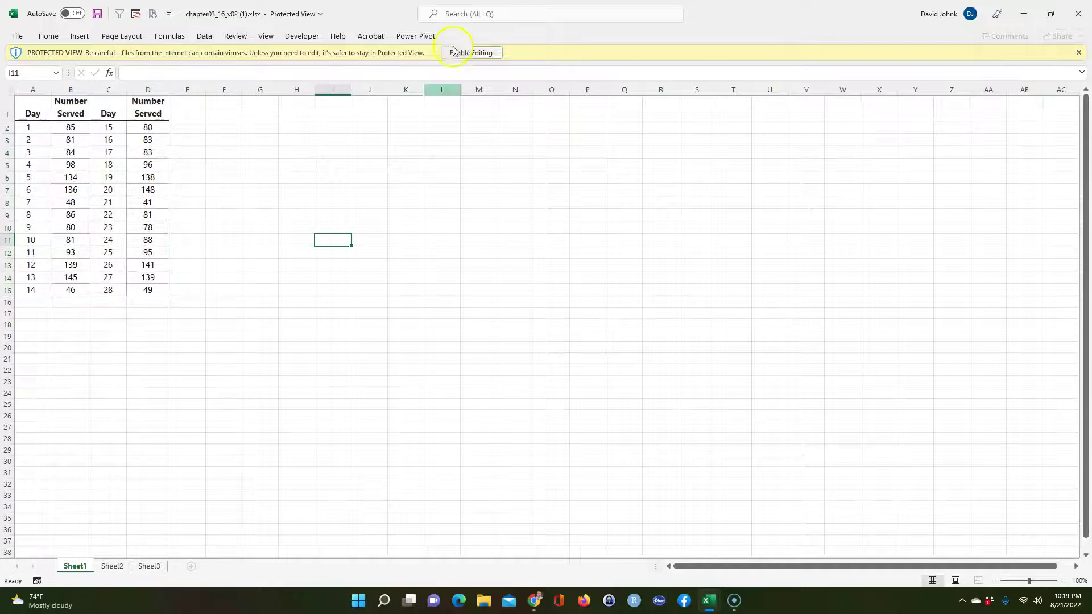
{"action": "left_click", "coordinate": [470, 54]}
{"action": "left_click_drag", "start_coordinate": [33, 146], "coordinate": [139, 326]}
{"action": "right_click", "coordinate": [127, 281]}
{"action": "left_click", "coordinate": [163, 272]}
{"action": "left_click", "coordinate": [1077, 13]}
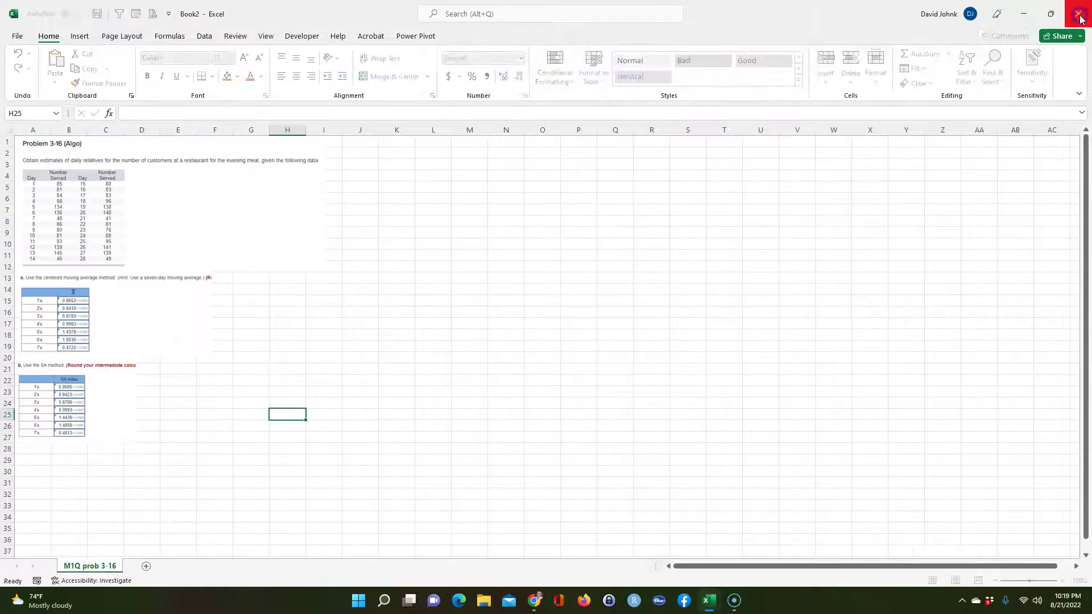
Paste the copied Day and Number Served table into the Book2 worksheet starting at G13
{"action": "left_click", "coordinate": [358, 143]}
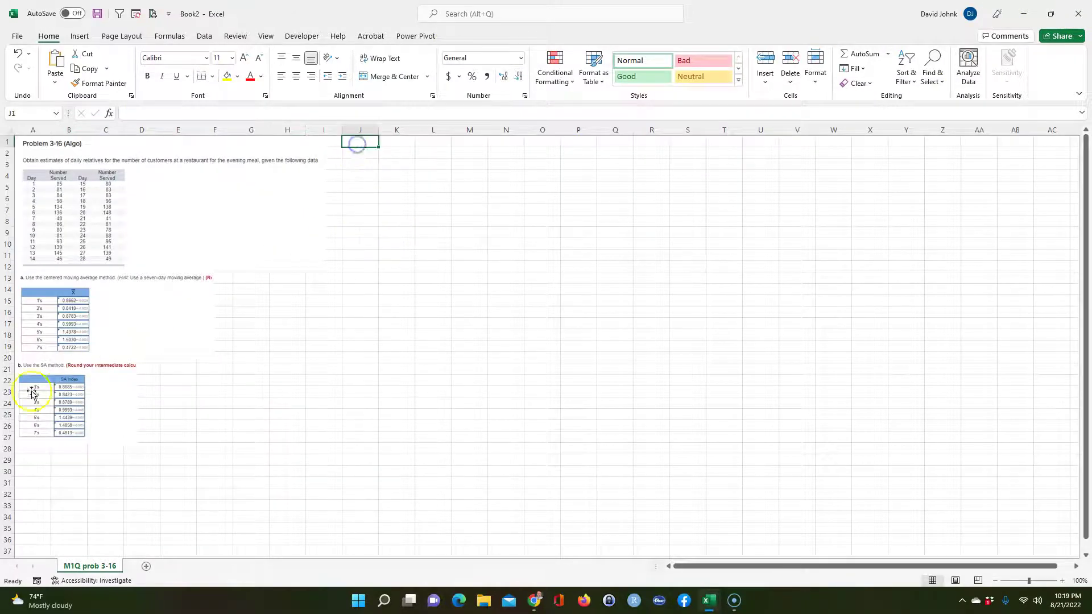
{"action": "left_click", "coordinate": [248, 279]}
{"action": "key", "text": "ctrl+v"}
{"action": "left_click", "coordinate": [322, 403]}
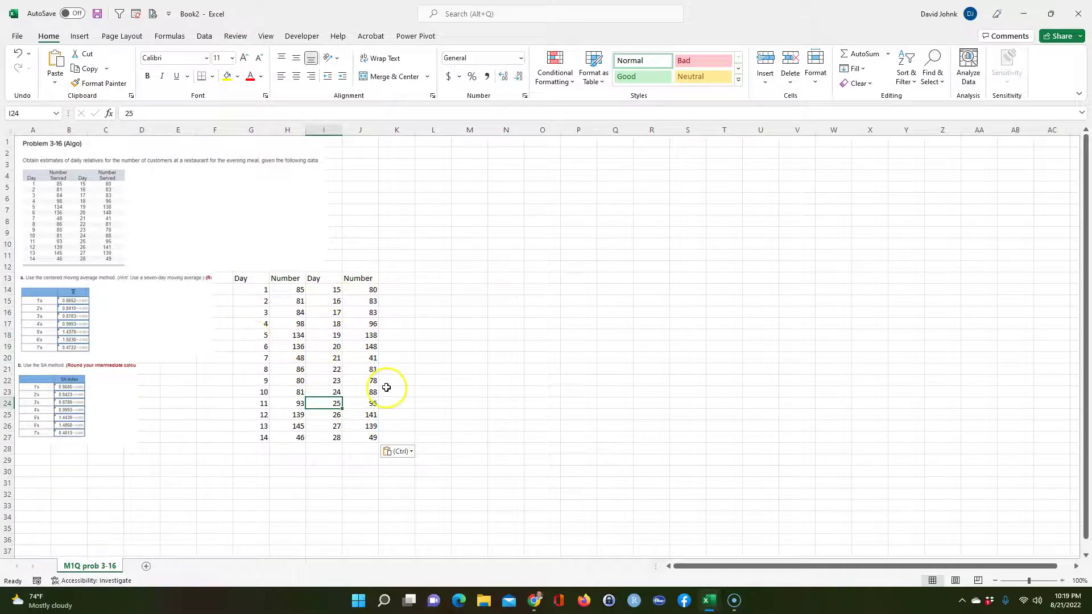
Rearrange the pasted data into one Day and Number Served list starting at L2, days 15 to 28 below 14, and delete the leftover headers
{"action": "left_click_drag", "start_coordinate": [251, 278], "coordinate": [477, 316]}
{"action": "left_click_drag", "start_coordinate": [334, 314], "coordinate": [473, 488]}
{"action": "left_click_drag", "start_coordinate": [330, 300], "coordinate": [355, 292]}
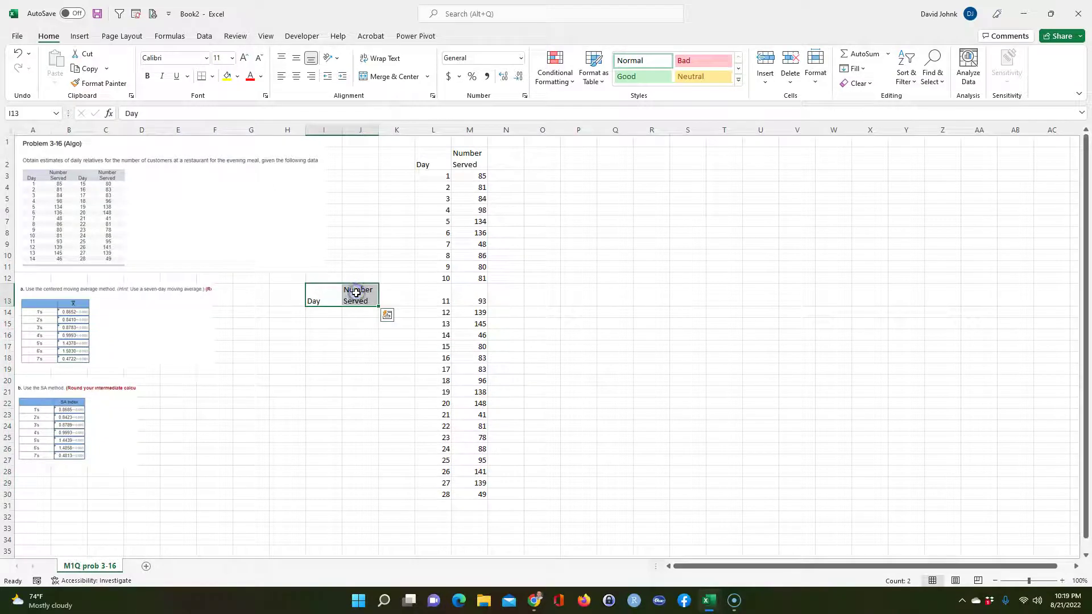
{"action": "key", "text": "Delete"}
Enter the heading "Given:" in L1 above the data list and make it bold and underlined
{"action": "left_click", "coordinate": [433, 144]}
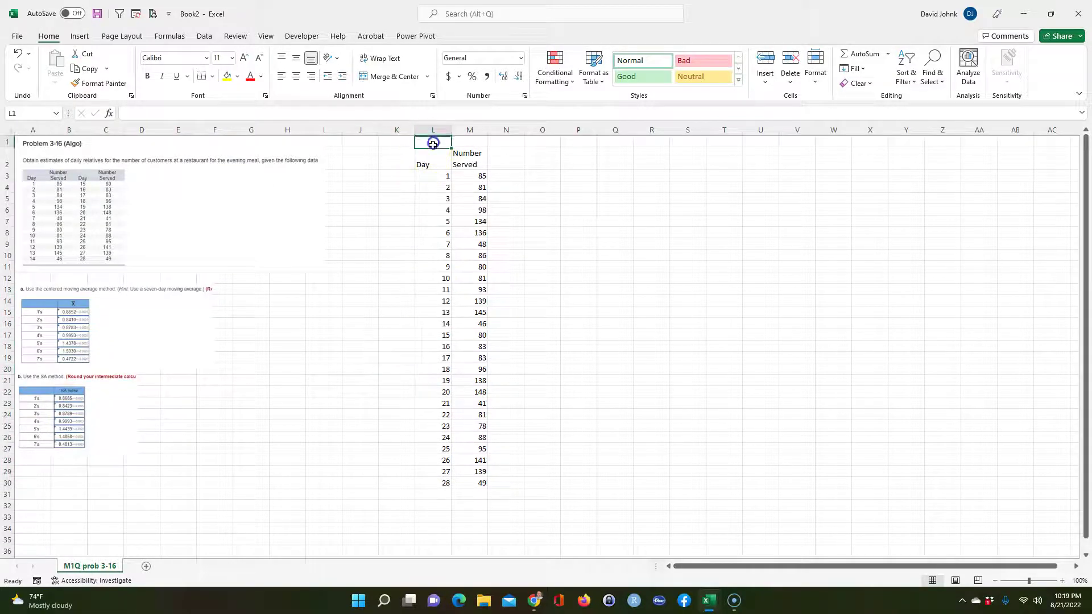
{"action": "type", "text": "Give"}
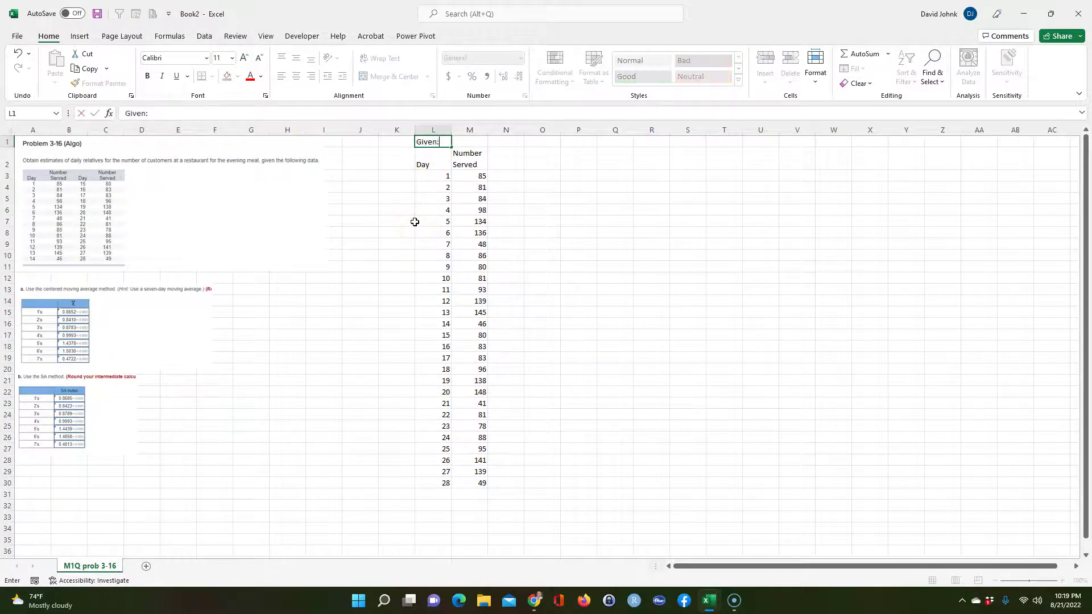
{"action": "type", "text": "n:"}
{"action": "key", "text": "Return"}
{"action": "left_click", "coordinate": [440, 170]}
{"action": "left_click", "coordinate": [428, 145]}
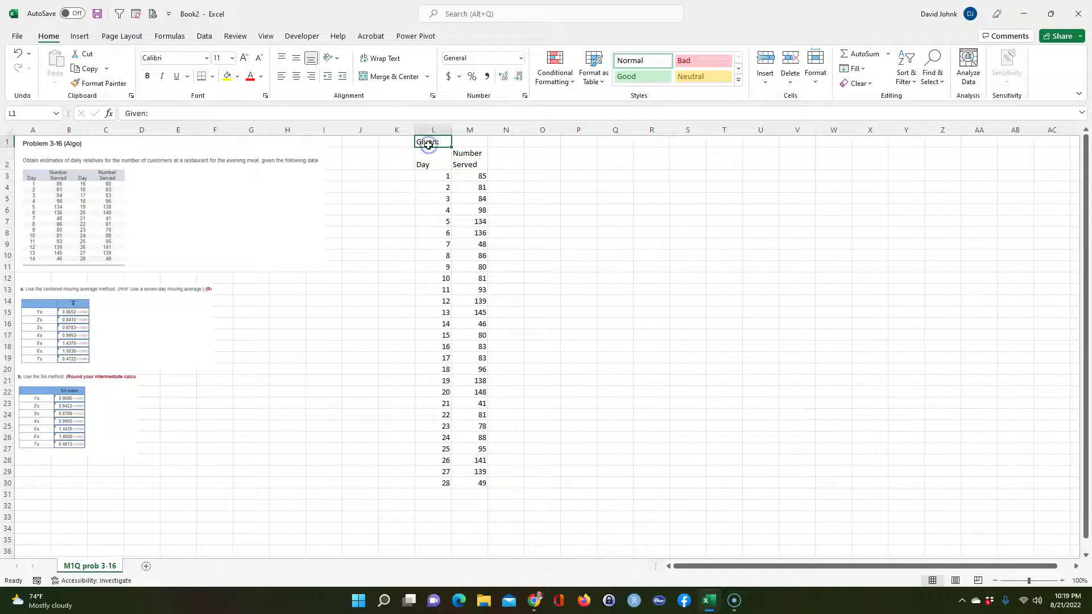
{"action": "left_click", "coordinate": [147, 75]}
{"action": "left_click", "coordinate": [176, 76]}
{"action": "left_click", "coordinate": [275, 298]}
Enter the heading "Find:" in O1, beside the data list
{"action": "left_click", "coordinate": [534, 141]}
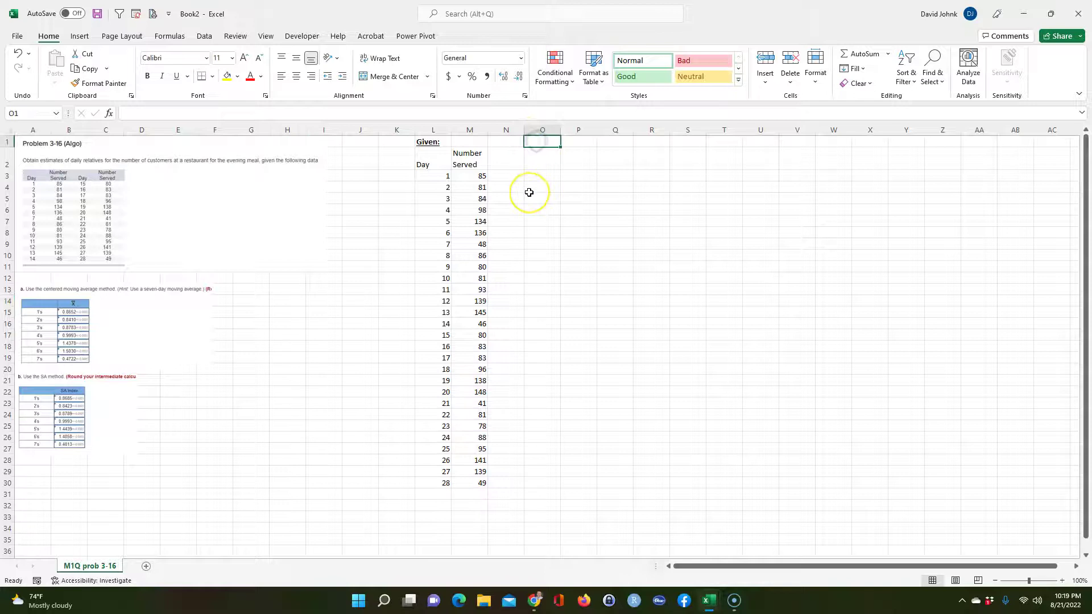
{"action": "type", "text": "Find:"}
{"action": "key", "text": "Return"}
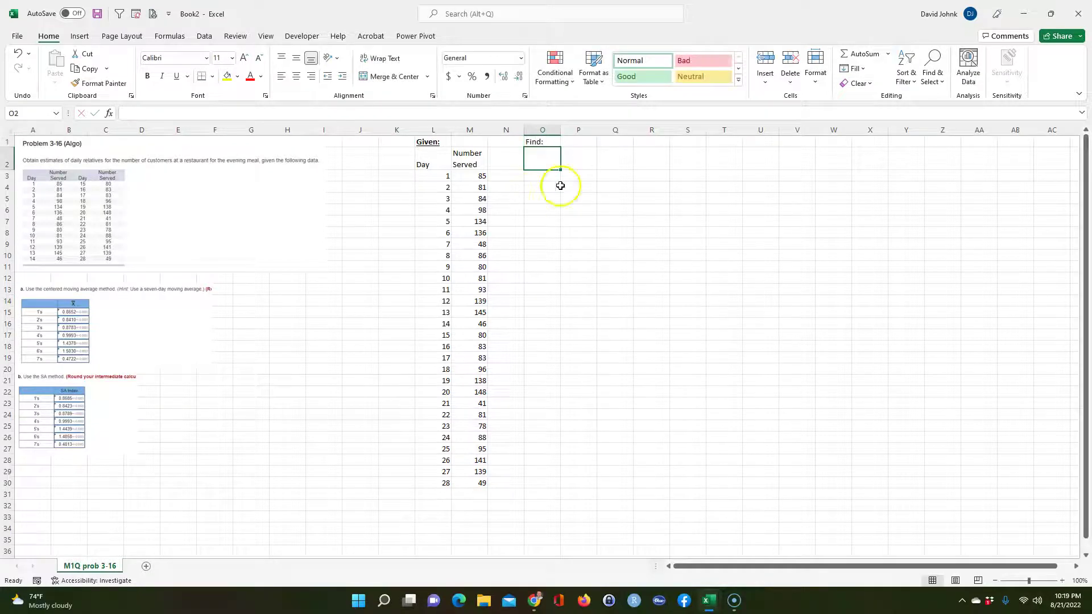
Delete the empty columns J and K between the pasted problem images and the data list
{"action": "left_click_drag", "start_coordinate": [360, 130], "coordinate": [397, 130]}
{"action": "right_click", "coordinate": [391, 189]}
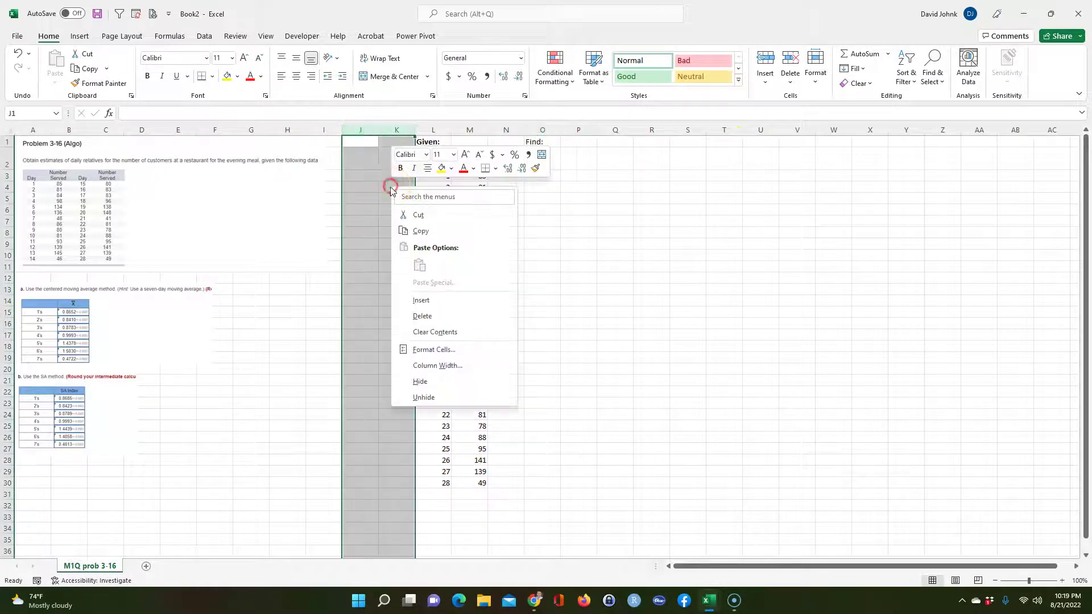
{"action": "left_click", "coordinate": [422, 316]}
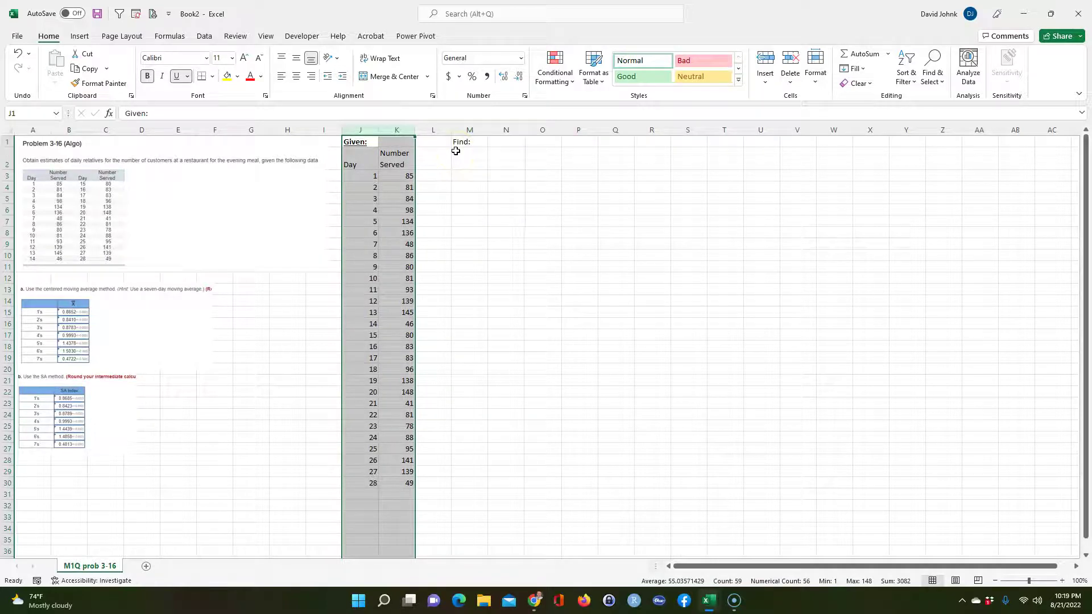
Make the "Find:" heading in M1 bold and underlined
{"action": "left_click", "coordinate": [462, 143]}
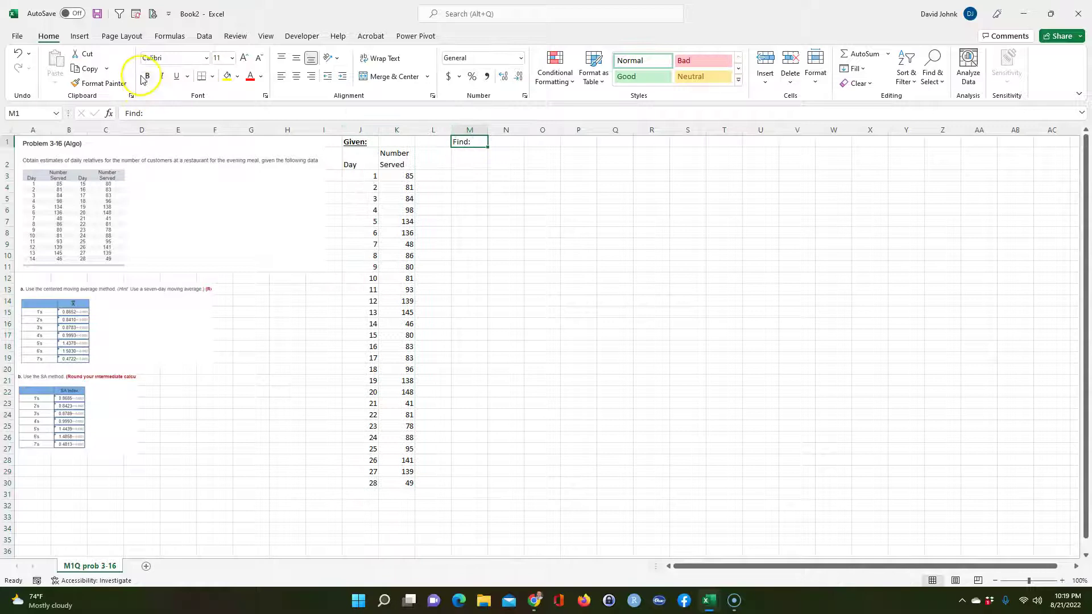
{"action": "left_click", "coordinate": [149, 76]}
{"action": "left_click", "coordinate": [176, 75]}
{"action": "left_click", "coordinate": [479, 300]}
List the two required results under the Find heading: "a) CMA" in M2 and "b) SA" in M3
{"action": "left_click", "coordinate": [470, 158]}
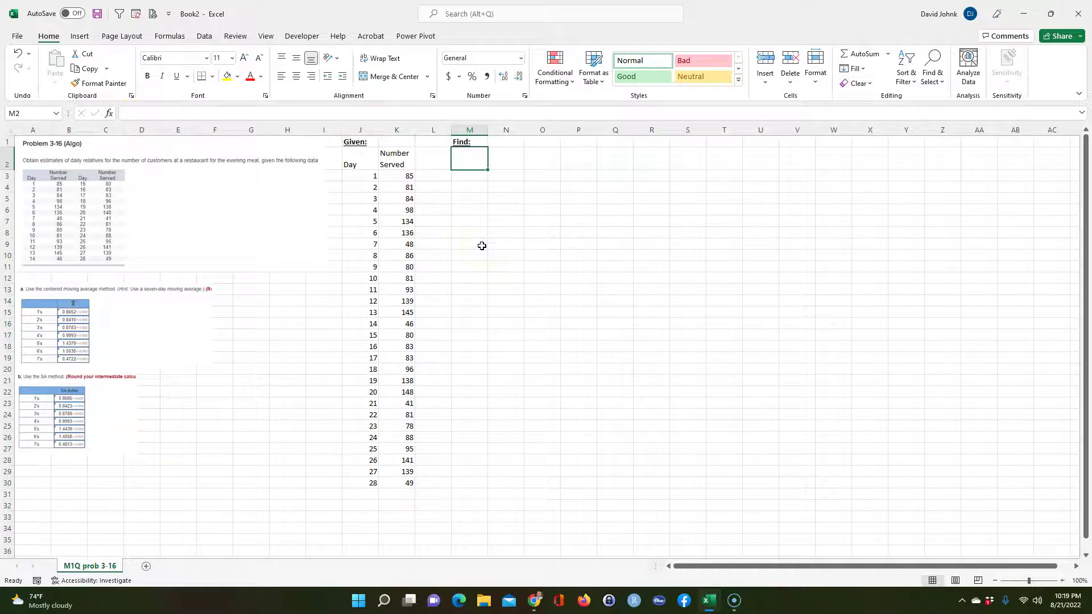
{"action": "type", "text": "CMA"}
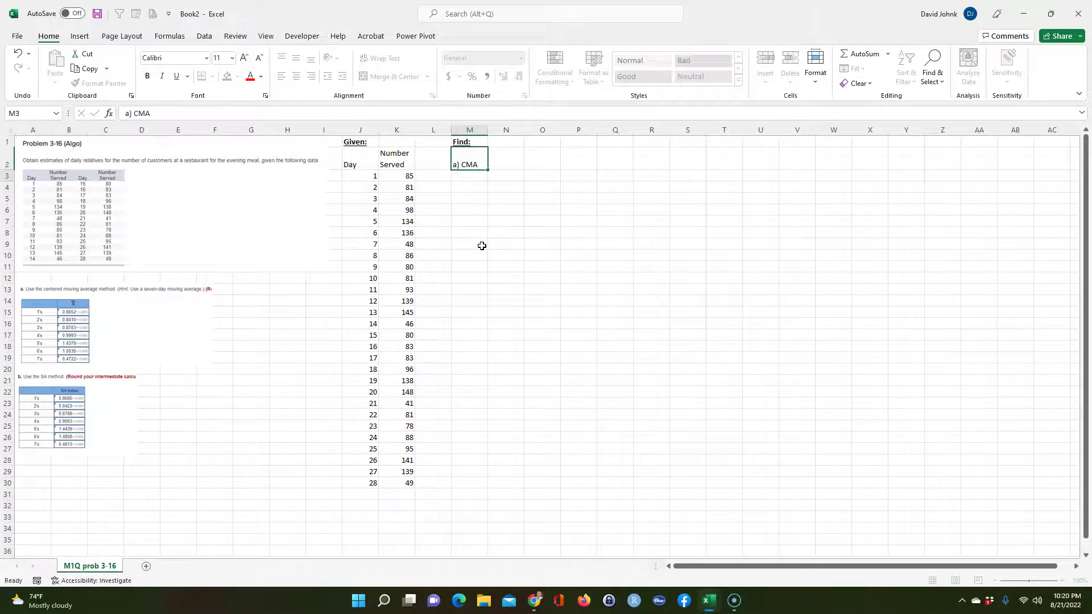
{"action": "type", "text": "b) SA"}
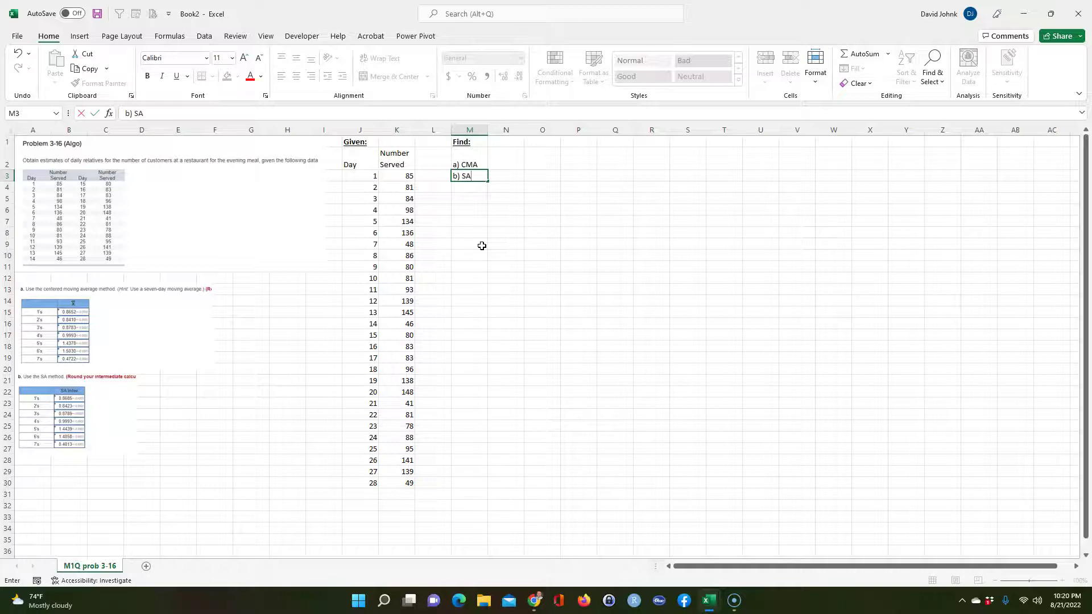
{"action": "left_click", "coordinate": [476, 250]}
Enter the heading "Solution:" in O1 and make it bold and underlined
{"action": "left_click", "coordinate": [536, 142]}
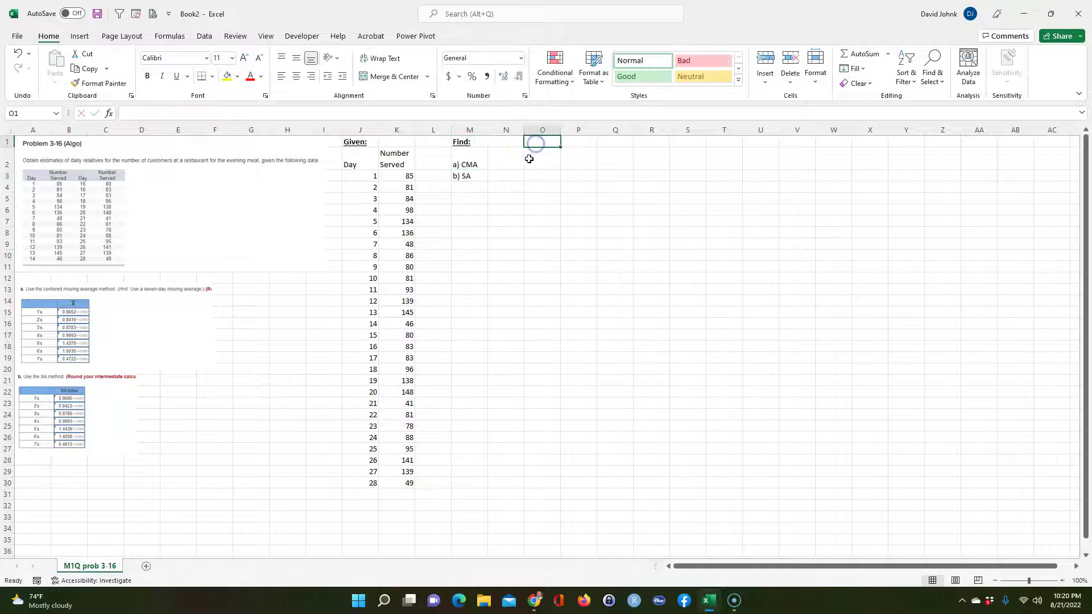
{"action": "type", "text": "Solution:"}
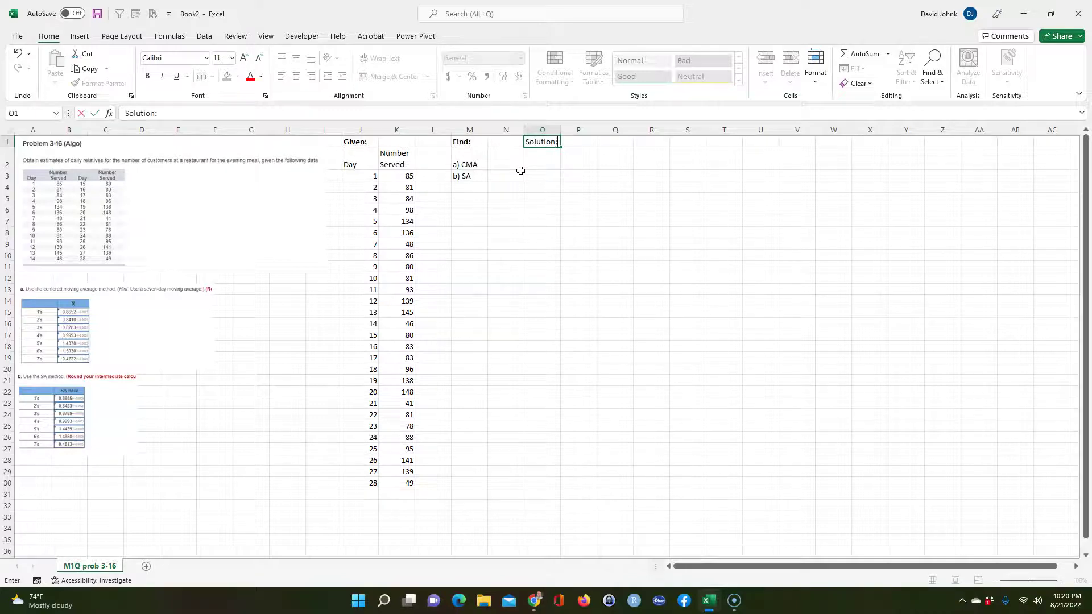
{"action": "key", "text": "Return"}
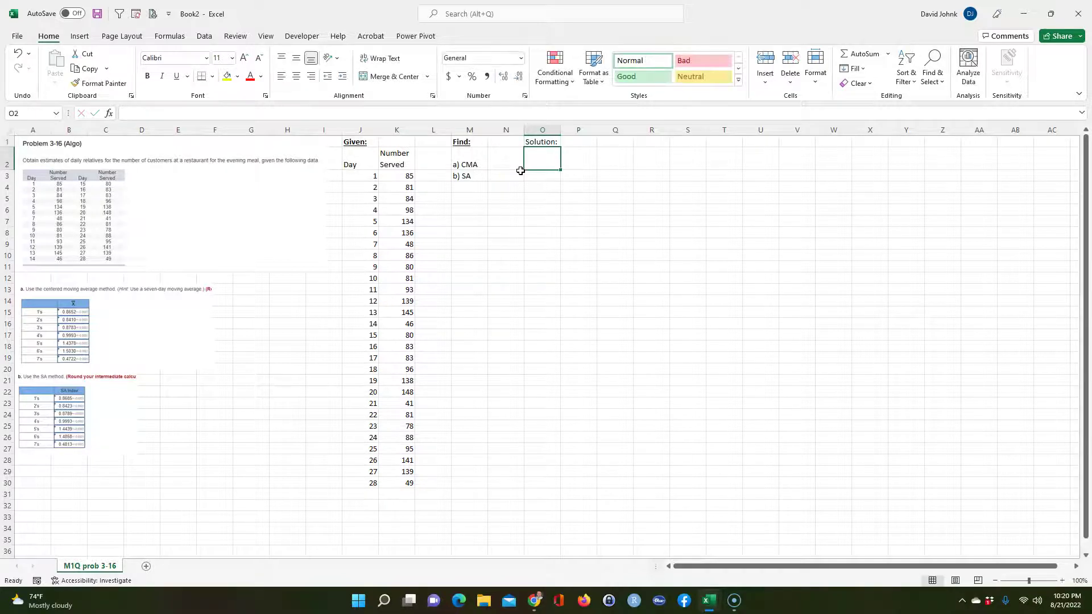
{"action": "left_click", "coordinate": [541, 142]}
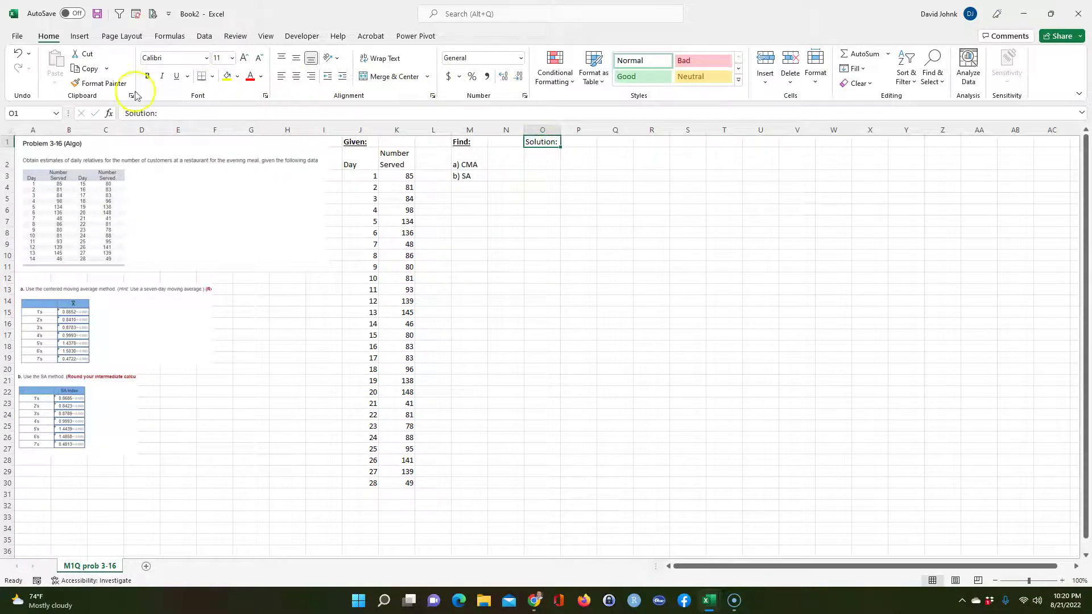
{"action": "left_click", "coordinate": [149, 77]}
{"action": "left_click", "coordinate": [426, 254]}
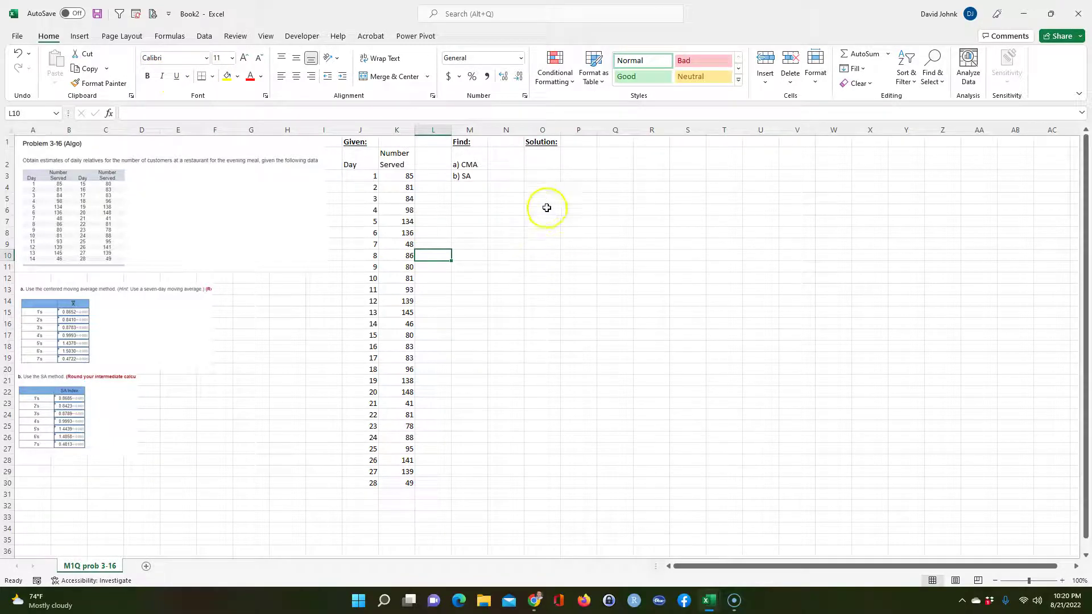
Enter the column header "Day of week" in O2 and autofit column O to its text
{"action": "left_click", "coordinate": [540, 163]}
{"action": "type", "text": "Day o"}
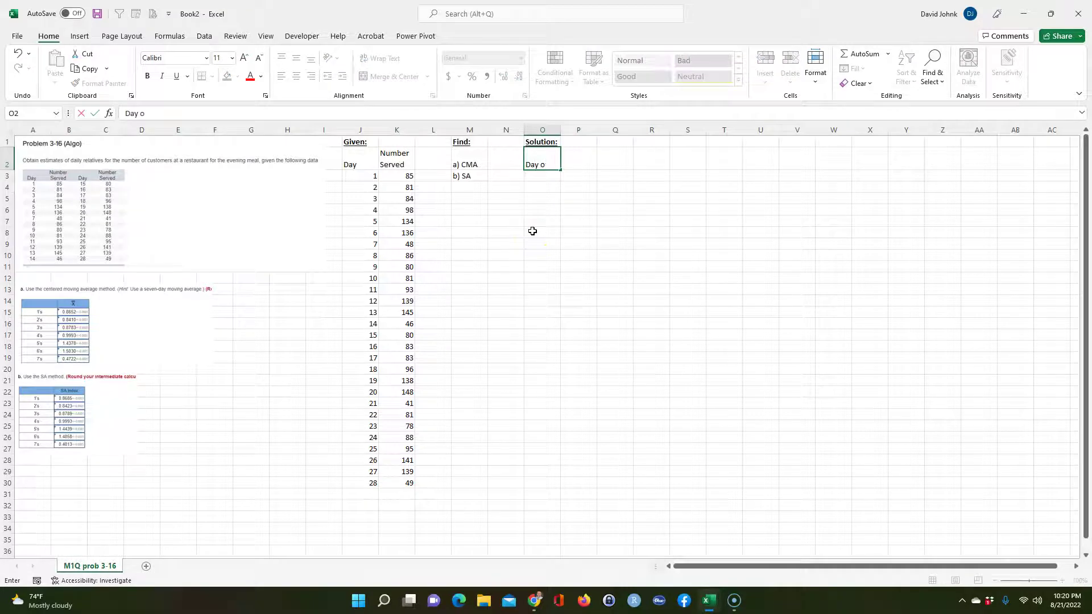
{"action": "type", "text": "f week"}
{"action": "key", "text": "Return"}
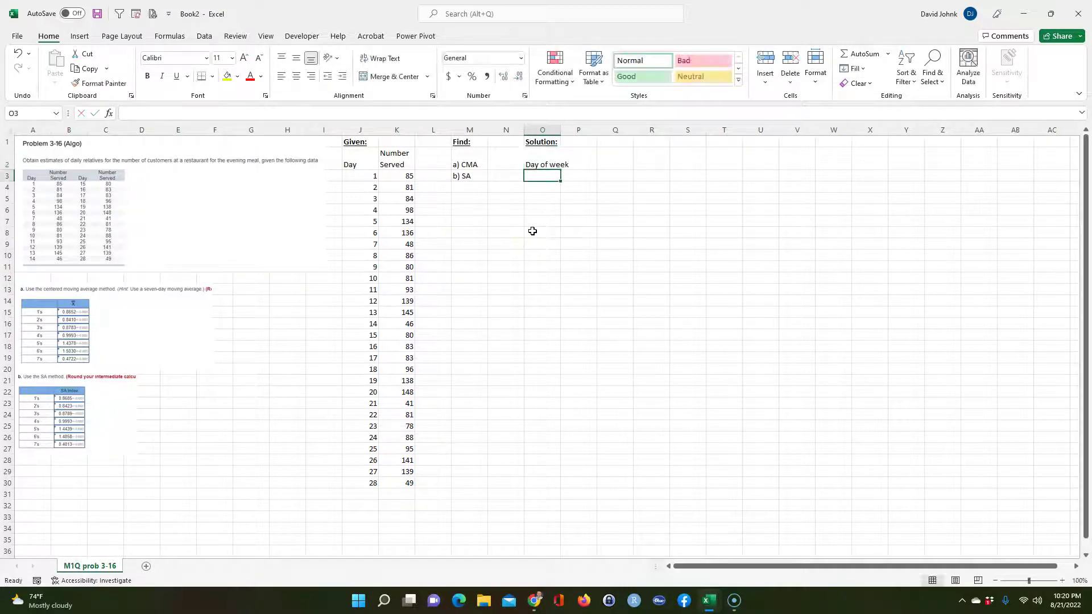
{"action": "double_click", "coordinate": [560, 129]}
{"action": "left_click", "coordinate": [546, 243]}
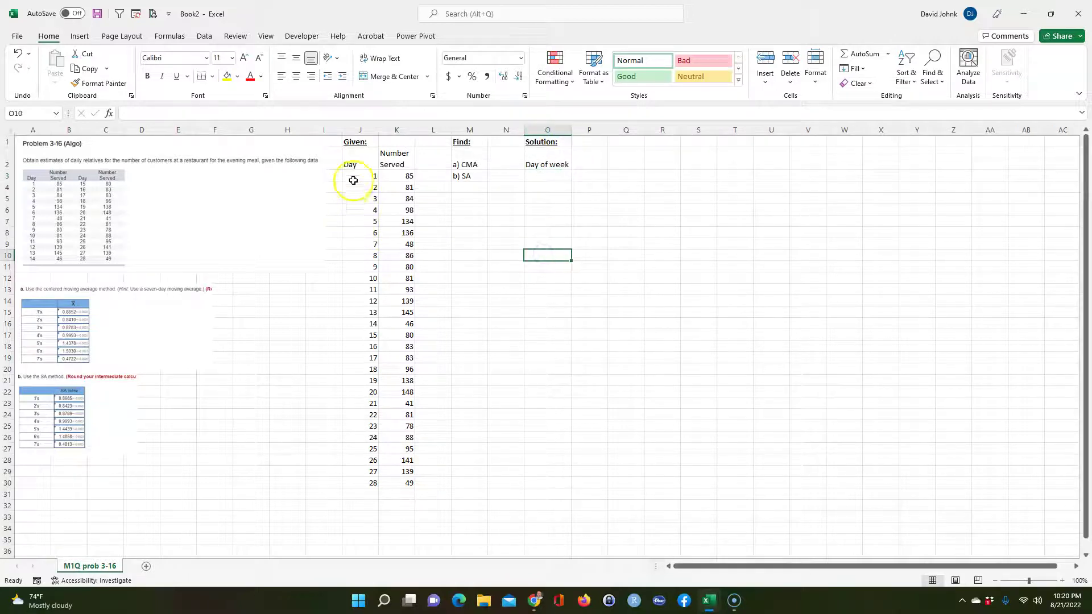
{"action": "left_click_drag", "start_coordinate": [353, 177], "coordinate": [353, 245]}
{"action": "left_click_drag", "start_coordinate": [360, 176], "coordinate": [363, 259]}
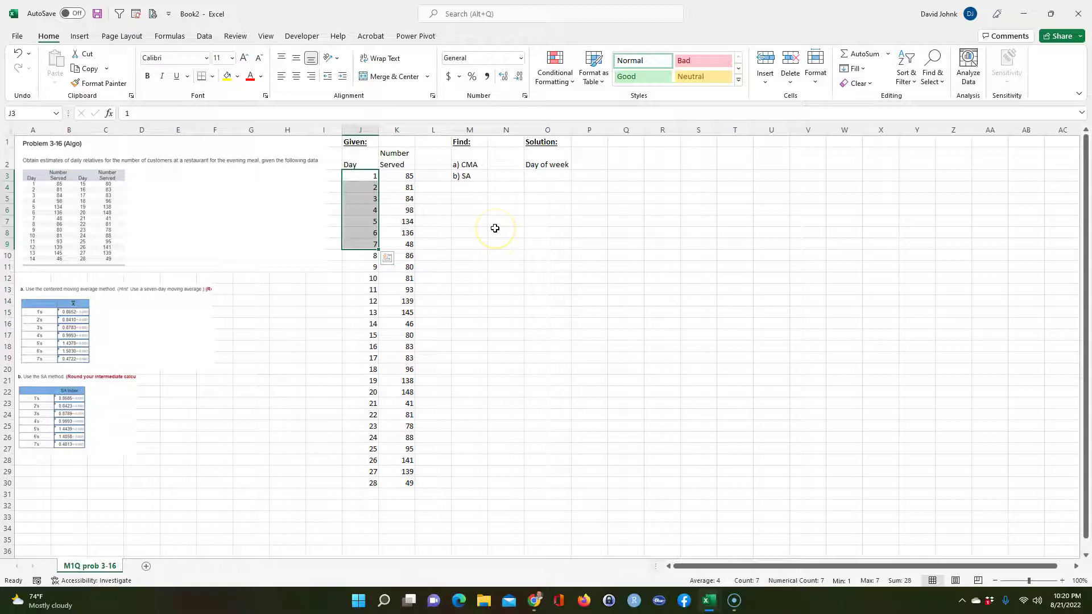
{"action": "left_click", "coordinate": [373, 311]}
{"action": "left_click", "coordinate": [505, 309]}
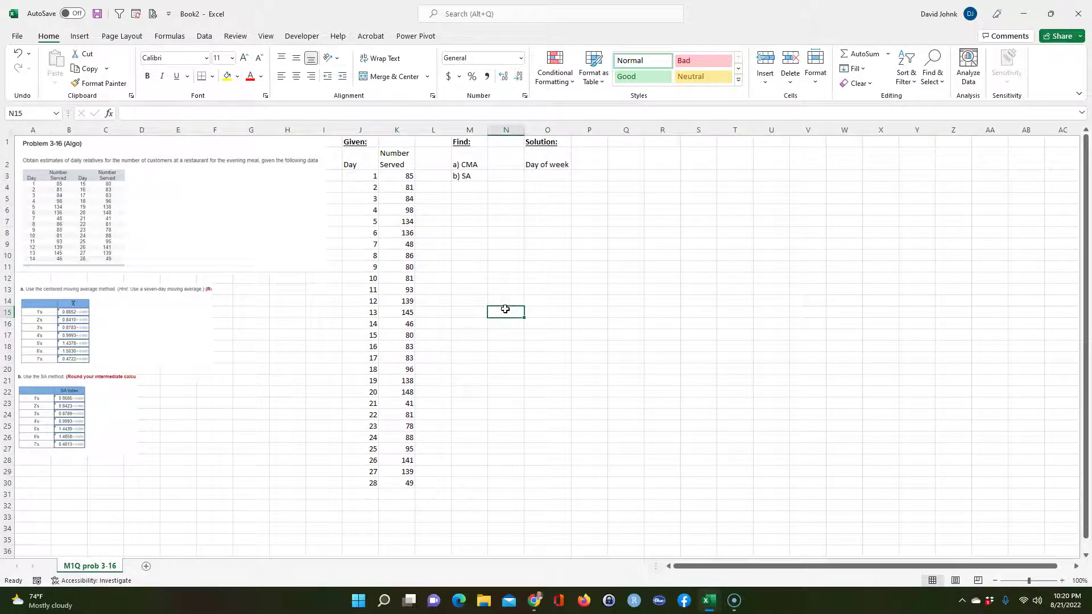
Insert a markers-only scatter chart of the Day and Number Served data in J2:K30 and move it to the empty area beyond the Solution column
{"action": "left_click_drag", "start_coordinate": [350, 165], "coordinate": [395, 483]}
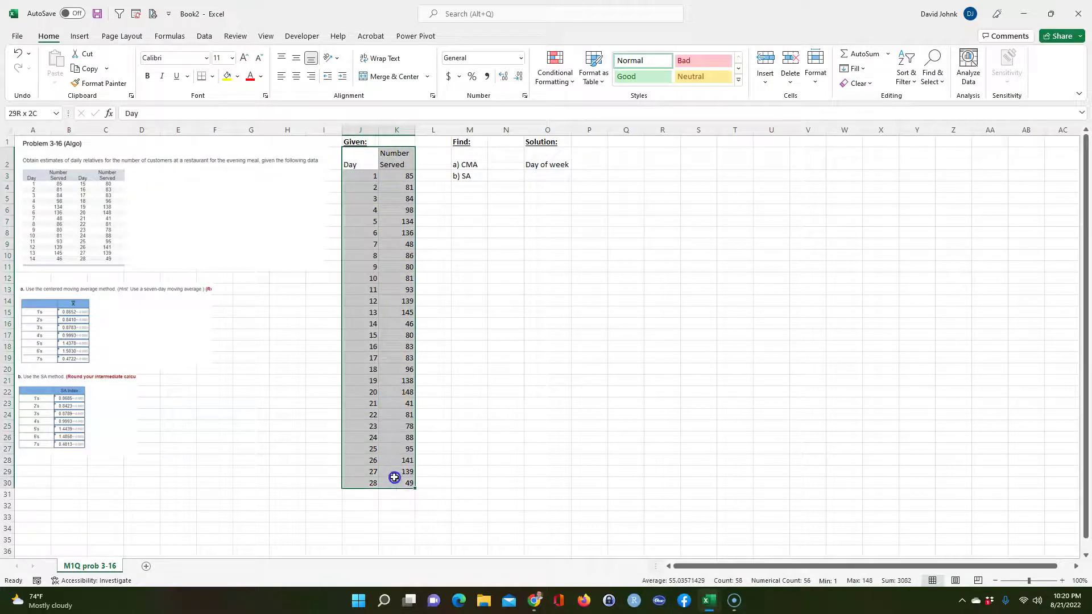
{"action": "left_click", "coordinate": [80, 36]}
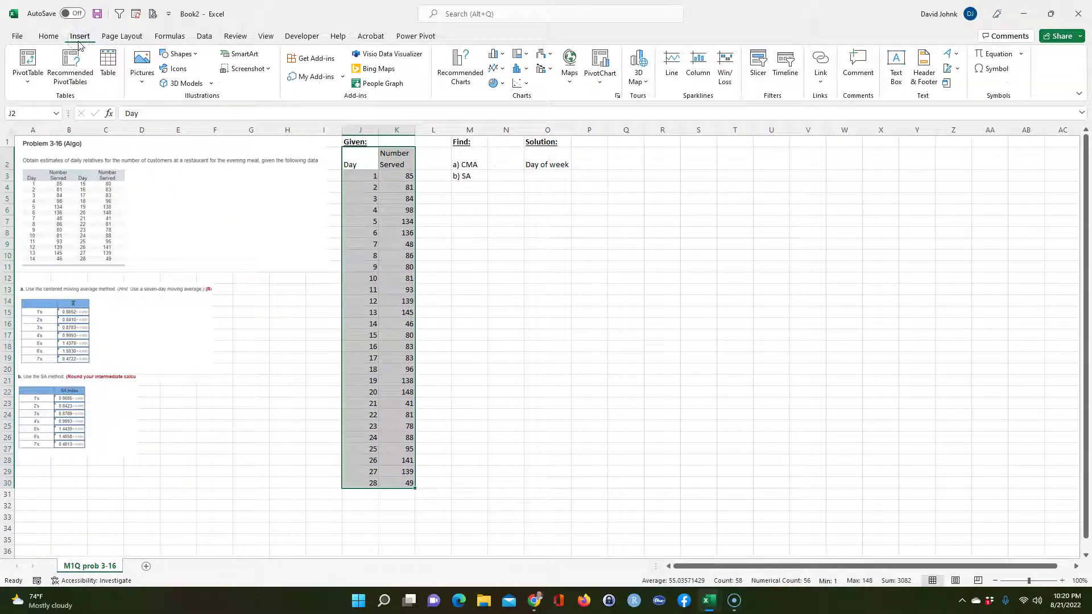
{"action": "left_click", "coordinate": [518, 83]}
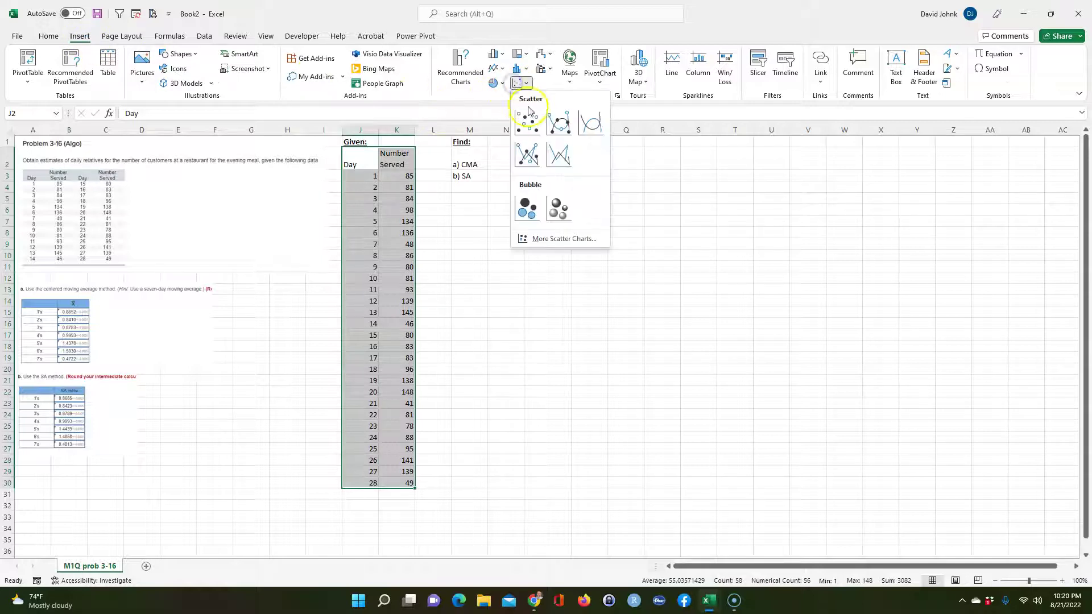
{"action": "left_click", "coordinate": [526, 131]}
{"action": "left_click_drag", "start_coordinate": [487, 275], "coordinate": [762, 255]}
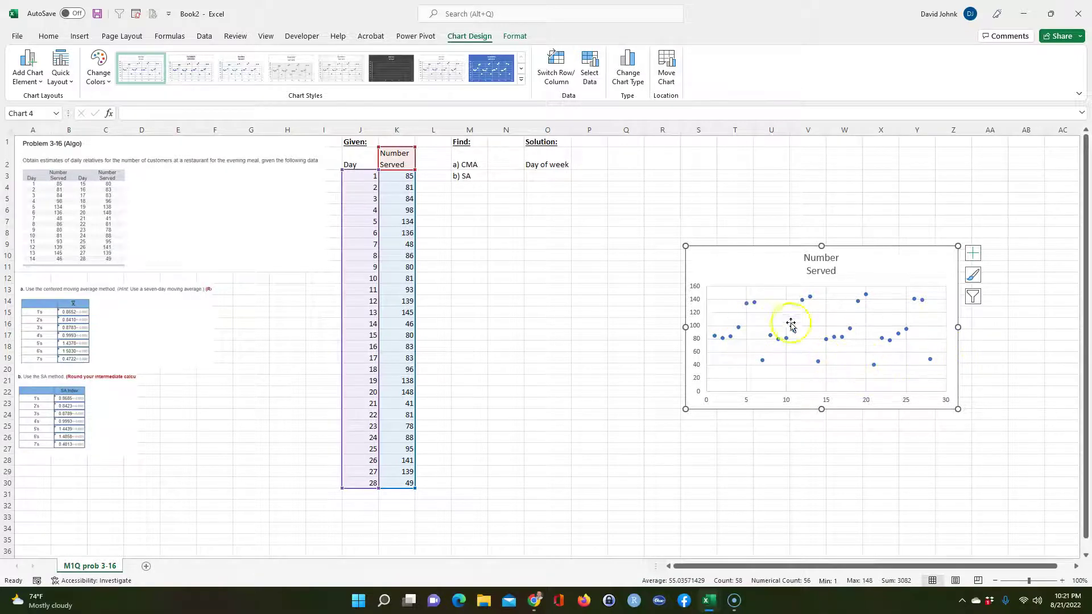
{"action": "left_click_drag", "start_coordinate": [763, 260], "coordinate": [183, 398]}
{"action": "left_click_drag", "start_coordinate": [378, 383], "coordinate": [320, 427]}
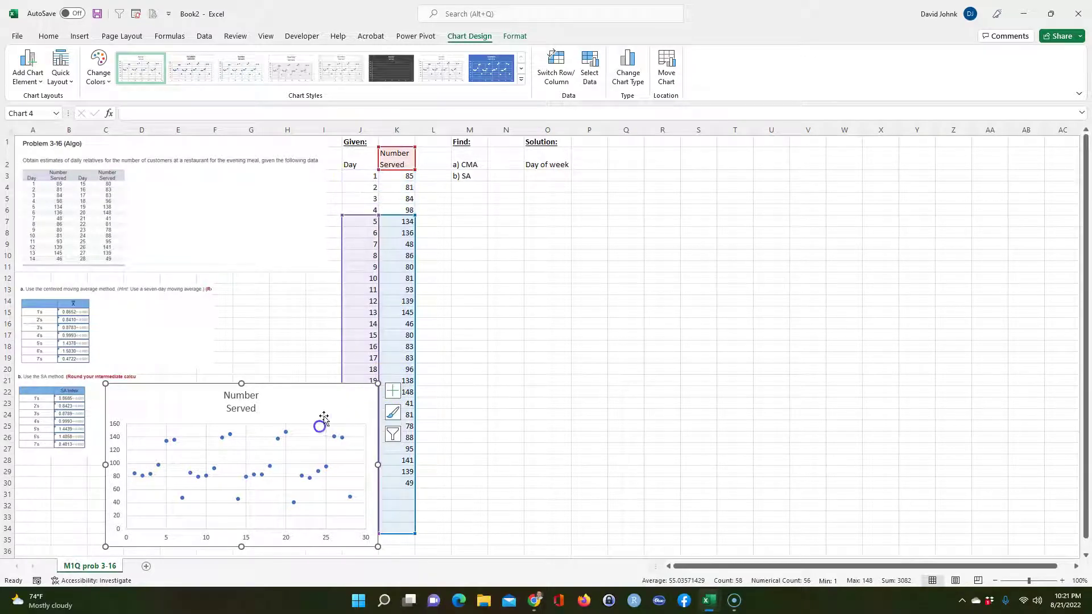
{"action": "left_click_drag", "start_coordinate": [377, 382], "coordinate": [348, 404]}
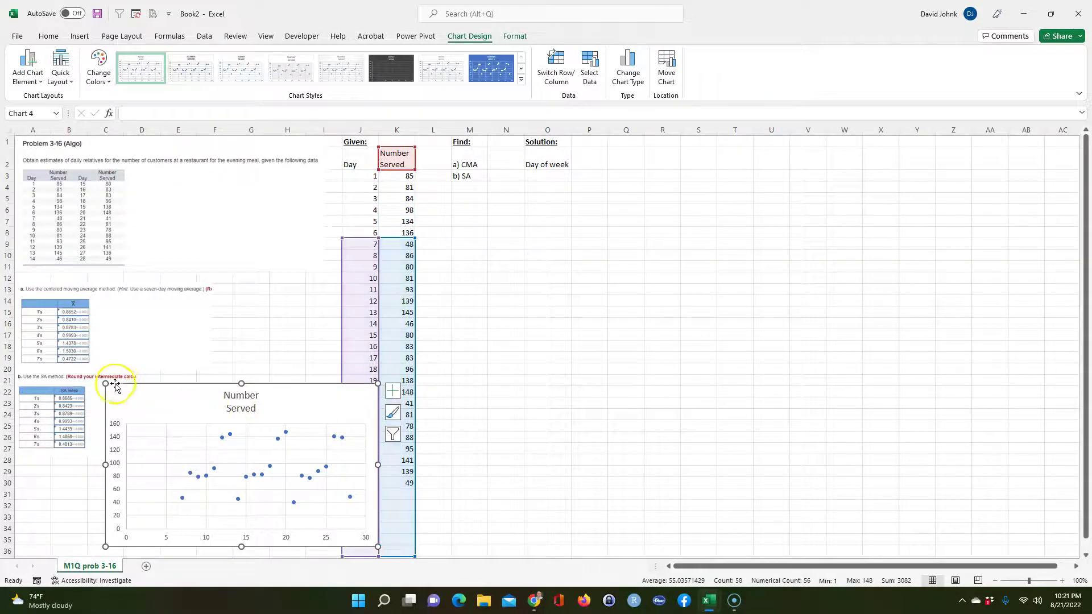
{"action": "key", "text": "ctrl+z"}
{"action": "key", "text": "ctrl+z"}
{"action": "key", "text": "ctrl+z"}
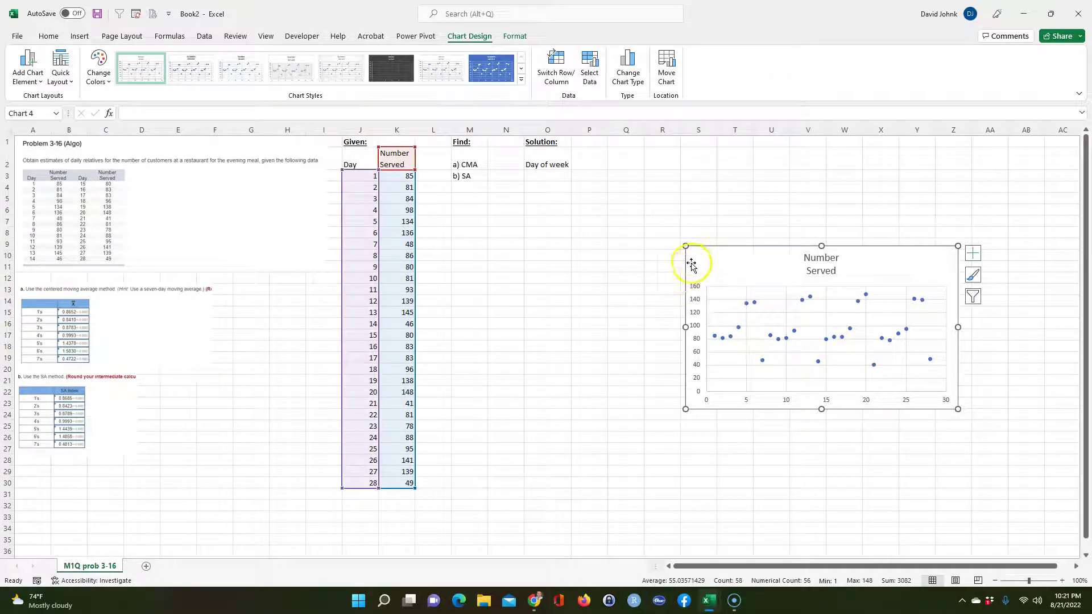
Shrink the scatter chart and place it beside the SA table, clear of the Given data, at about D22:I32
{"action": "left_click_drag", "start_coordinate": [685, 245], "coordinate": [146, 411]}
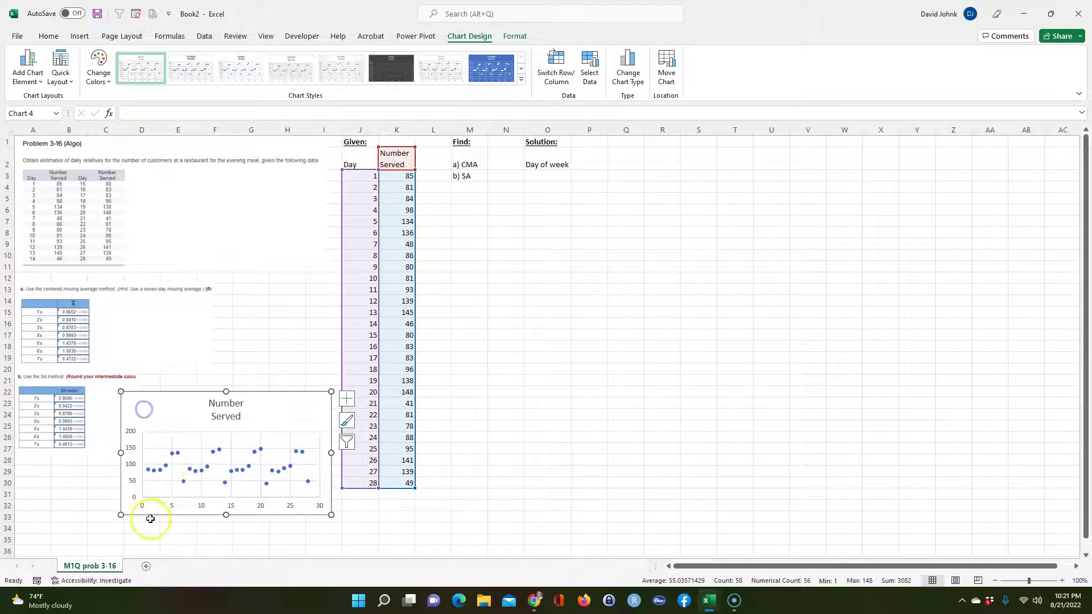
{"action": "left_click", "coordinate": [551, 278]}
{"action": "left_click", "coordinate": [544, 177]}
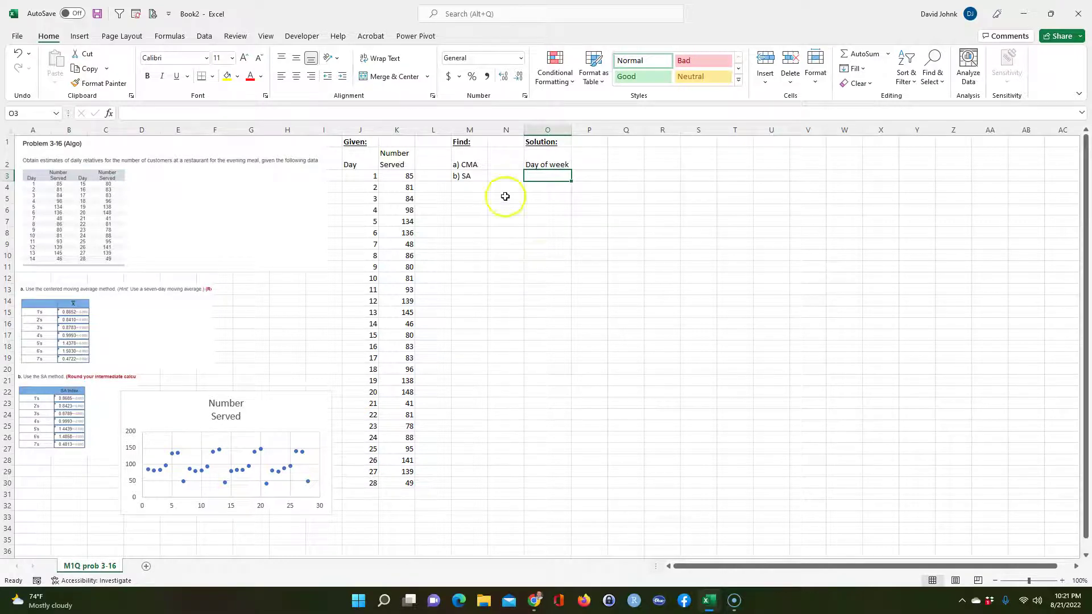
{"action": "left_click_drag", "start_coordinate": [407, 221], "coordinate": [405, 234]}
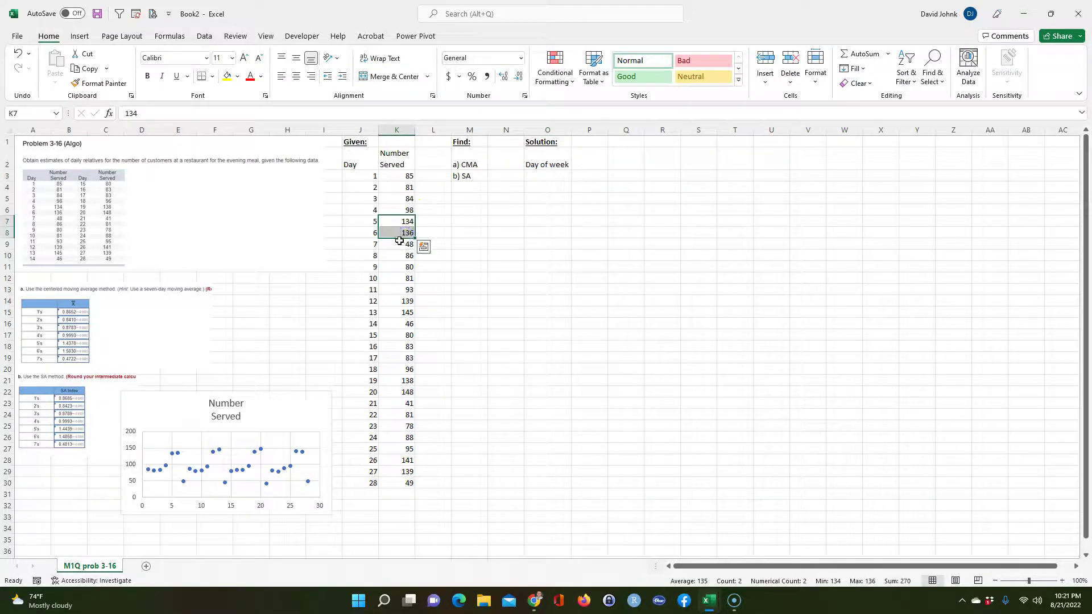
{"action": "left_click", "coordinate": [548, 233]}
Enter the day numbers 1 through 7 in O3:O9 under the Day of week header
{"action": "left_click", "coordinate": [548, 175]}
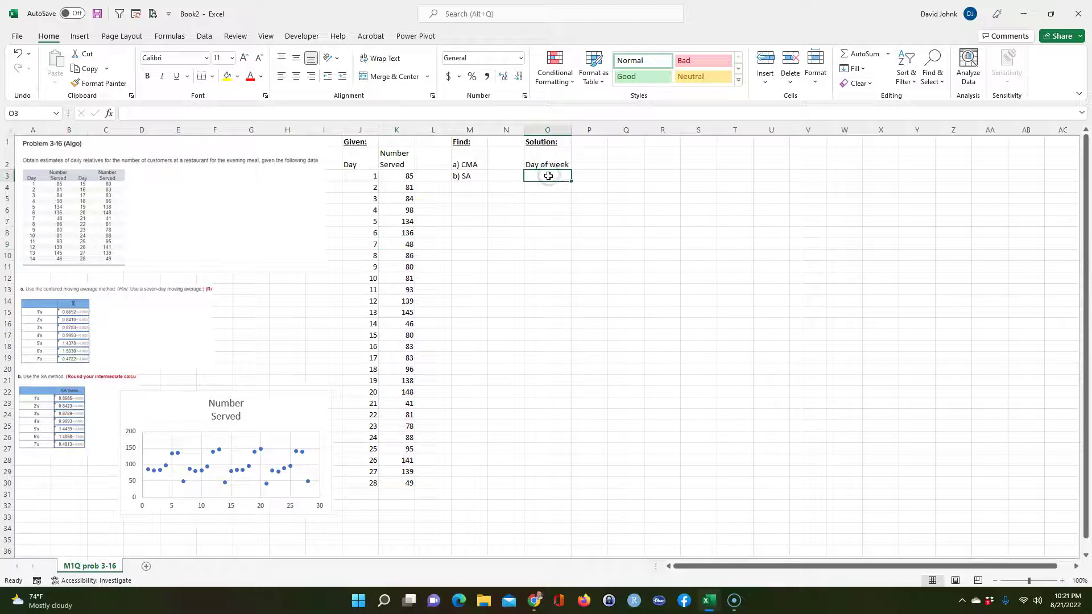
{"action": "type", "text": "1"}
{"action": "key", "text": "Return"}
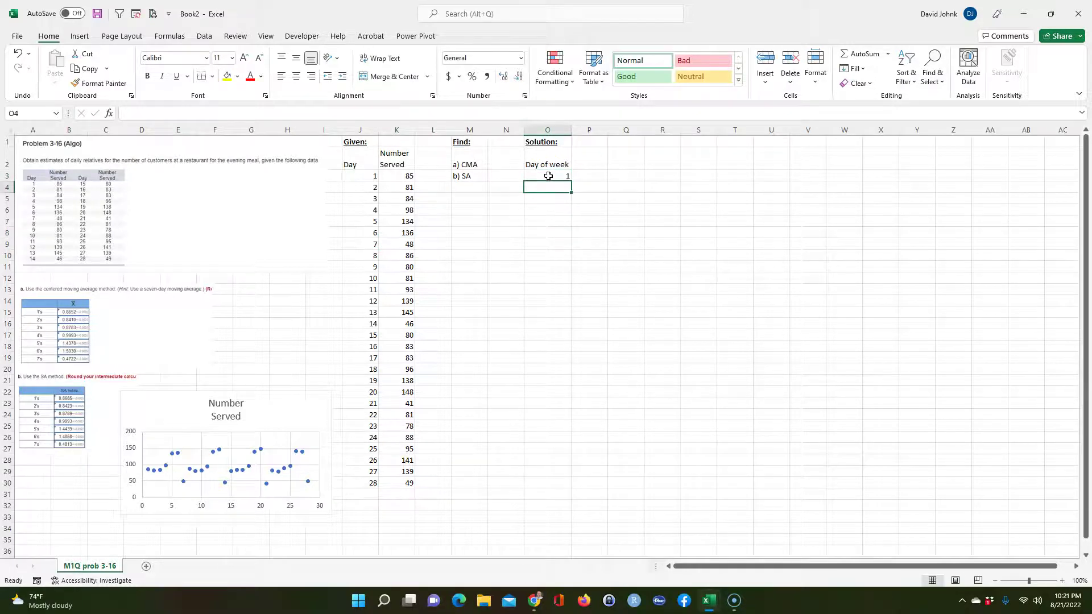
{"action": "type", "text": "2"}
{"action": "key", "text": "Return"}
{"action": "type", "text": "3"}
{"action": "key", "text": "Return"}
{"action": "type", "text": "4"}
{"action": "key", "text": "Return"}
{"action": "type", "text": "5"}
{"action": "key", "text": "Return"}
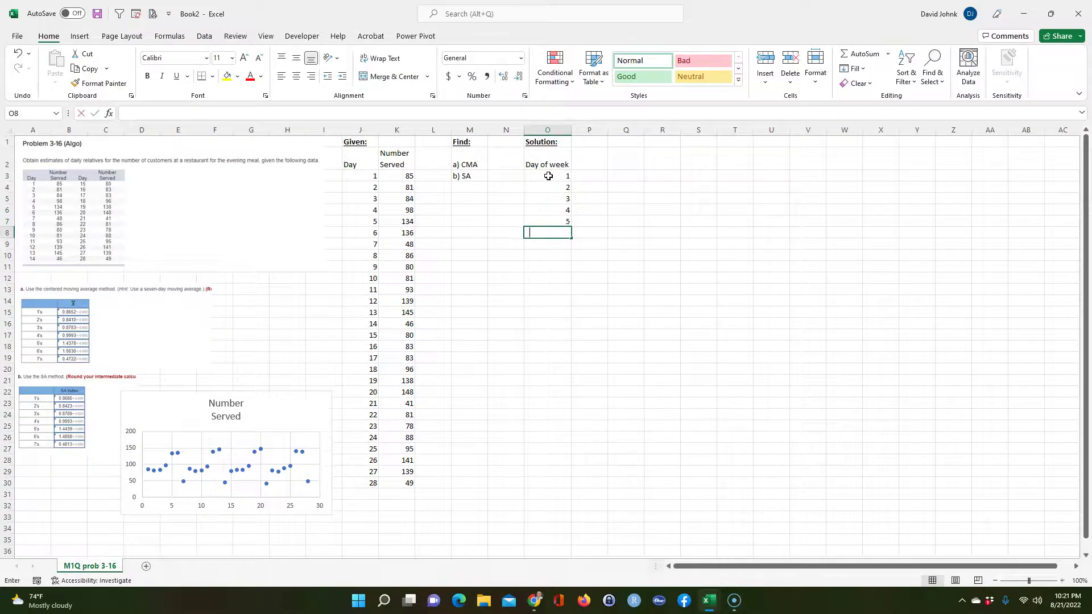
{"action": "type", "text": "6"}
{"action": "key", "text": "Return"}
{"action": "type", "text": "7"}
{"action": "key", "text": "Return"}
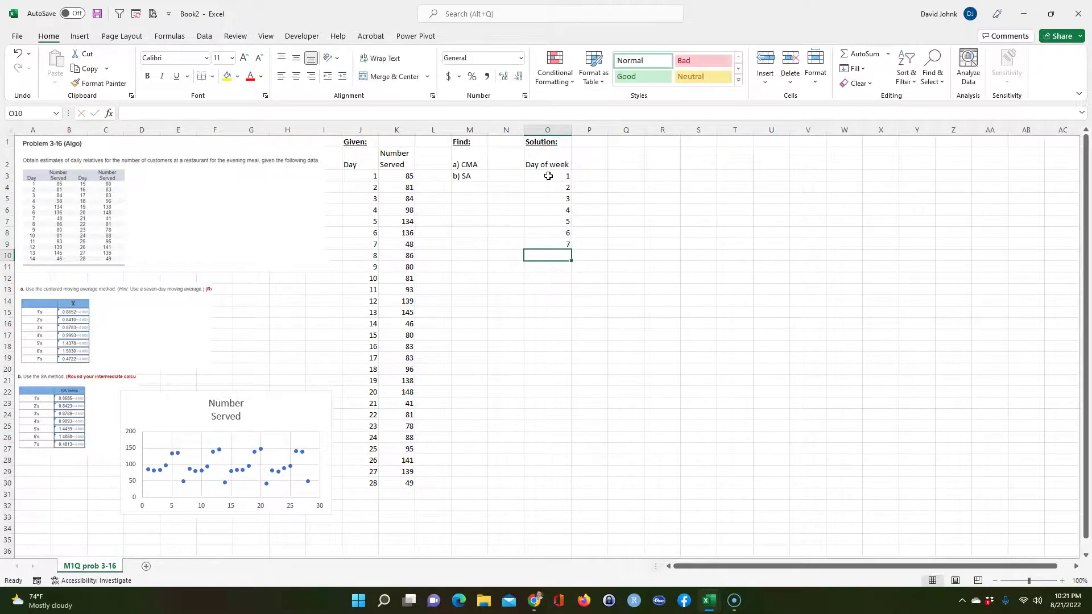
Copy the 1 to 7 sequence in O3:O9 into O10, O17 and O24 to cover all 28 days
{"action": "left_click_drag", "start_coordinate": [546, 177], "coordinate": [545, 243]}
{"action": "right_click", "coordinate": [545, 243]}
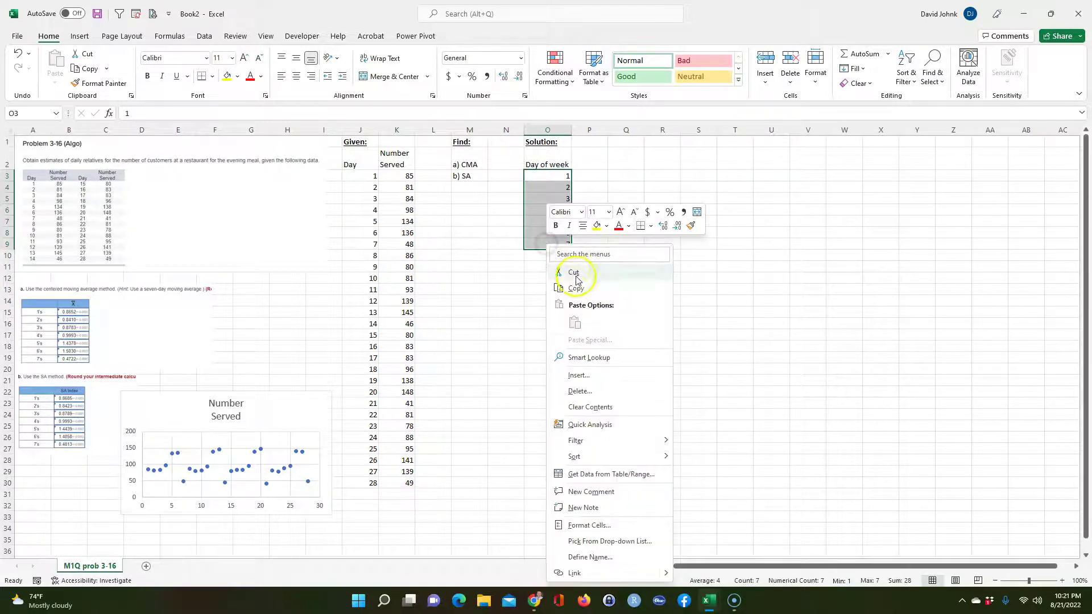
{"action": "left_click", "coordinate": [573, 273]}
{"action": "left_click", "coordinate": [546, 256]}
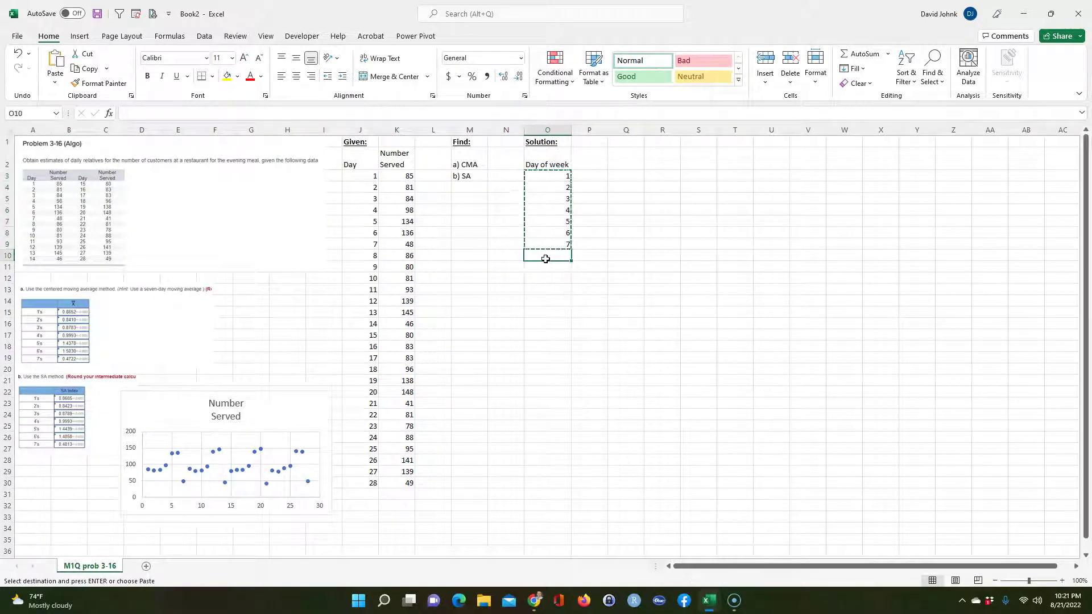
{"action": "key", "text": "ctrl+v"}
{"action": "left_click", "coordinate": [542, 339]}
{"action": "key", "text": "ctrl+v"}
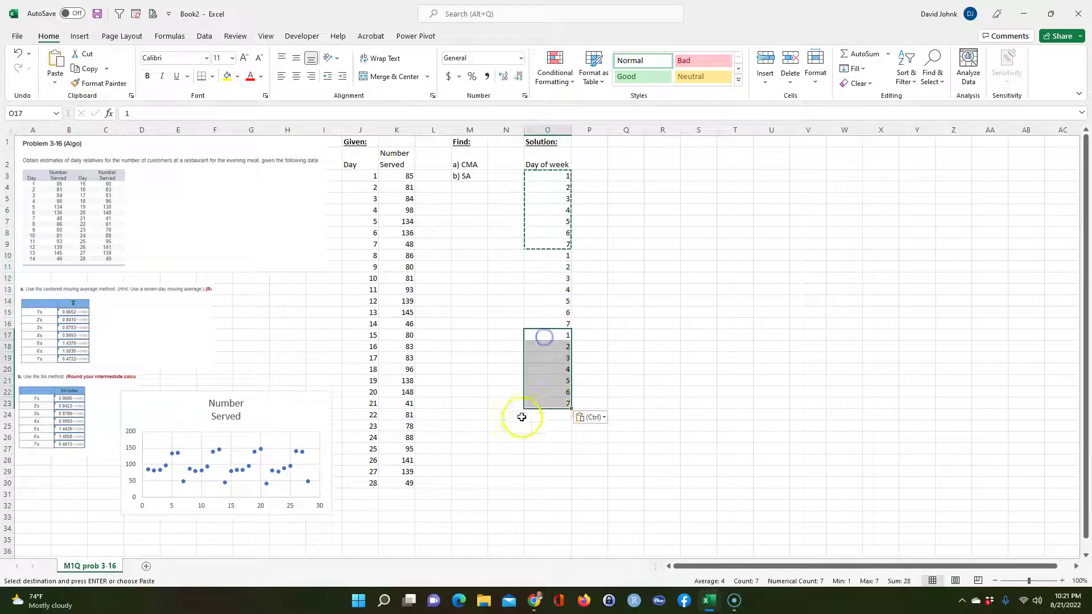
{"action": "left_click", "coordinate": [550, 417]}
{"action": "key", "text": "ctrl+v"}
{"action": "key", "text": "Escape"}
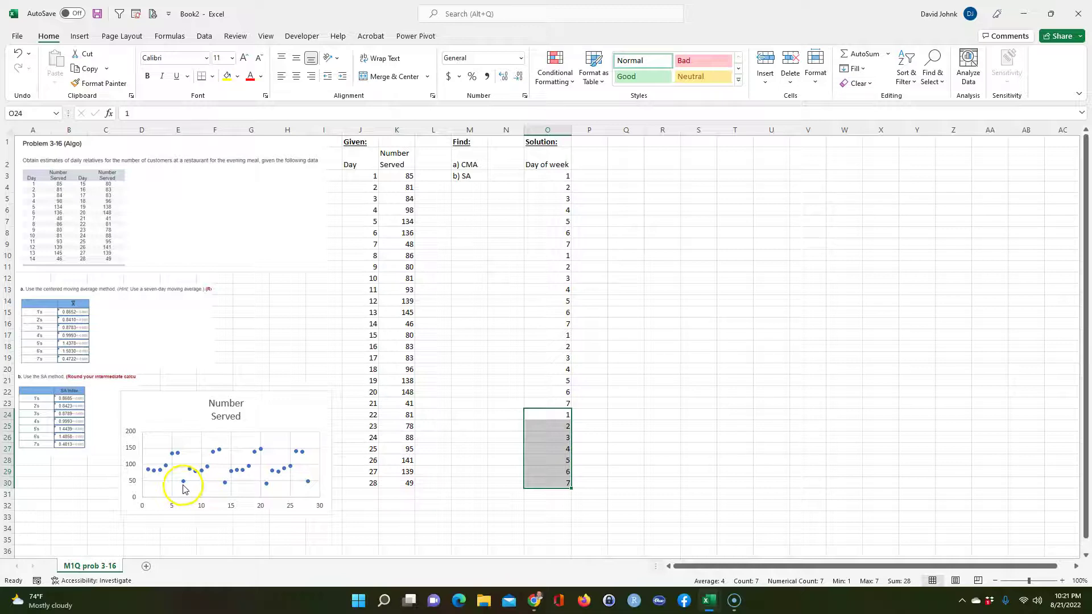
{"action": "left_click", "coordinate": [407, 484]}
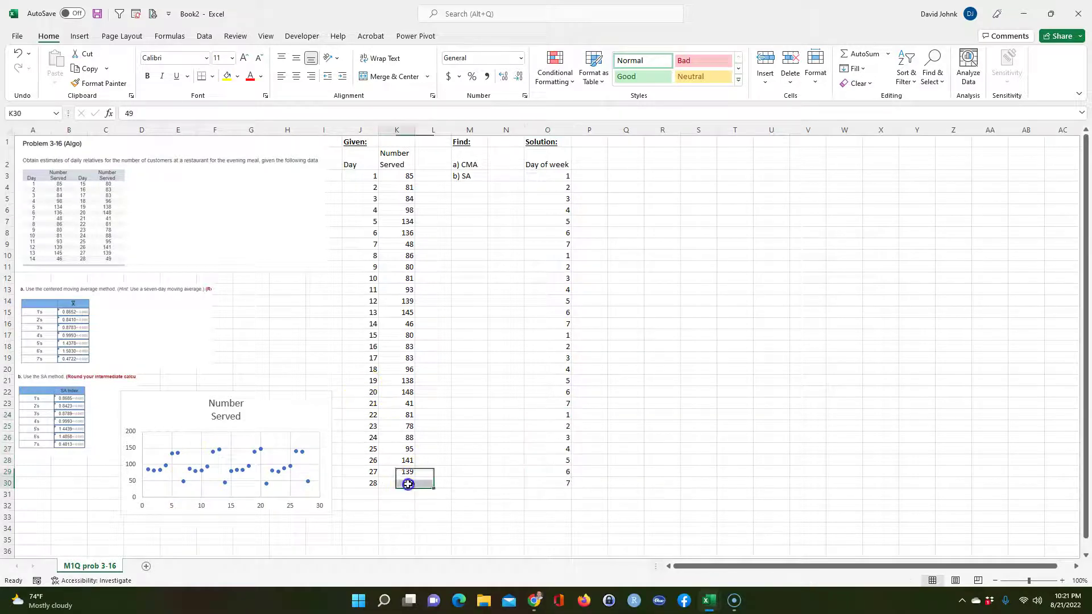
{"action": "left_click", "coordinate": [557, 402]}
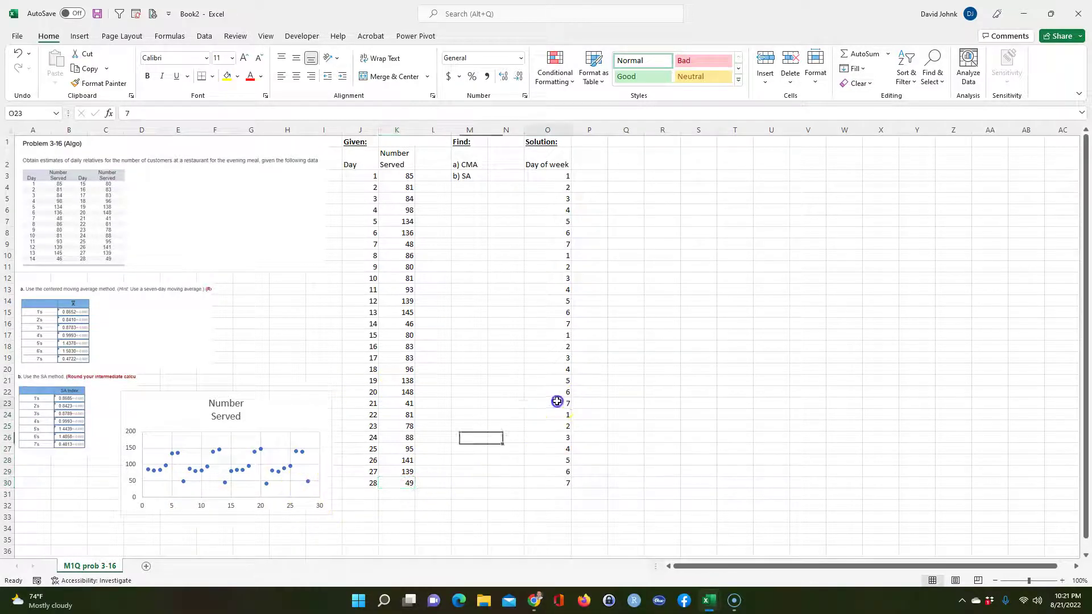
{"action": "left_click", "coordinate": [403, 403]}
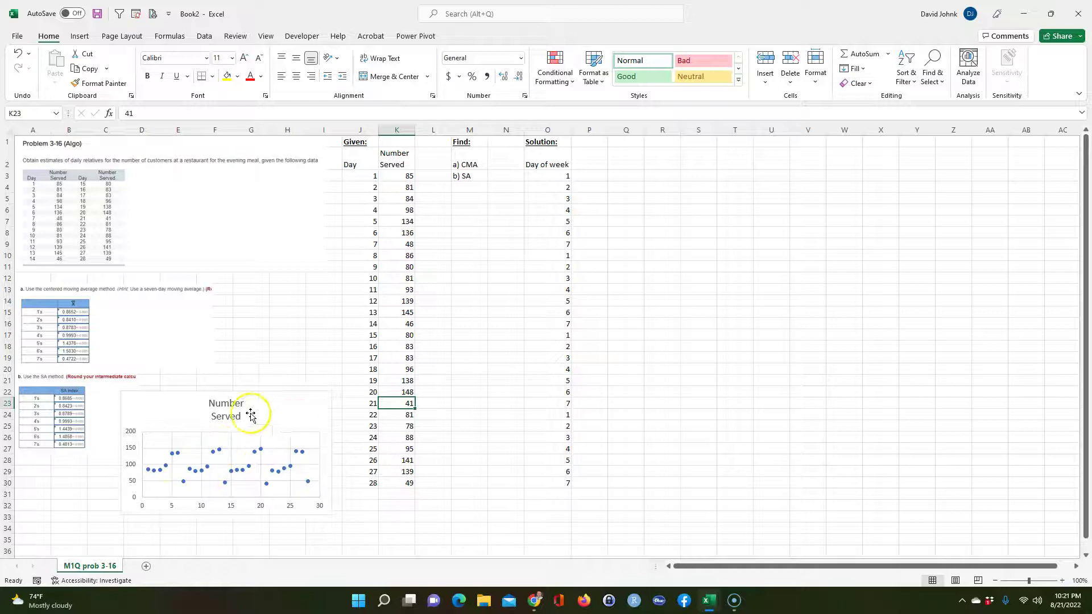
{"action": "left_click", "coordinate": [482, 472]}
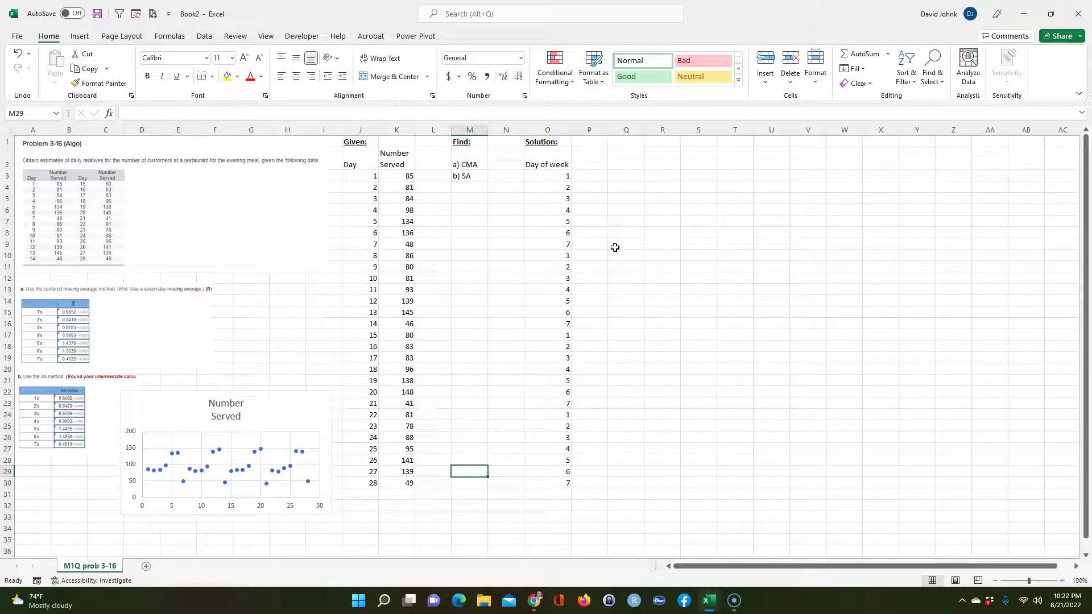
Enter the column header "Number served" in P2 and autofit column P to its text
{"action": "left_click", "coordinate": [588, 161]}
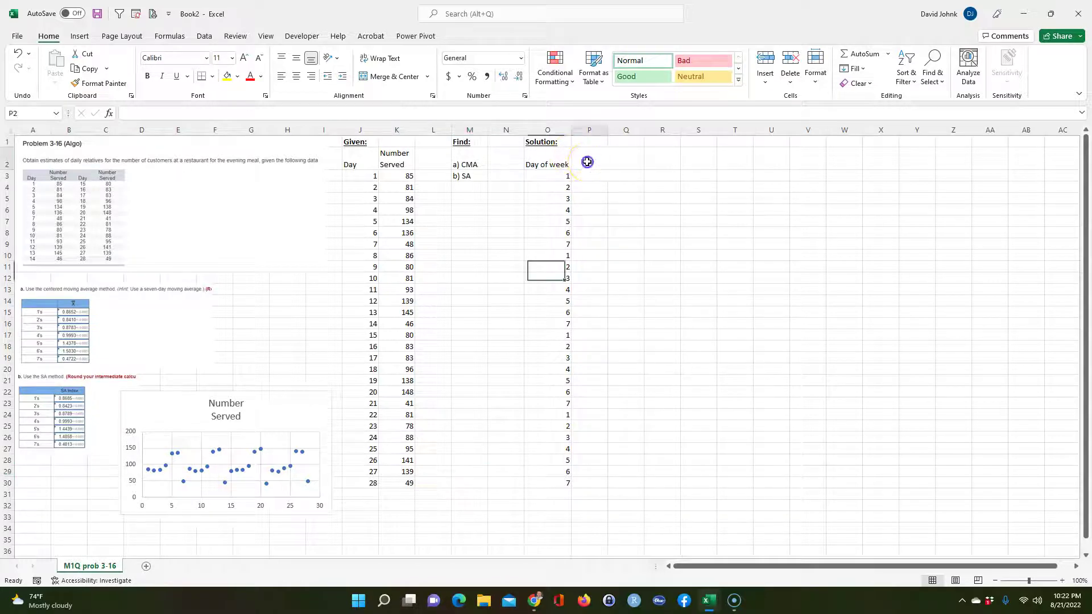
{"action": "type", "text": "dAy"}
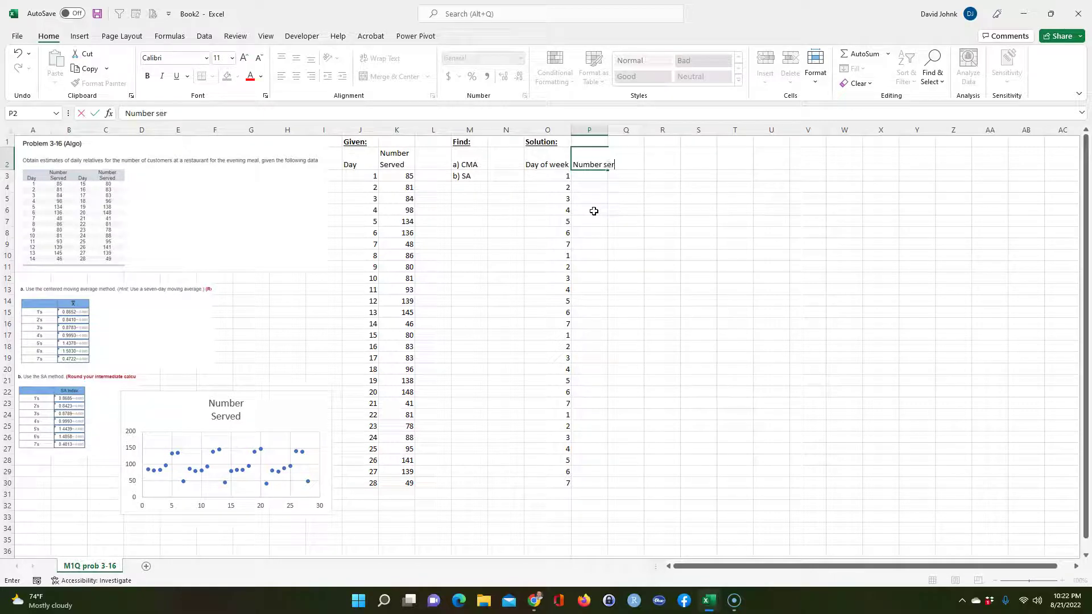
{"action": "type", "text": "d"}
{"action": "key", "text": "Return"}
{"action": "double_click", "coordinate": [608, 130]}
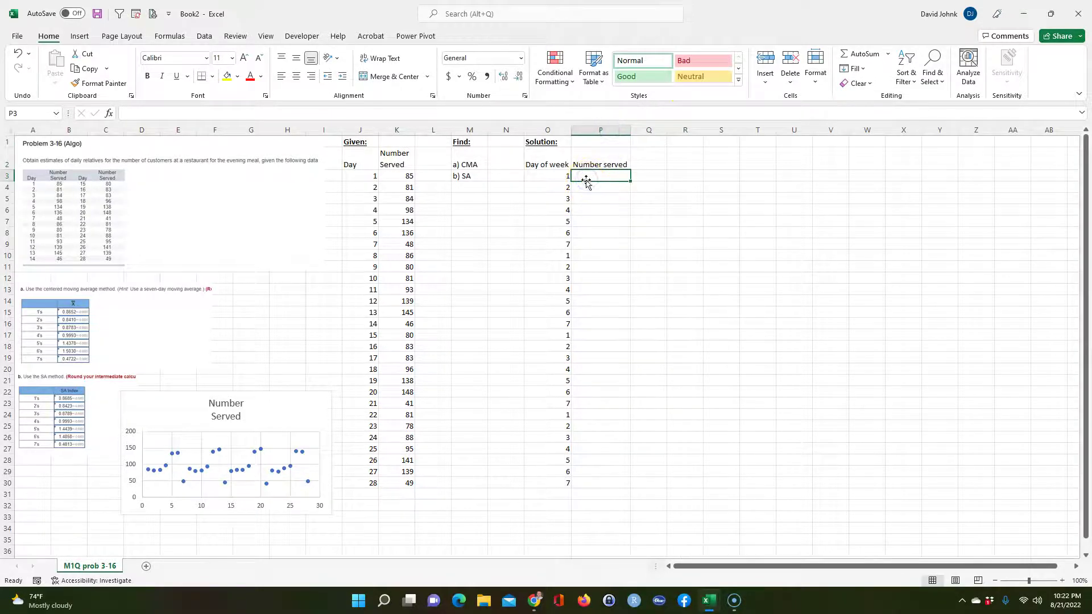
Enter =K3 in P3 and fill the formula down to P30
{"action": "type", "text": "="}
{"action": "left_click", "coordinate": [403, 176]}
{"action": "key", "text": "Return"}
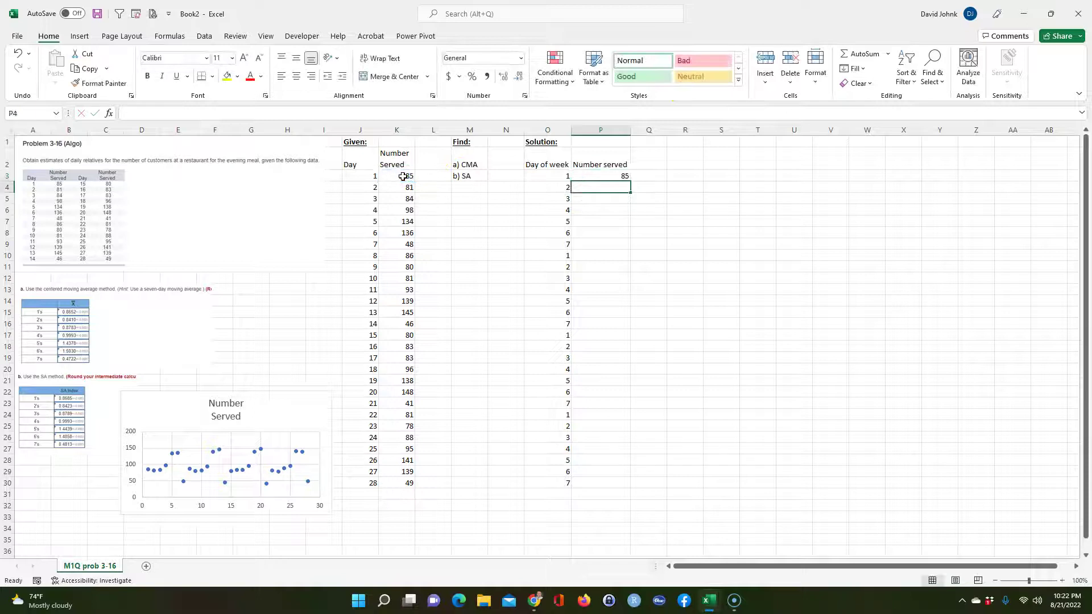
{"action": "left_click", "coordinate": [602, 176]}
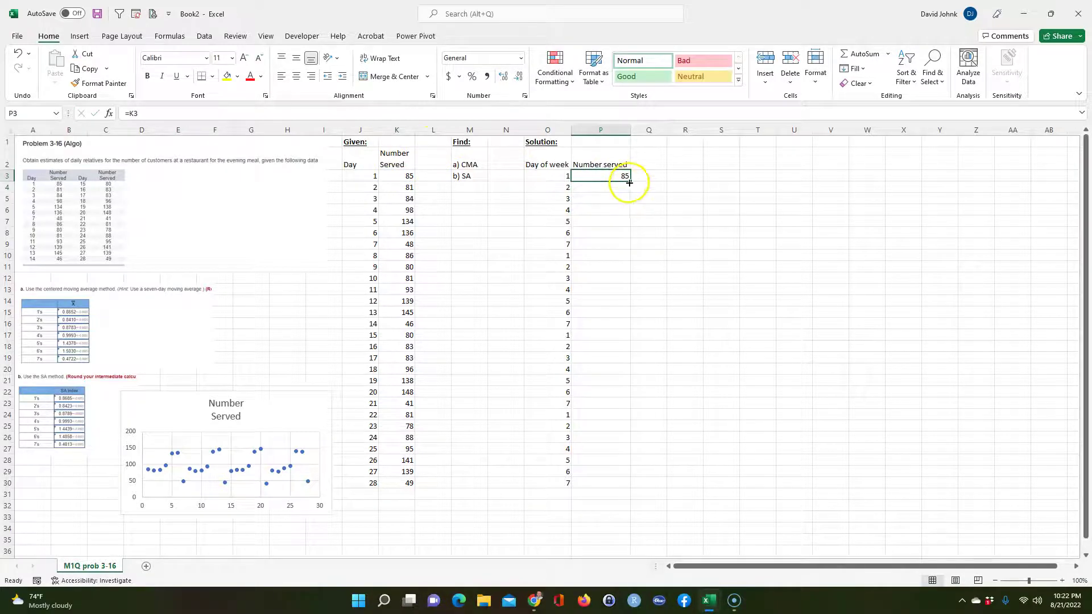
{"action": "double_click", "coordinate": [629, 182]}
{"action": "left_click", "coordinate": [718, 334]}
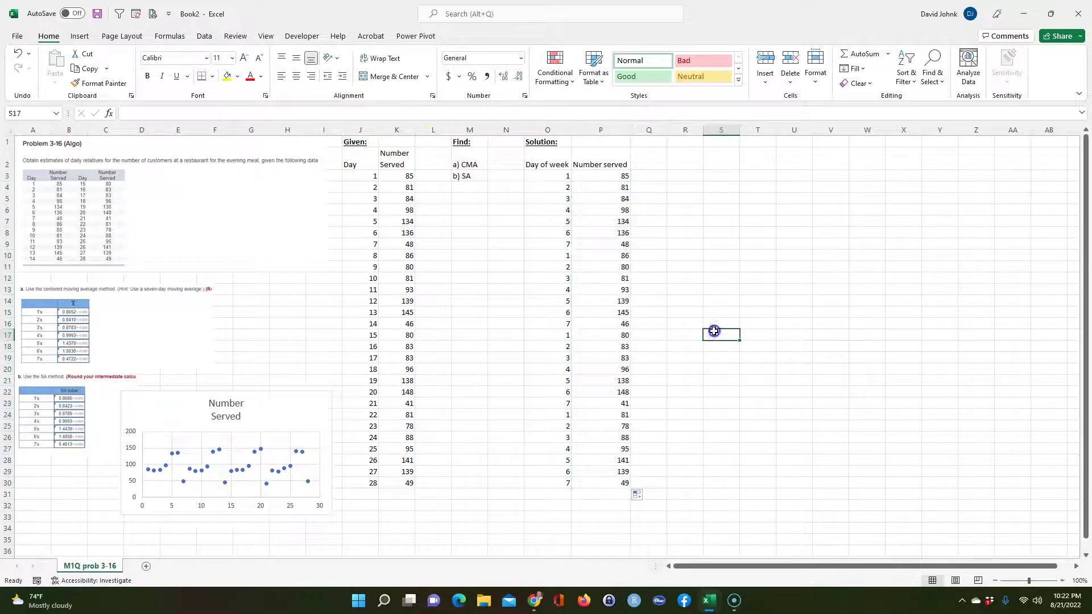
{"action": "left_click_drag", "start_coordinate": [541, 176], "coordinate": [546, 324]}
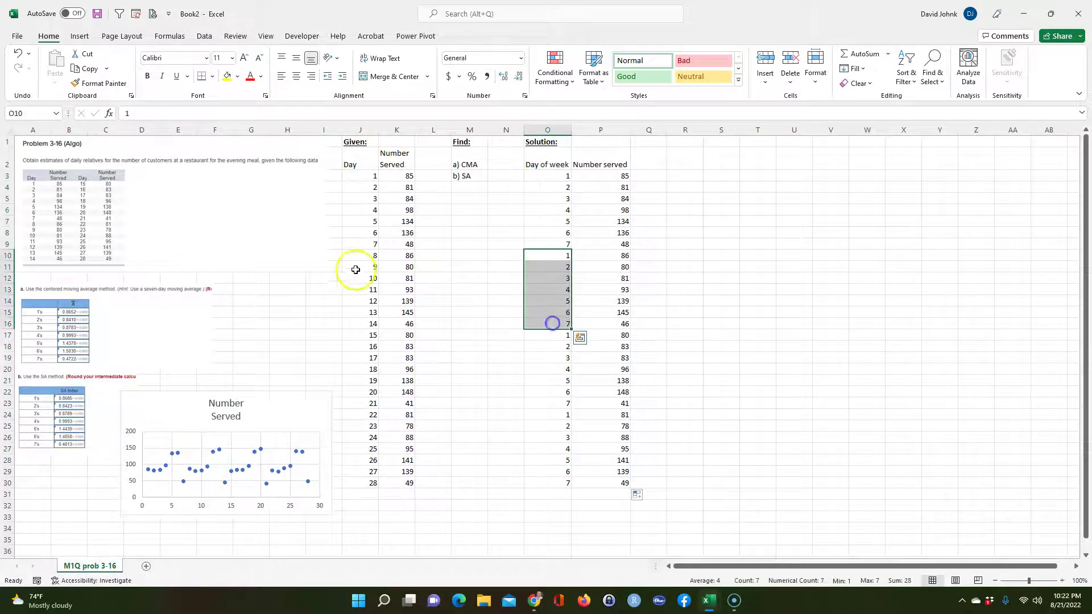
{"action": "left_click", "coordinate": [369, 255]}
{"action": "left_click", "coordinate": [547, 255]}
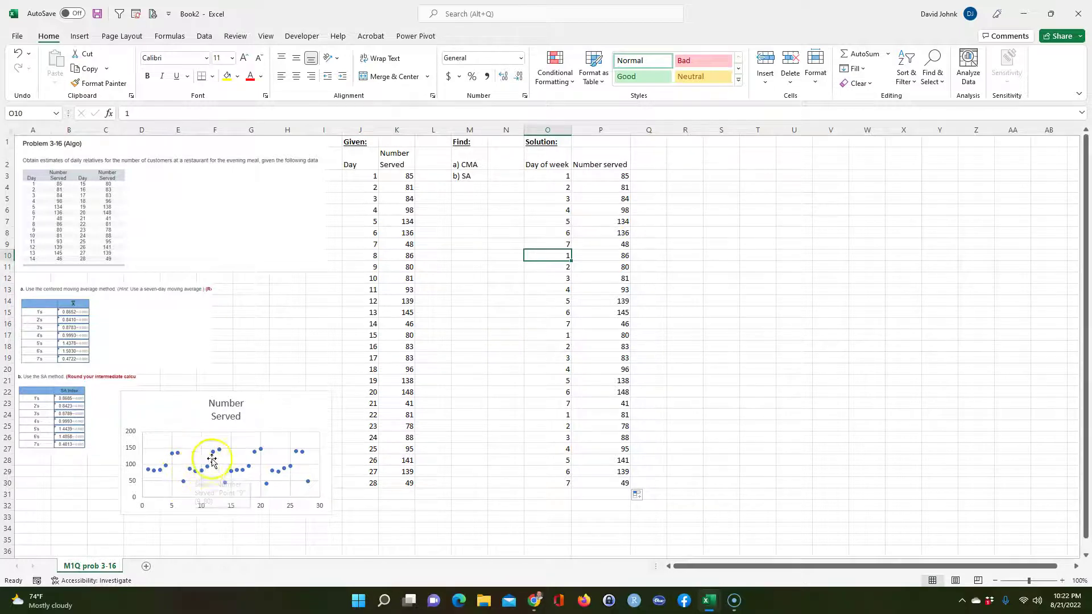
{"action": "left_click_drag", "start_coordinate": [547, 255], "coordinate": [557, 324]}
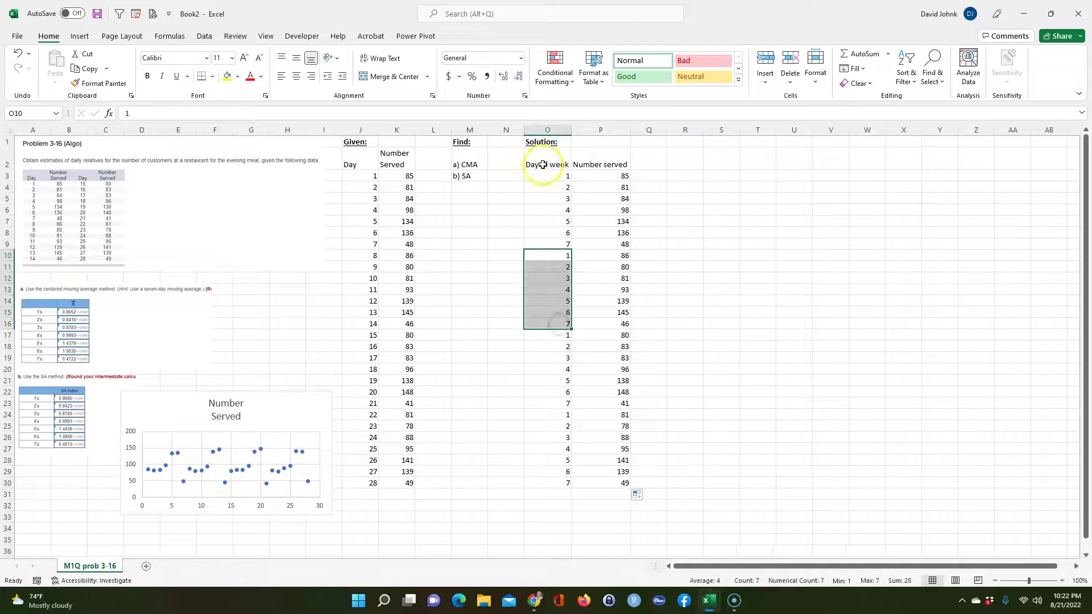
{"action": "left_click", "coordinate": [680, 213]}
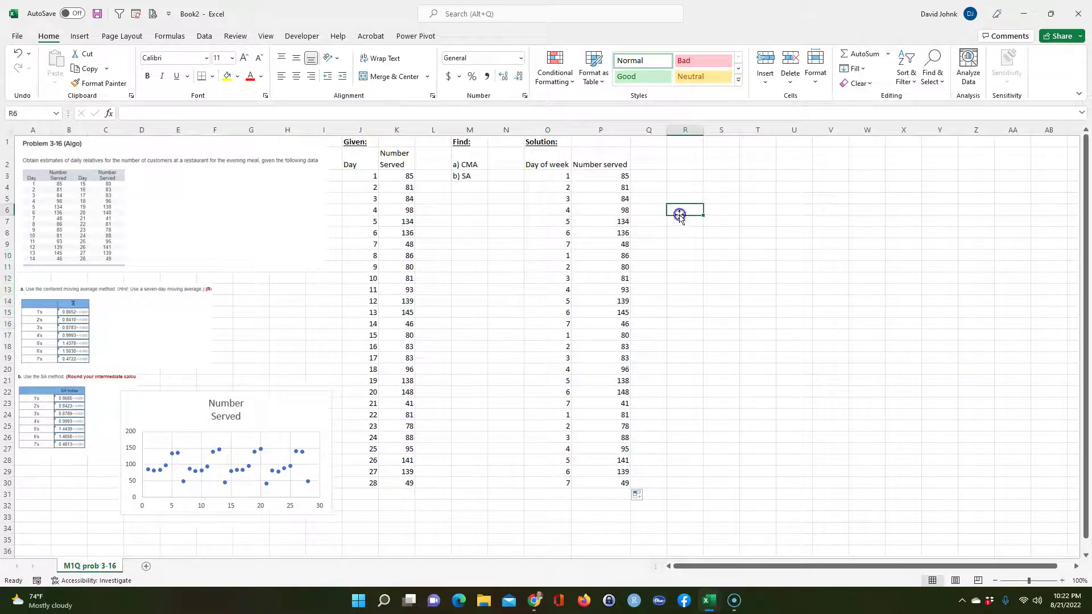
Enter the column header "Moving Total" in Q2
{"action": "left_click", "coordinate": [651, 164]}
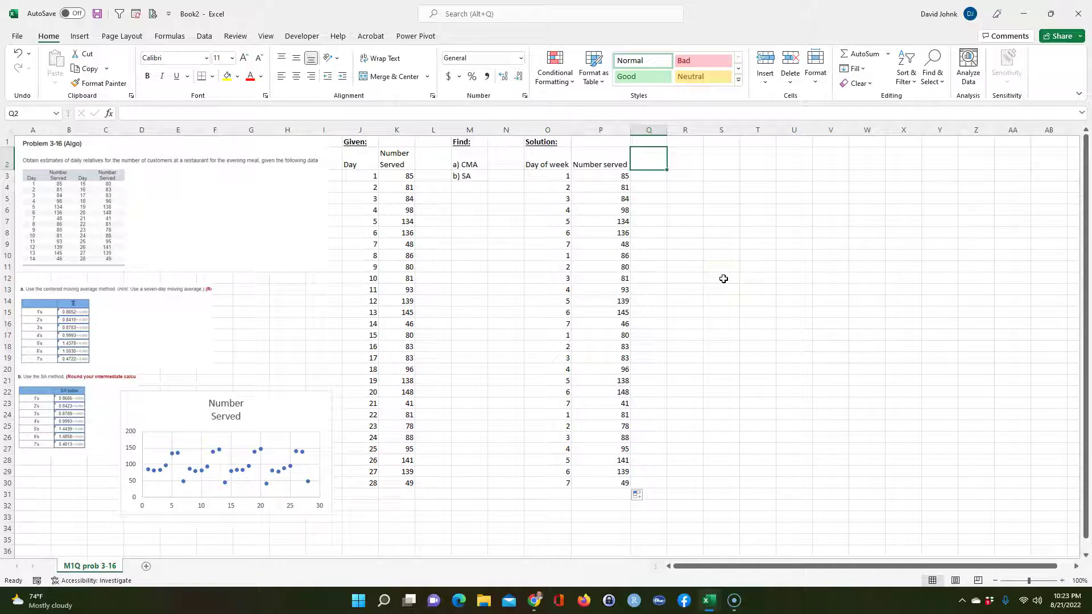
{"action": "type", "text": "Moving Total"}
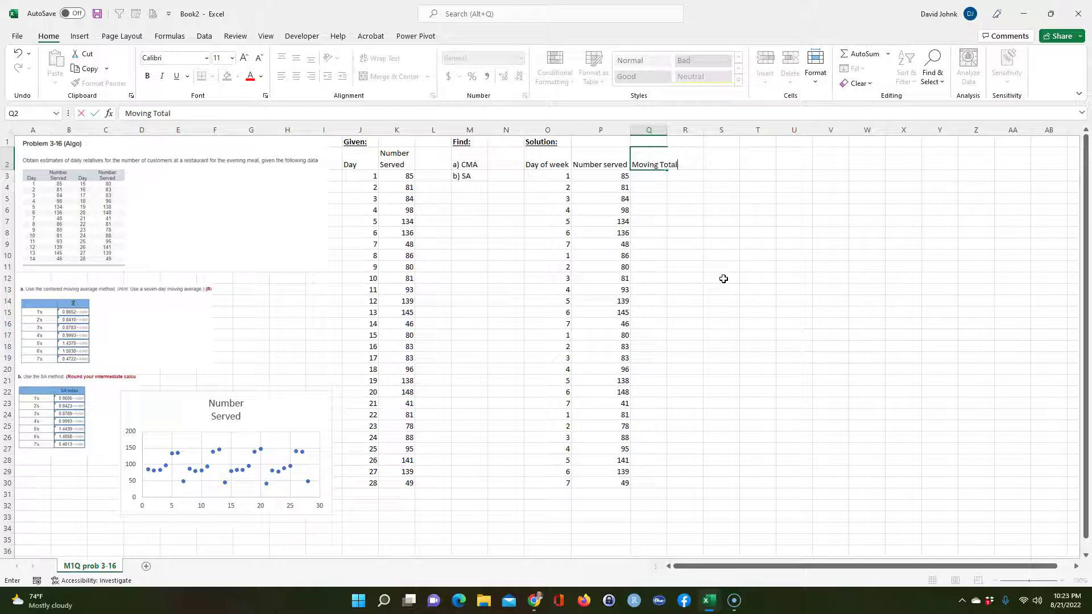
{"action": "key", "text": "Return"}
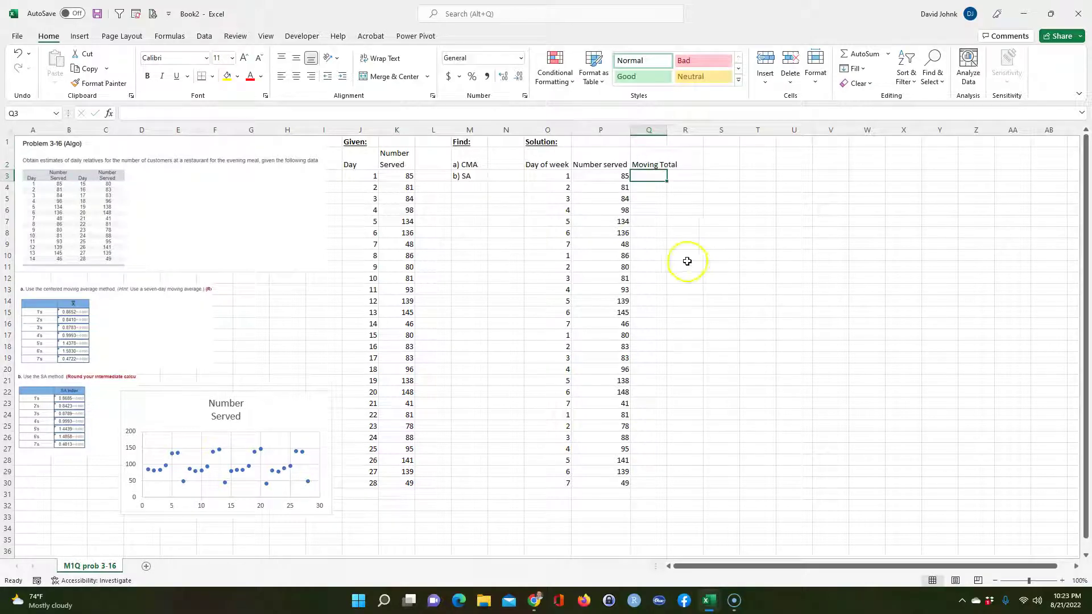
Enter =SUM(P3:P9) in Q9 as the seven-day moving total and fill the formula down to Q30
{"action": "left_click", "coordinate": [449, 158]}
{"action": "left_click", "coordinate": [639, 177]}
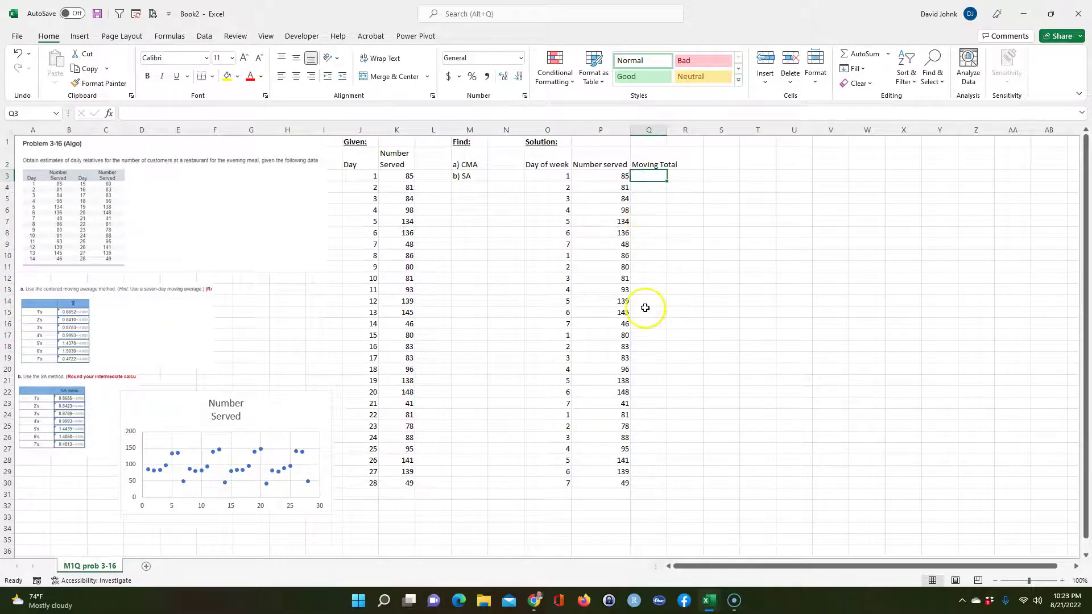
{"action": "left_click", "coordinate": [653, 244]}
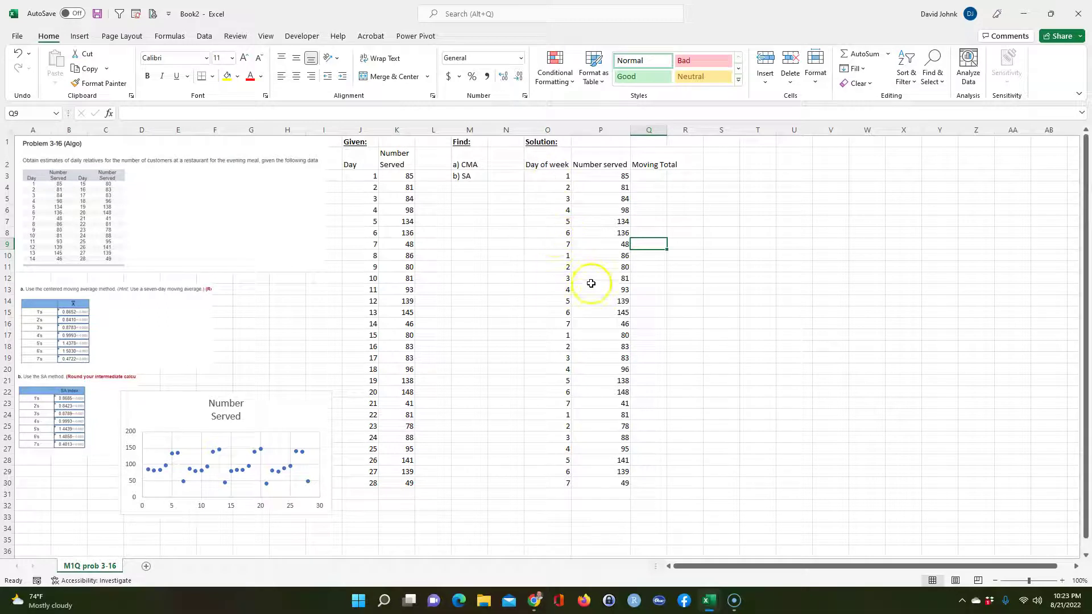
{"action": "type", "text": "=sum("}
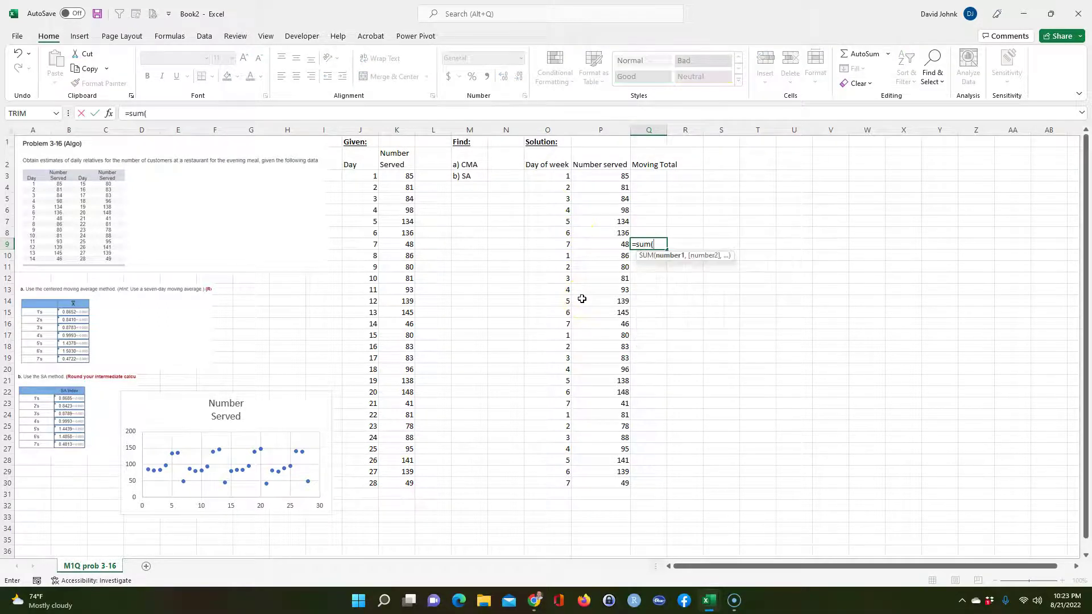
{"action": "scroll", "coordinate": [582, 298], "scroll_direction": "down", "scroll_amount": 1}
{"action": "left_click_drag", "start_coordinate": [607, 165], "coordinate": [603, 233]}
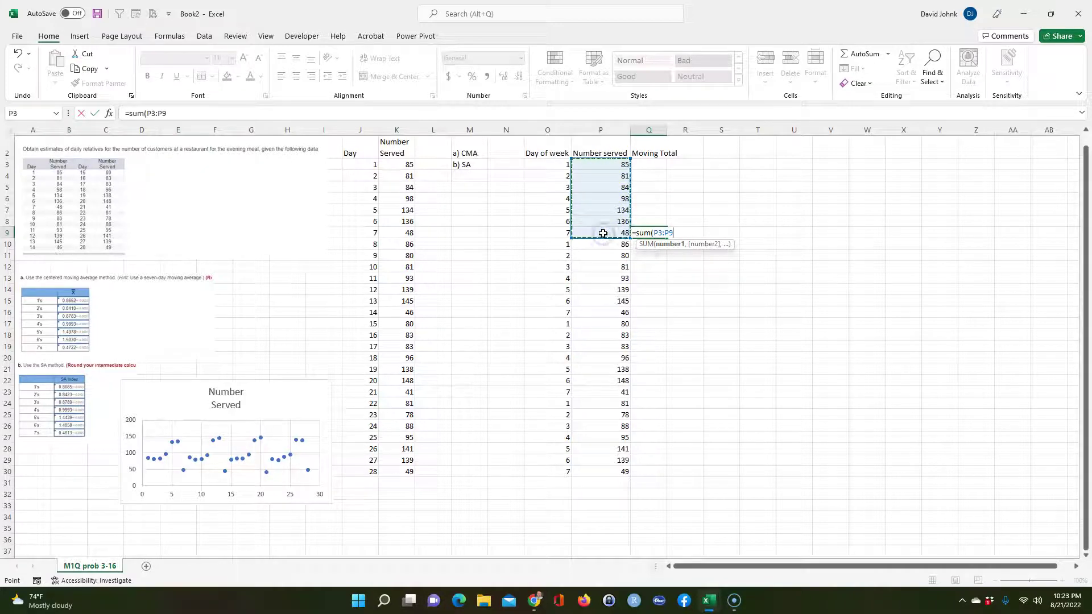
{"action": "key", "text": "Return"}
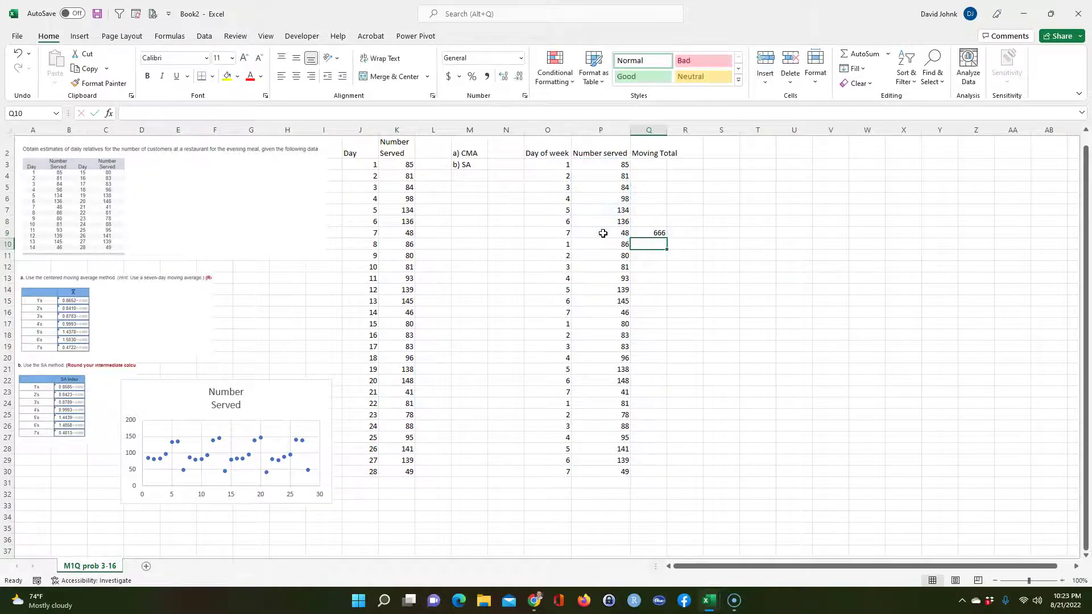
{"action": "left_click", "coordinate": [653, 232]}
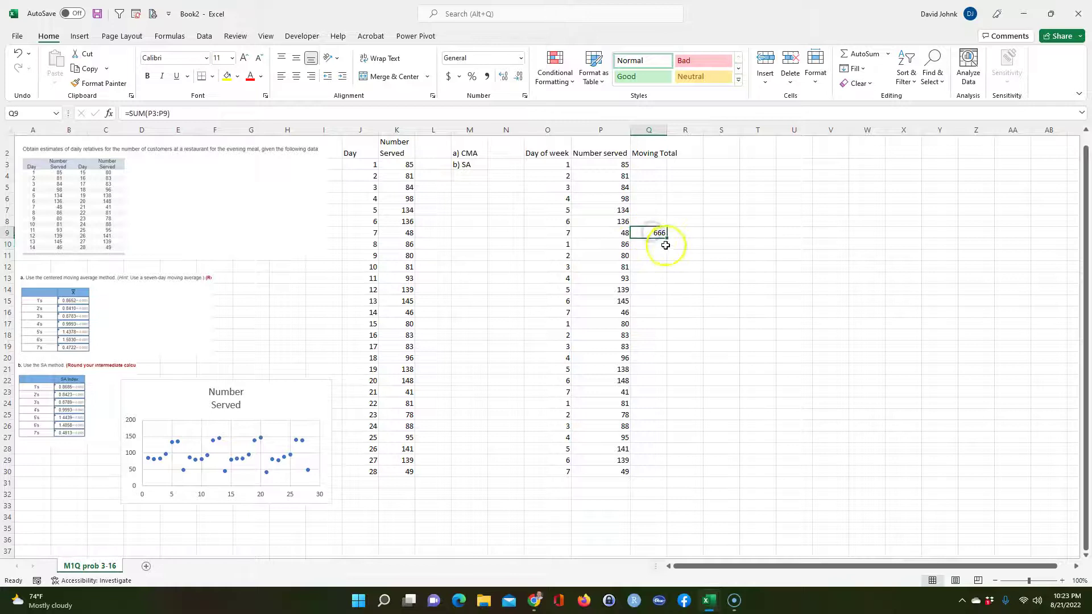
{"action": "double_click", "coordinate": [667, 238]}
Check the ranges summed by the moving total formulas in Q10, Q11 and Q12
{"action": "double_click", "coordinate": [652, 245]}
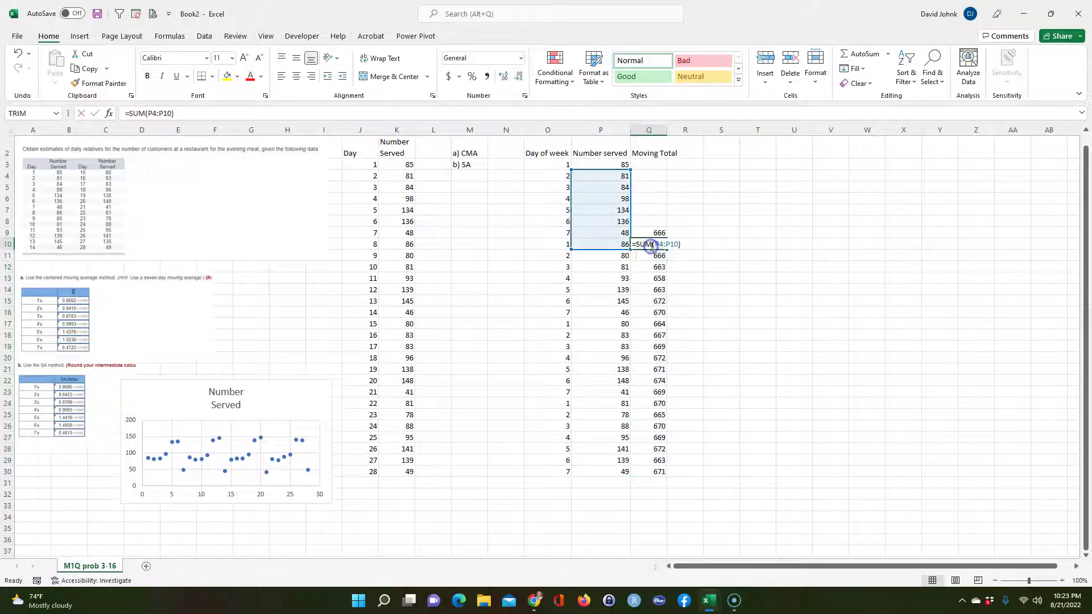
{"action": "left_click", "coordinate": [655, 254]}
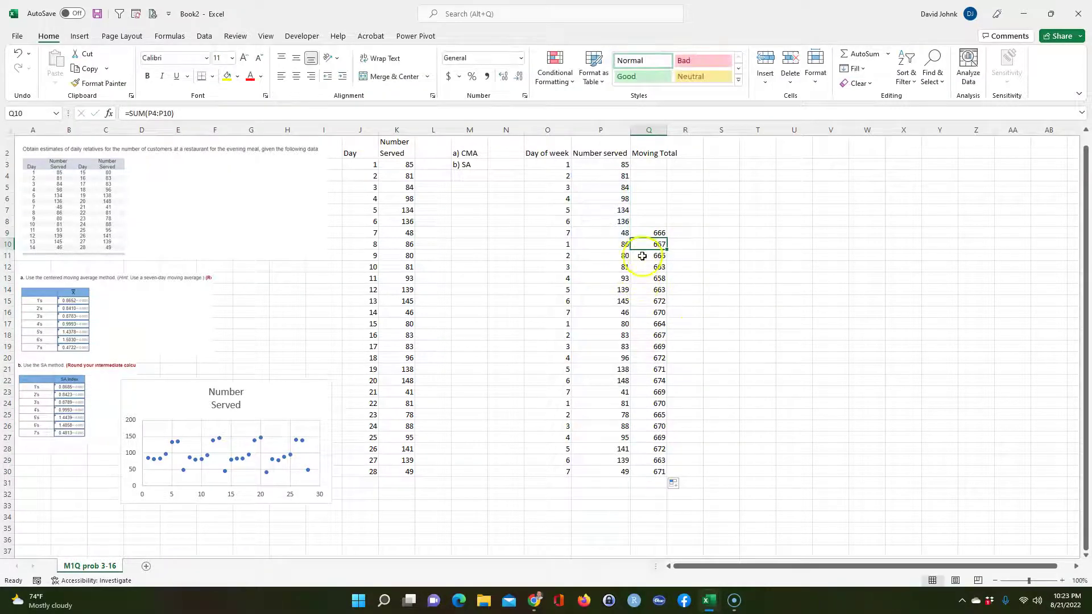
{"action": "double_click", "coordinate": [658, 256]}
{"action": "left_click", "coordinate": [652, 265]}
{"action": "double_click", "coordinate": [652, 267]}
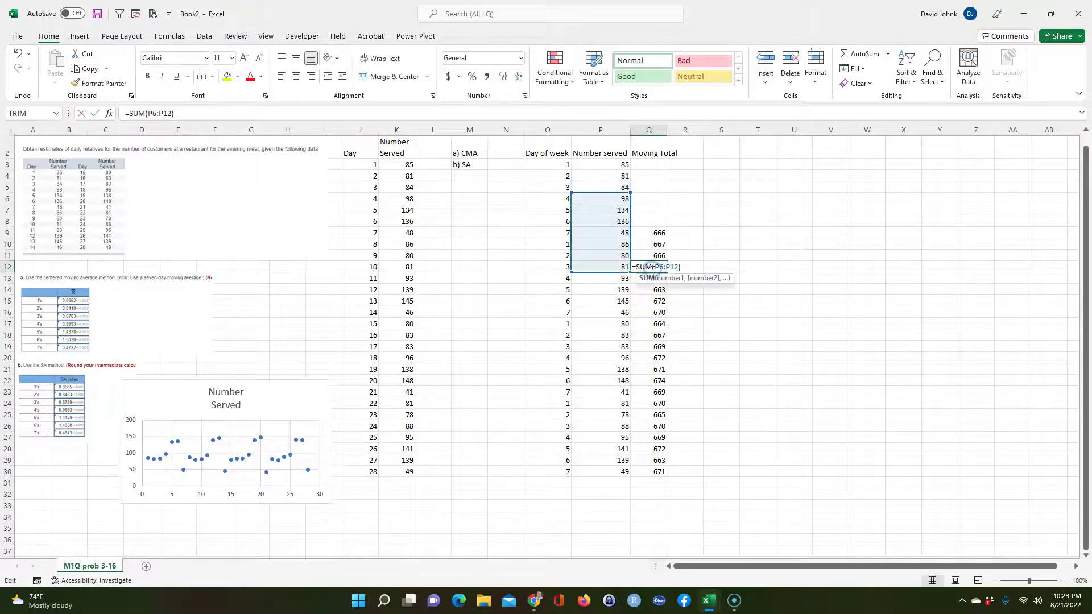
{"action": "key", "text": "Return"}
Widen column Q to fit the "Moving Total" header
{"action": "left_click", "coordinate": [750, 369]}
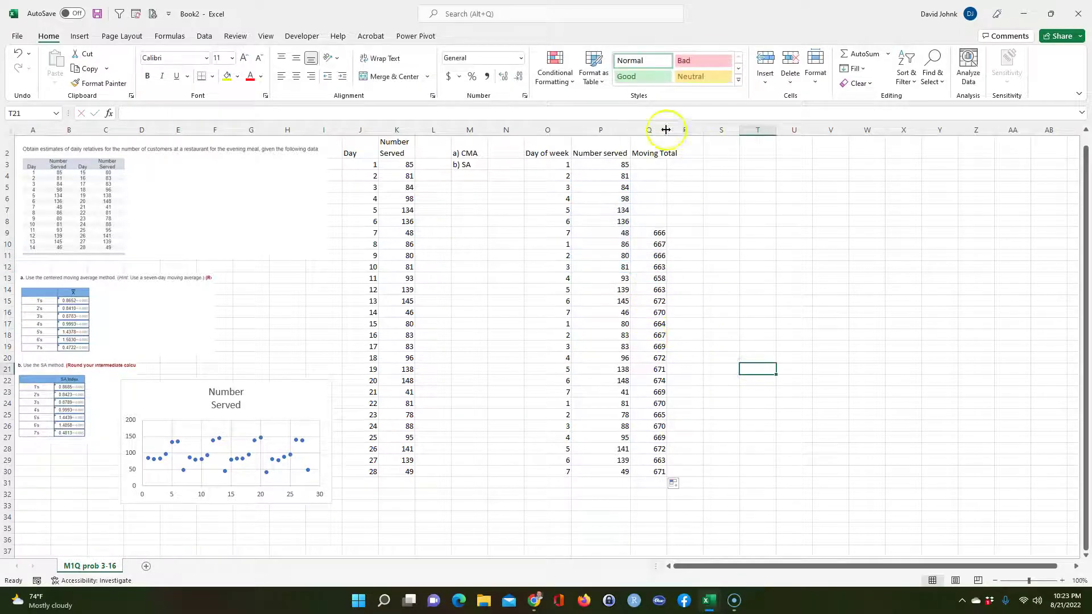
{"action": "left_click_drag", "start_coordinate": [666, 128], "coordinate": [680, 129]}
{"action": "left_click", "coordinate": [731, 253]}
Enter the column header "Centered Avg." in R2 and autofit column R to its text
{"action": "left_click", "coordinate": [698, 150]}
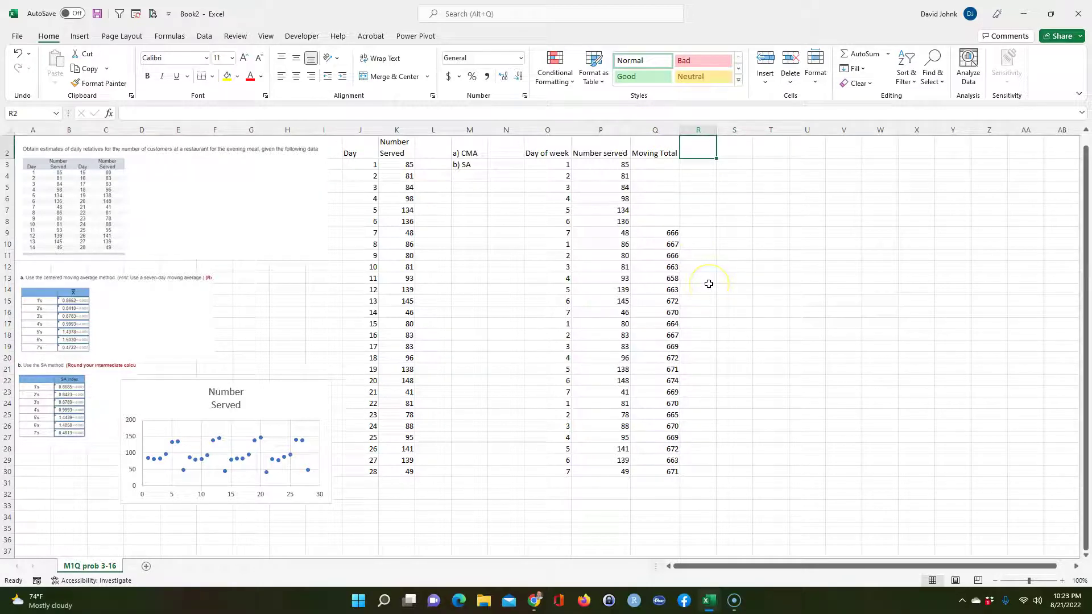
{"action": "type", "text": "Centered Avg."}
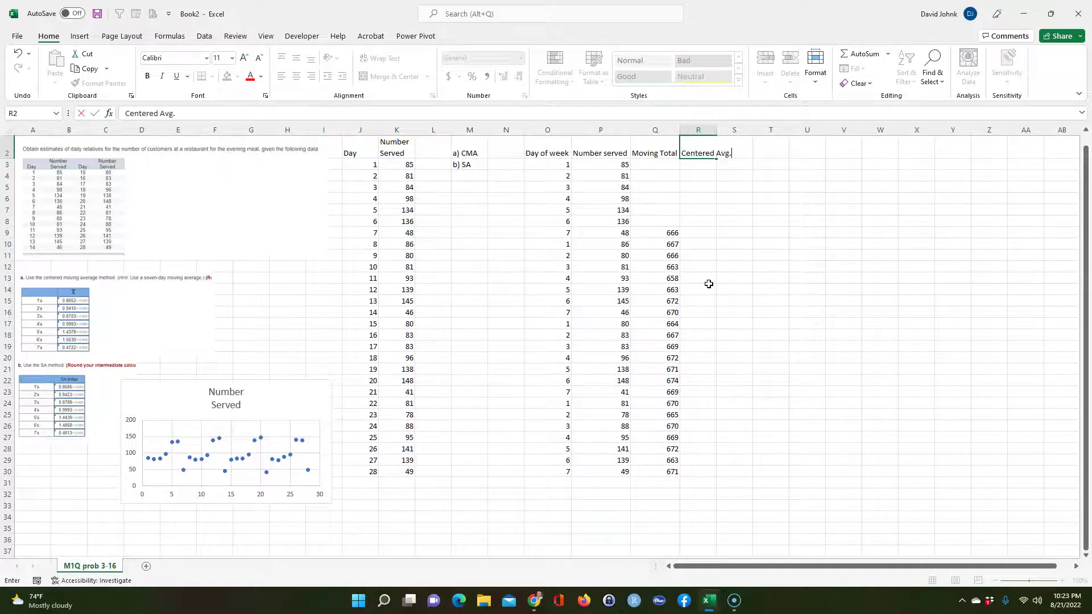
{"action": "key", "text": "Return"}
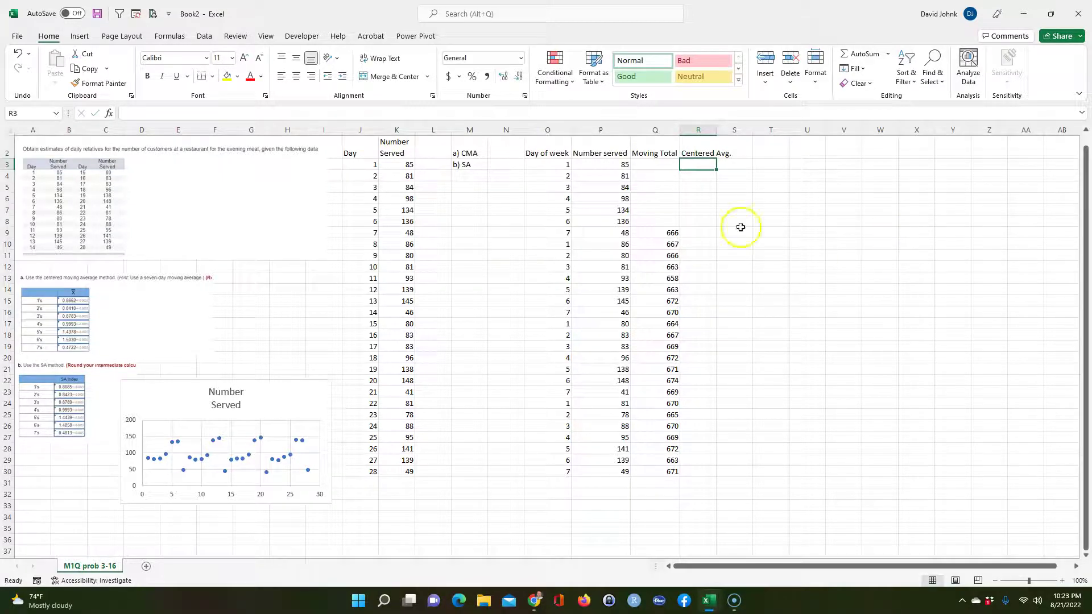
{"action": "double_click", "coordinate": [715, 128]}
{"action": "left_click", "coordinate": [729, 287]}
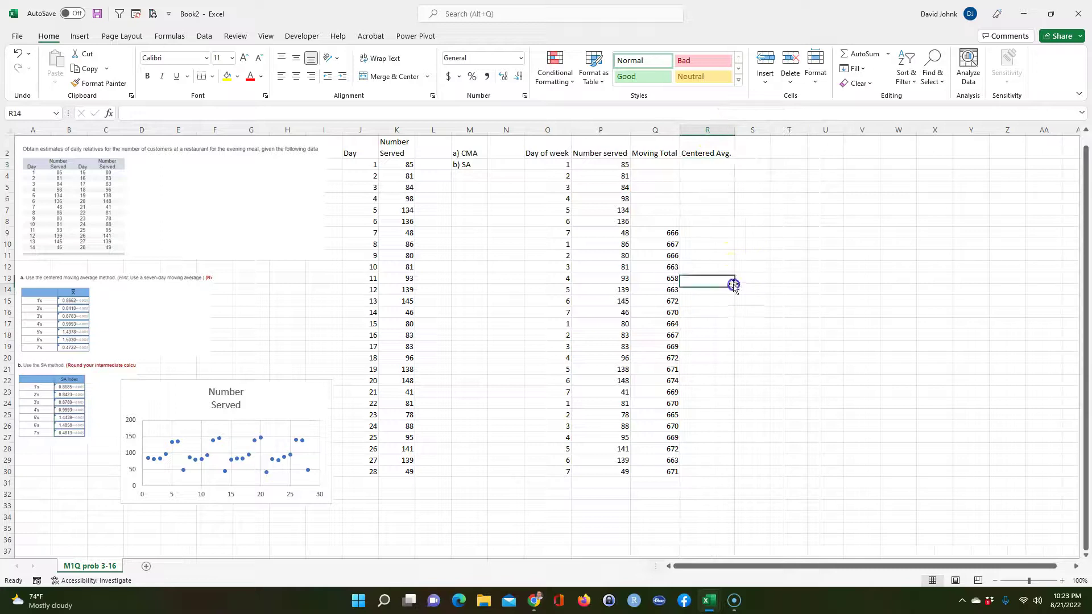
Enter =AVERAGE(P3:P9) in R6, aligned with day 4, the middle of the first seven-day week
{"action": "left_click", "coordinate": [697, 165]}
{"action": "left_click_drag", "start_coordinate": [563, 164], "coordinate": [558, 231]}
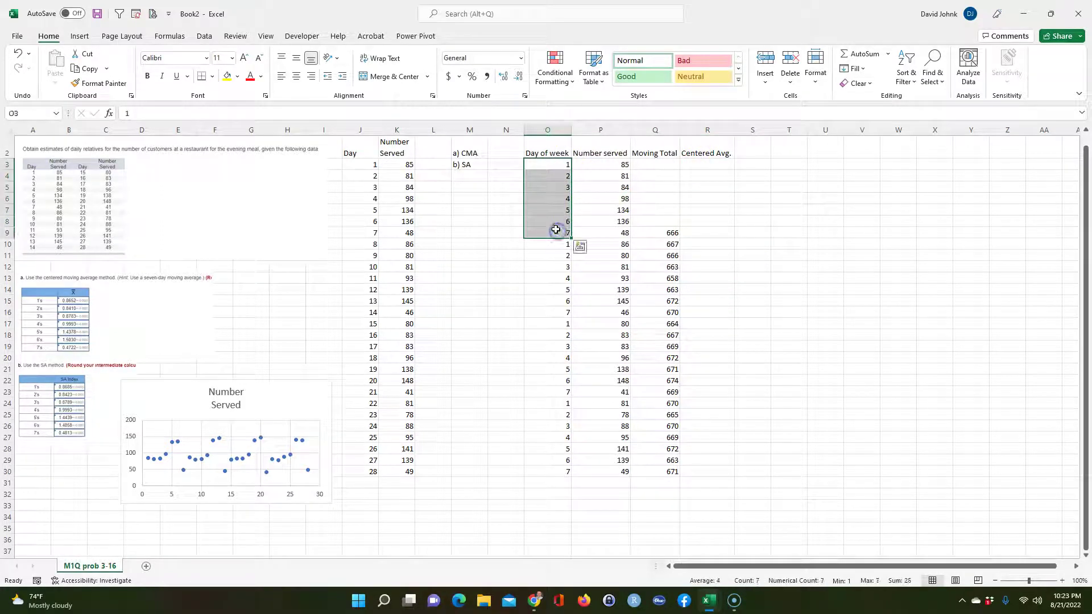
{"action": "left_click", "coordinate": [555, 195]}
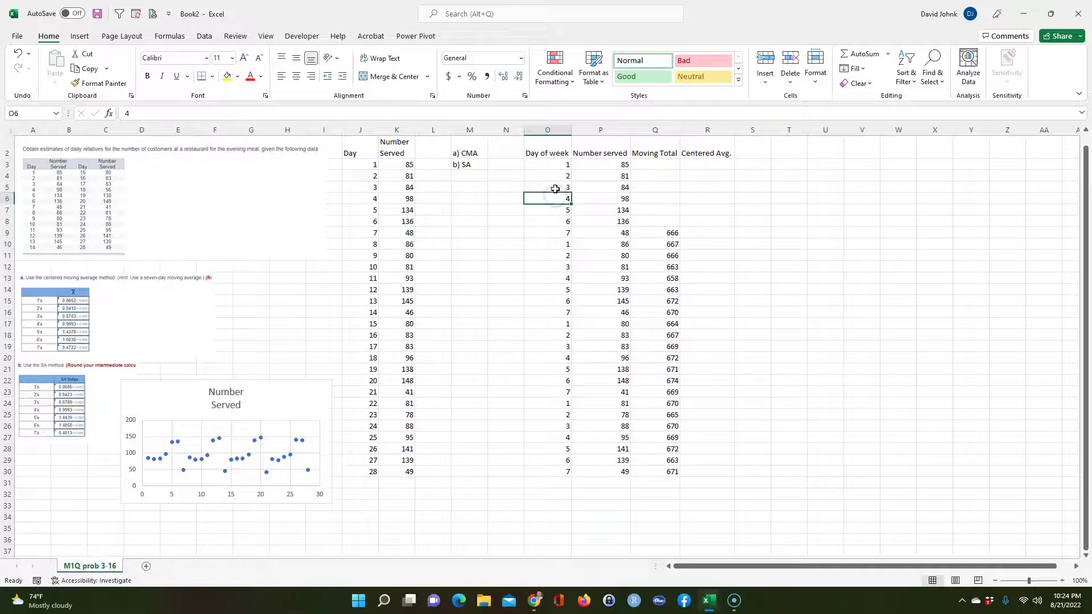
{"action": "left_click_drag", "start_coordinate": [554, 188], "coordinate": [556, 155]}
{"action": "left_click_drag", "start_coordinate": [555, 209], "coordinate": [555, 232]}
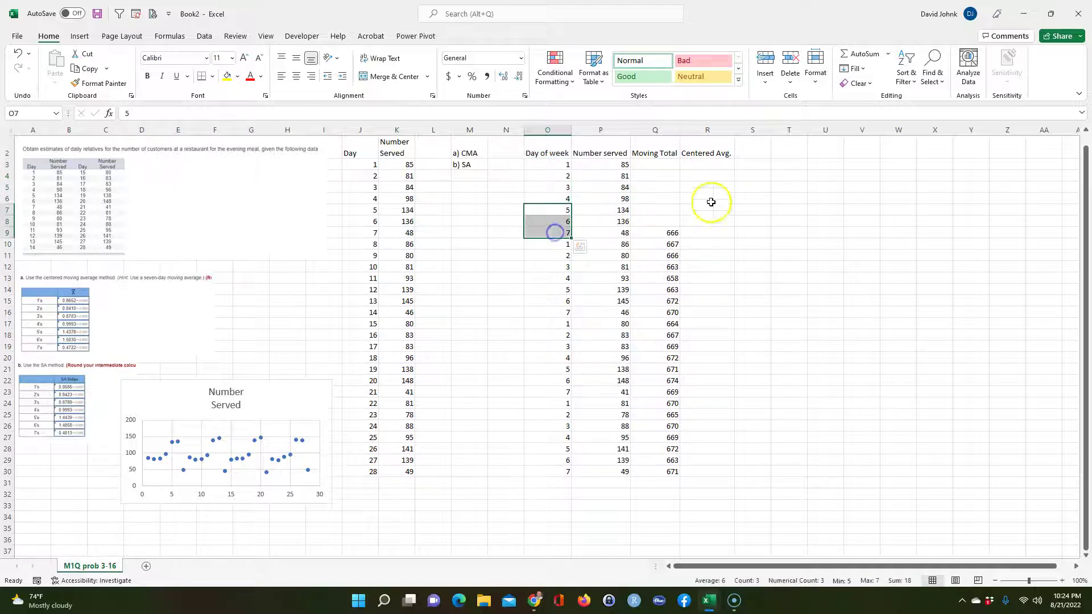
{"action": "left_click", "coordinate": [711, 201]}
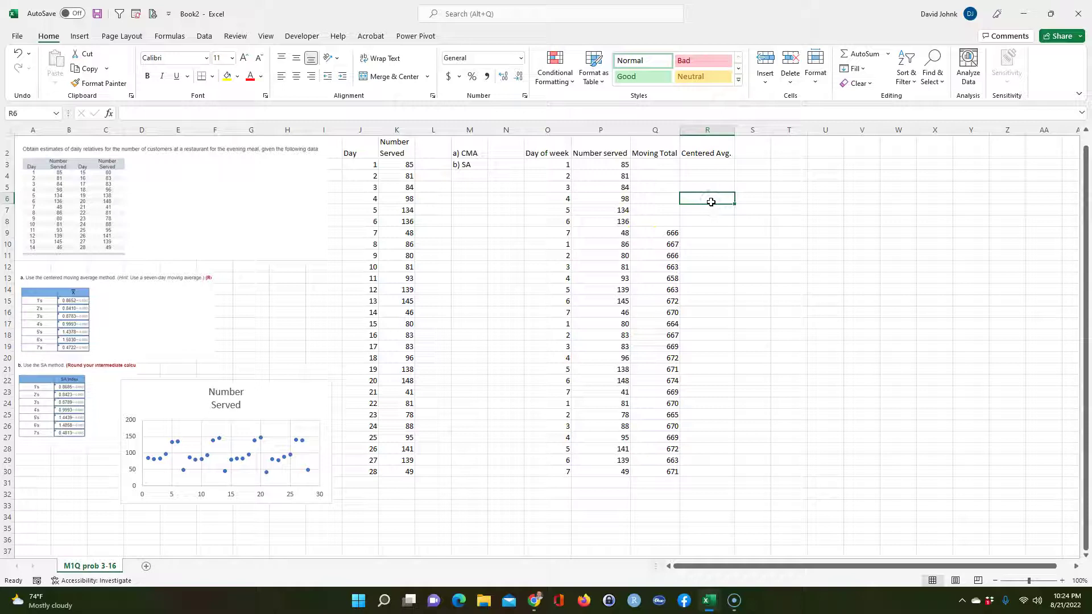
{"action": "left_click", "coordinate": [888, 54]}
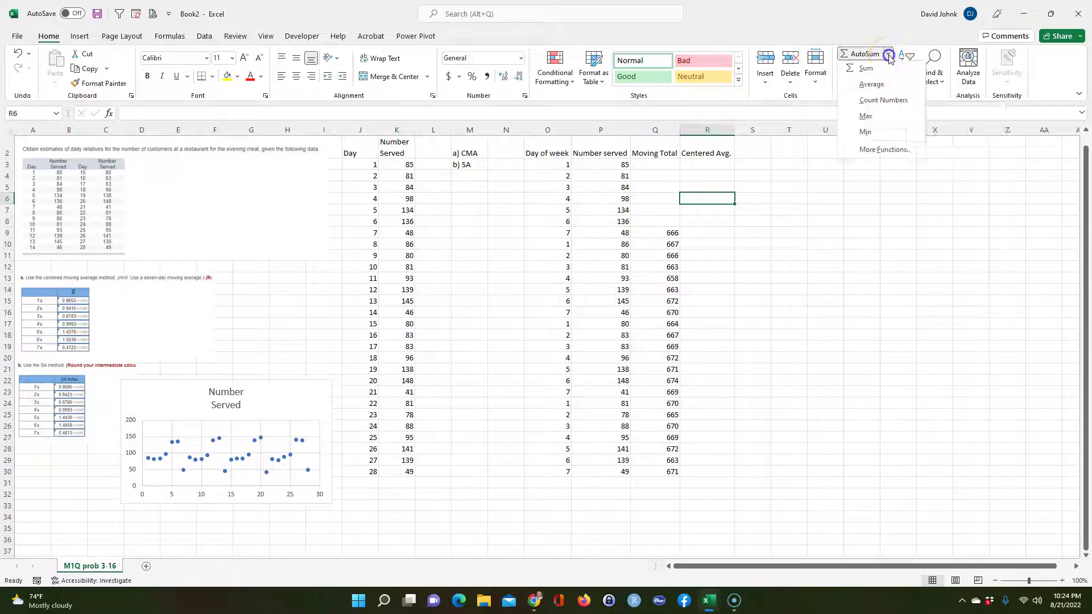
{"action": "left_click", "coordinate": [863, 86]}
{"action": "left_click_drag", "start_coordinate": [600, 165], "coordinate": [599, 227]}
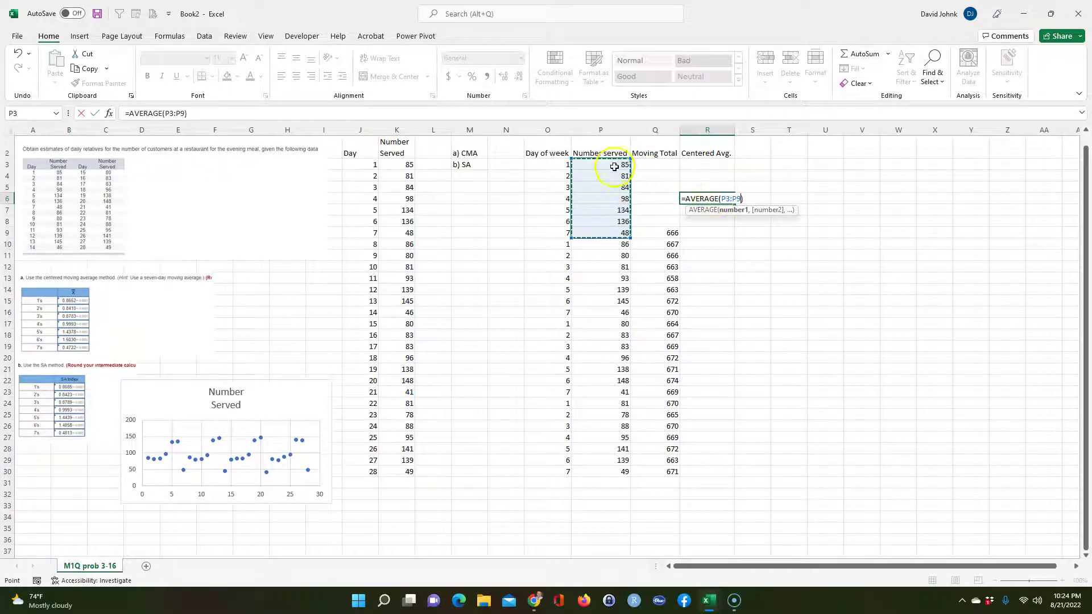
{"action": "key", "text": "Return"}
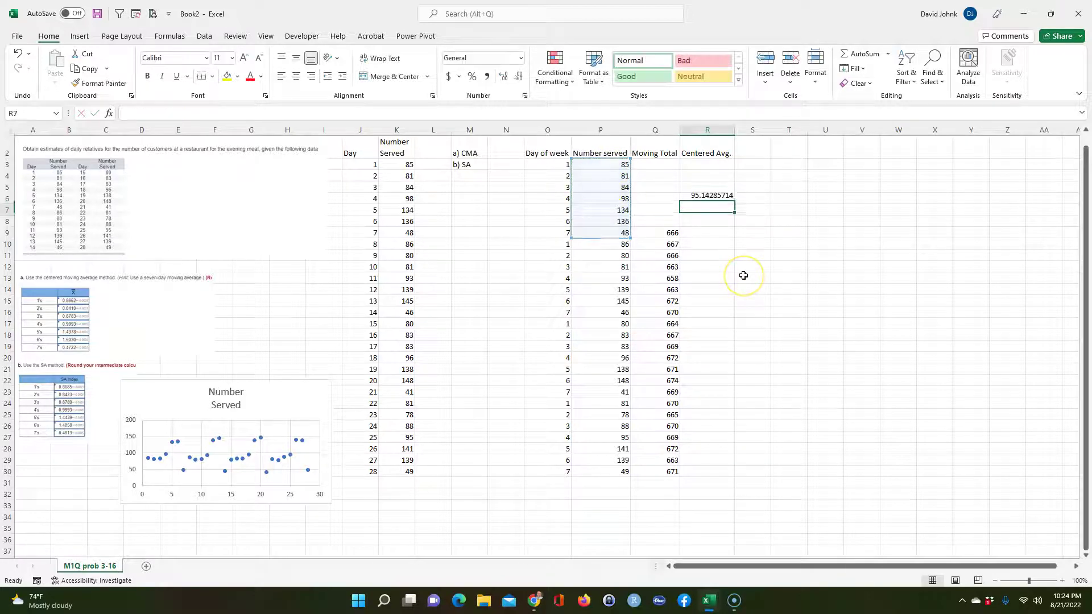
Fill the centered average formula from R6 down to R27
{"action": "left_click", "coordinate": [700, 199]}
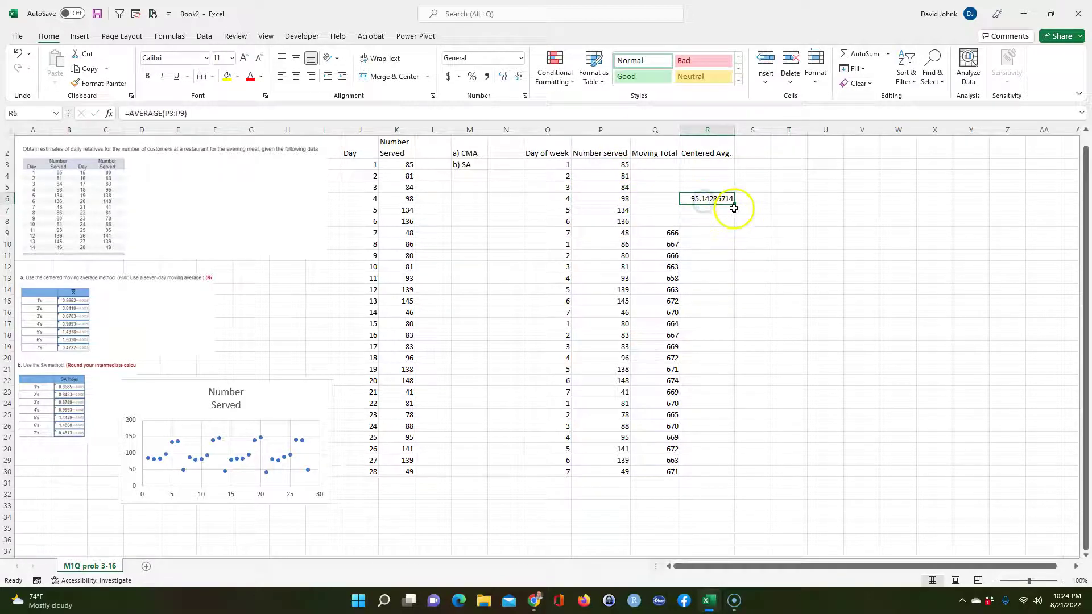
{"action": "left_click_drag", "start_coordinate": [733, 204], "coordinate": [666, 473]}
{"action": "left_click", "coordinate": [785, 438]}
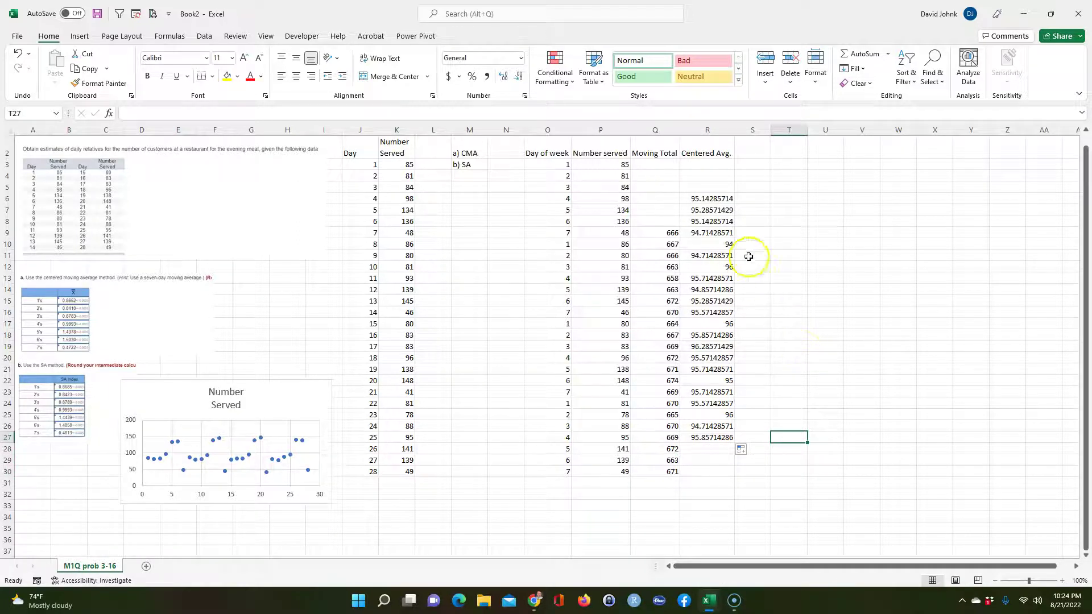
Format the centered averages in R6:R27 to show four decimal places
{"action": "left_click_drag", "start_coordinate": [708, 199], "coordinate": [689, 434]}
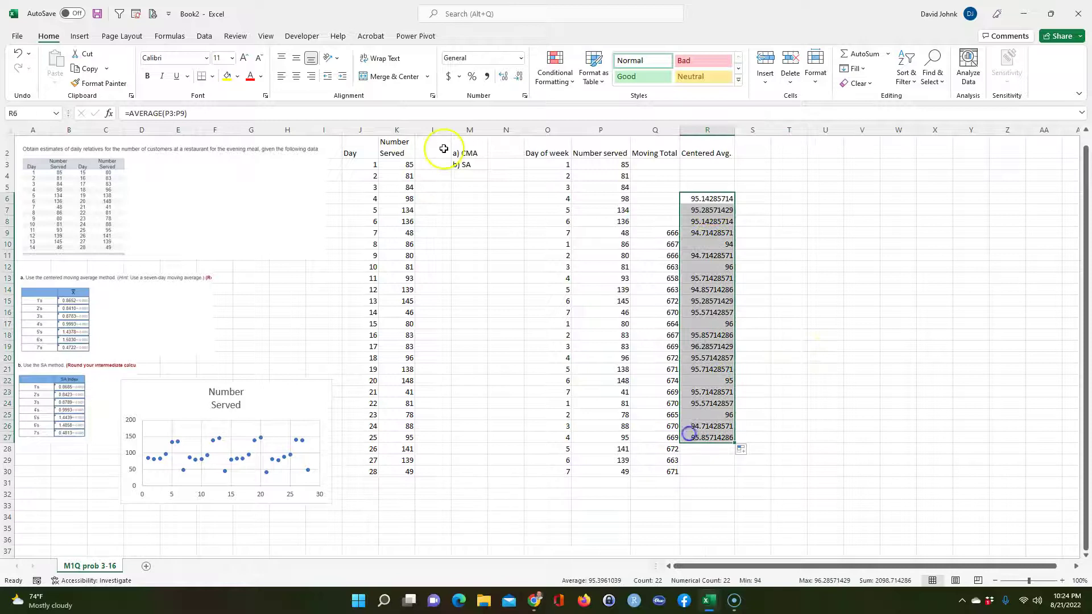
{"action": "left_click", "coordinate": [504, 76]}
{"action": "left_click", "coordinate": [505, 78]}
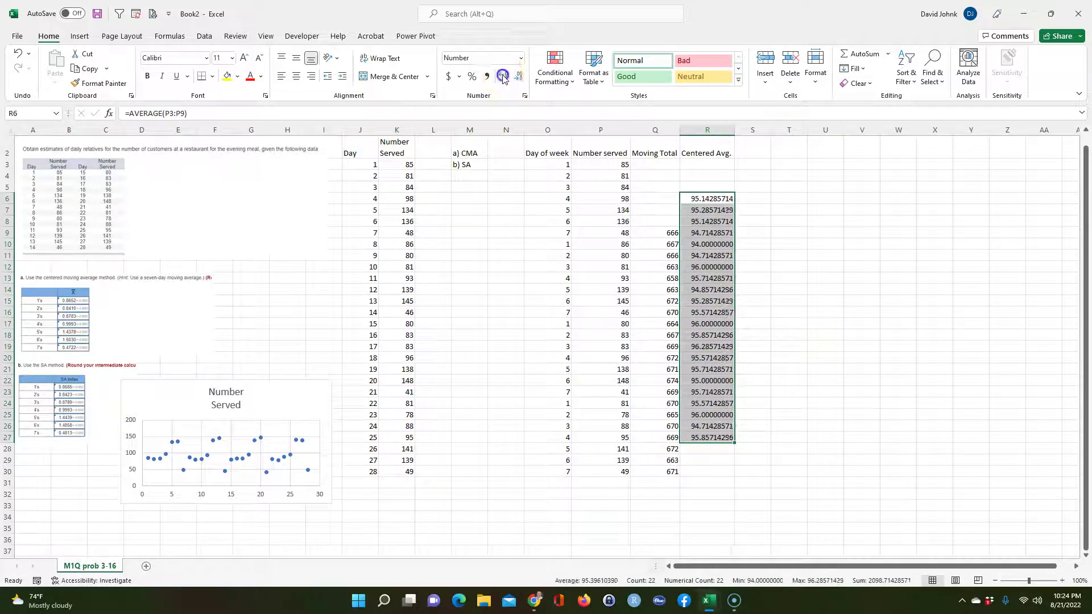
{"action": "left_click", "coordinate": [517, 77]}
{"action": "left_click", "coordinate": [516, 78]}
{"action": "left_click", "coordinate": [517, 78]}
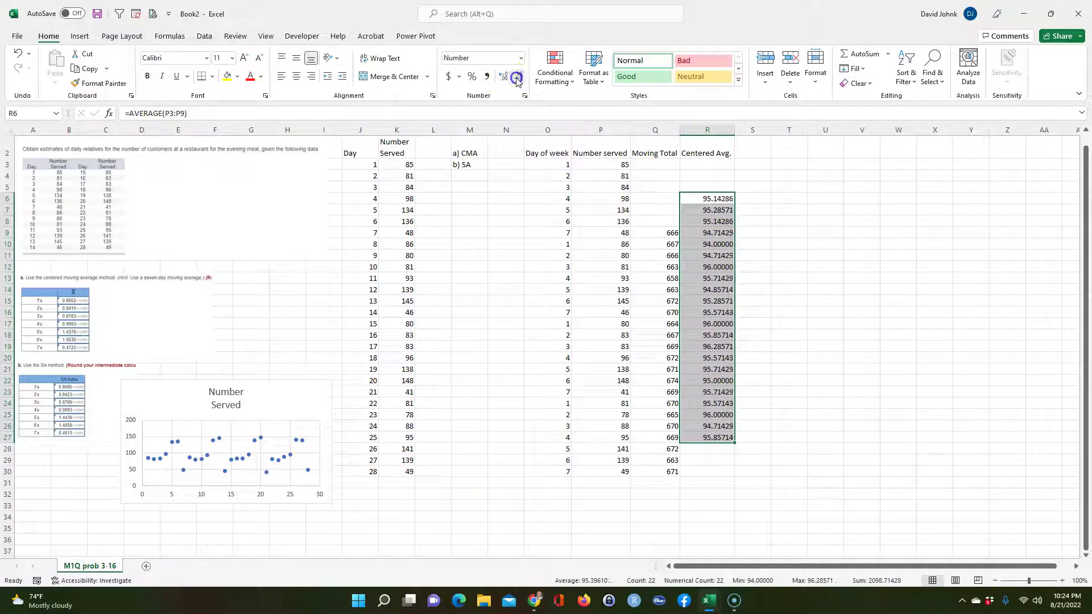
{"action": "left_click", "coordinate": [517, 79]}
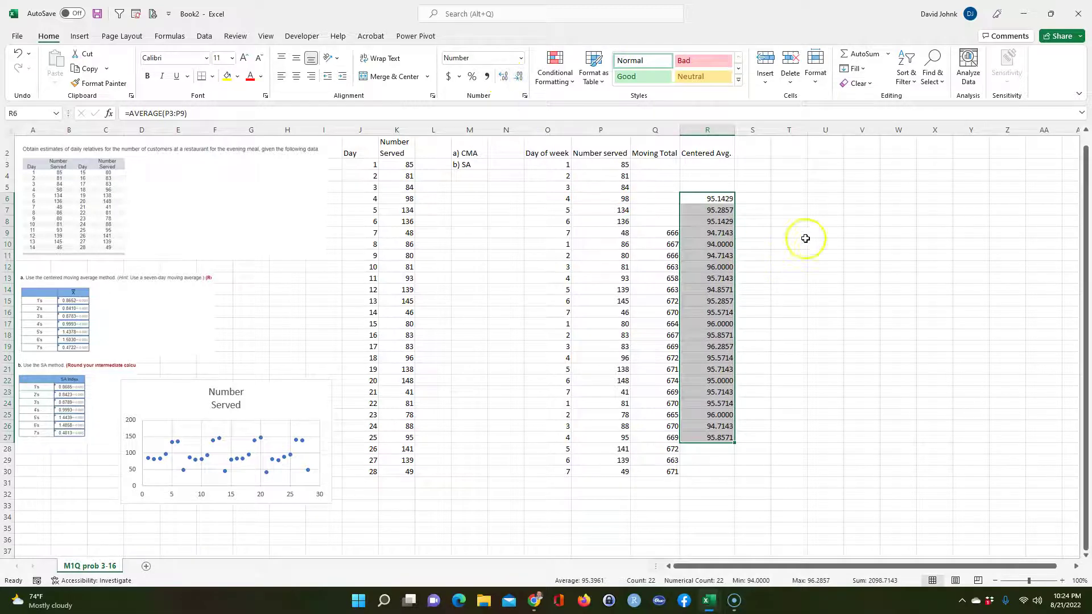
{"action": "left_click_drag", "start_coordinate": [734, 131], "coordinate": [734, 132]}
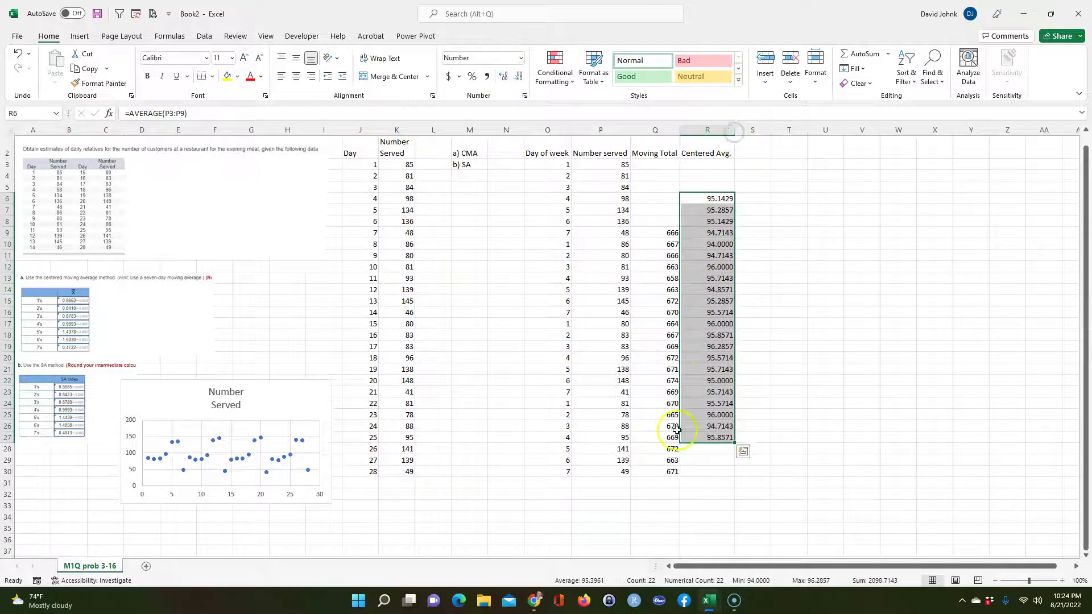
{"action": "left_click", "coordinate": [653, 426]}
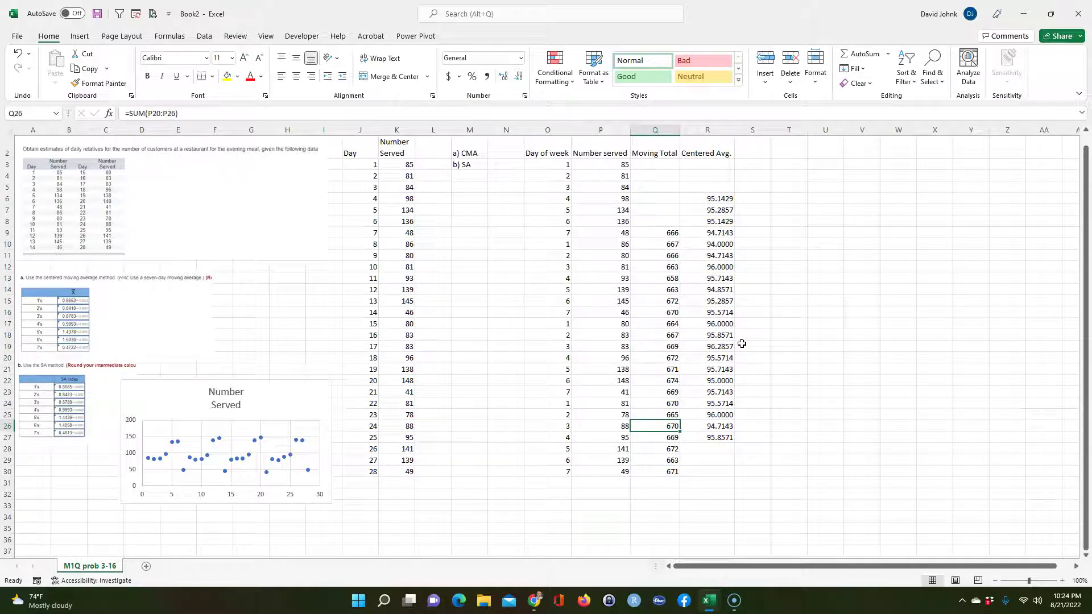
Enter the column header "Data Centered Avg." in S2 and widen column S to fit it
{"action": "scroll", "coordinate": [742, 344], "scroll_direction": "up", "scroll_amount": 1}
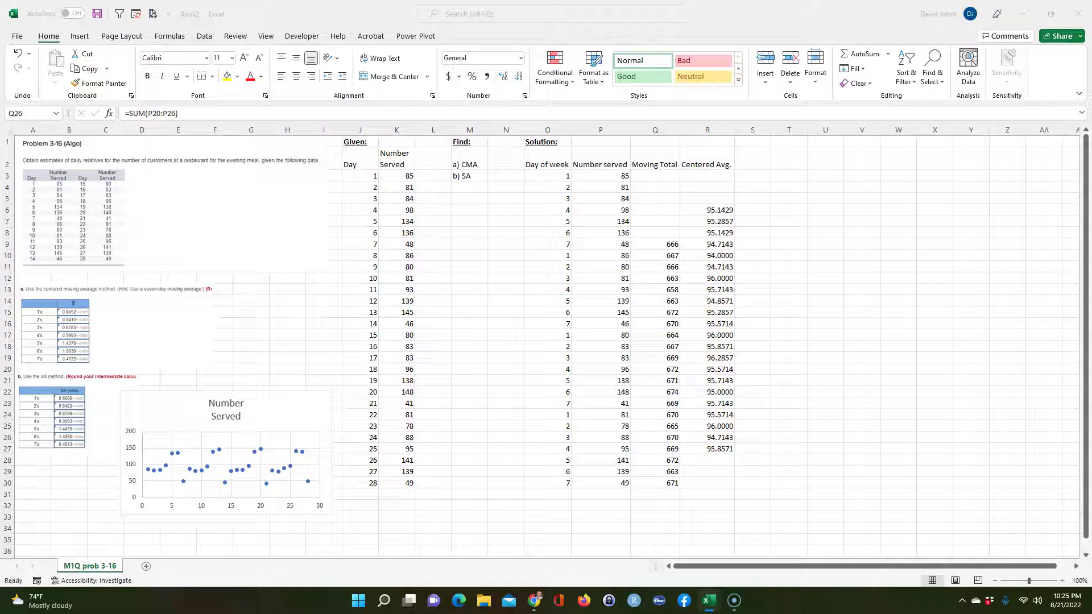
{"action": "left_click", "coordinate": [748, 165]}
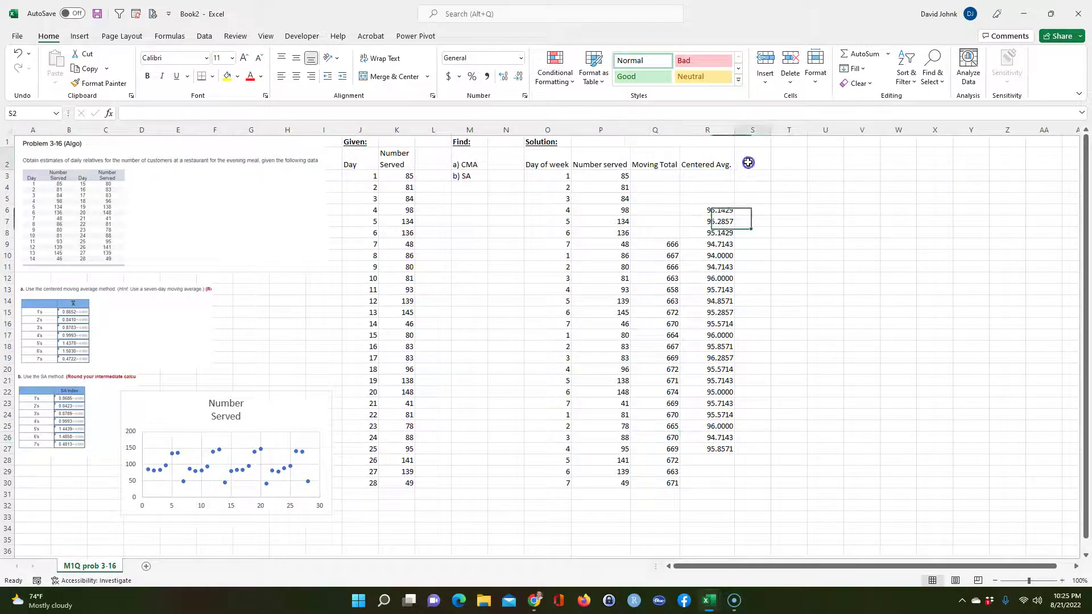
{"action": "type", "text": "Data Centered"}
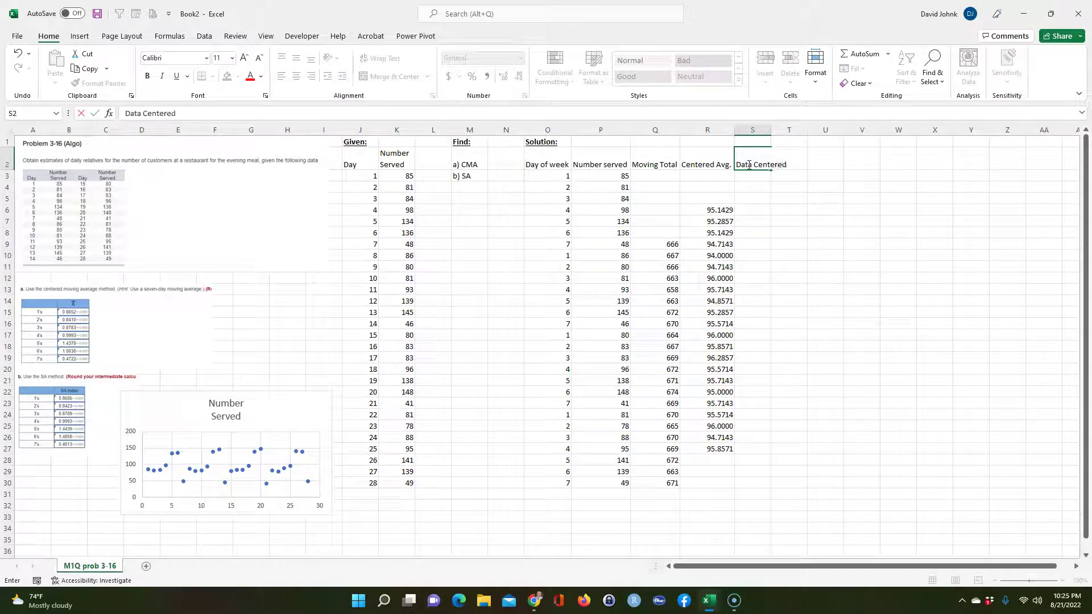
{"action": "type", "text": " Avg."}
{"action": "key", "text": "Return"}
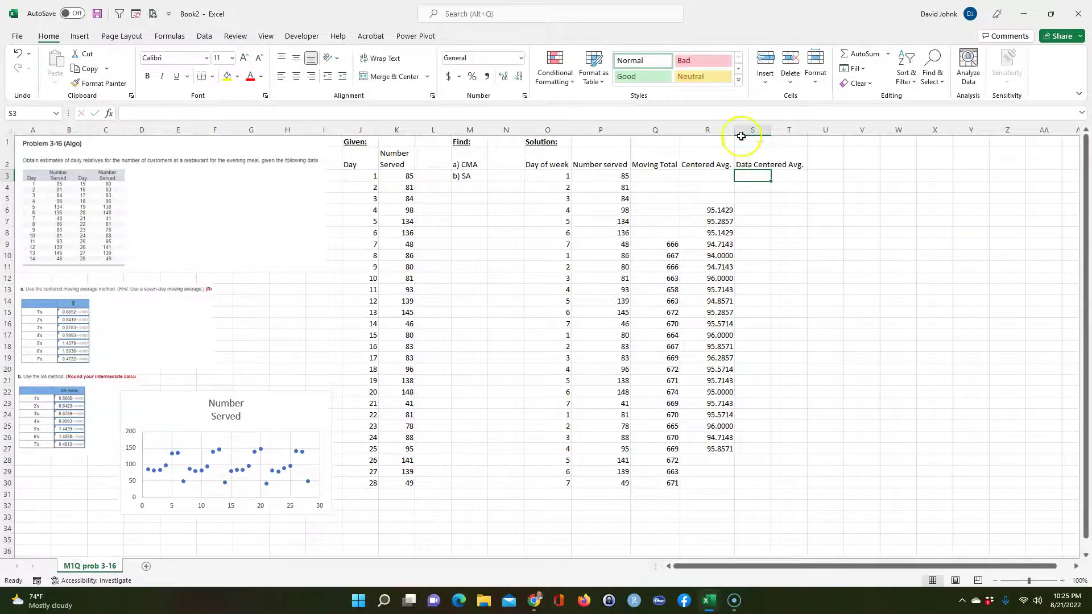
{"action": "left_click_drag", "start_coordinate": [771, 130], "coordinate": [807, 130]}
Enter =P6/R6 in S6 to divide day 4's number served by its centered average
{"action": "left_click", "coordinate": [751, 244]}
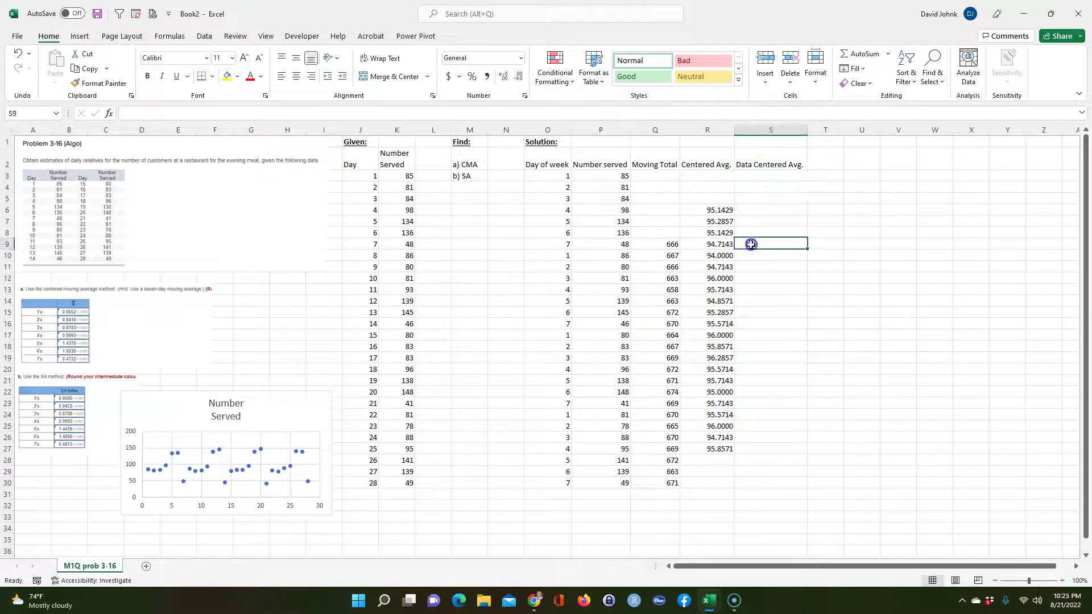
{"action": "left_click", "coordinate": [760, 210]}
{"action": "type", "text": "="}
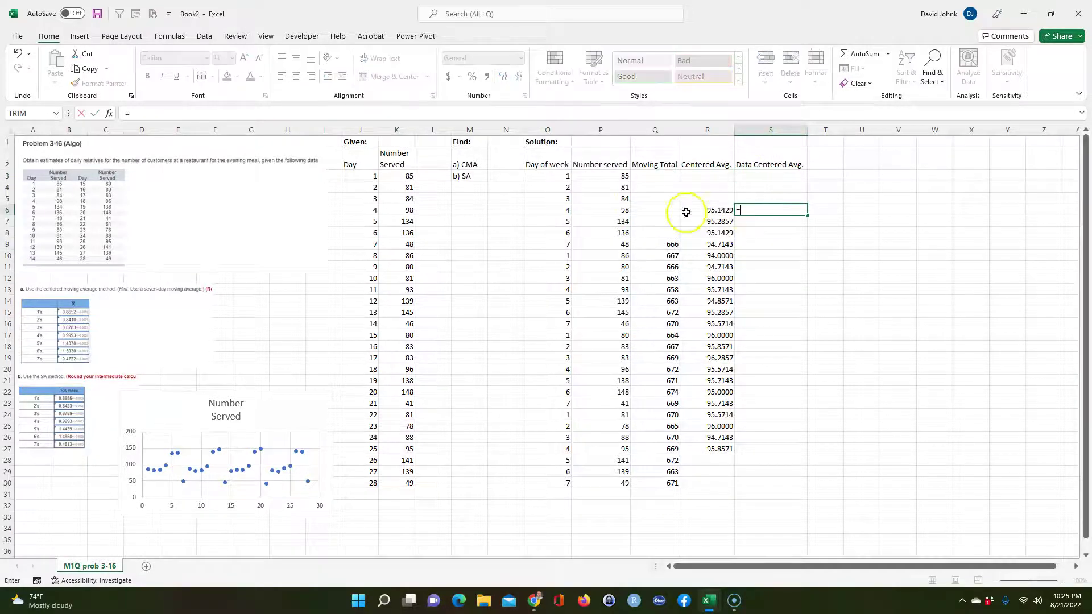
{"action": "left_click", "coordinate": [602, 210]}
{"action": "type", "text": "/"}
{"action": "left_click", "coordinate": [704, 210]}
{"action": "key", "text": "Return"}
Fill the ratio formula from S6 down to S27 with four decimal places, leaving S28:S30 empty
{"action": "left_click", "coordinate": [770, 212]}
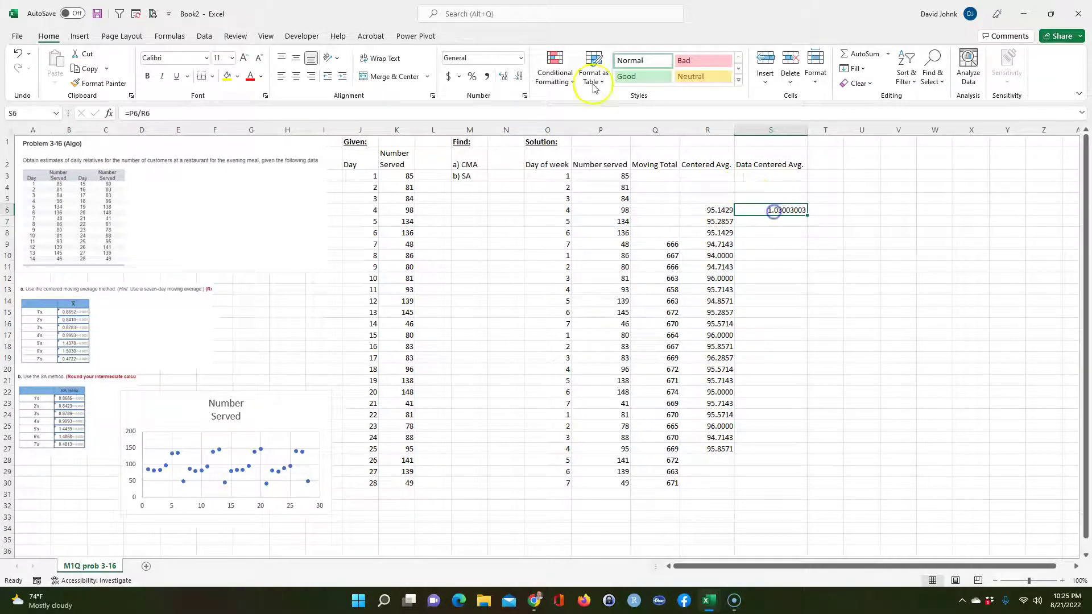
{"action": "left_click", "coordinate": [521, 76]}
{"action": "left_click_drag", "start_coordinate": [807, 216], "coordinate": [776, 484]}
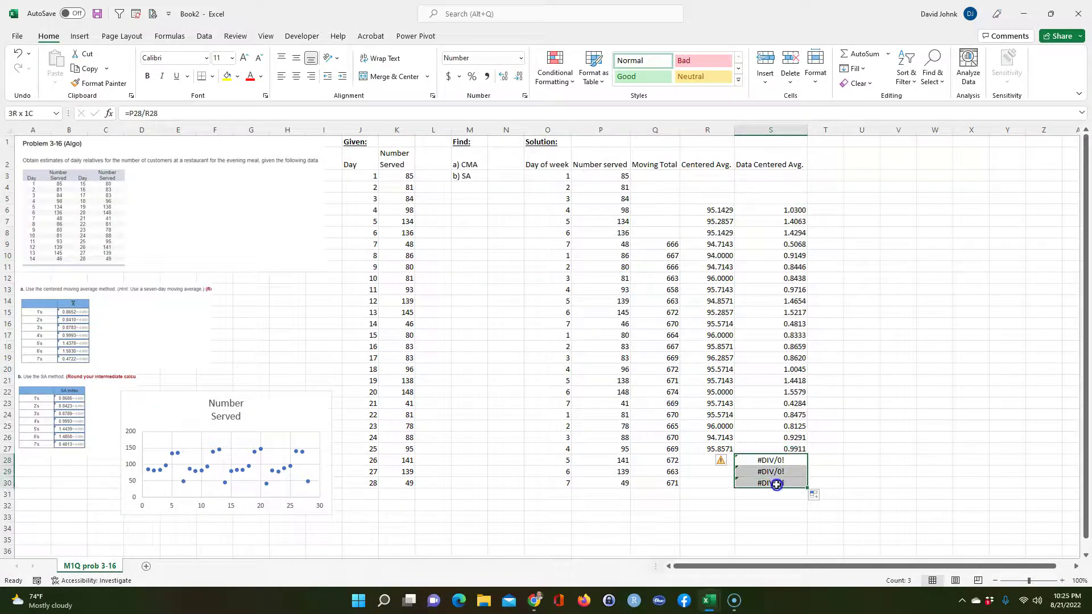
{"action": "key", "text": "Delete"}
{"action": "left_click", "coordinate": [779, 506]}
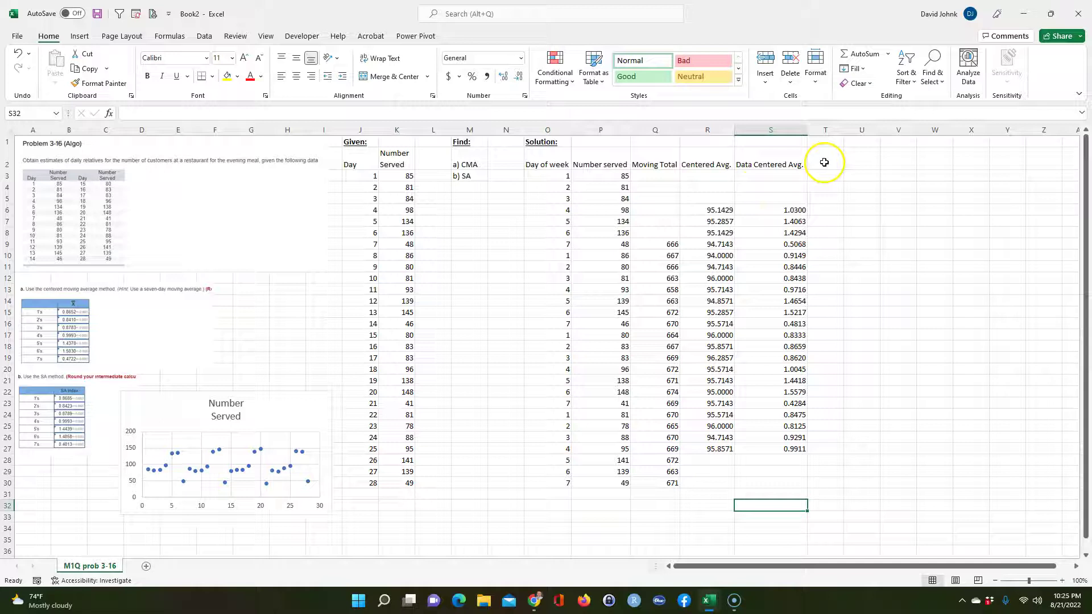
Start the part a answer table with the label "a)" in U2 and the header "Day" in U3
{"action": "left_click", "coordinate": [859, 164]}
{"action": "type", "text": "a)"}
{"action": "key", "text": "Return"}
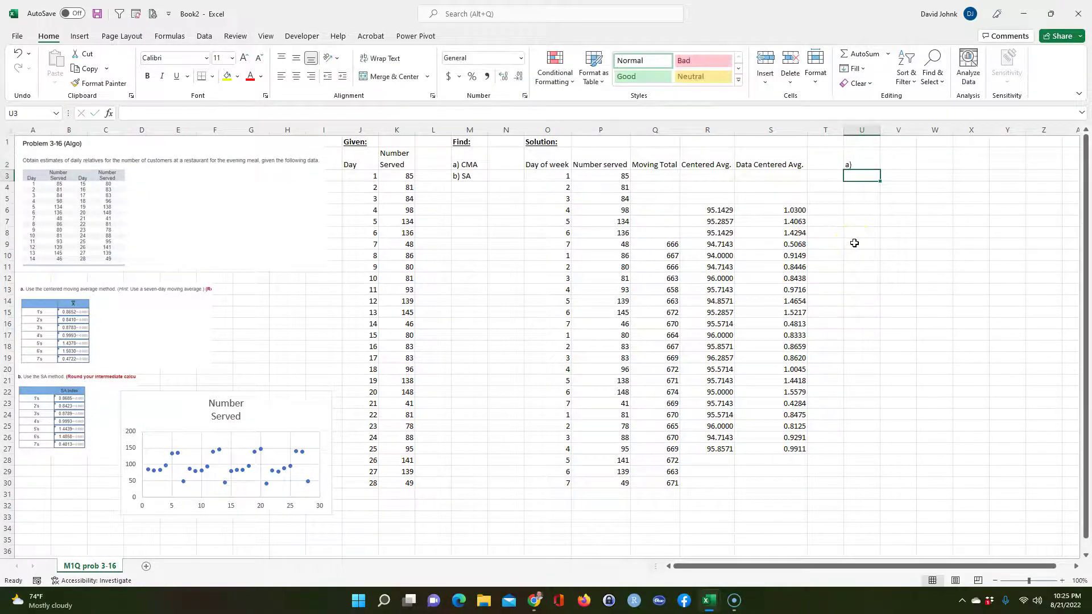
{"action": "type", "text": "Day"}
{"action": "key", "text": "Return"}
Number the days 1 through 7 in U4:U10 under the Day header
{"action": "type", "text": "1"}
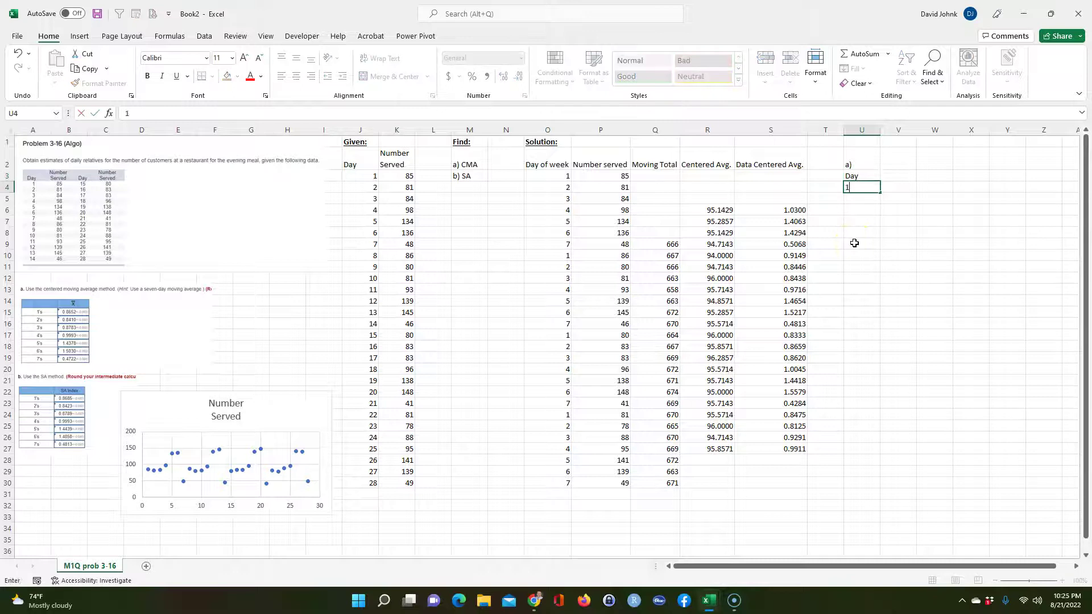
{"action": "key", "text": "Return"}
{"action": "type", "text": "2"}
{"action": "key", "text": "Return"}
{"action": "left_click_drag", "start_coordinate": [865, 187], "coordinate": [878, 259]}
{"action": "left_click", "coordinate": [878, 299]}
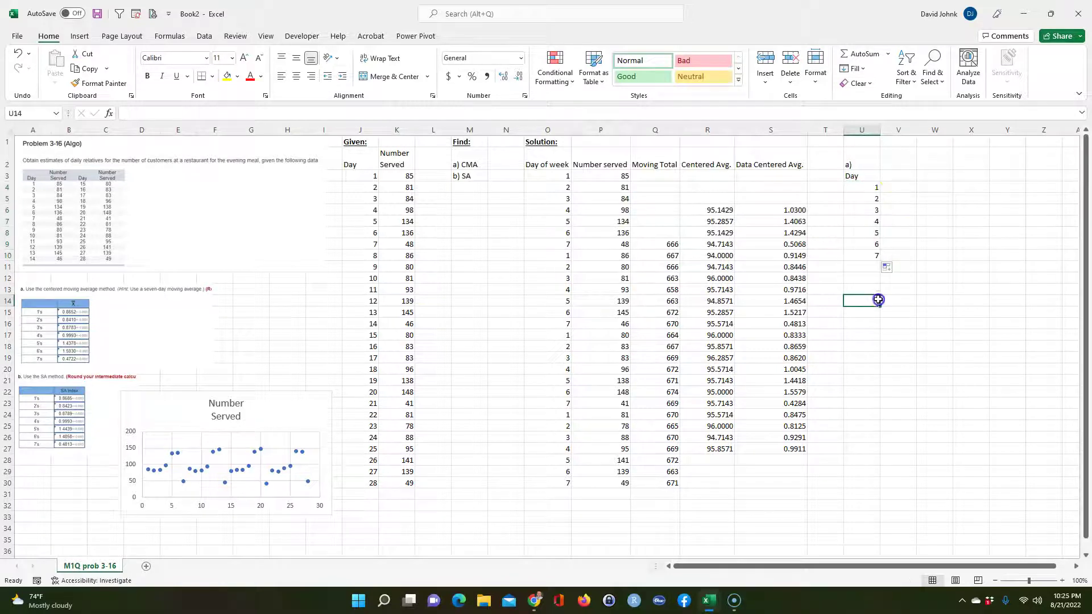
Enter the column header "CMA" in V3 next to the Day header
{"action": "left_click", "coordinate": [896, 176]}
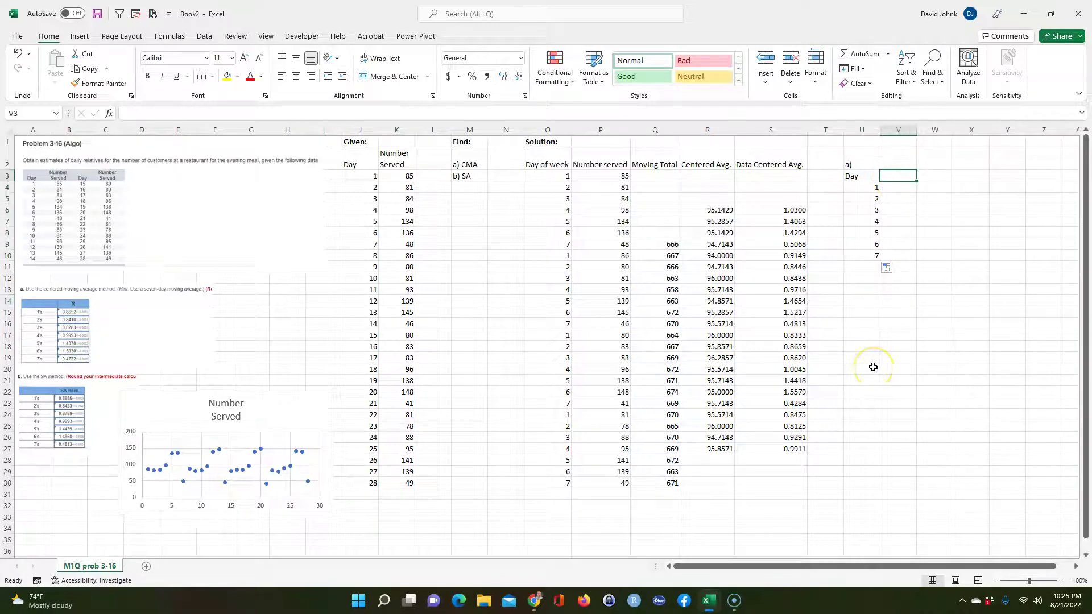
{"action": "type", "text": "CM"}
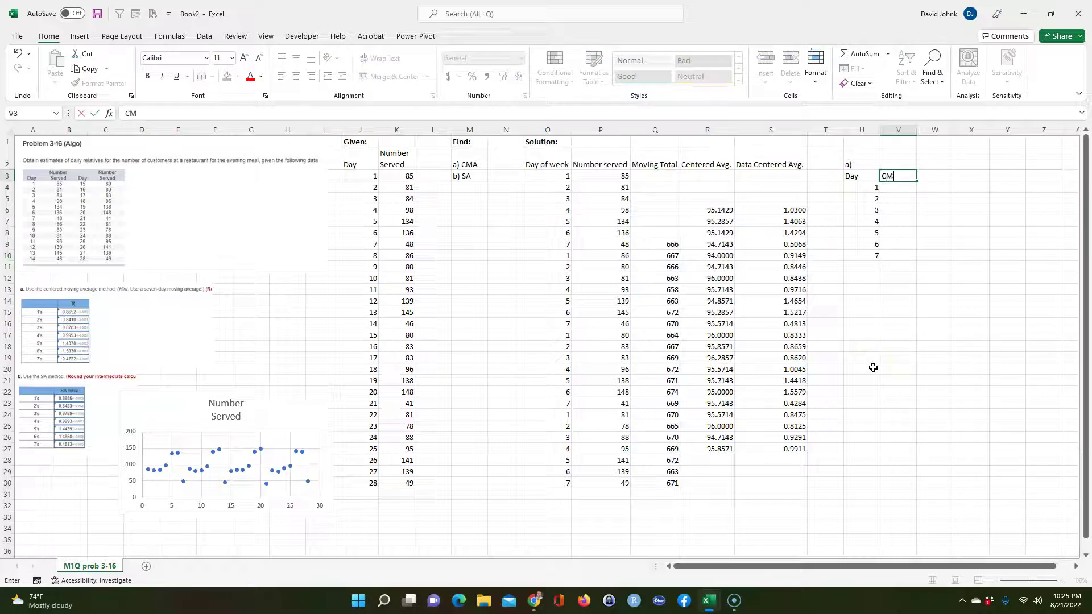
{"action": "type", "text": "A"}
{"action": "key", "text": "Return"}
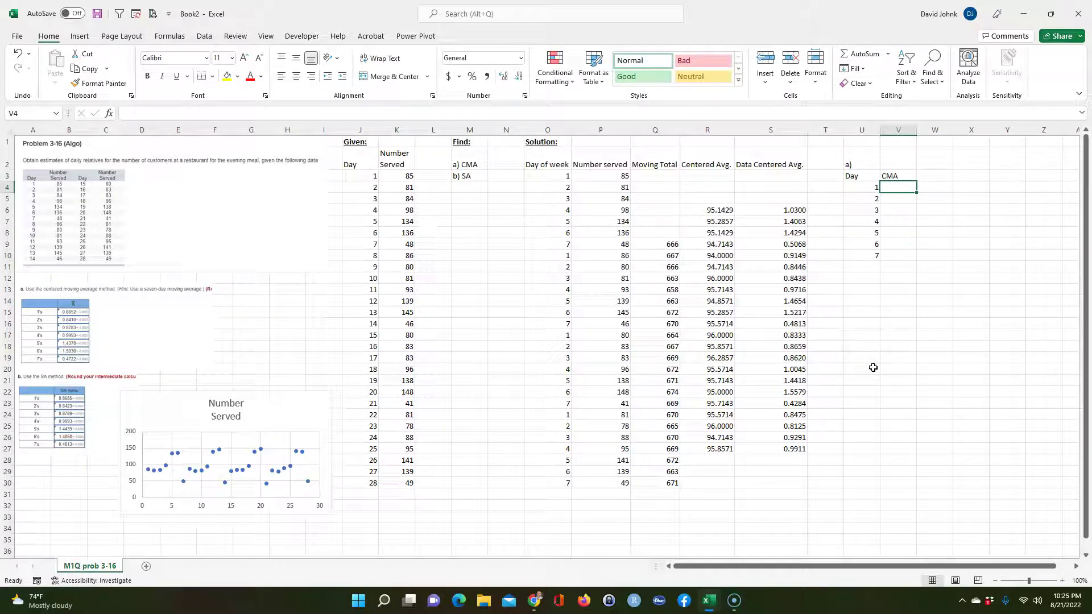
Examine the day 4 entries in the Day of week column and their matching ratios in S6, S13 and S20
{"action": "left_click", "coordinate": [557, 210]}
{"action": "left_click", "coordinate": [785, 210]}
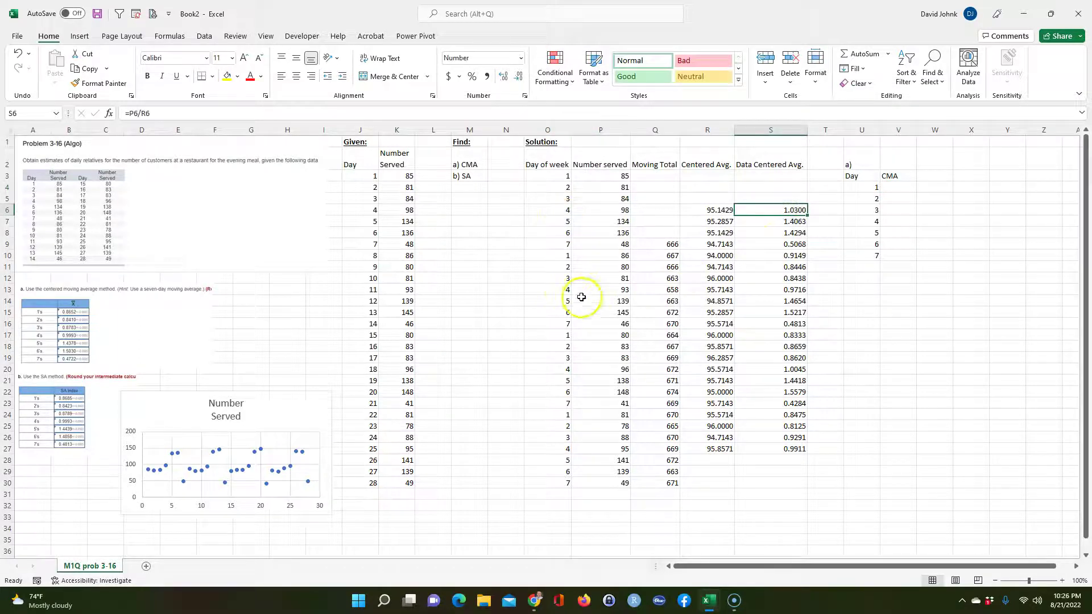
{"action": "left_click", "coordinate": [564, 290]}
{"action": "left_click", "coordinate": [785, 293]}
{"action": "left_click", "coordinate": [547, 388]}
{"action": "left_click", "coordinate": [773, 372]}
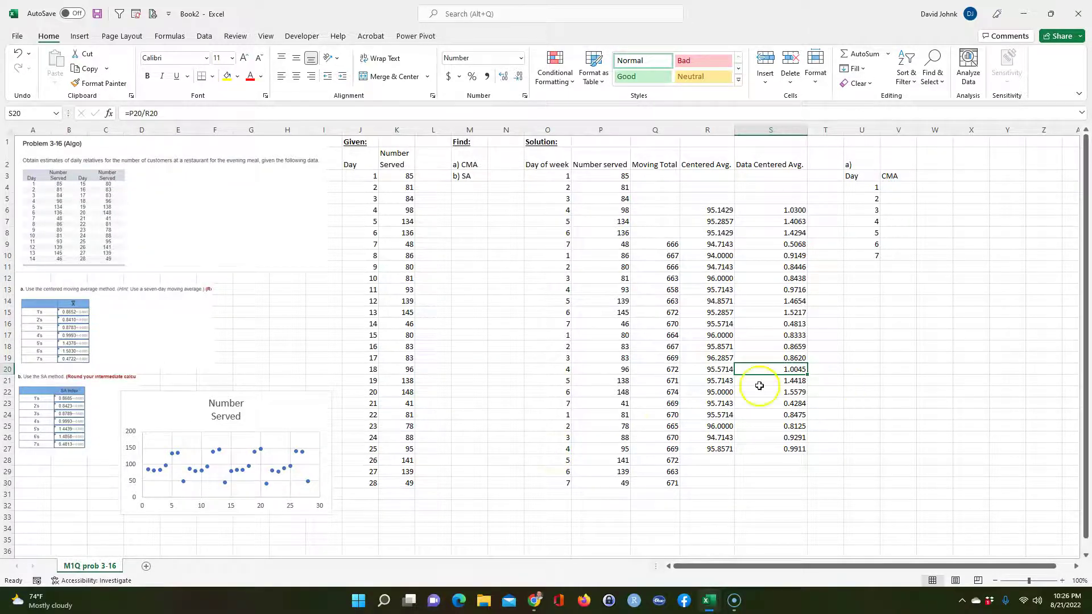
{"action": "left_click", "coordinate": [785, 210]}
Enter =SUMIF($O$6:$O$27,U4,S6:S27) in V4 to total the ratios for day 1
{"action": "left_click", "coordinate": [895, 186]}
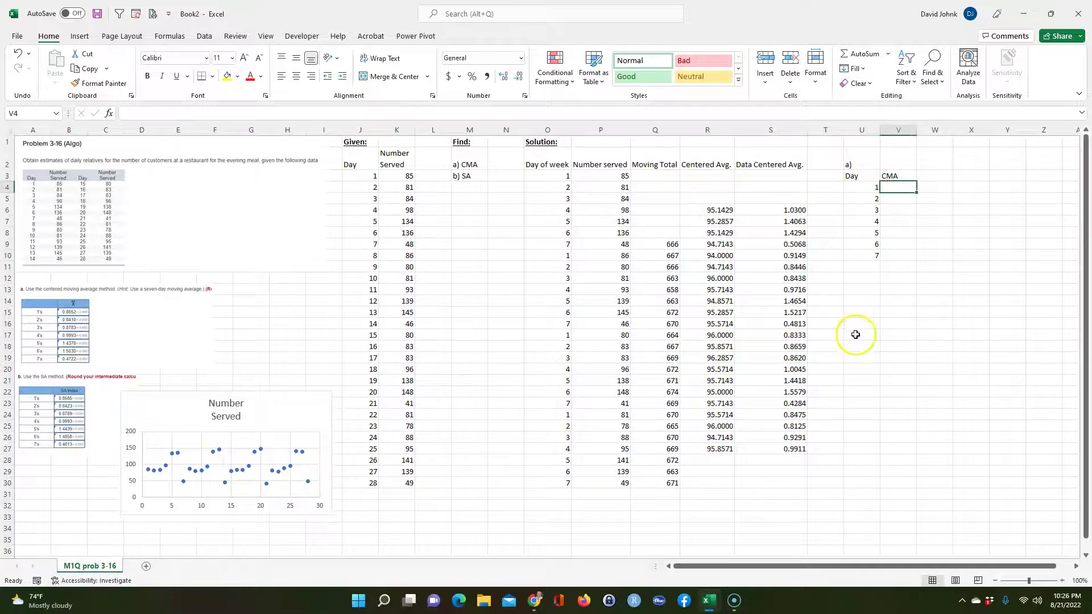
{"action": "type", "text": "=sum"}
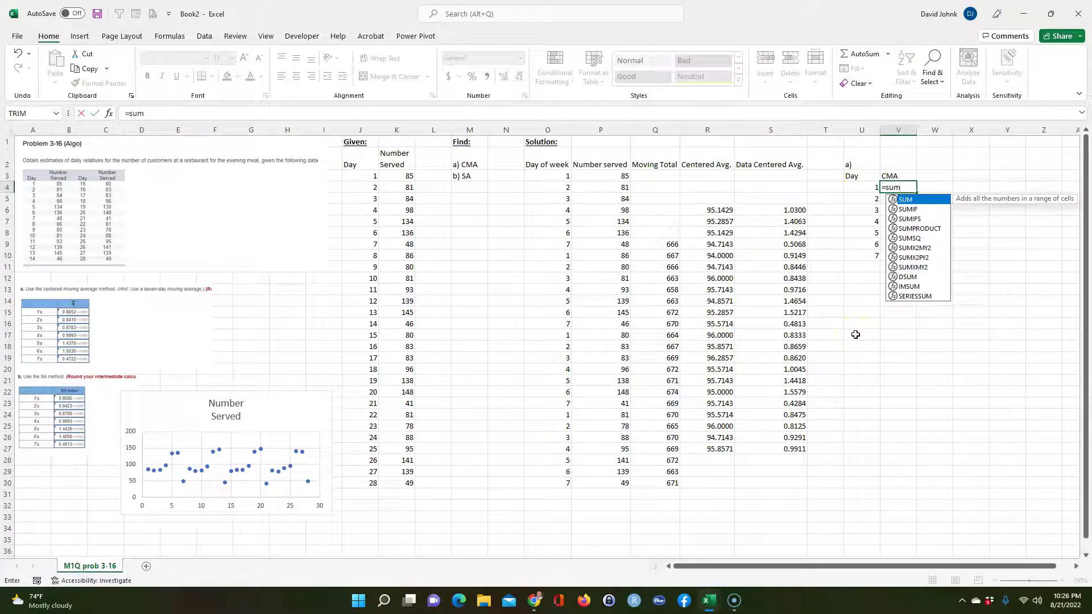
{"action": "type", "text": "if("}
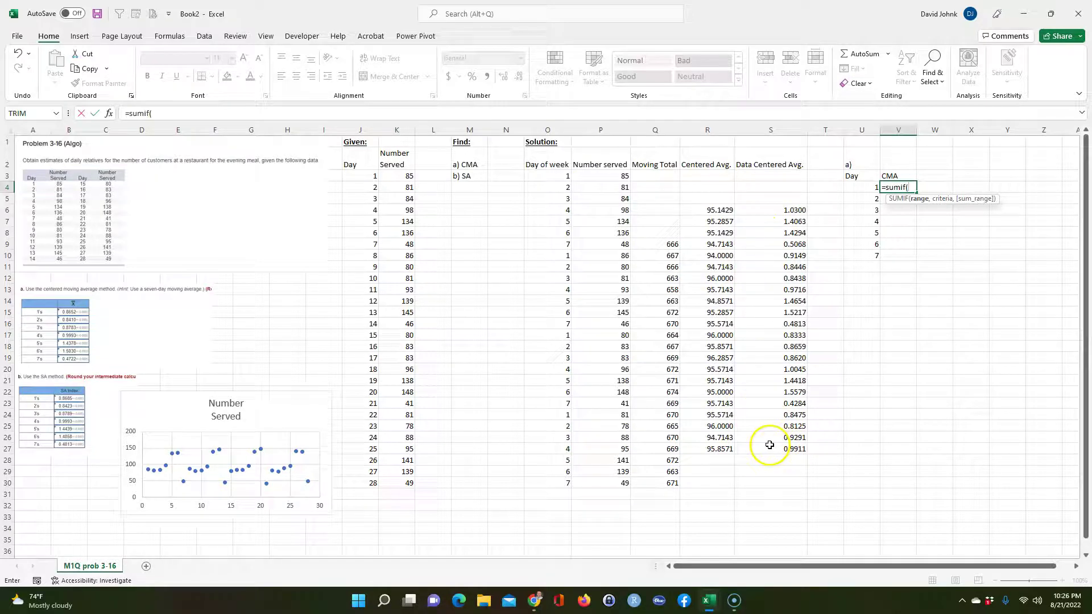
{"action": "left_click_drag", "start_coordinate": [553, 210], "coordinate": [568, 449]}
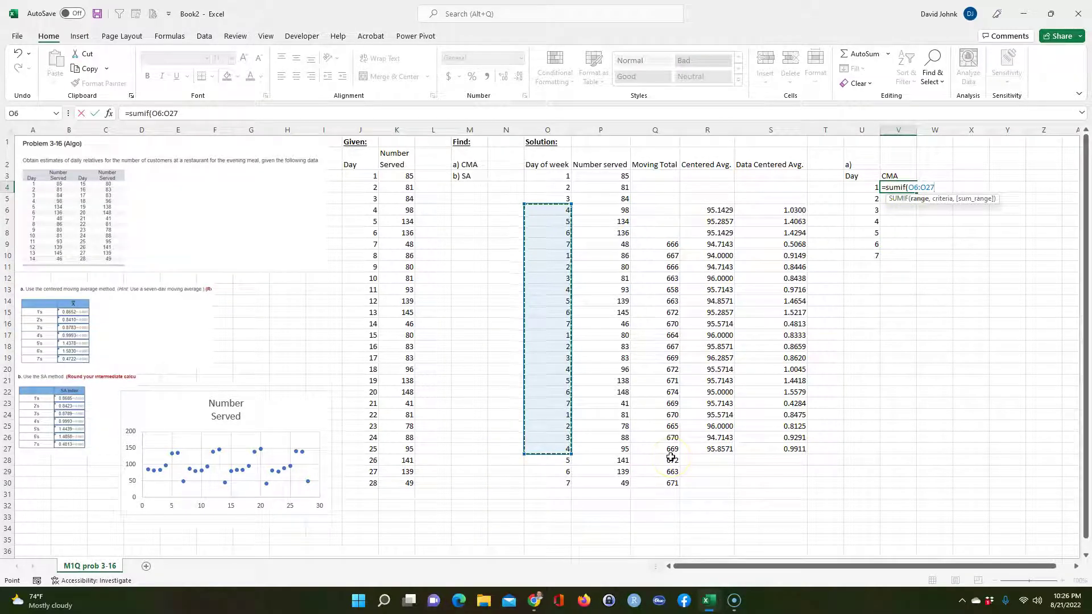
{"action": "key", "text": "F4"}
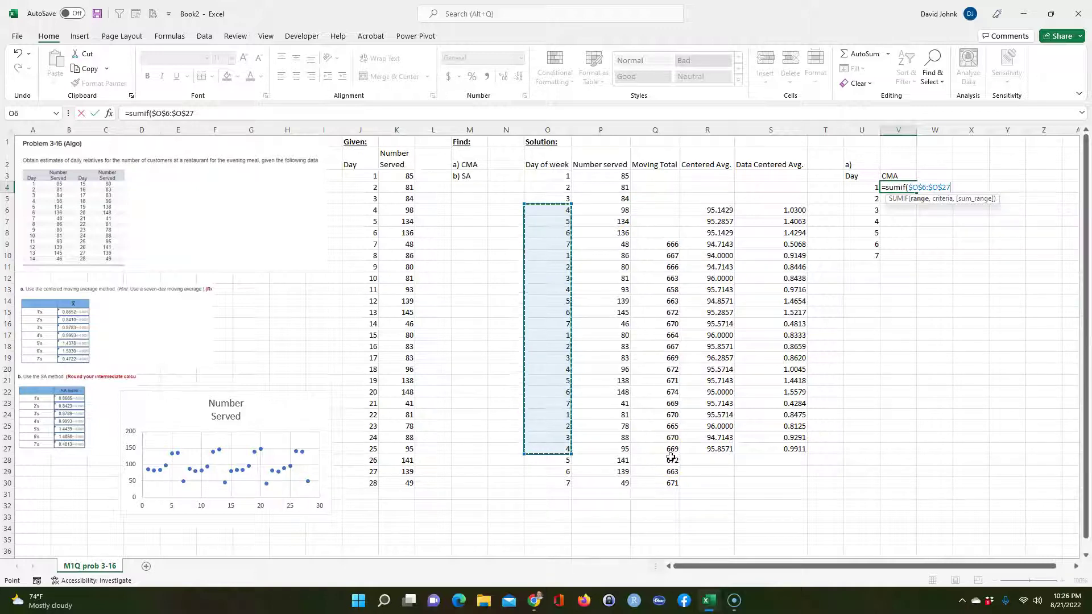
{"action": "type", "text": ","}
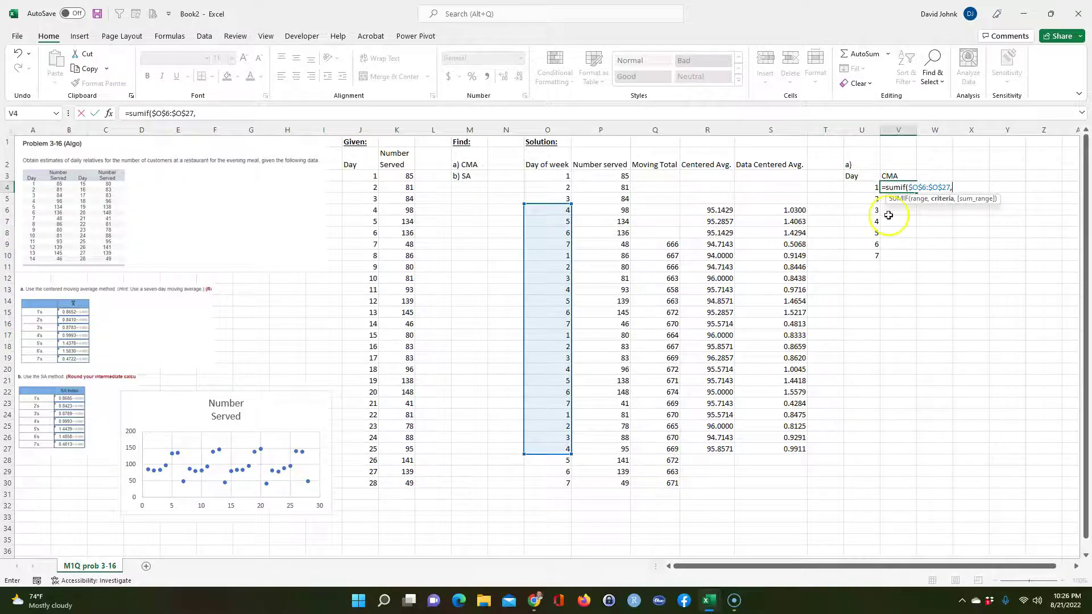
{"action": "left_click", "coordinate": [863, 187]}
{"action": "type", "text": ","}
{"action": "left_click_drag", "start_coordinate": [765, 211], "coordinate": [757, 445]}
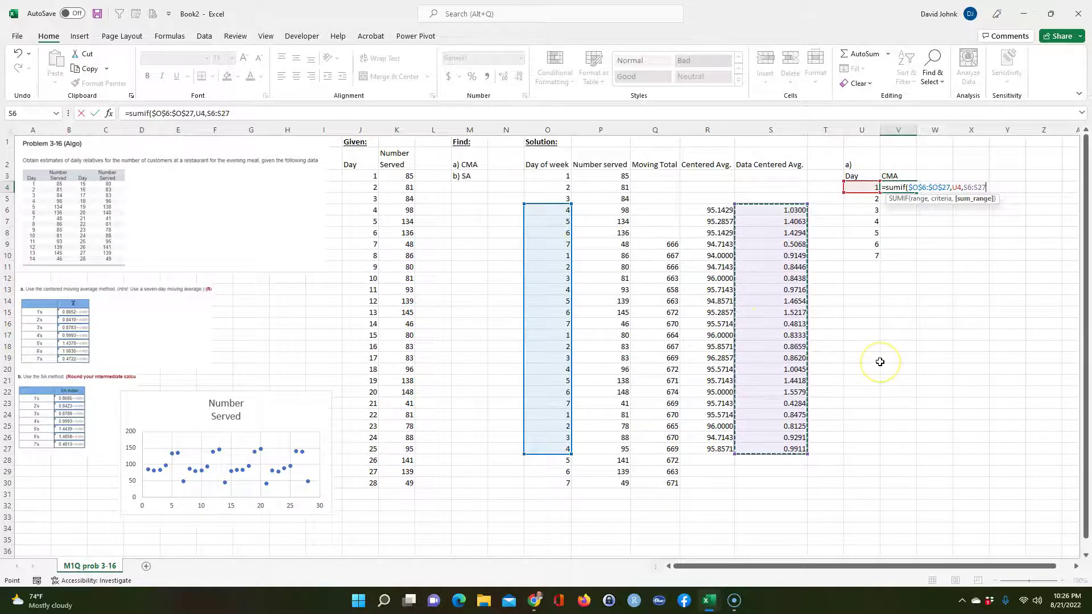
{"action": "type", "text": ")"}
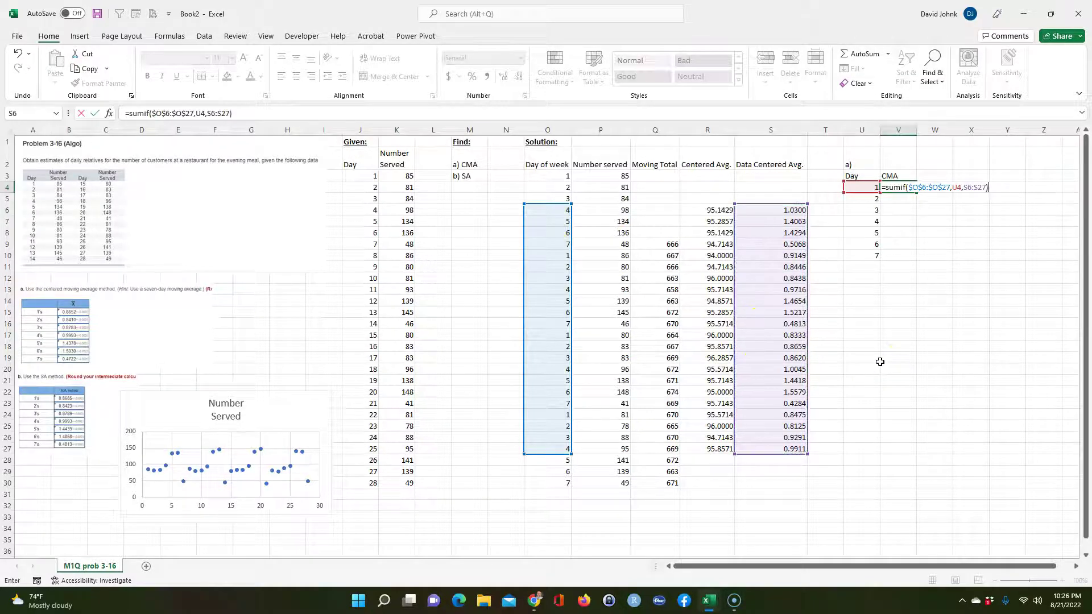
{"action": "key", "text": "Return"}
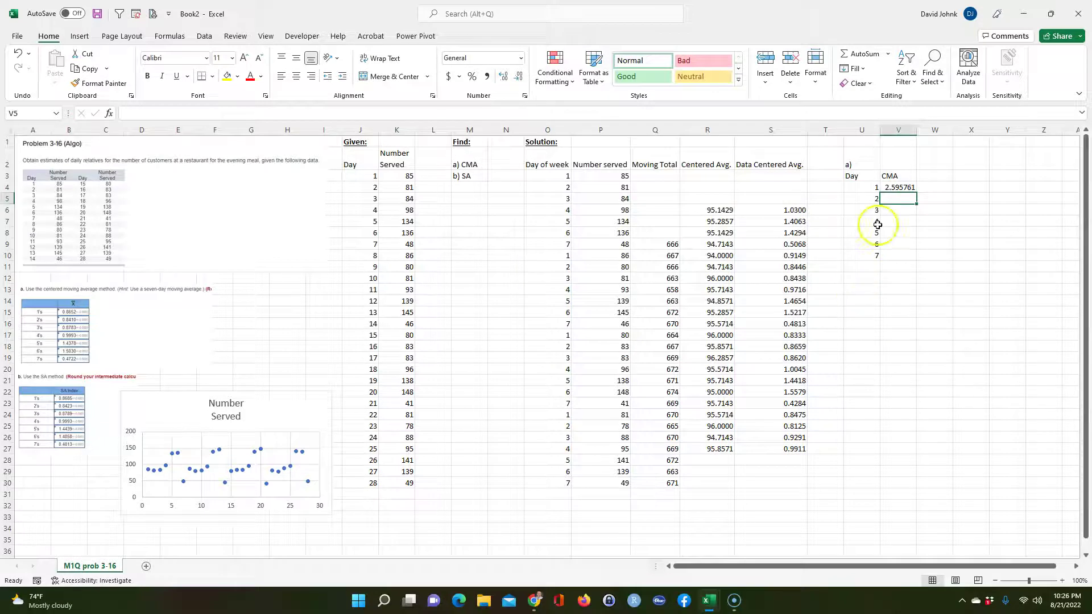
Check the day 1 total in V4 against the sum of the day 1 ratios in S10, S17 and S24
{"action": "double_click", "coordinate": [900, 189]}
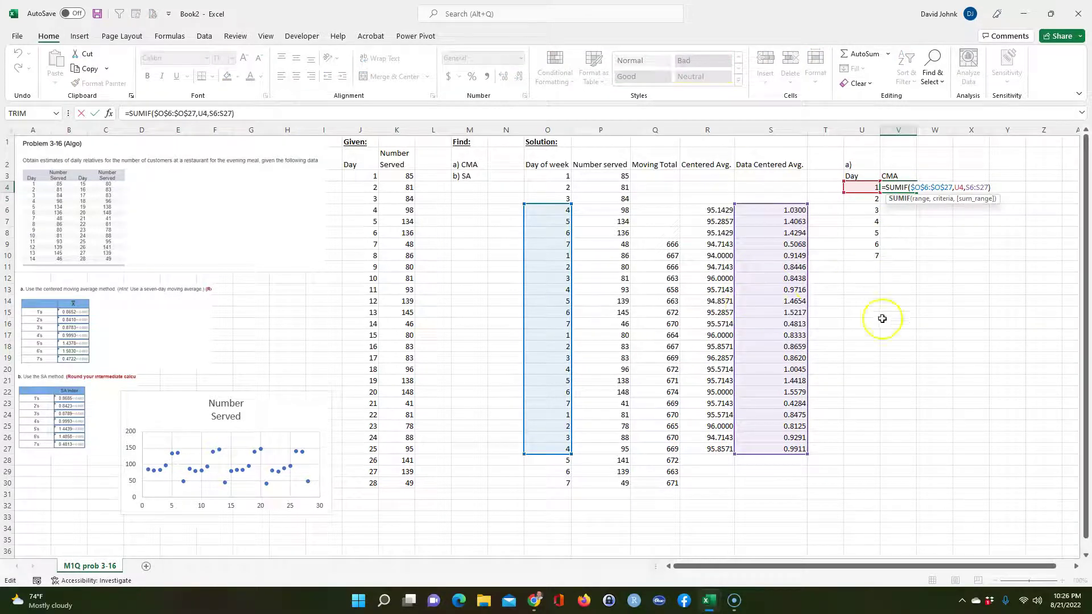
{"action": "left_click", "coordinate": [781, 261]}
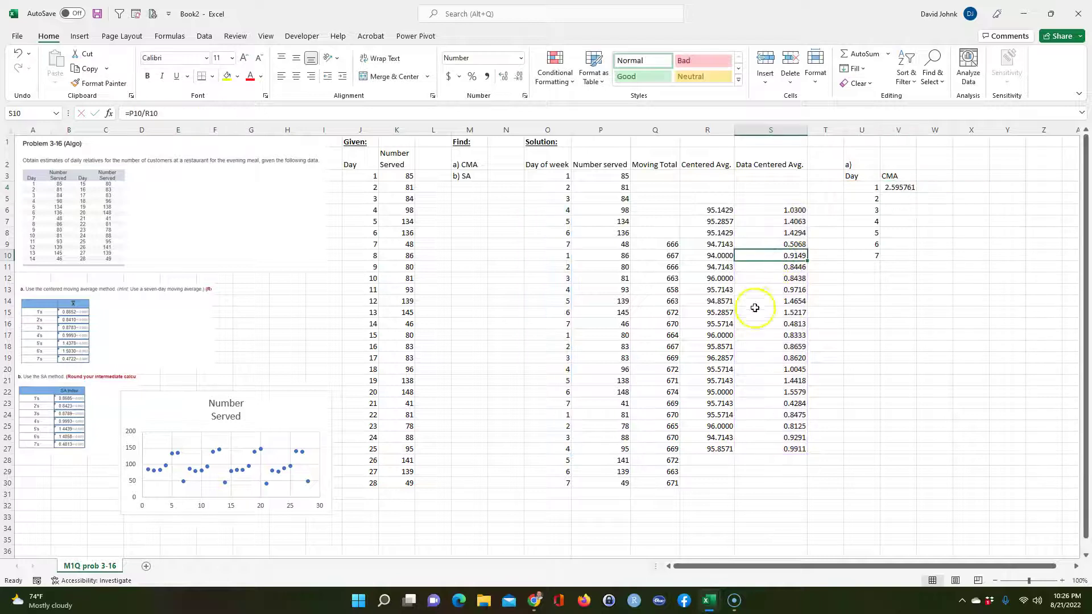
{"action": "left_click", "coordinate": [775, 334], "text": "ctrl"}
{"action": "left_click", "coordinate": [766, 404], "text": "ctrl"}
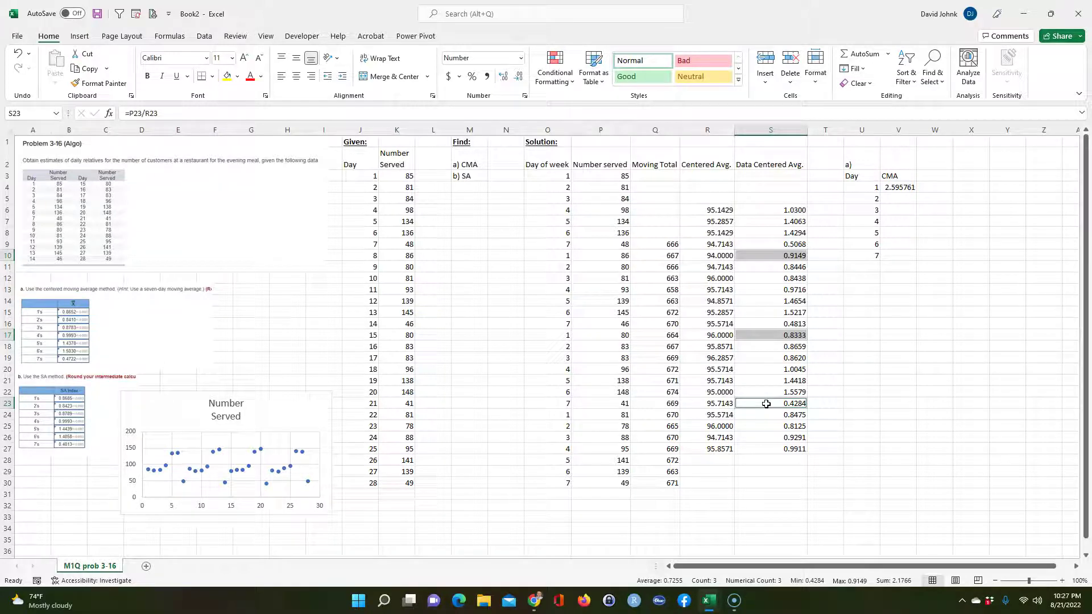
{"action": "left_click", "coordinate": [897, 403]}
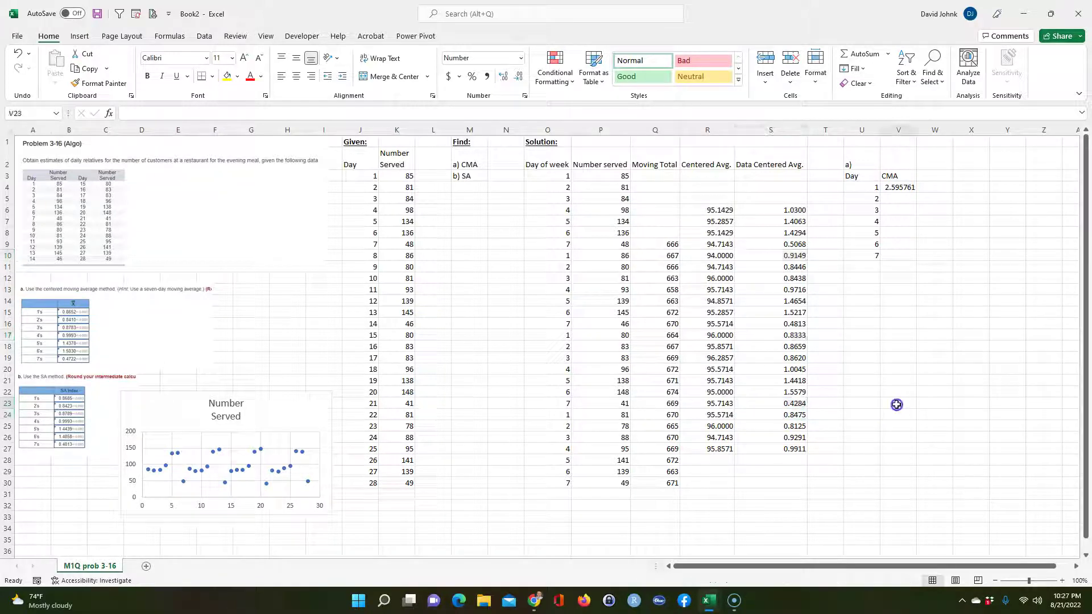
{"action": "left_click", "coordinate": [778, 257]}
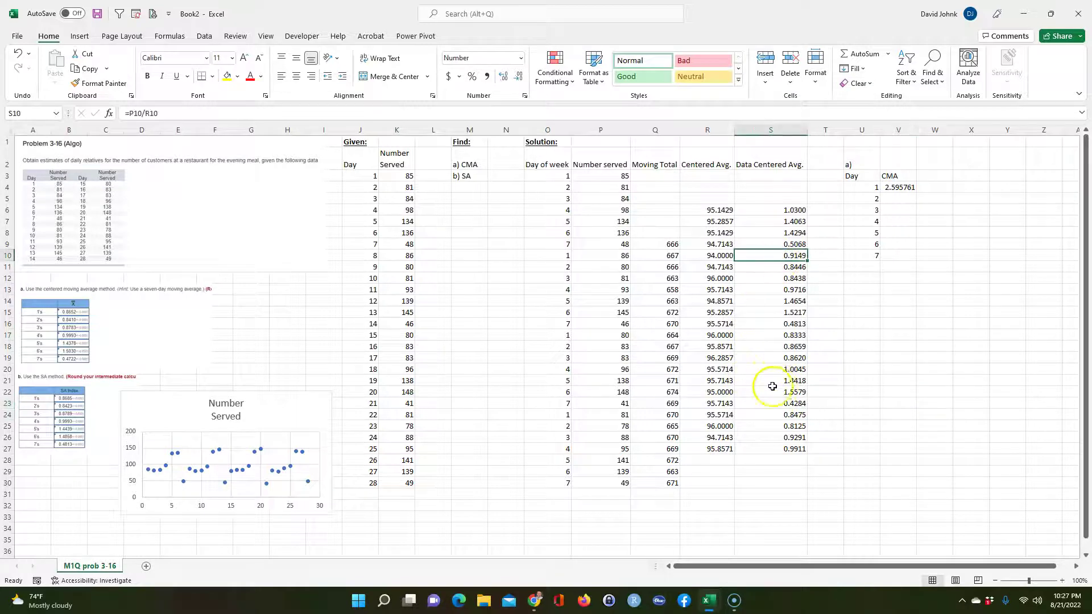
{"action": "left_click", "coordinate": [782, 336], "text": "ctrl"}
{"action": "left_click", "coordinate": [787, 414], "text": "ctrl"}
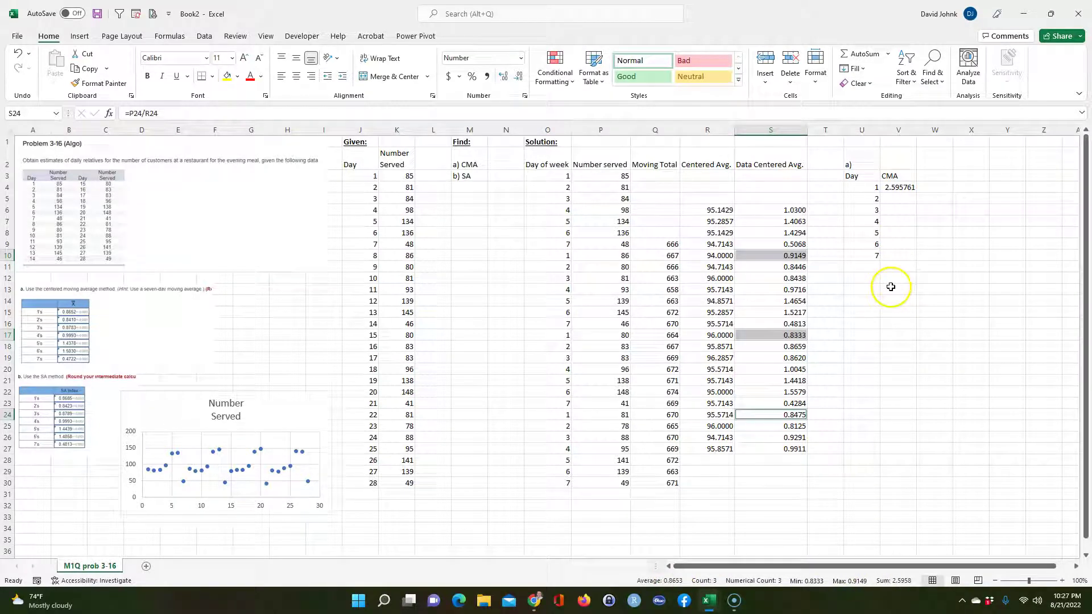
Extend the SUMIF formula in V4 by dividing it by COUNTIF($O$6:$O$27,U4) to average the day 1 ratios
{"action": "left_click", "coordinate": [892, 188]}
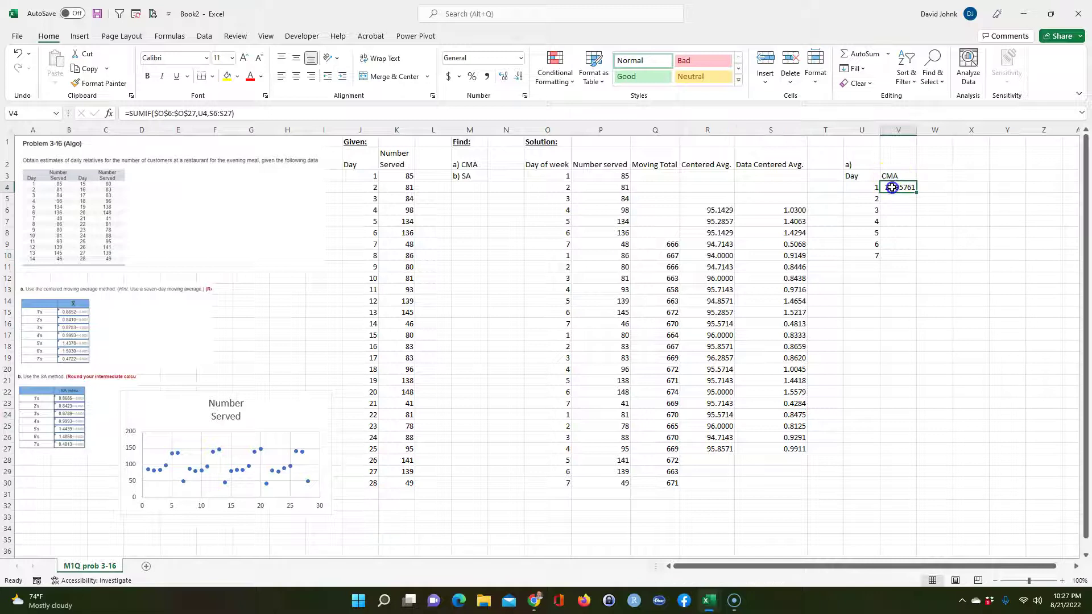
{"action": "double_click", "coordinate": [891, 187]}
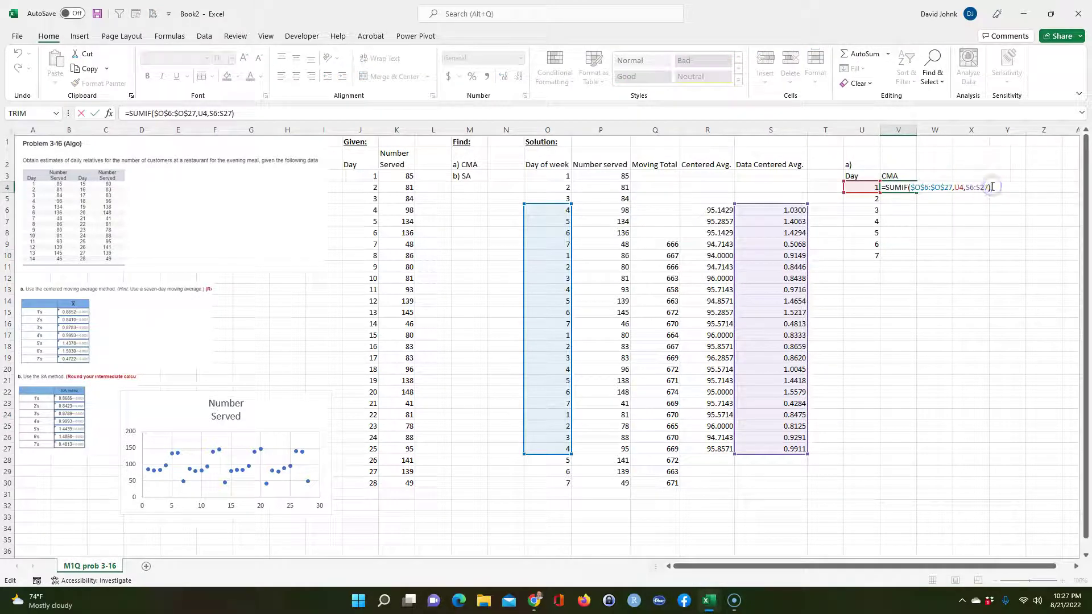
{"action": "type", "text": "/countif("}
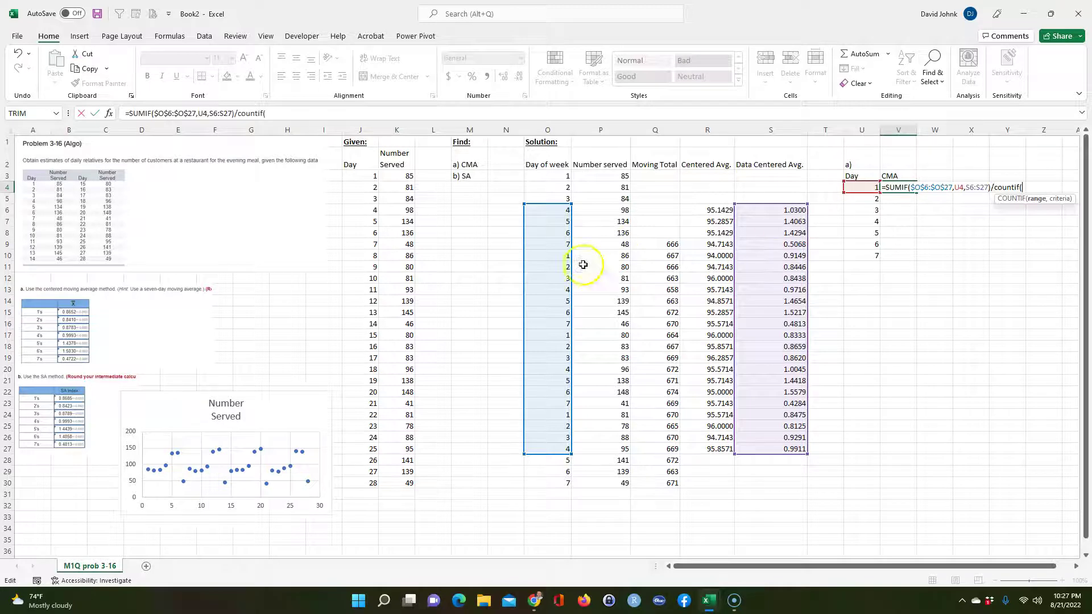
{"action": "left_click_drag", "start_coordinate": [547, 209], "coordinate": [555, 445]}
{"action": "key", "text": "F4"}
{"action": "type", "text": ","}
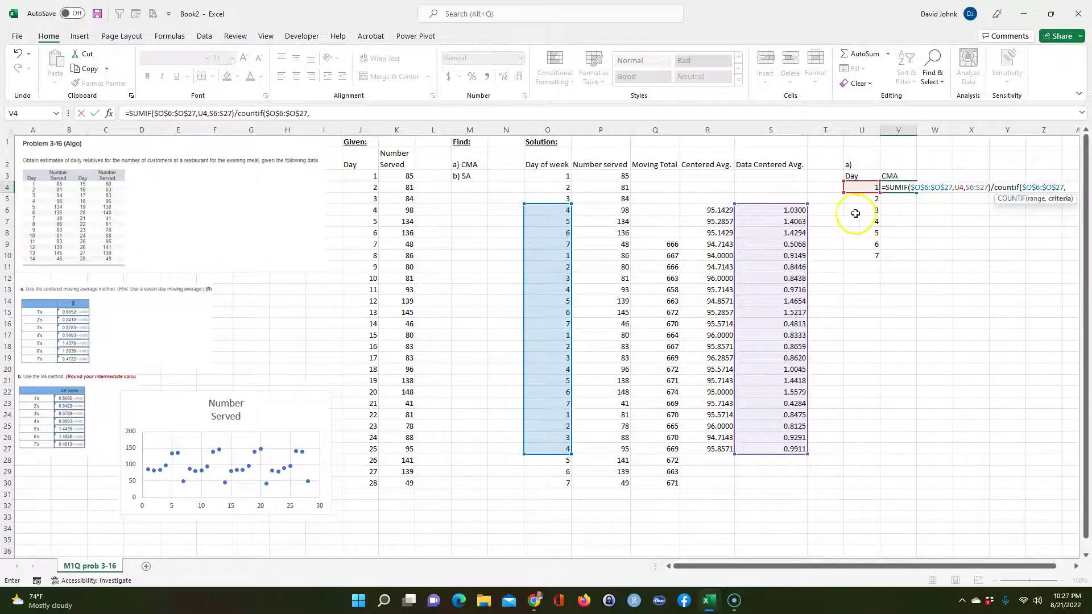
{"action": "left_click", "coordinate": [864, 189]}
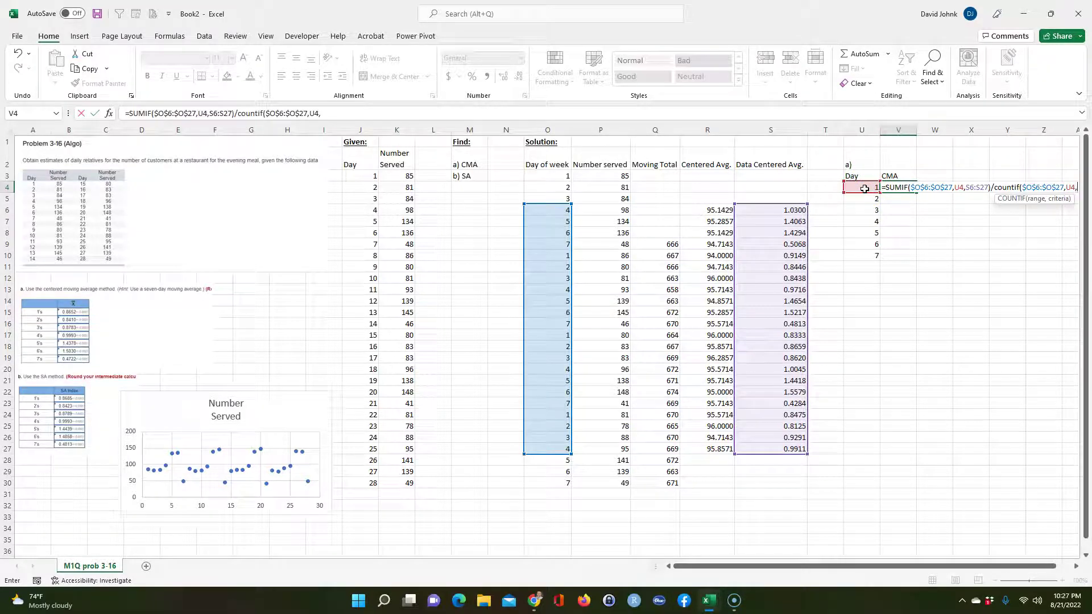
{"action": "type", "text": ")"}
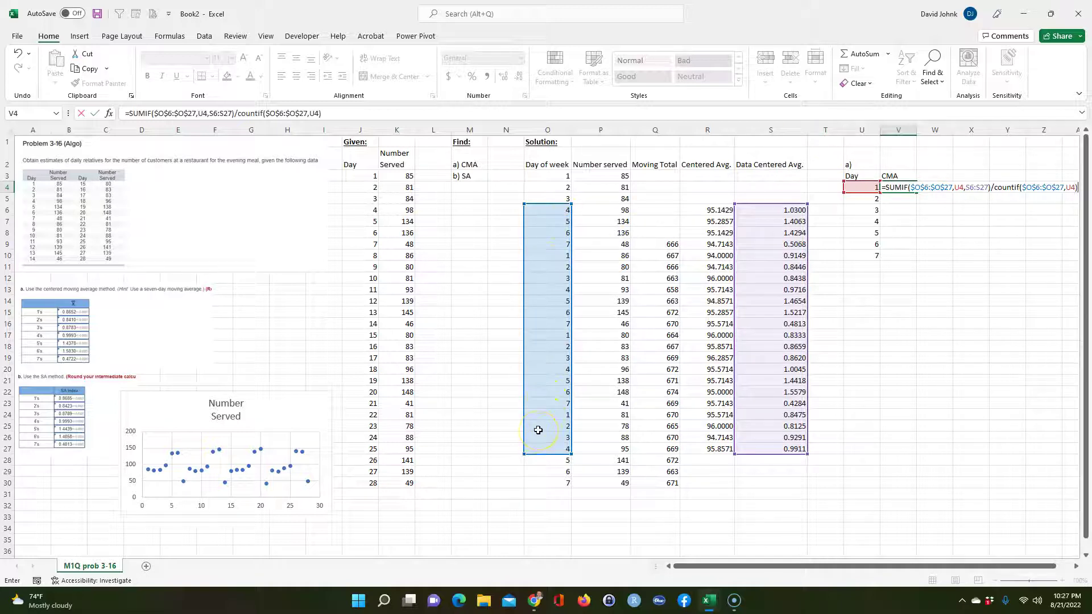
{"action": "key", "text": "Return"}
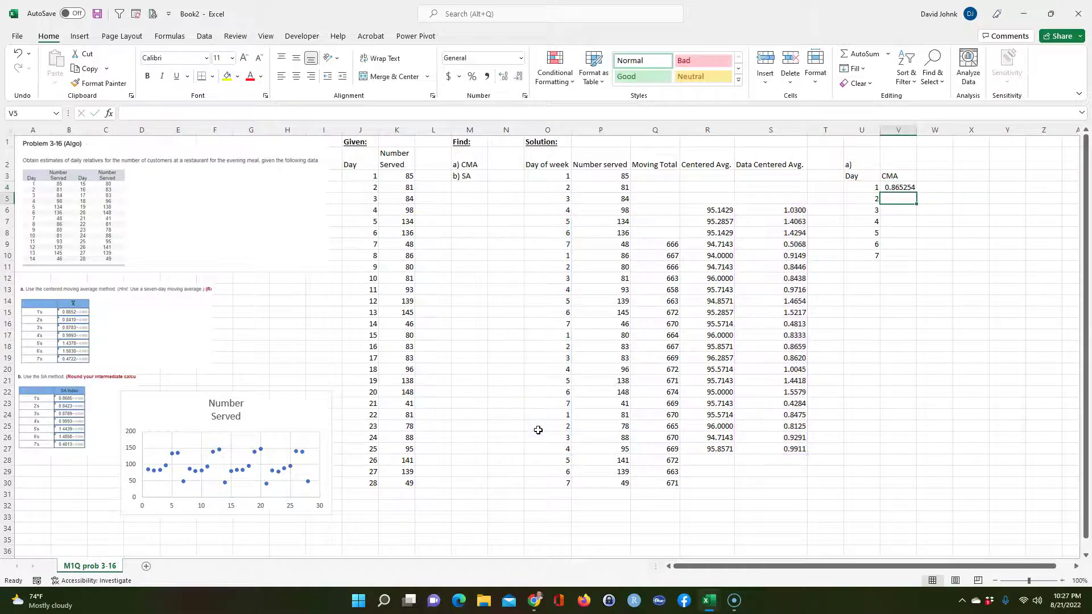
Format the day 1 CMA value in V4 to four decimal places and fill its formula down to V10
{"action": "left_click", "coordinate": [897, 188]}
{"action": "left_click", "coordinate": [519, 76]}
{"action": "left_click", "coordinate": [519, 76]}
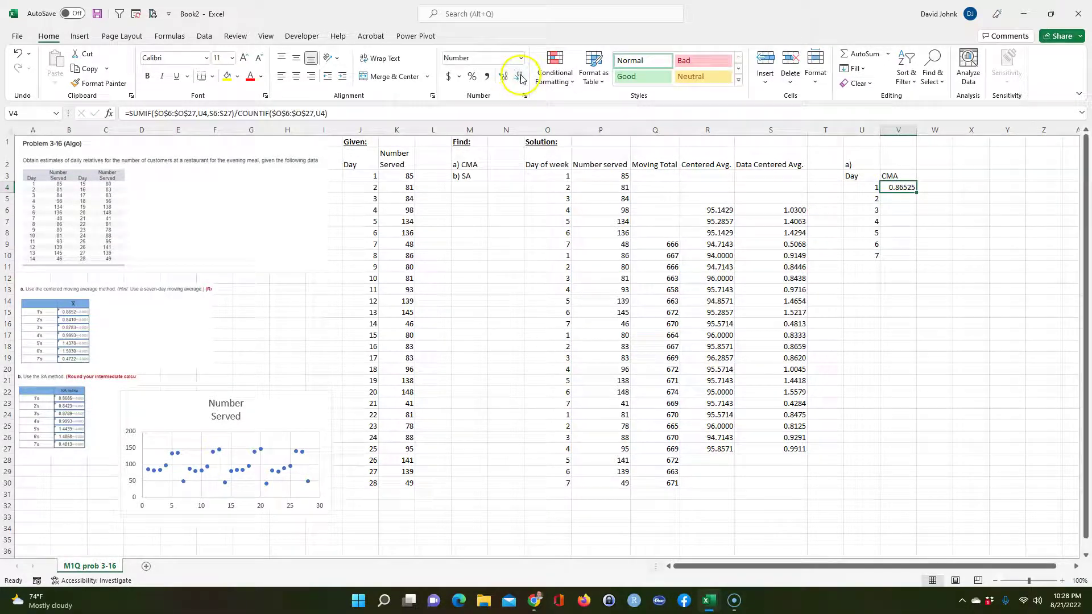
{"action": "double_click", "coordinate": [915, 193]}
{"action": "left_click", "coordinate": [894, 331]}
Highlight the part a) results table in U3:V10 with a yellow fill
{"action": "left_click_drag", "start_coordinate": [873, 175], "coordinate": [910, 255]}
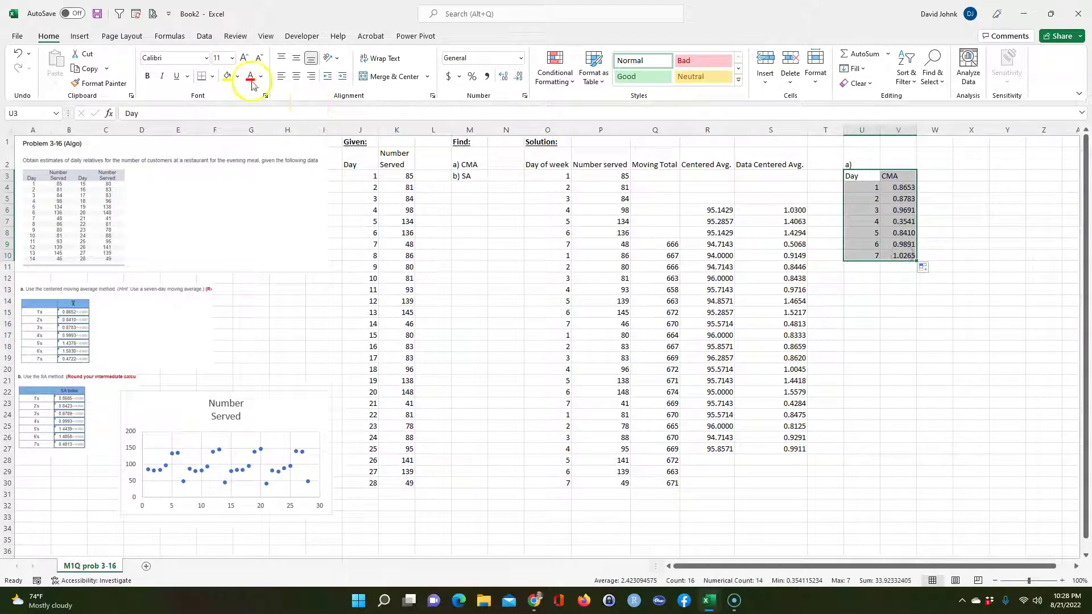
{"action": "left_click", "coordinate": [228, 75]}
{"action": "left_click", "coordinate": [873, 368]}
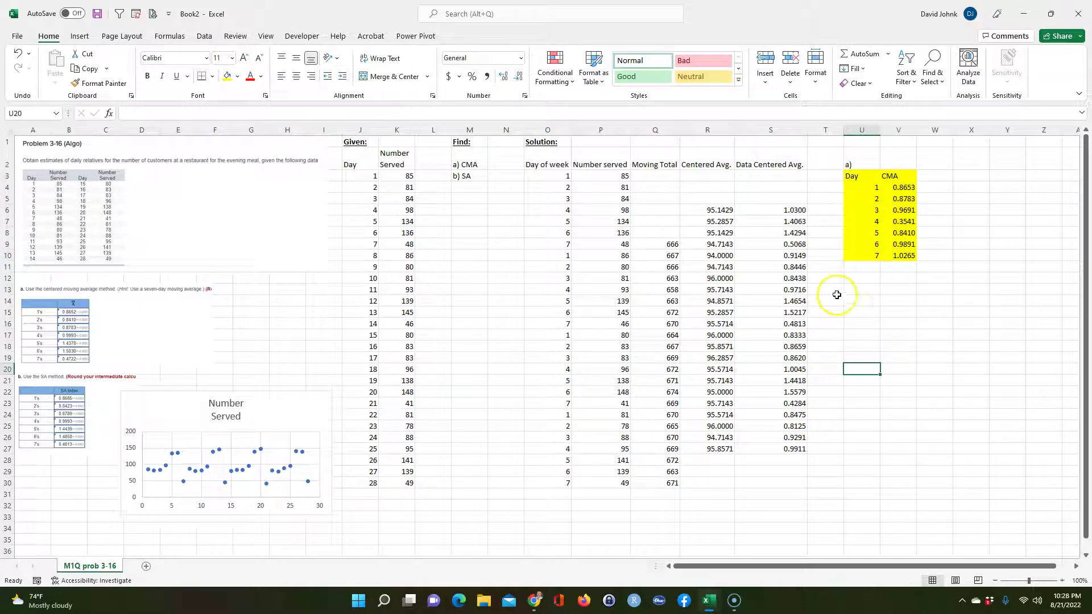
Enter the label b) in U12 and the header Day in U13
{"action": "left_click", "coordinate": [856, 278]}
{"action": "type", "text": "b"}
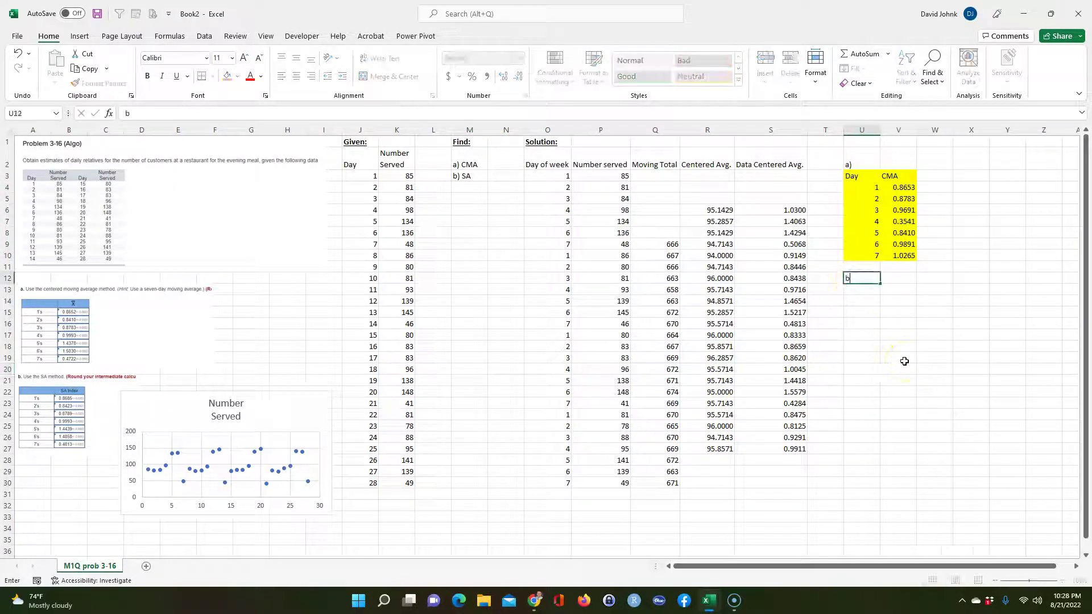
{"action": "type", "text": ")"}
{"action": "key", "text": "Return"}
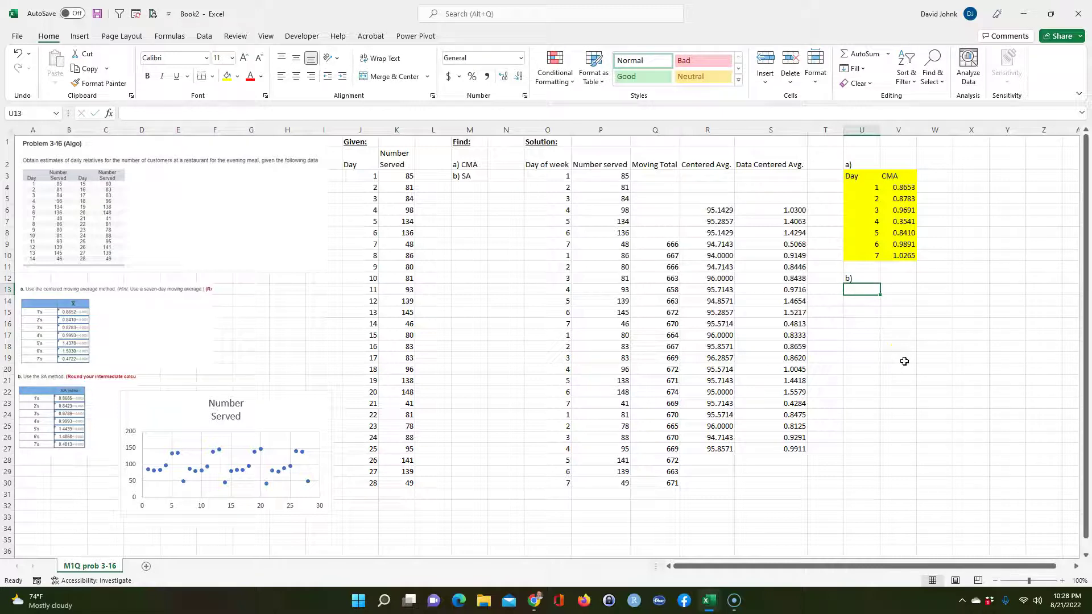
{"action": "type", "text": "Day"}
{"action": "key", "text": "Return"}
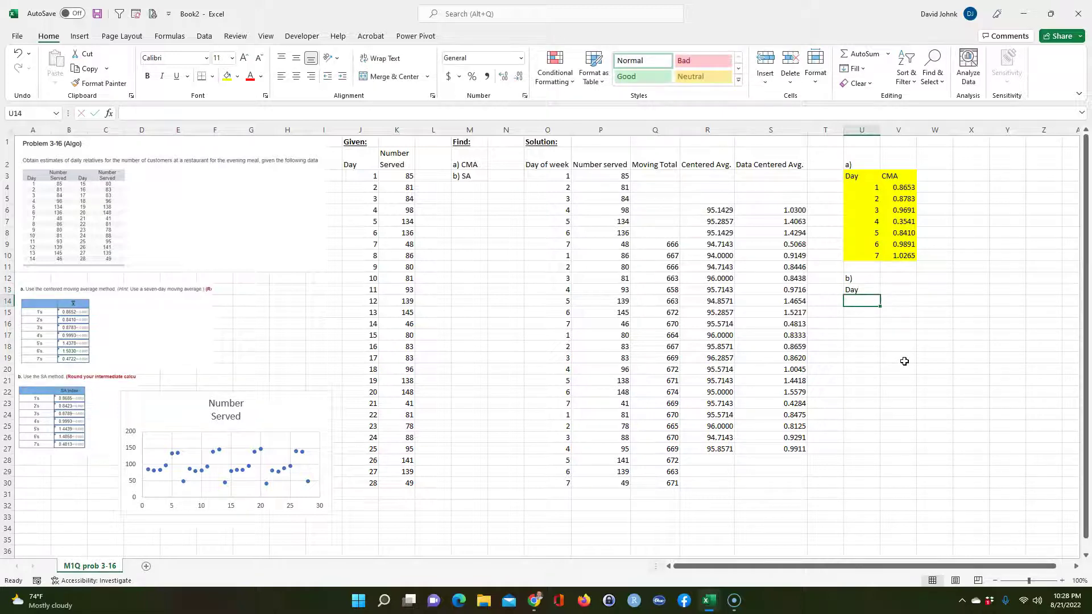
List days 1 through 7 in U14:U20 by extending the series from 1 and 2
{"action": "type", "text": "1"}
{"action": "key", "text": "Return"}
{"action": "type", "text": "2"}
{"action": "key", "text": "Return"}
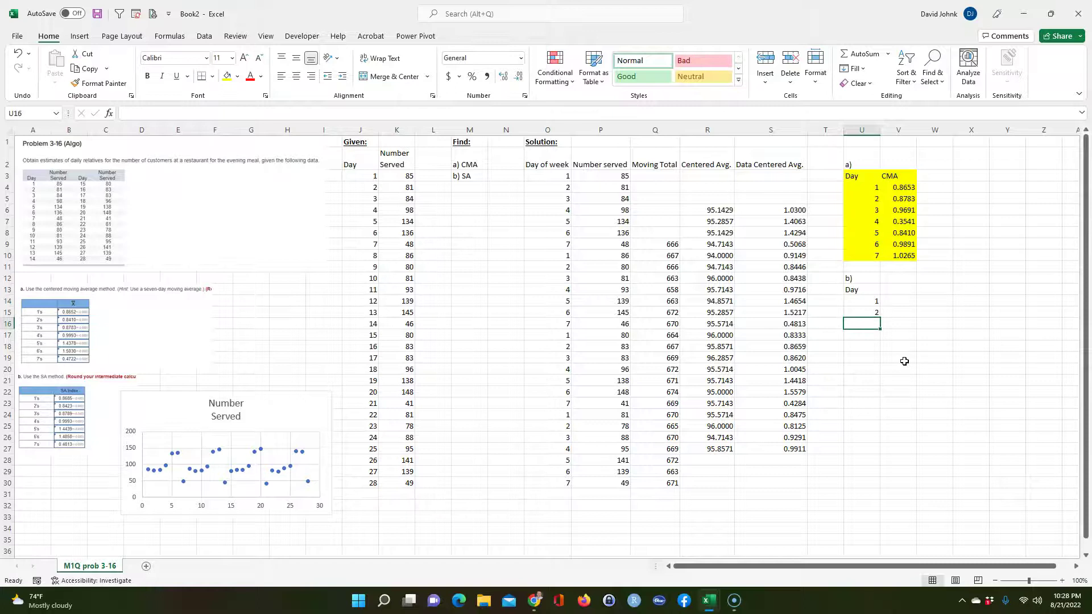
{"action": "left_click_drag", "start_coordinate": [855, 301], "coordinate": [880, 375]}
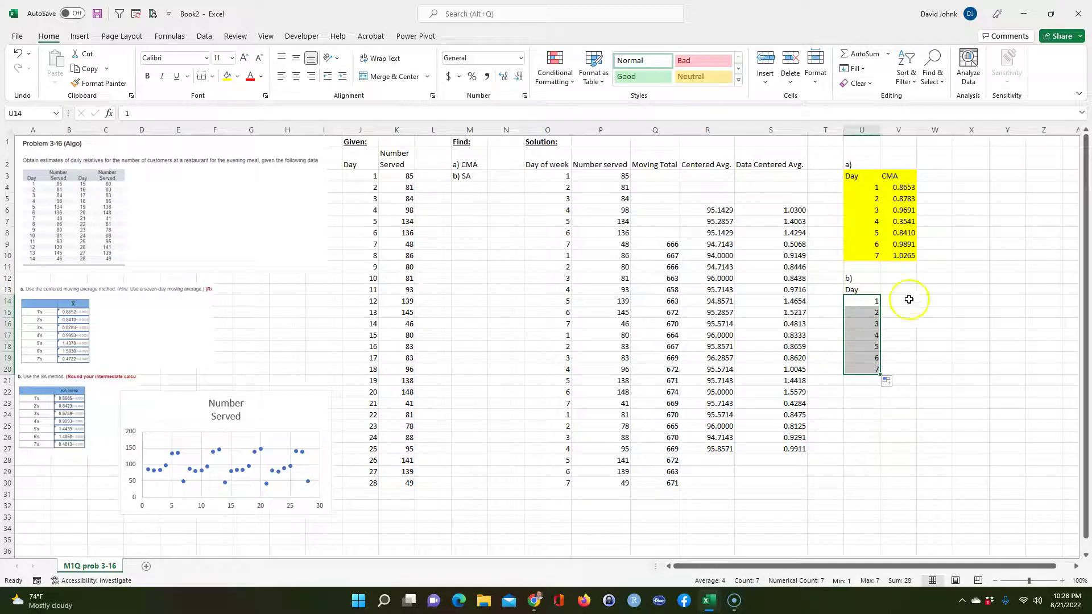
Enter the header Season Avg. in V13 and widen column V to fit it
{"action": "left_click", "coordinate": [896, 287]}
{"action": "type", "text": "S"}
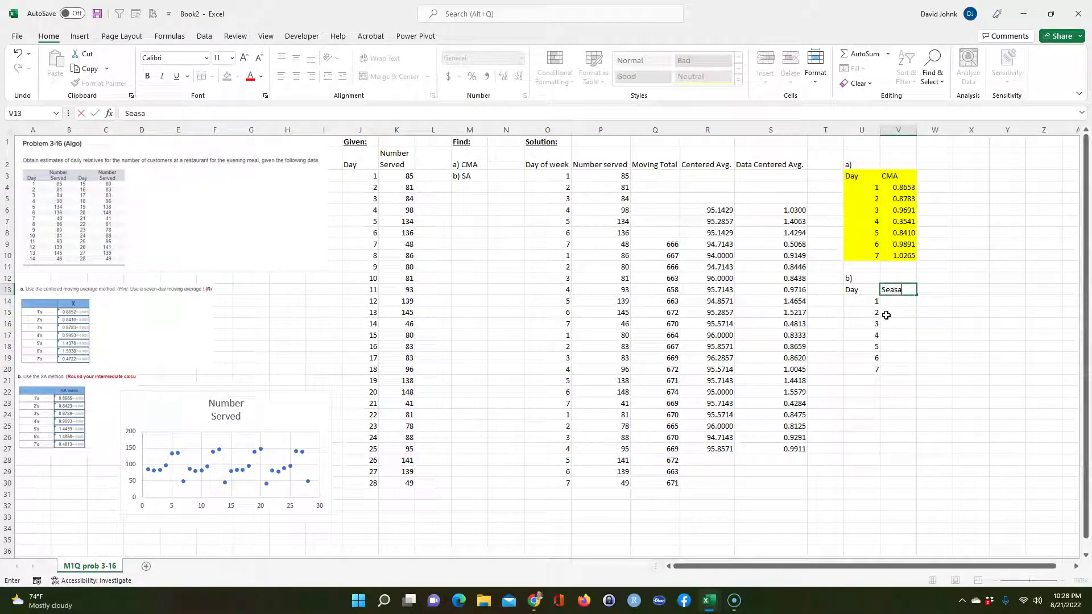
{"action": "type", "text": "eason Avg."}
{"action": "key", "text": "Return"}
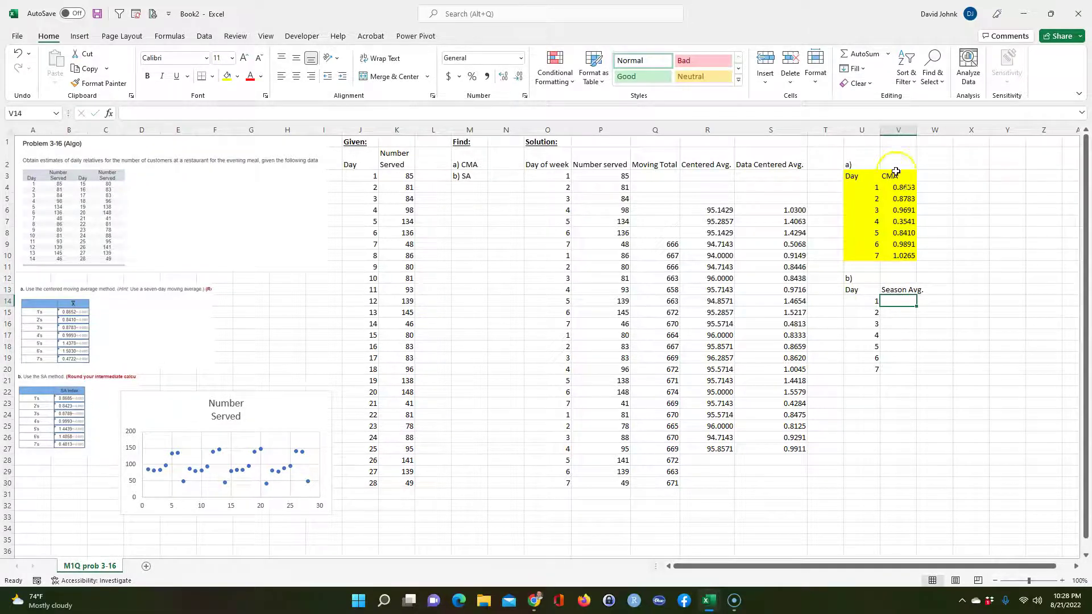
{"action": "double_click", "coordinate": [917, 130]}
{"action": "left_click", "coordinate": [944, 416]}
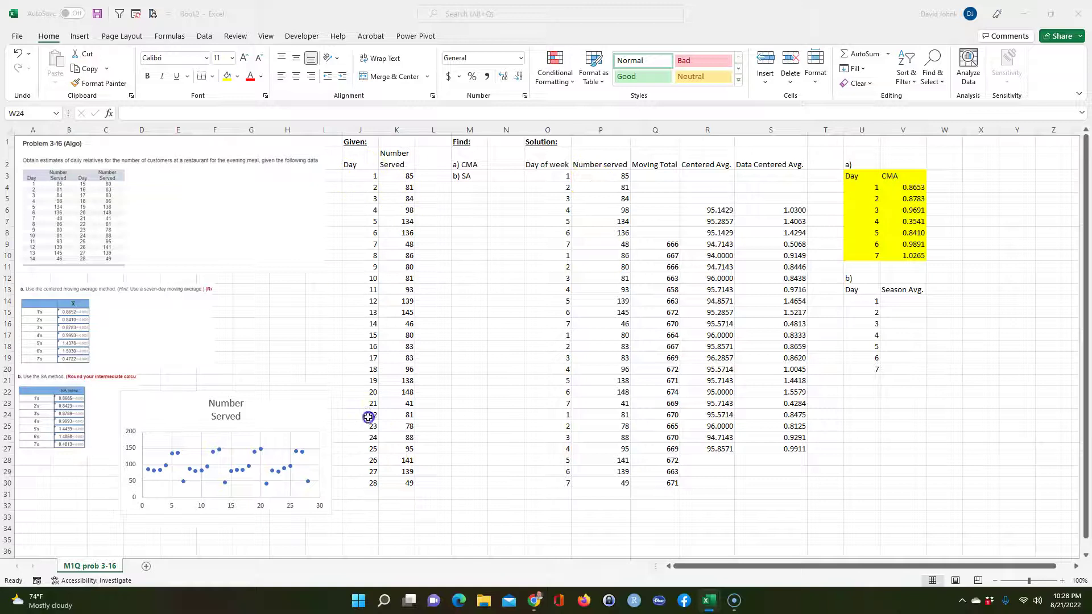
Check the average of the day 1 Number served values in P3, P10, P17 and P24
{"action": "left_click", "coordinate": [908, 302]}
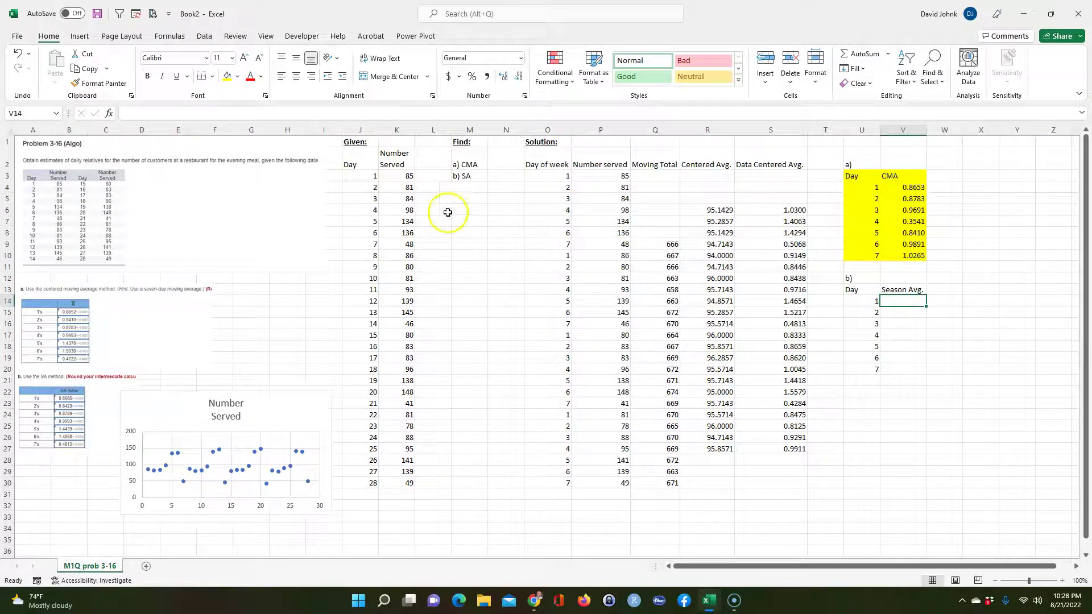
{"action": "left_click", "coordinate": [363, 174]}
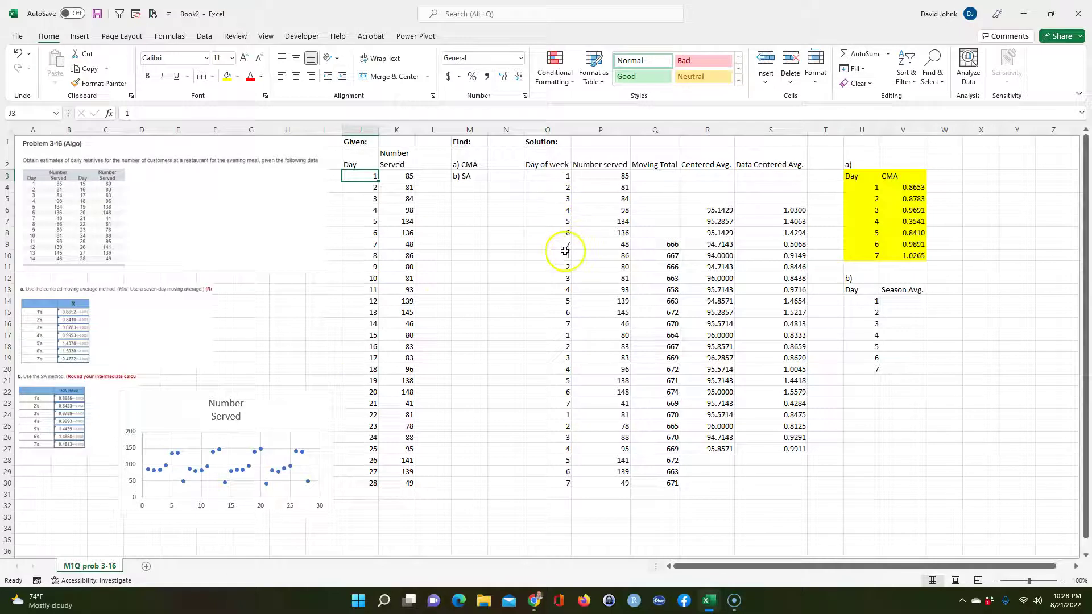
{"action": "left_click", "coordinate": [553, 268]}
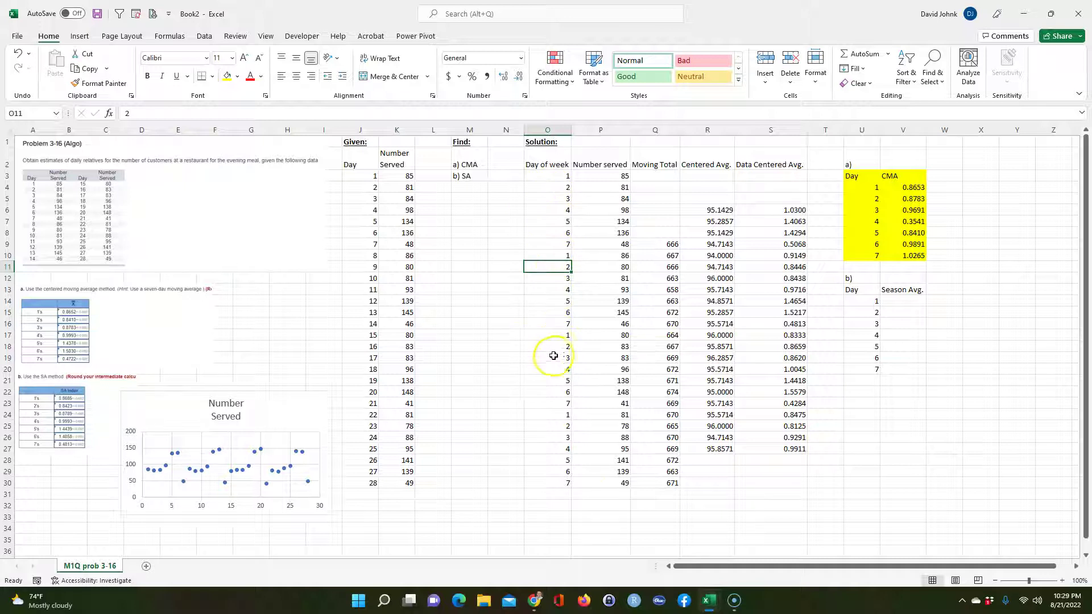
{"action": "left_click", "coordinate": [903, 299]}
{"action": "left_click", "coordinate": [613, 174]}
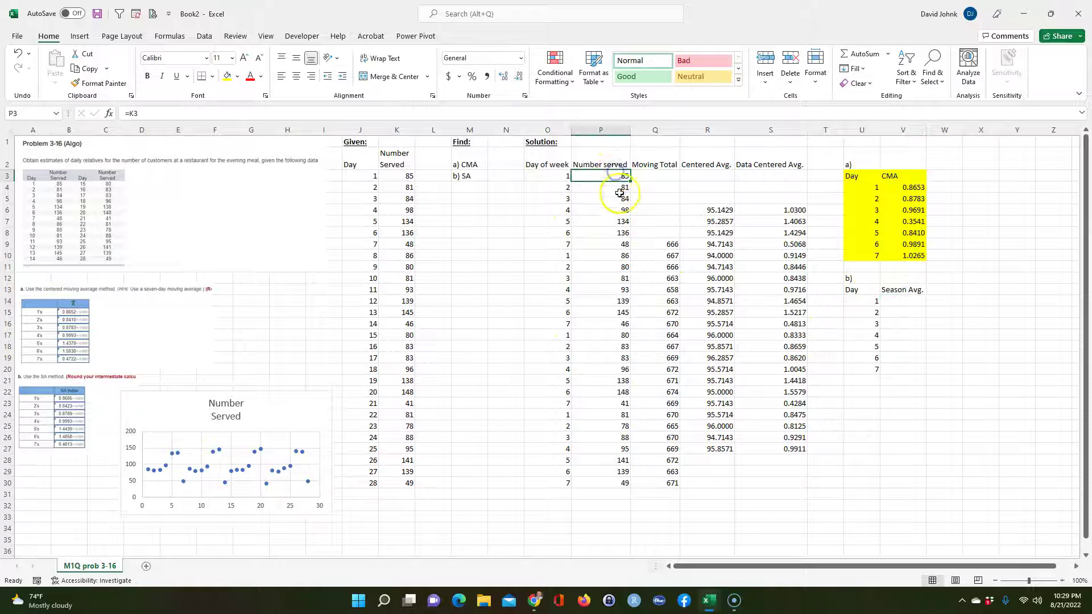
{"action": "left_click", "coordinate": [621, 255], "text": "ctrl"}
{"action": "left_click", "coordinate": [619, 335], "text": "ctrl"}
{"action": "left_click", "coordinate": [620, 416], "text": "ctrl"}
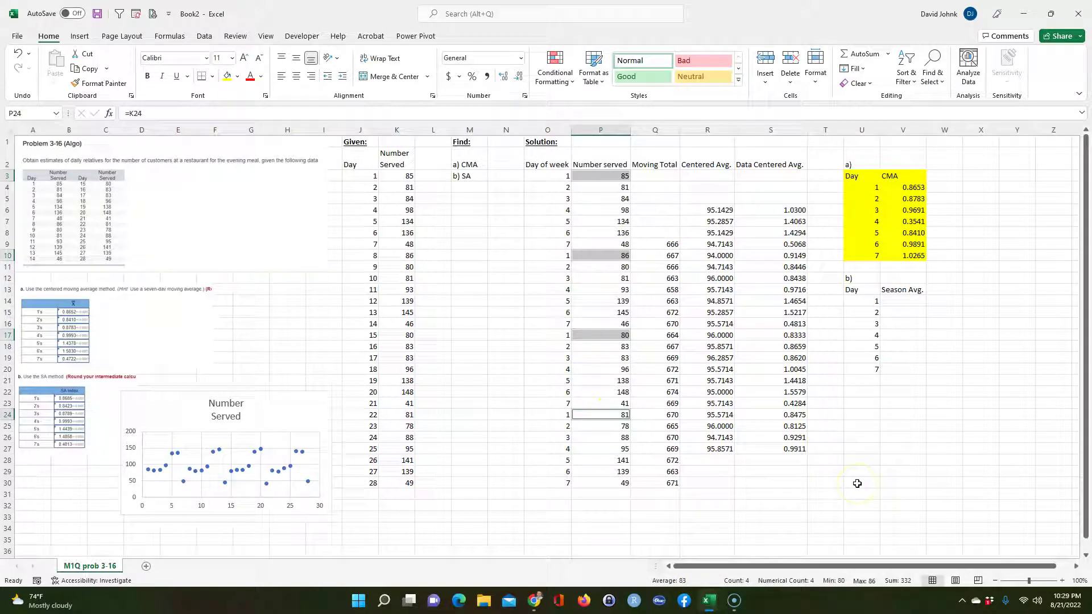
{"action": "left_click", "coordinate": [885, 452]}
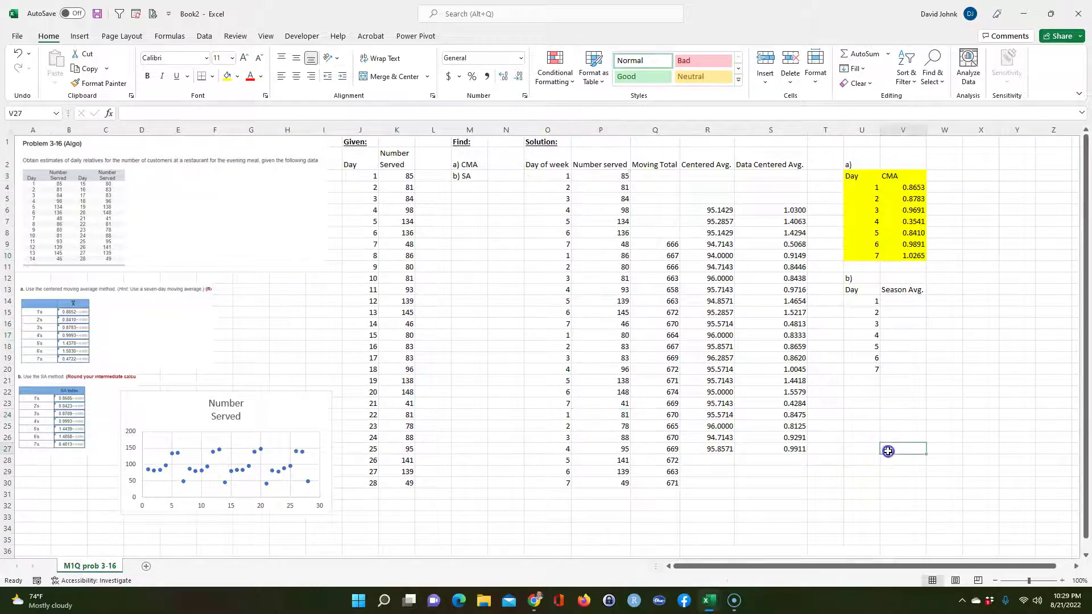
Start the V14 formula with =SUMIF($O$3:$O$30,U14,P3:P30) to total the customers served on day 1
{"action": "left_click", "coordinate": [904, 302]}
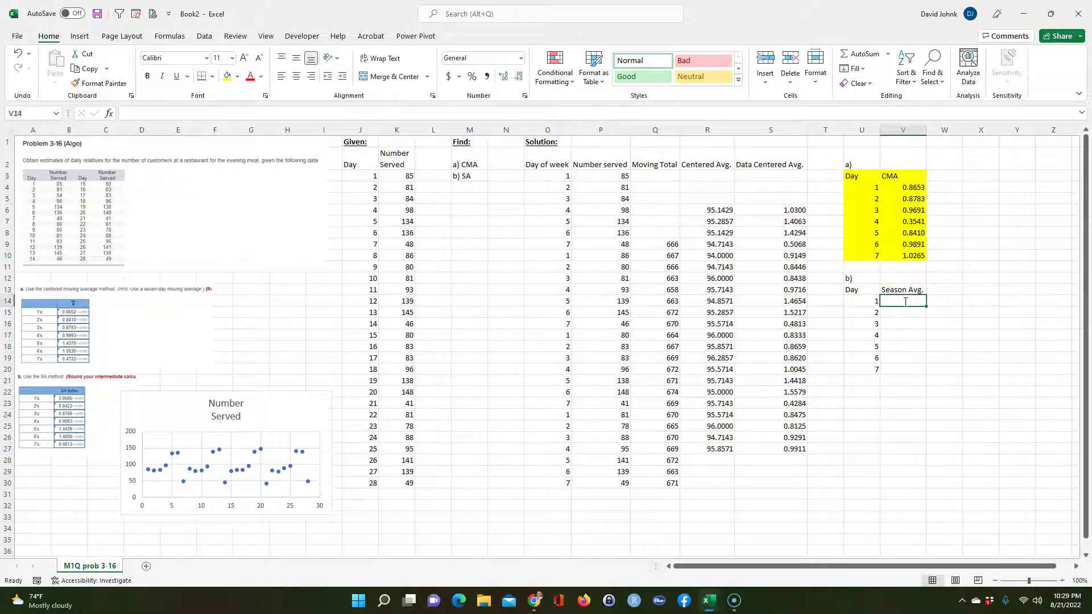
{"action": "type", "text": "=sumif("}
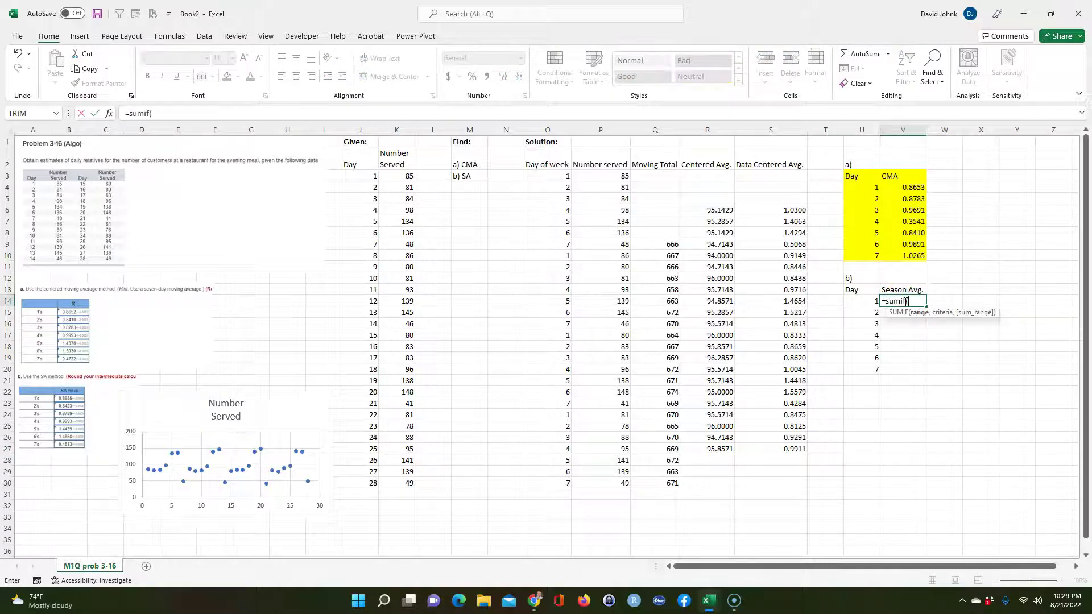
{"action": "left_click_drag", "start_coordinate": [549, 176], "coordinate": [557, 485]}
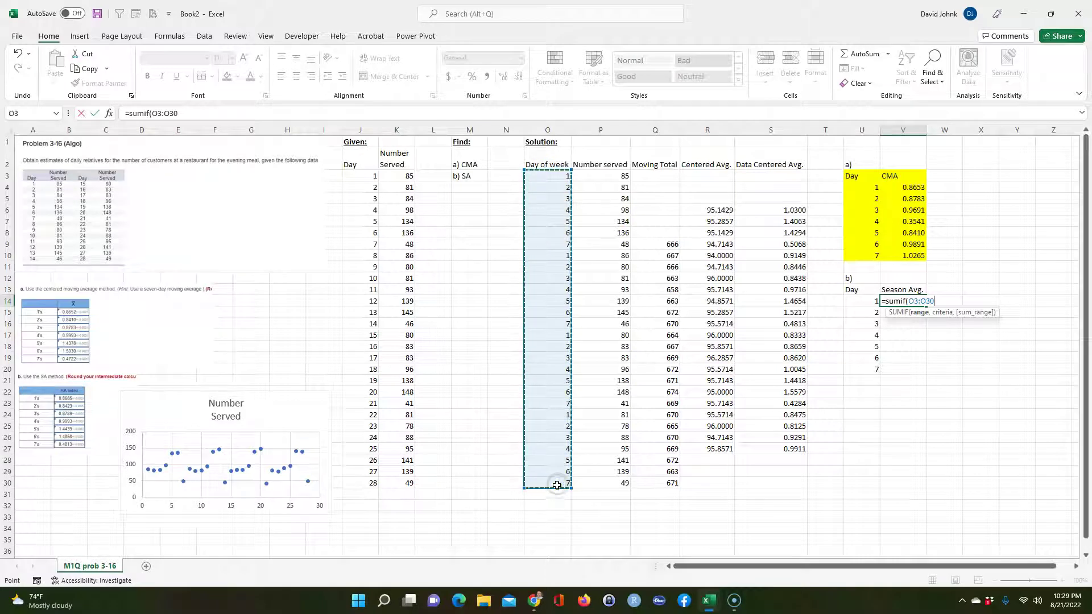
{"action": "key", "text": "F4"}
{"action": "type", "text": ","}
{"action": "left_click", "coordinate": [867, 300]}
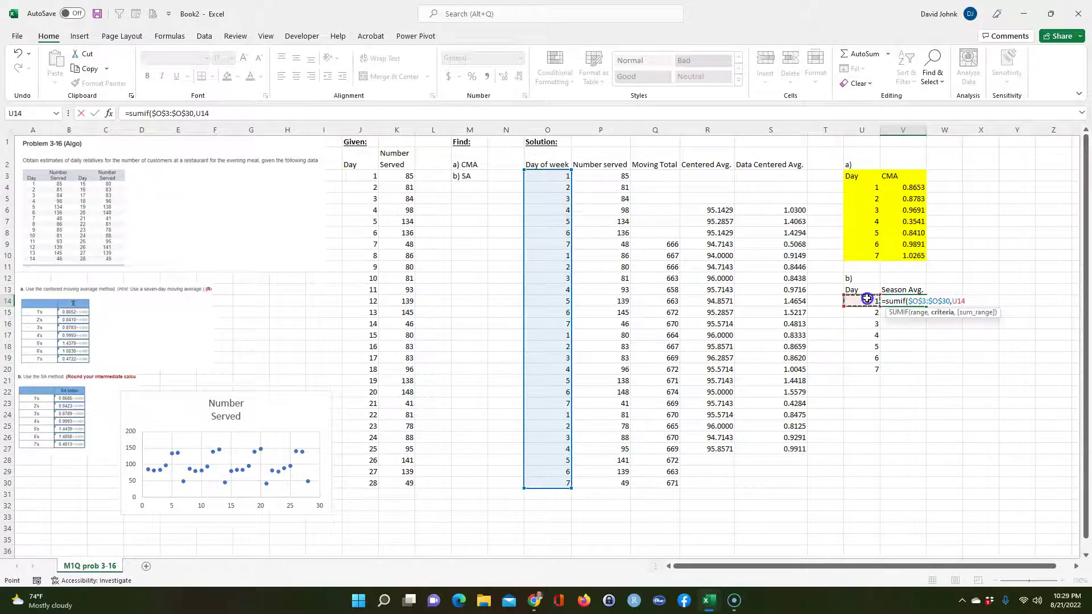
{"action": "type", "text": ","}
{"action": "left_click_drag", "start_coordinate": [617, 176], "coordinate": [589, 489]}
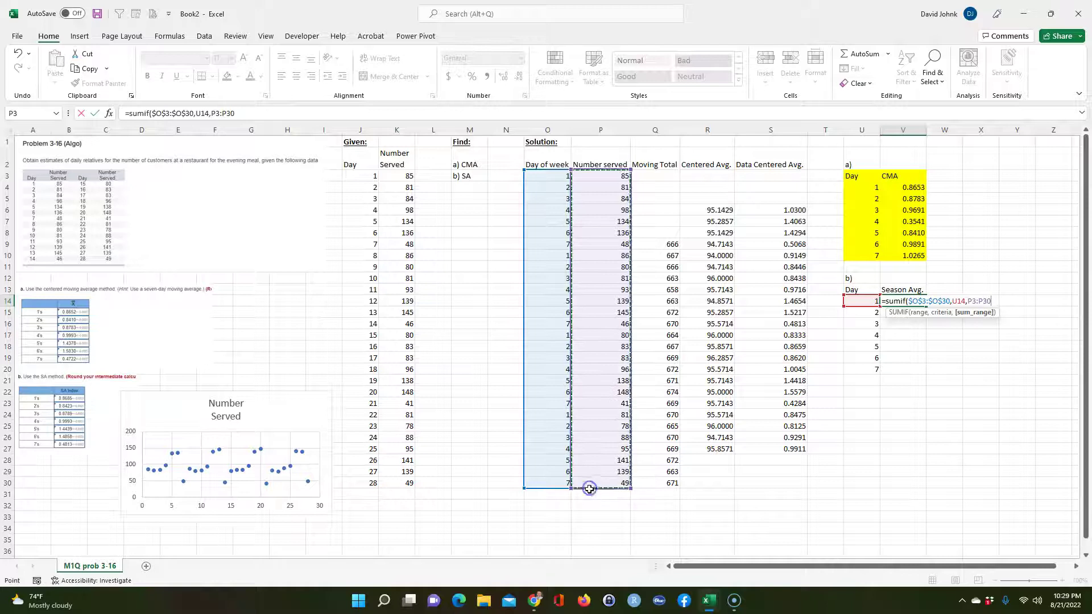
{"action": "type", "text": ")"}
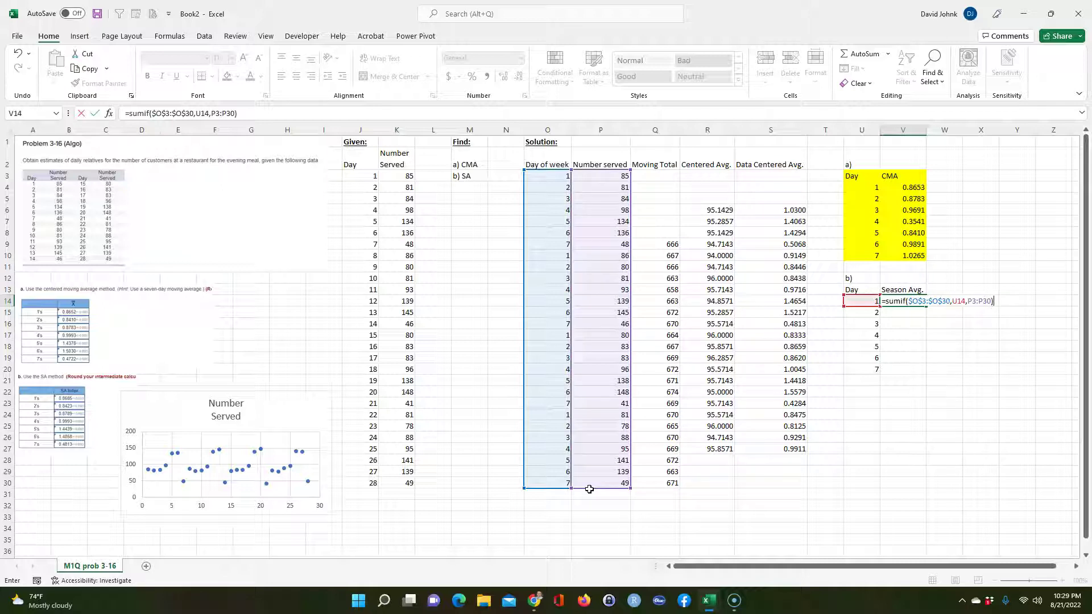
Complete the V14 formula by dividing the SUMIF by COUNTIF($O$3:$O$30,U14) to get the day 1 season average
{"action": "type", "text": "/countif"}
{"action": "key", "text": "BackSpace"}
{"action": "key", "text": "BackSpace"}
{"action": "type", "text": "tif"}
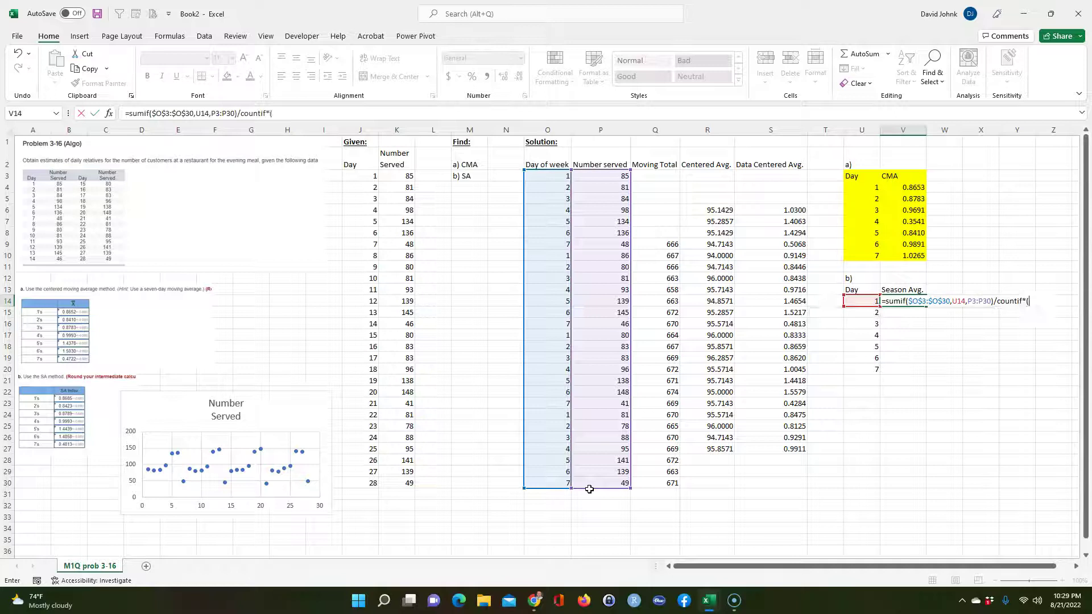
{"action": "type", "text": "("}
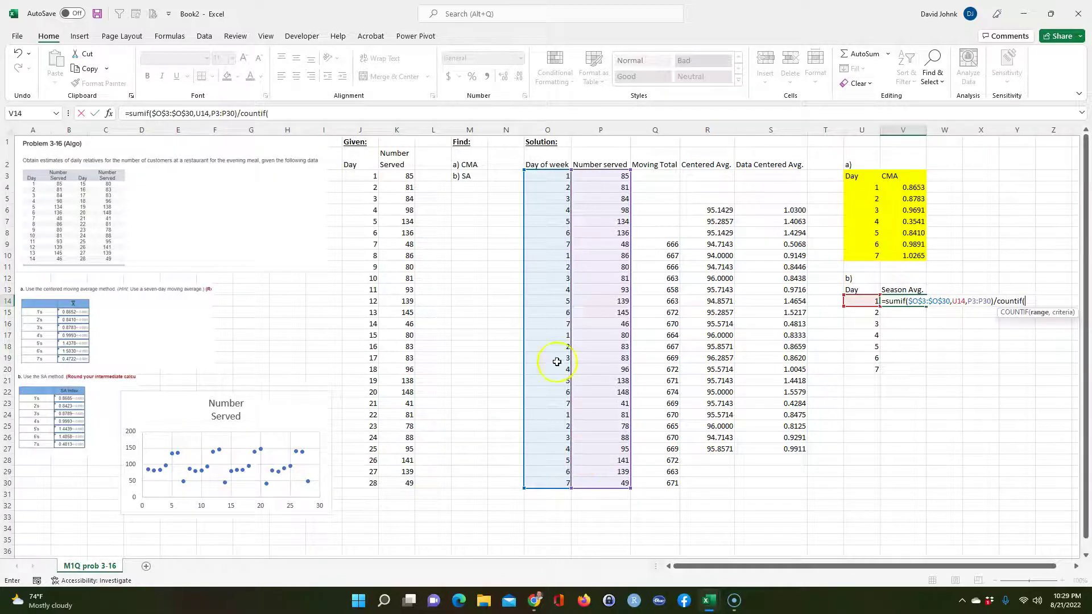
{"action": "left_click_drag", "start_coordinate": [556, 173], "coordinate": [560, 489]}
{"action": "key", "text": "F4"}
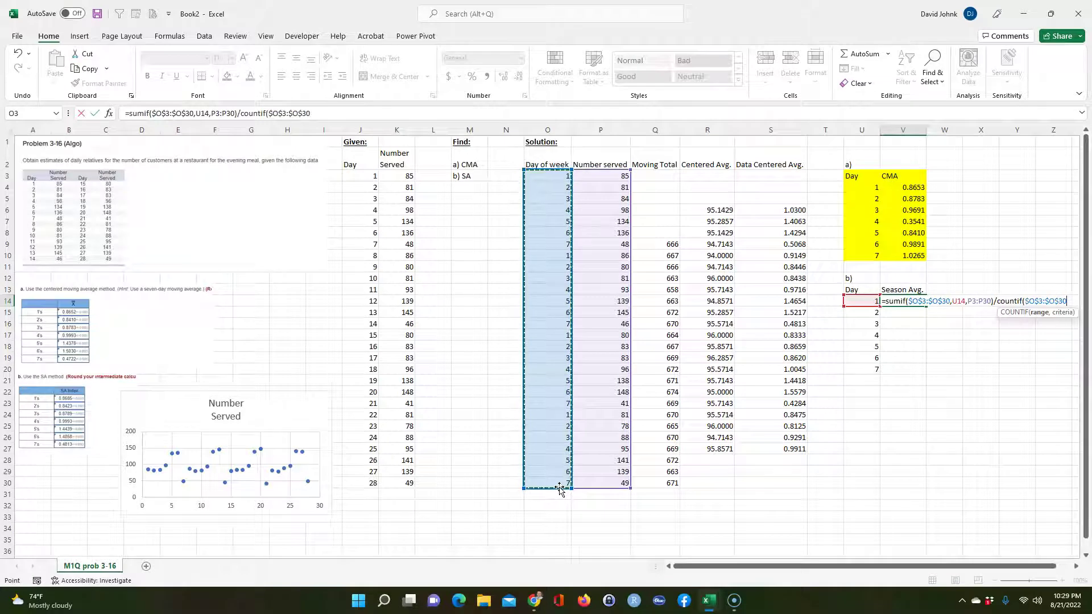
{"action": "type", "text": ","}
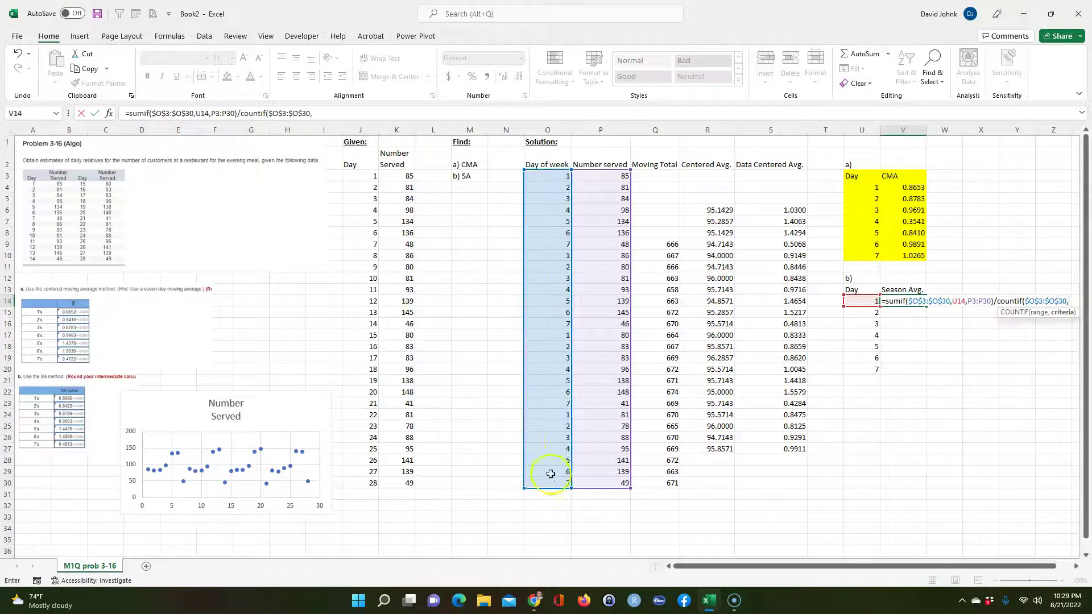
{"action": "left_click", "coordinate": [860, 303]}
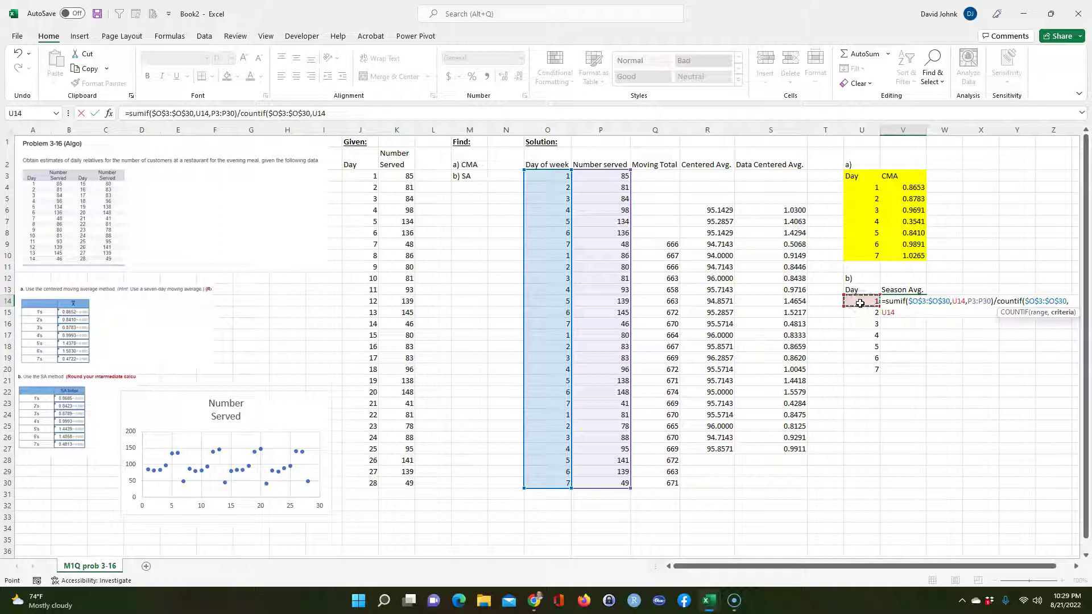
{"action": "type", "text": "_"}
{"action": "key", "text": "Return"}
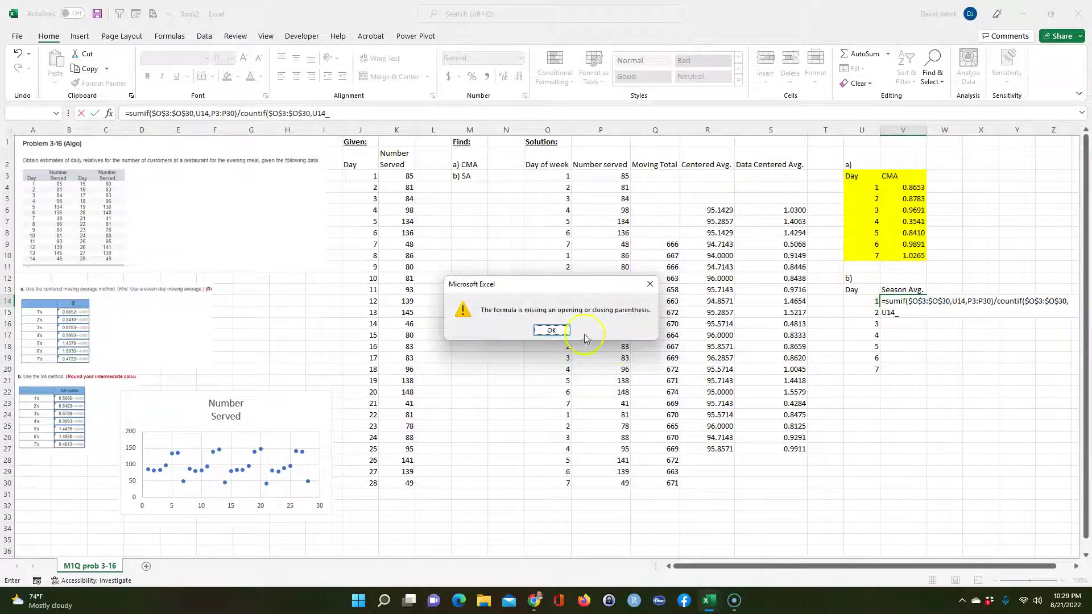
{"action": "left_click", "coordinate": [550, 330]}
{"action": "left_click", "coordinate": [903, 313]}
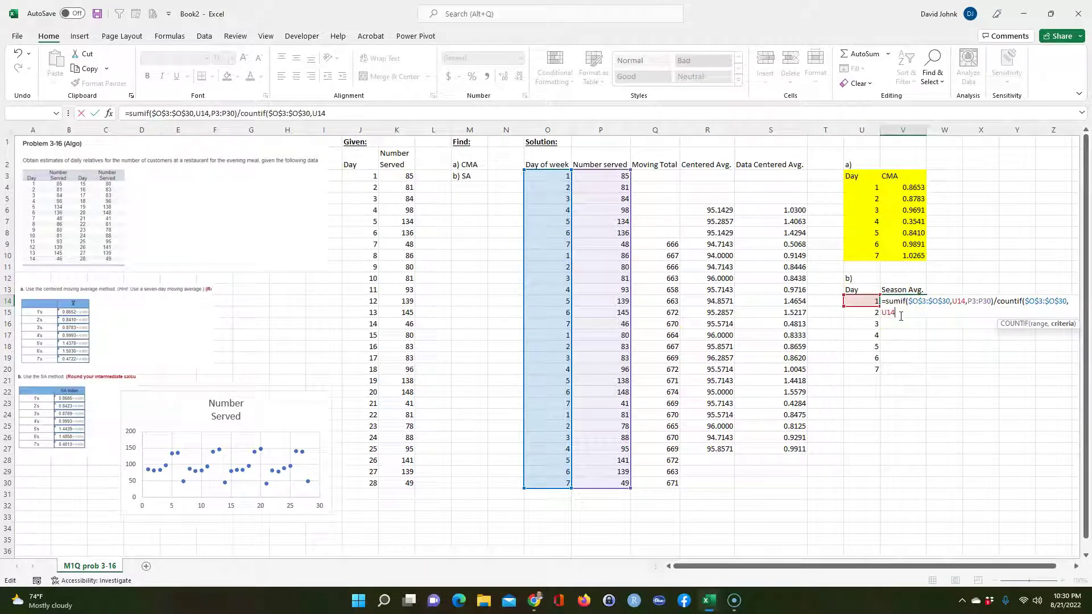
{"action": "type", "text": ")"}
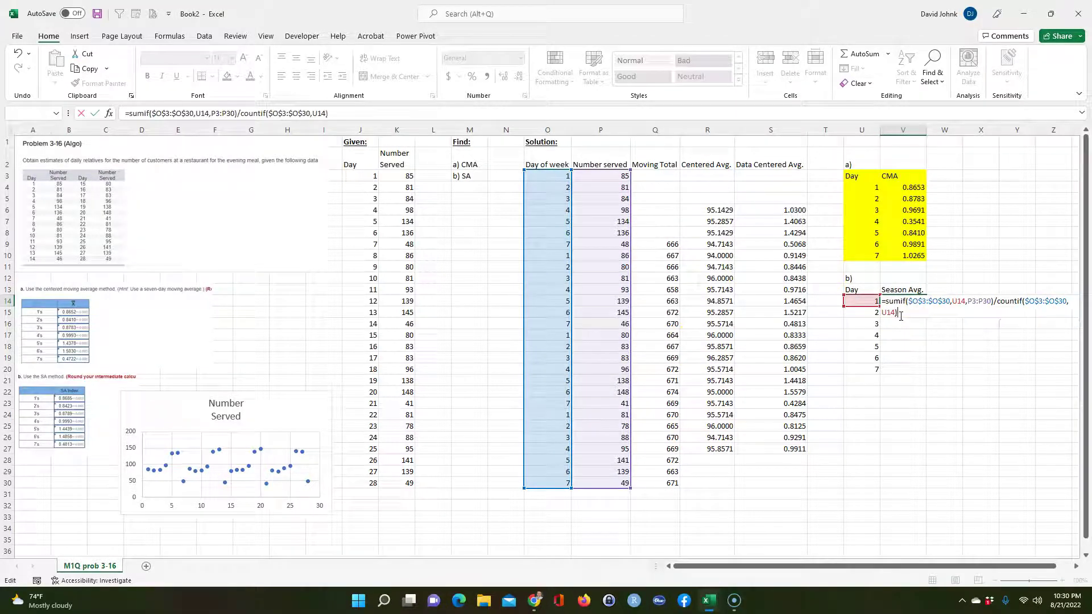
{"action": "key", "text": "Return"}
Fill the season average formula from V14 down to V20 and inspect the ranges referenced in V15
{"action": "left_click", "coordinate": [901, 300]}
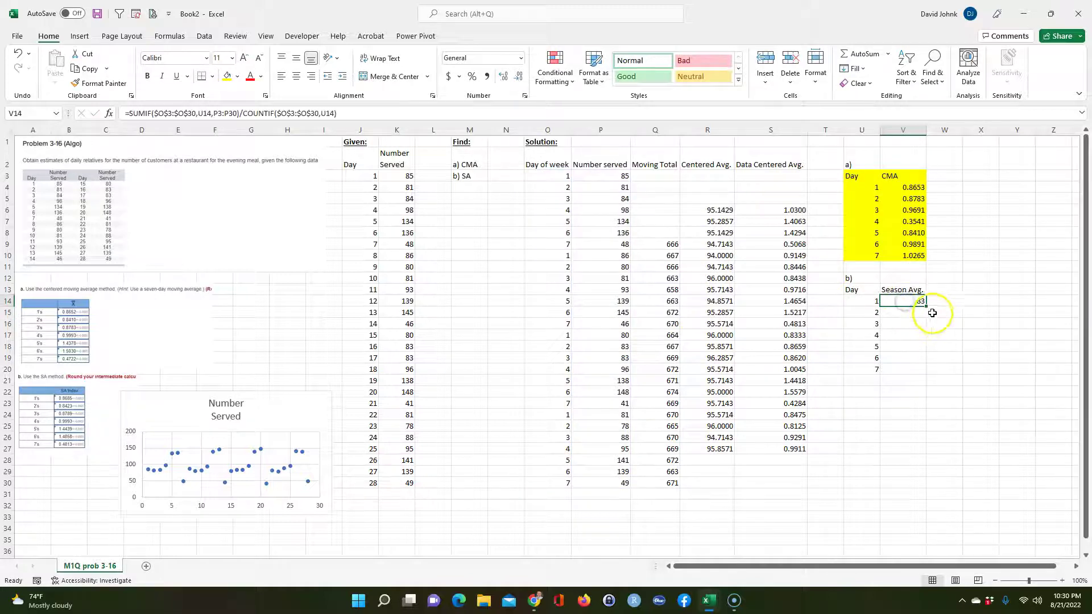
{"action": "left_click_drag", "start_coordinate": [926, 306], "coordinate": [912, 373]}
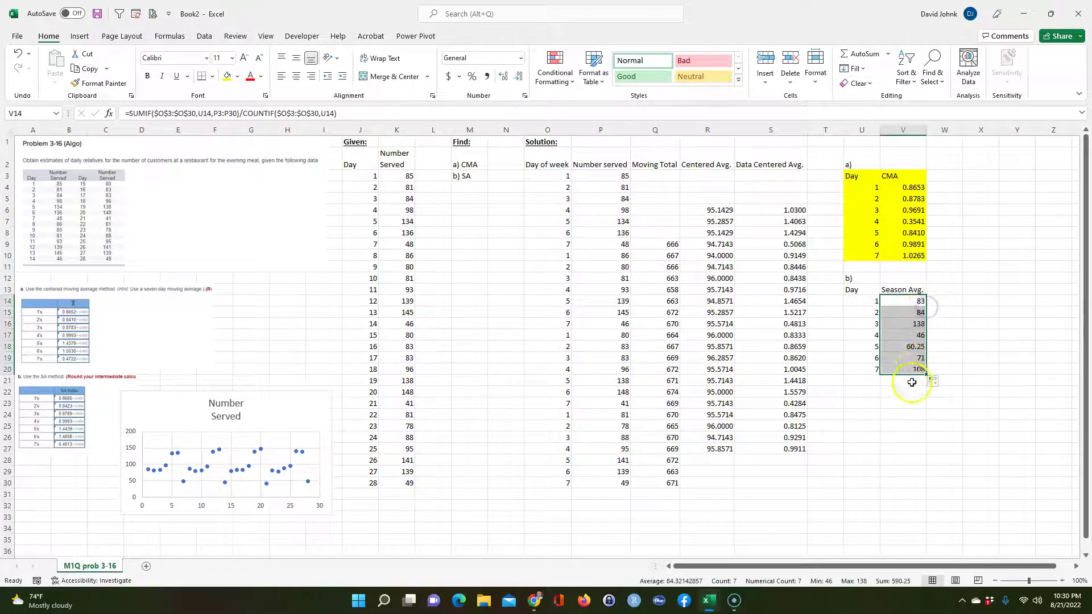
{"action": "double_click", "coordinate": [909, 313]}
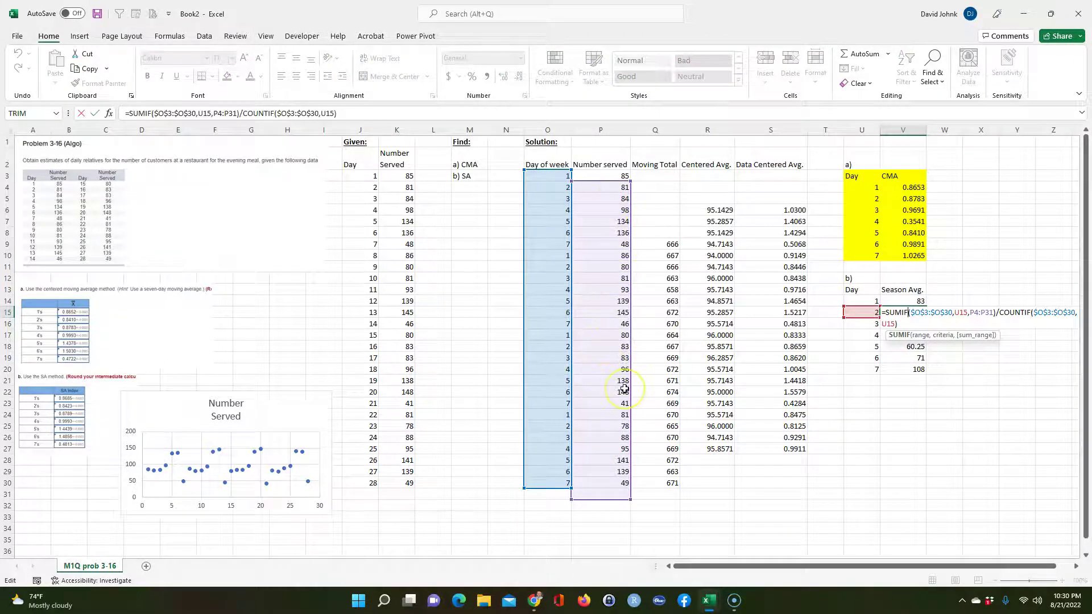
{"action": "left_click", "coordinate": [825, 459]}
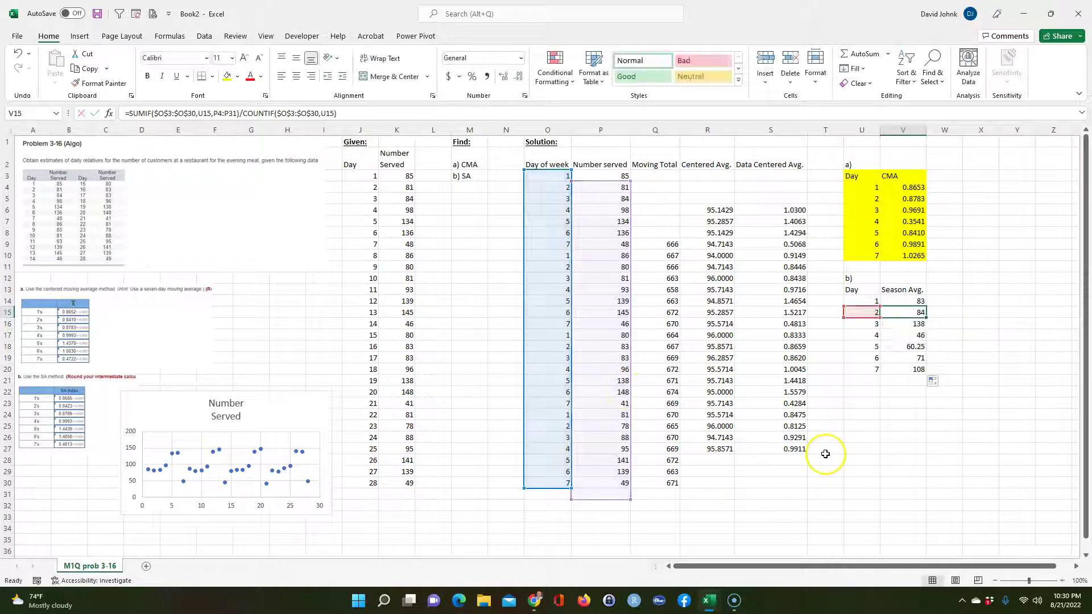
Make the V14 sum range absolute as $P$3:$P$30 and refill the season average formula down to V20
{"action": "double_click", "coordinate": [901, 303]}
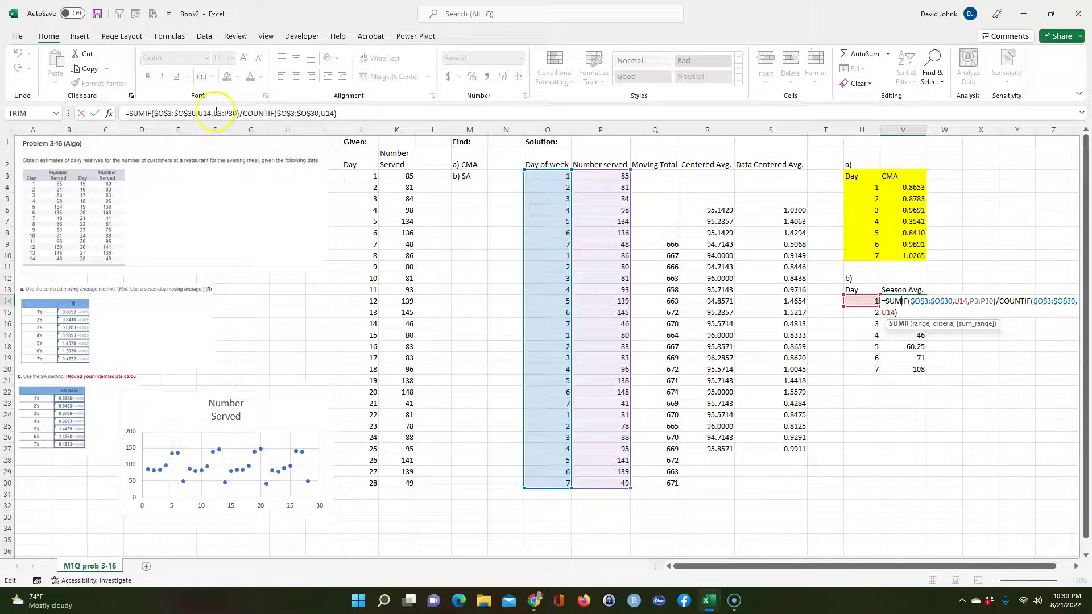
{"action": "left_click_drag", "start_coordinate": [215, 113], "coordinate": [238, 113]}
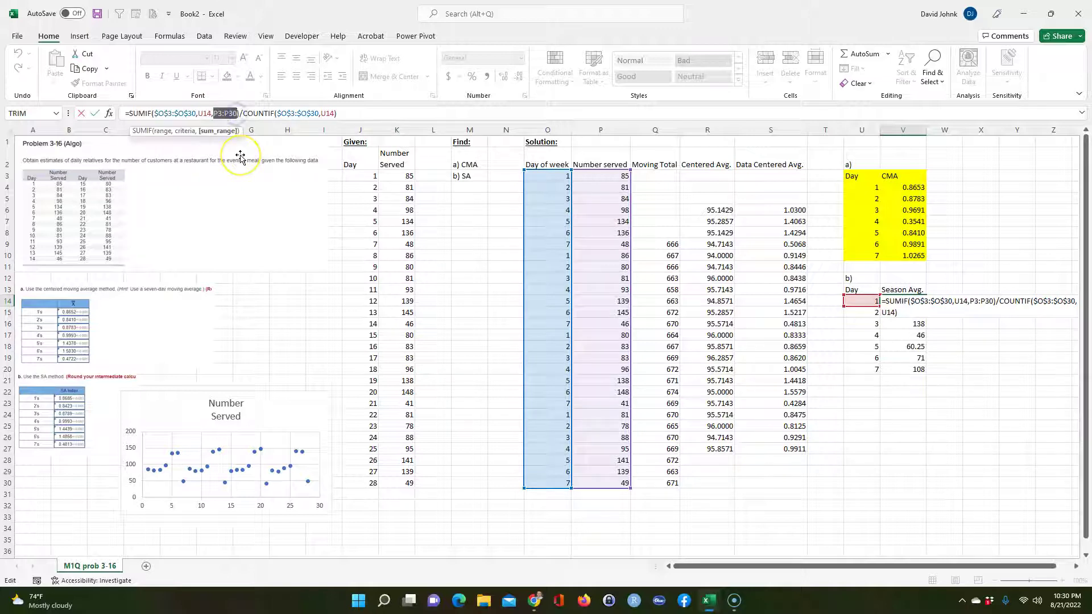
{"action": "key", "text": "F4"}
{"action": "key", "text": "ctrl+Return"}
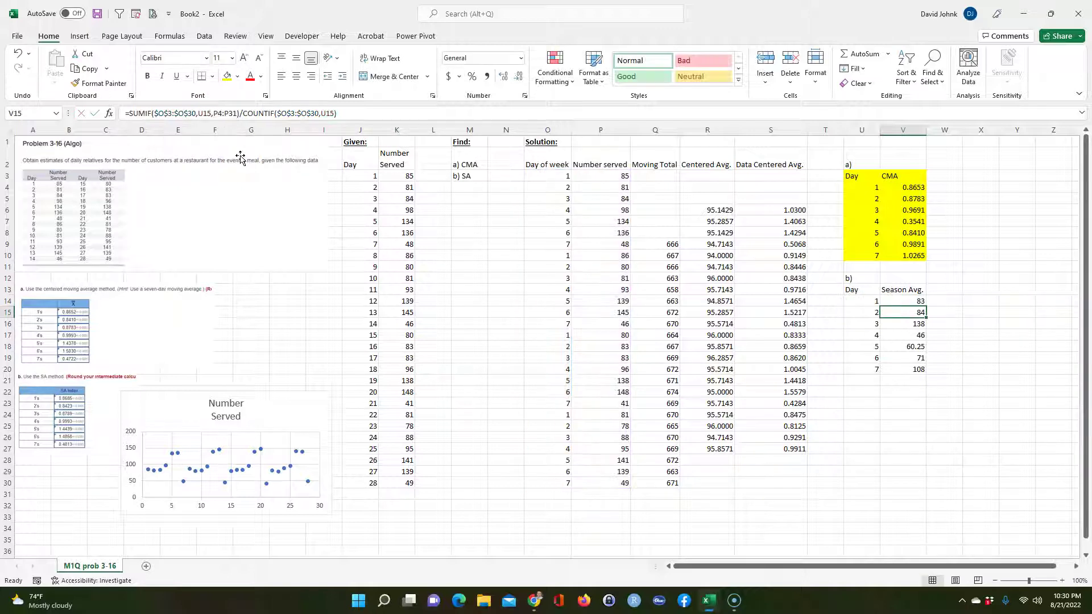
{"action": "double_click", "coordinate": [925, 307]}
Inspect the ranges referenced by the season average formulas in V15 and V17
{"action": "double_click", "coordinate": [910, 313]}
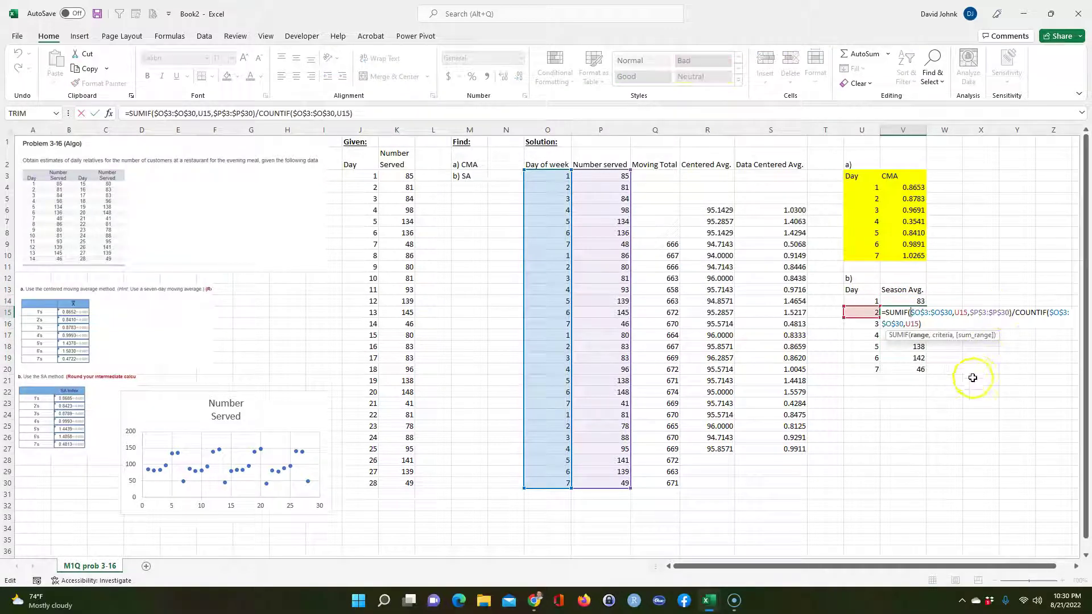
{"action": "key", "text": "Return"}
{"action": "left_click", "coordinate": [912, 338]}
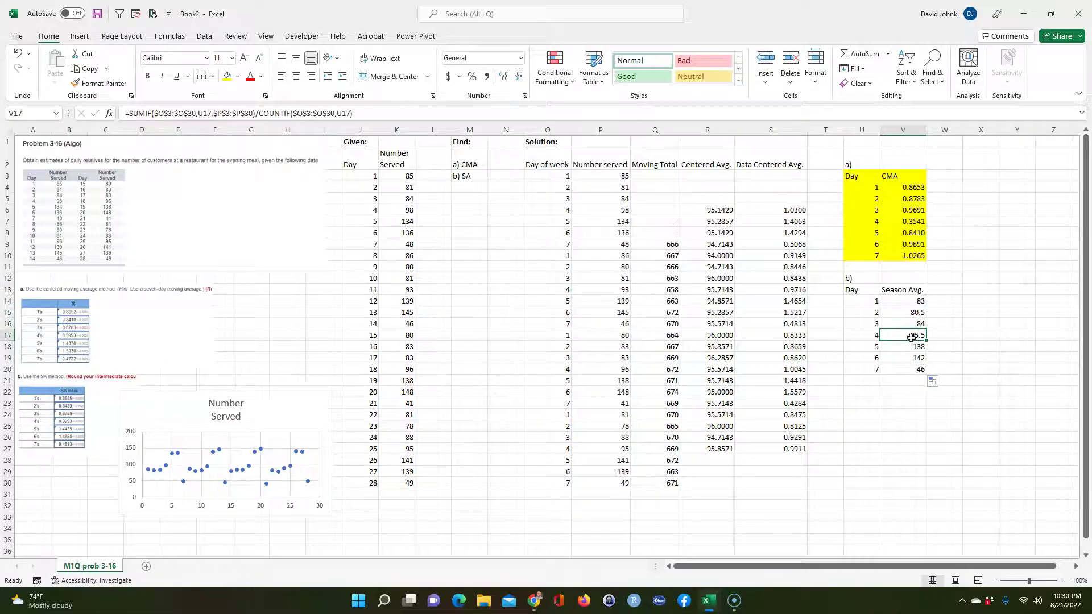
{"action": "double_click", "coordinate": [911, 337]}
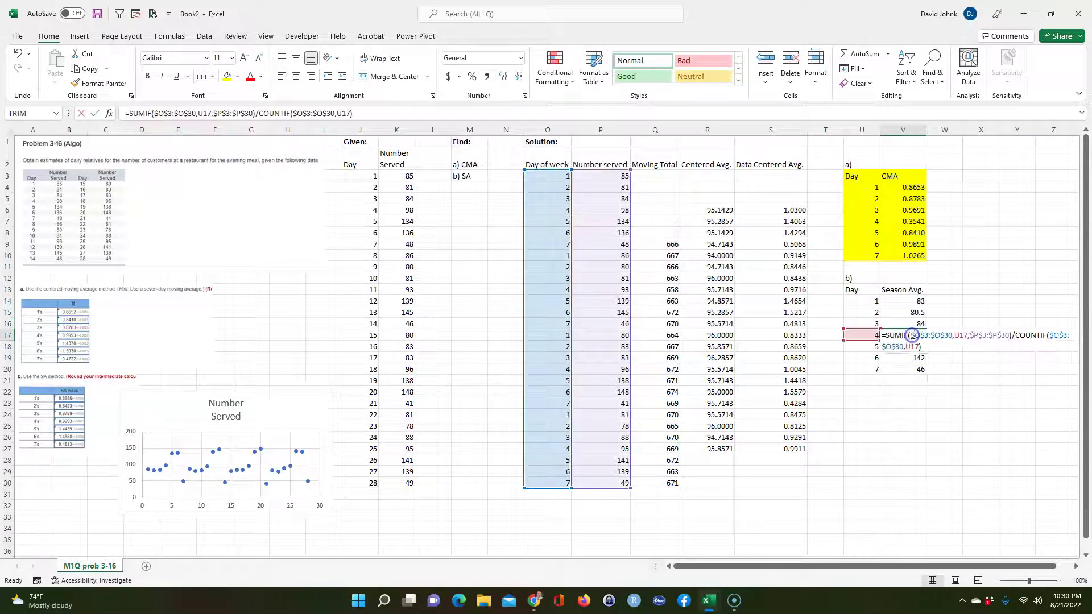
{"action": "key", "text": "Return"}
{"action": "left_click", "coordinate": [905, 428]}
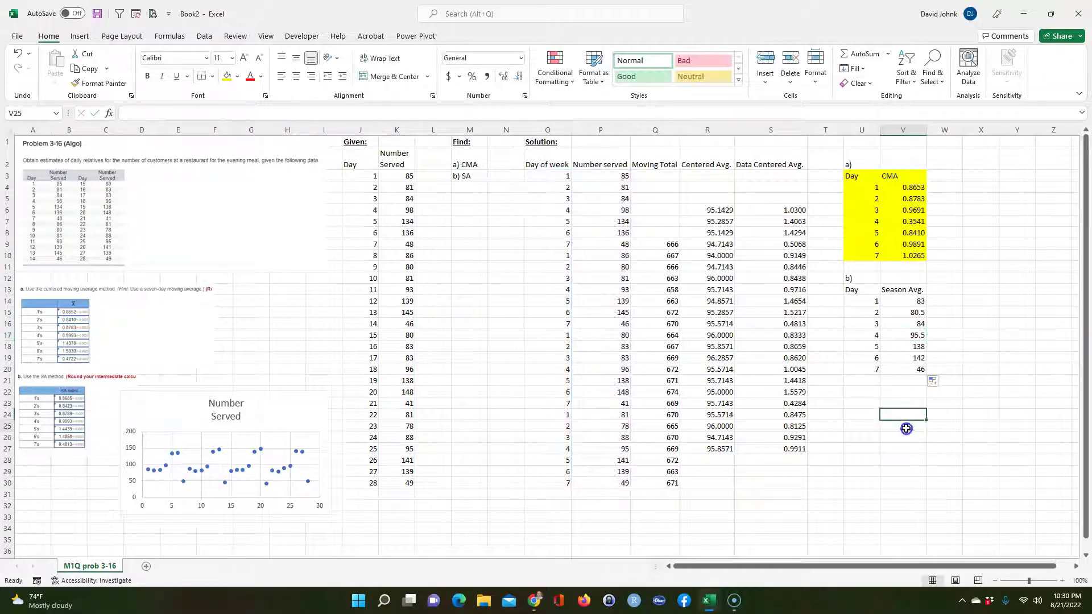
Enter the header SA Index in W13, beside the Season Avg. header
{"action": "left_click", "coordinate": [935, 290]}
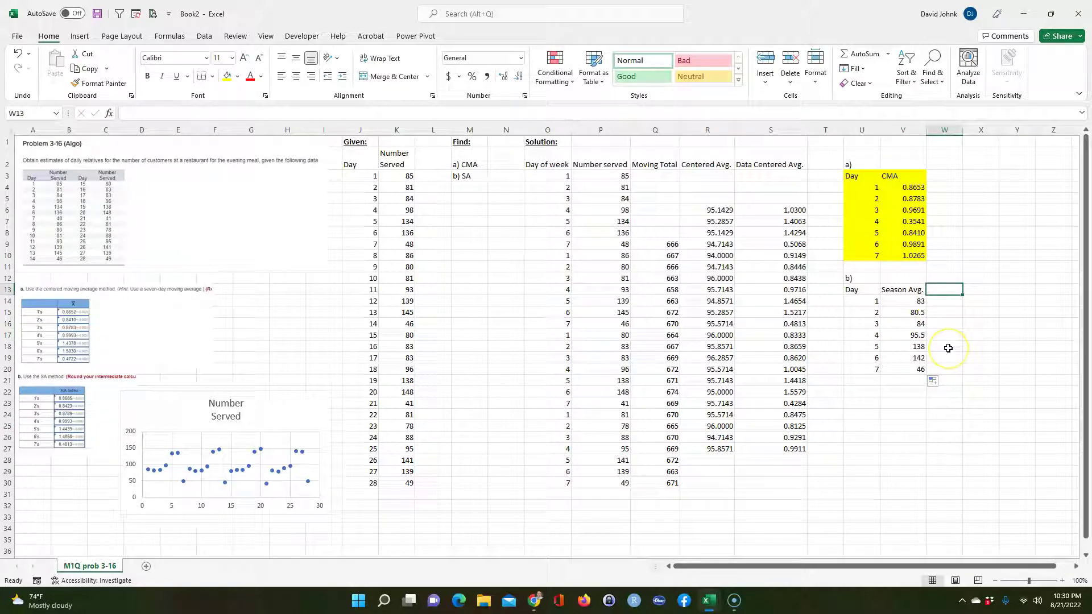
{"action": "type", "text": "S"}
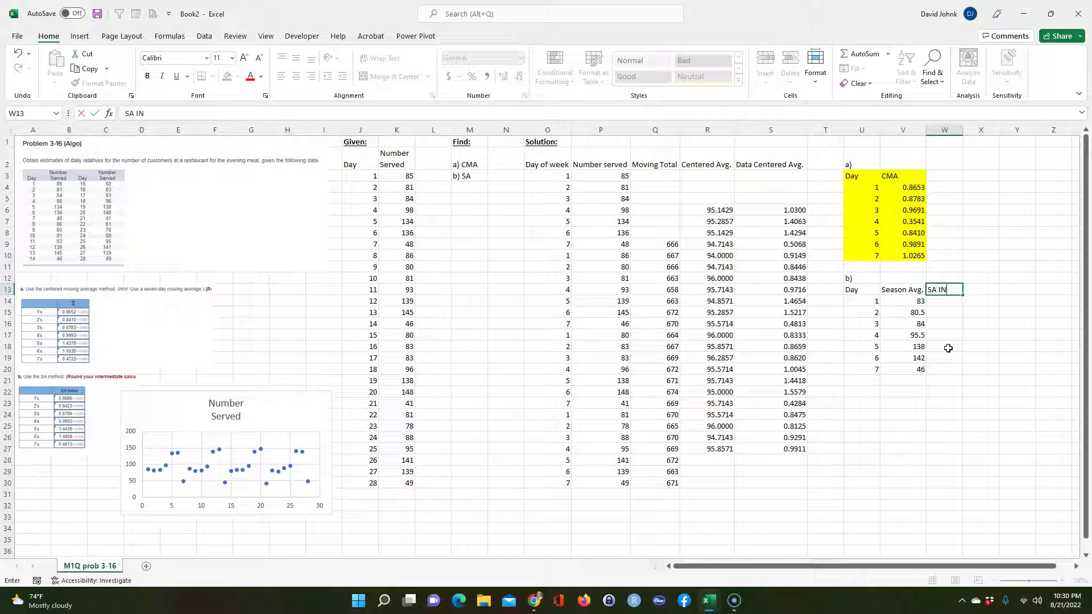
{"action": "type", "text": "A Indes"}
{"action": "key", "text": "BackSpace"}
{"action": "type", "text": "x"}
{"action": "key", "text": "Return"}
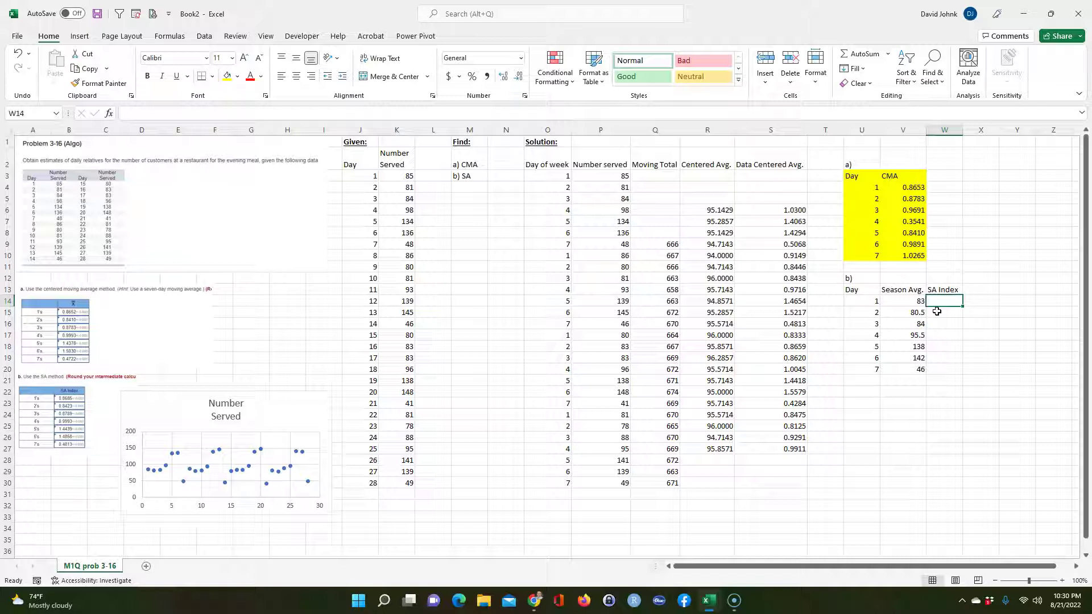
Calculate the overall average of the seven season averages in V21 with =AVERAGE(V14:V20)
{"action": "left_click", "coordinate": [902, 380]}
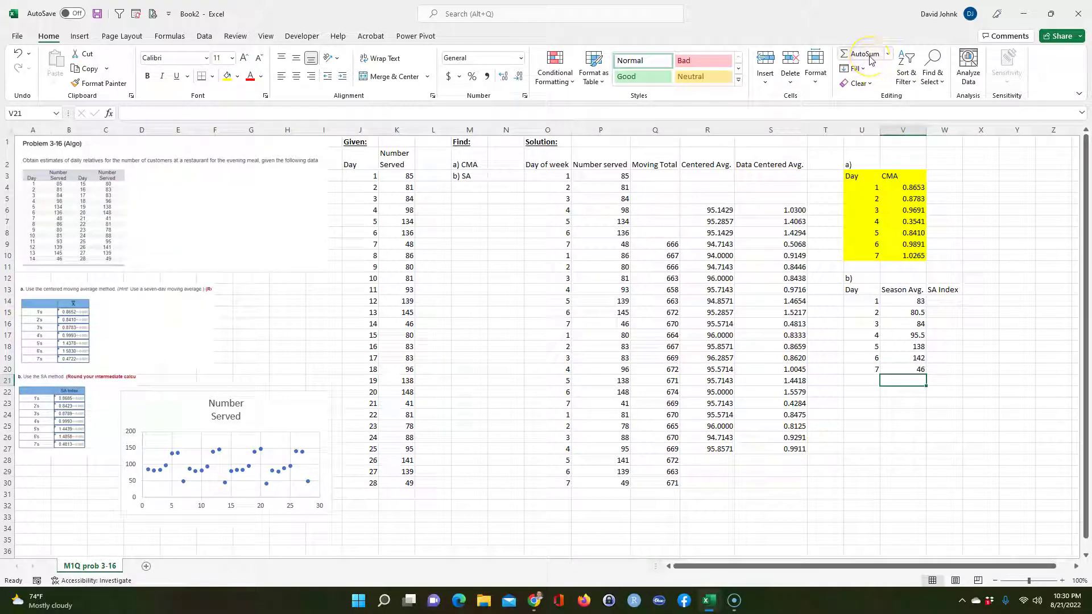
{"action": "left_click", "coordinate": [888, 53]}
{"action": "left_click", "coordinate": [869, 83]}
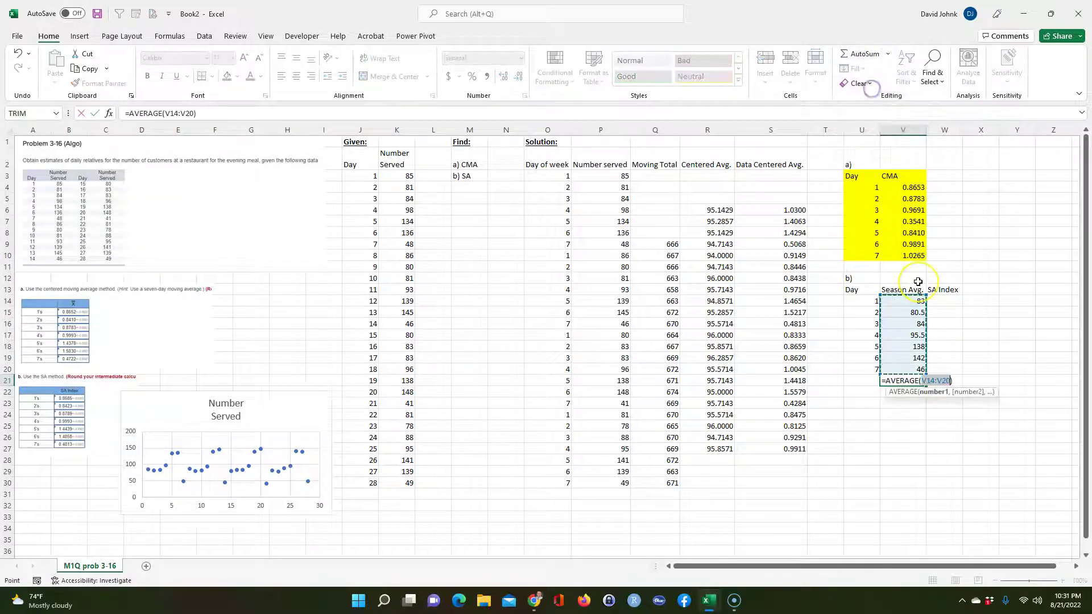
{"action": "key", "text": "Return"}
Enter =V14/$V$21 in W14 to compute the day 1 SA index
{"action": "left_click", "coordinate": [940, 303]}
{"action": "type", "text": "="}
{"action": "left_click", "coordinate": [917, 300]}
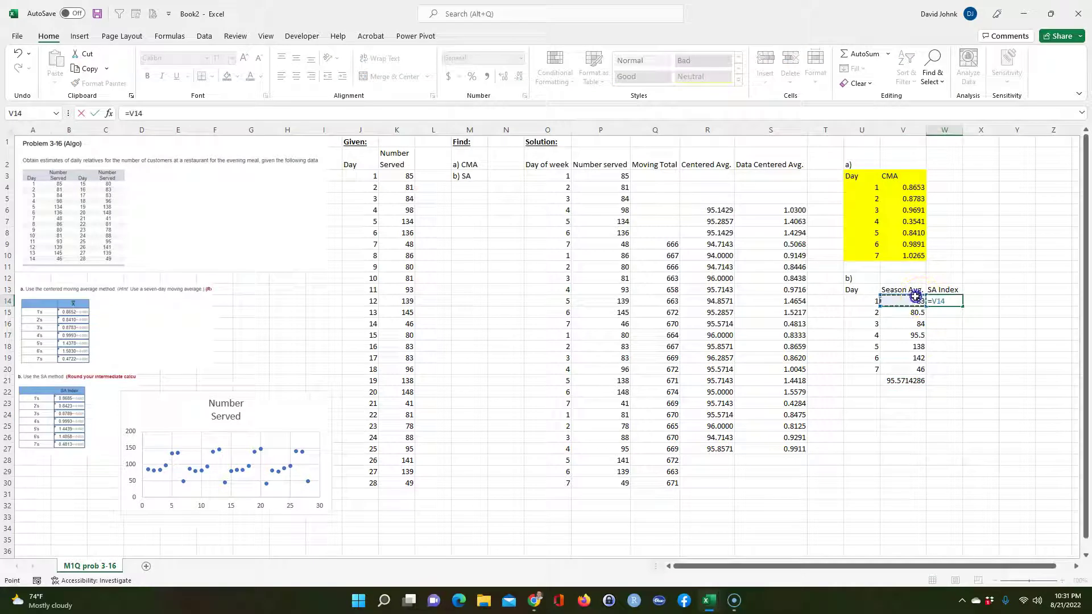
{"action": "type", "text": "/"}
{"action": "left_click", "coordinate": [905, 379]}
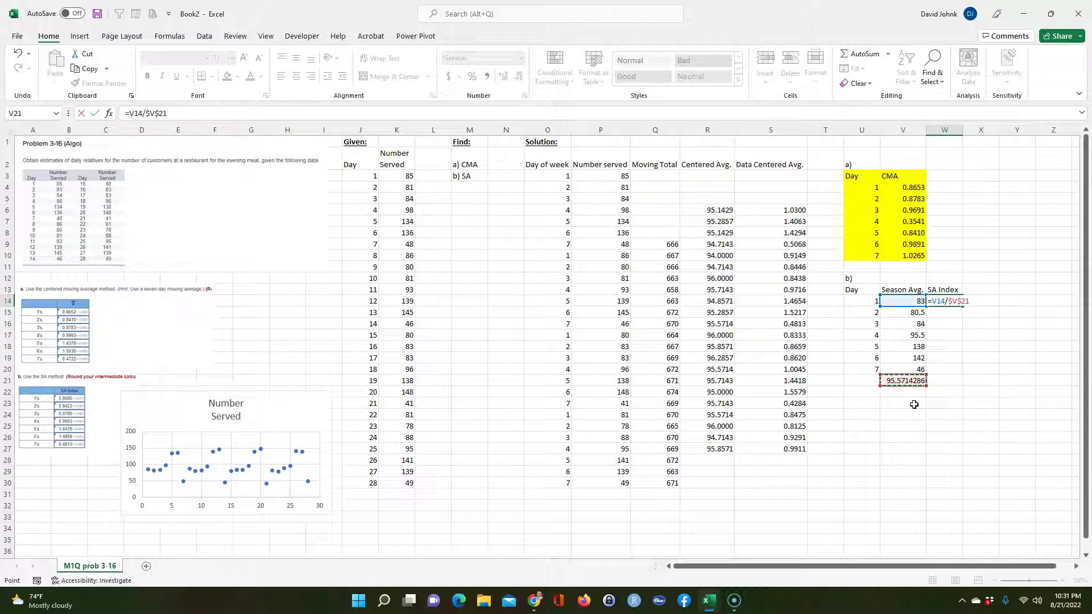
{"action": "key", "text": "Return"}
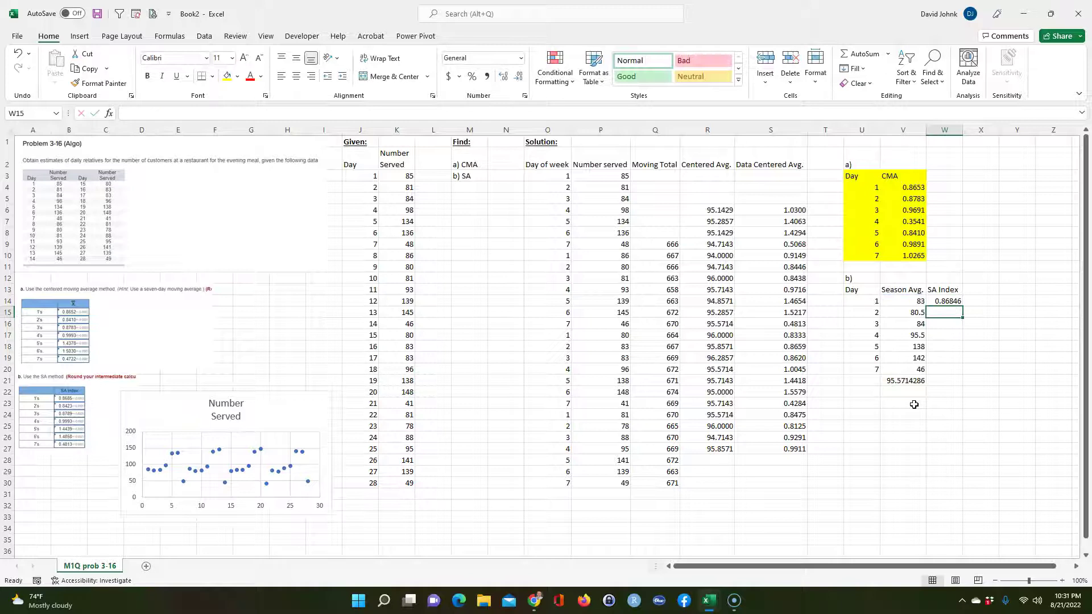
Format the SA index in W14 to four decimal places and fill it down to W20
{"action": "left_click", "coordinate": [944, 300]}
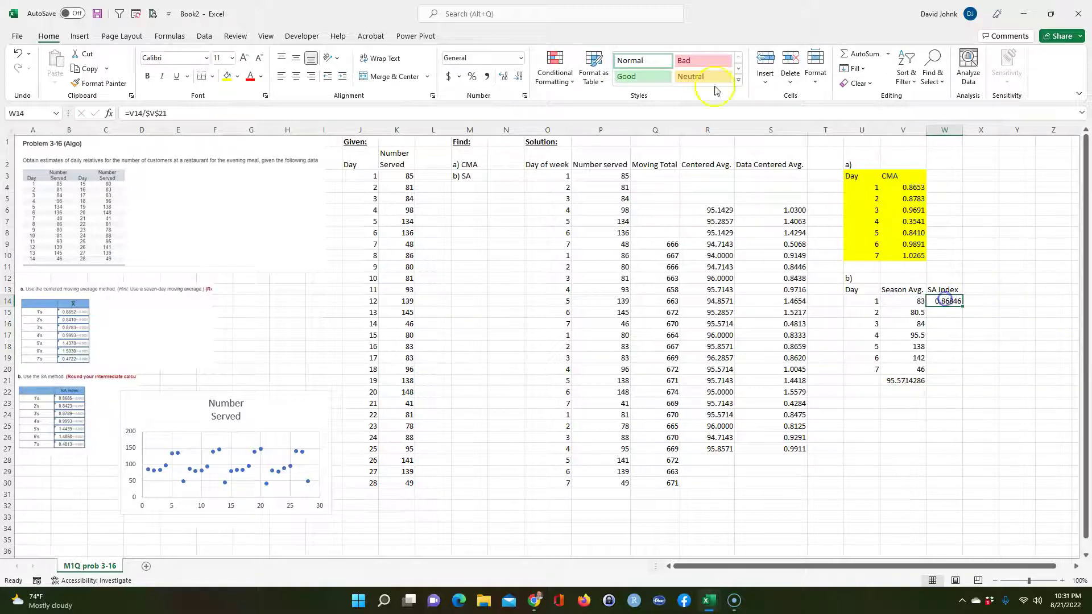
{"action": "left_click", "coordinate": [519, 78]}
{"action": "left_click", "coordinate": [519, 78]}
{"action": "left_click_drag", "start_coordinate": [962, 306], "coordinate": [952, 370]}
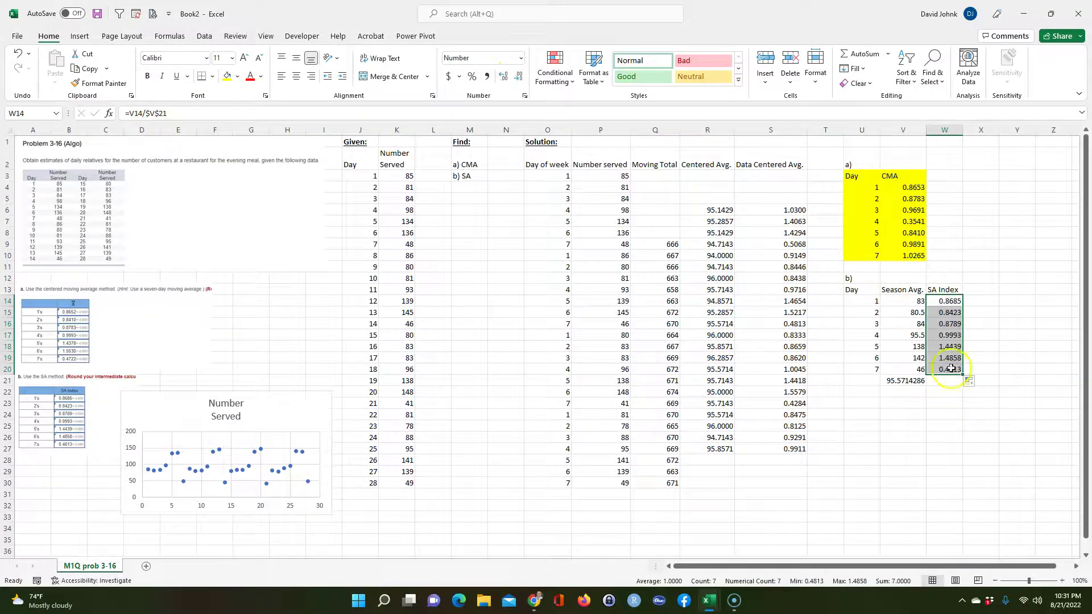
Highlight the part b Day column U13:U20 and SA Index column W13:W20 in yellow
{"action": "left_click_drag", "start_coordinate": [858, 290], "coordinate": [863, 370]}
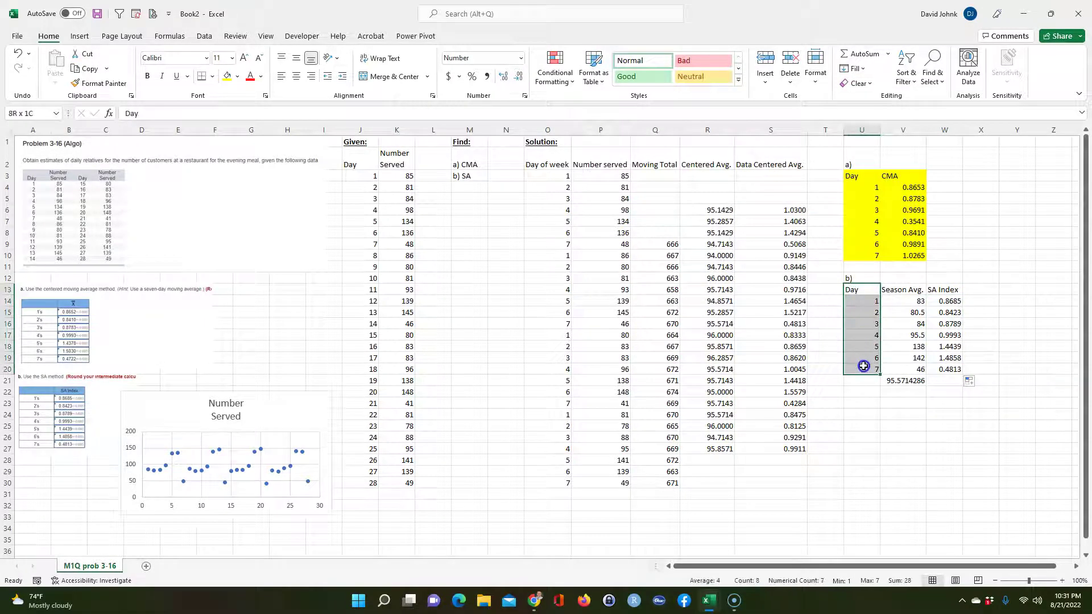
{"action": "left_click", "coordinate": [228, 78]}
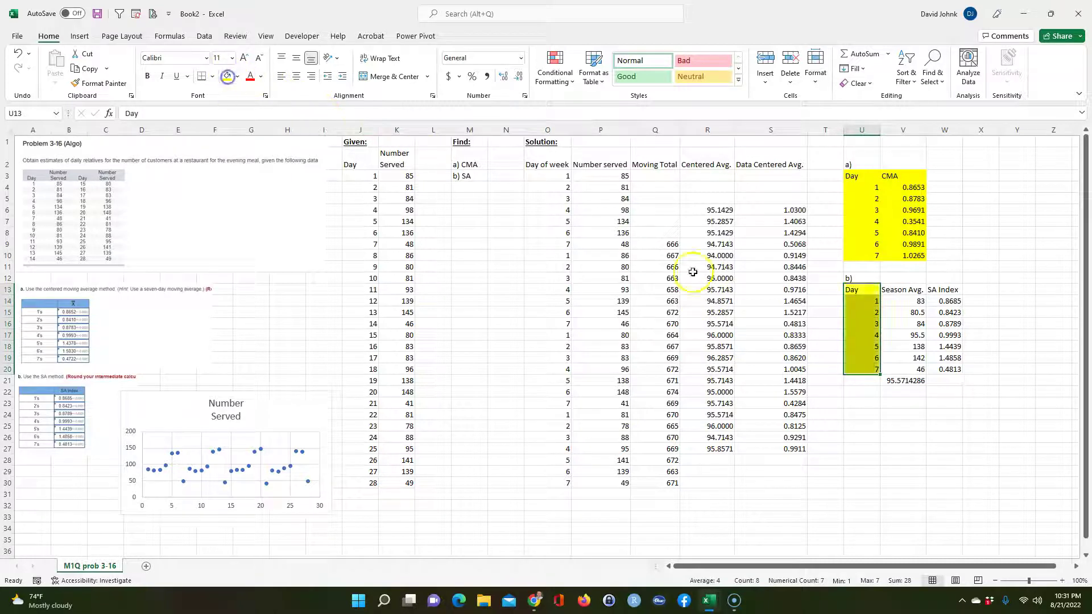
{"action": "left_click_drag", "start_coordinate": [947, 289], "coordinate": [942, 366]}
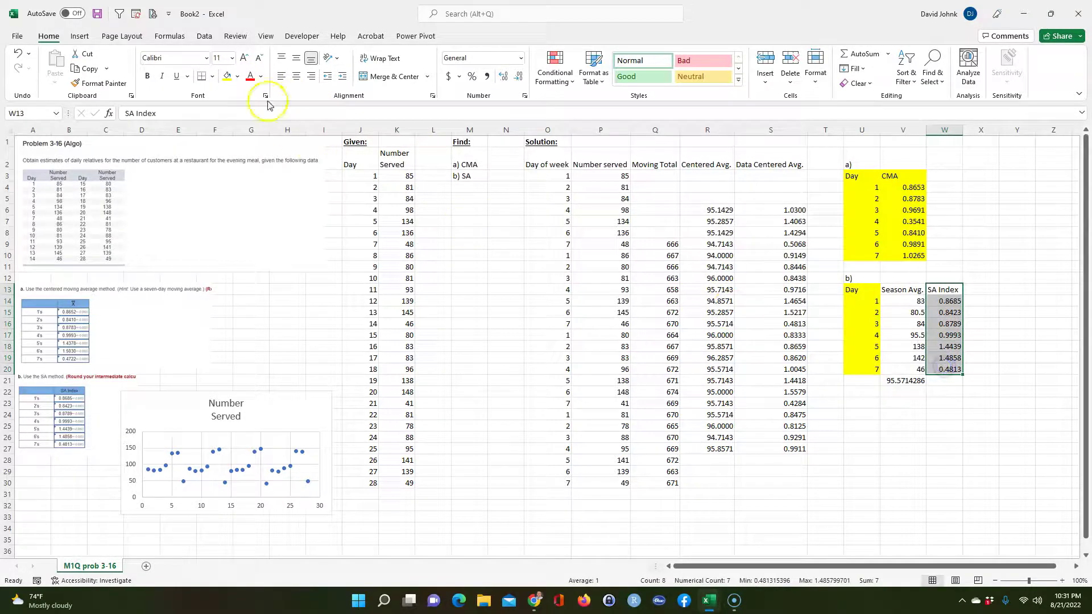
{"action": "left_click", "coordinate": [228, 77]}
{"action": "left_click", "coordinate": [513, 303]}
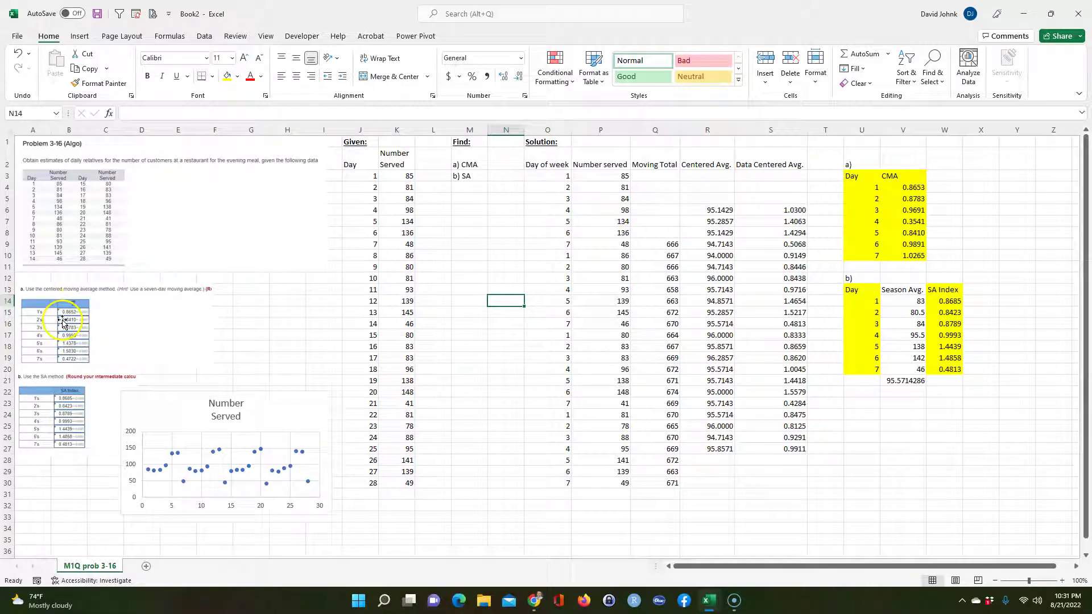
Display the worksheet's formulas to review the Solution columns and both answer tables, and return to showing values
{"action": "left_click", "coordinate": [813, 528]}
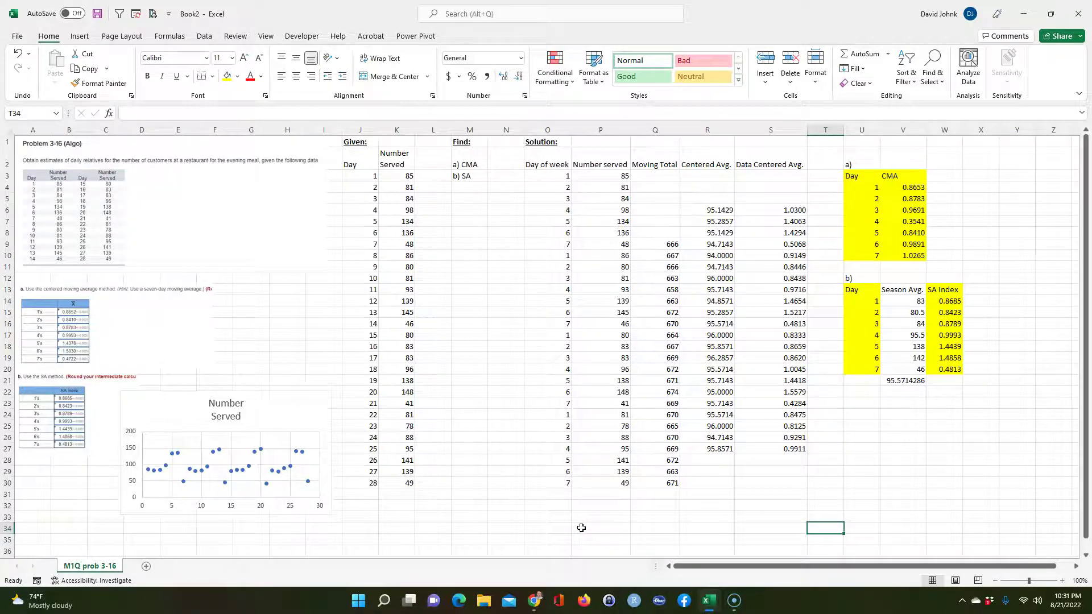
{"action": "key", "text": "ctrl+grave"}
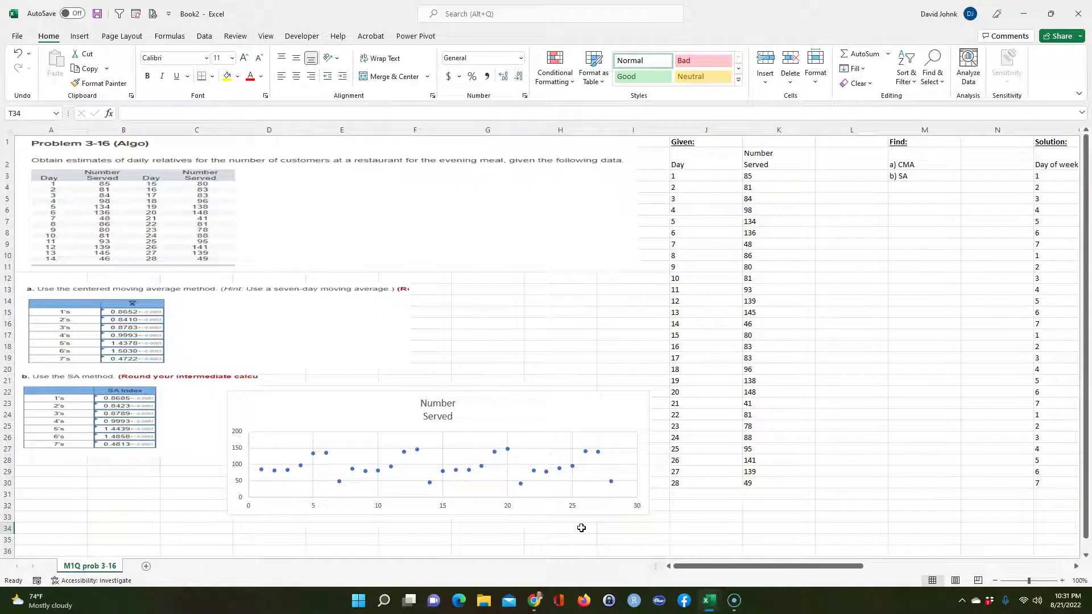
{"action": "left_click_drag", "start_coordinate": [758, 567], "coordinate": [1055, 567]}
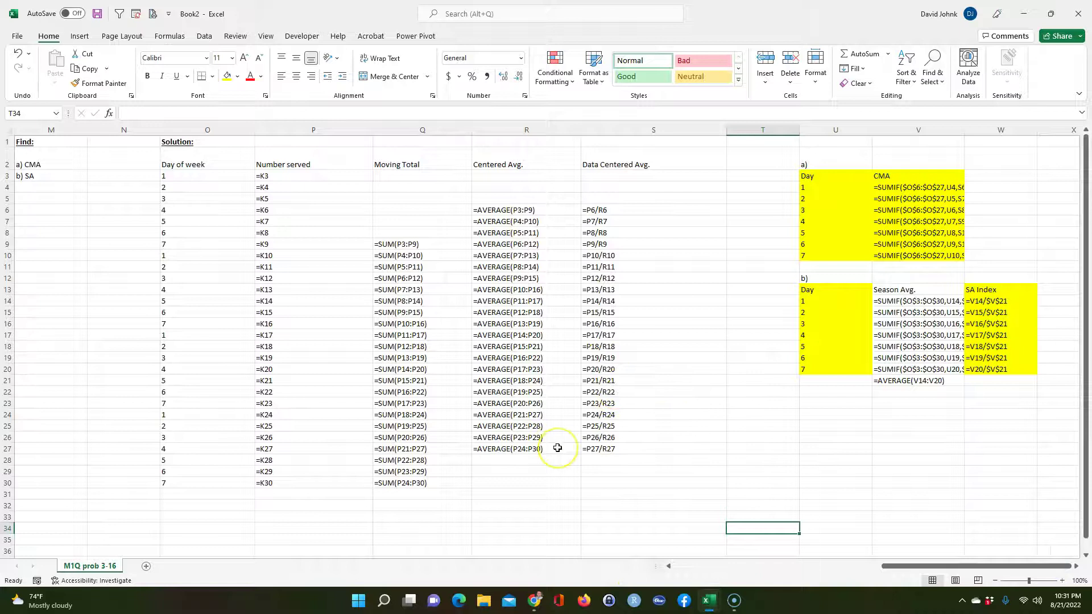
{"action": "key", "text": "ctrl+grave"}
Show the SA index formulas as text by entering =FORMULATEXT(W14) in X14 and filling it down to X20
{"action": "left_click", "coordinate": [540, 301]}
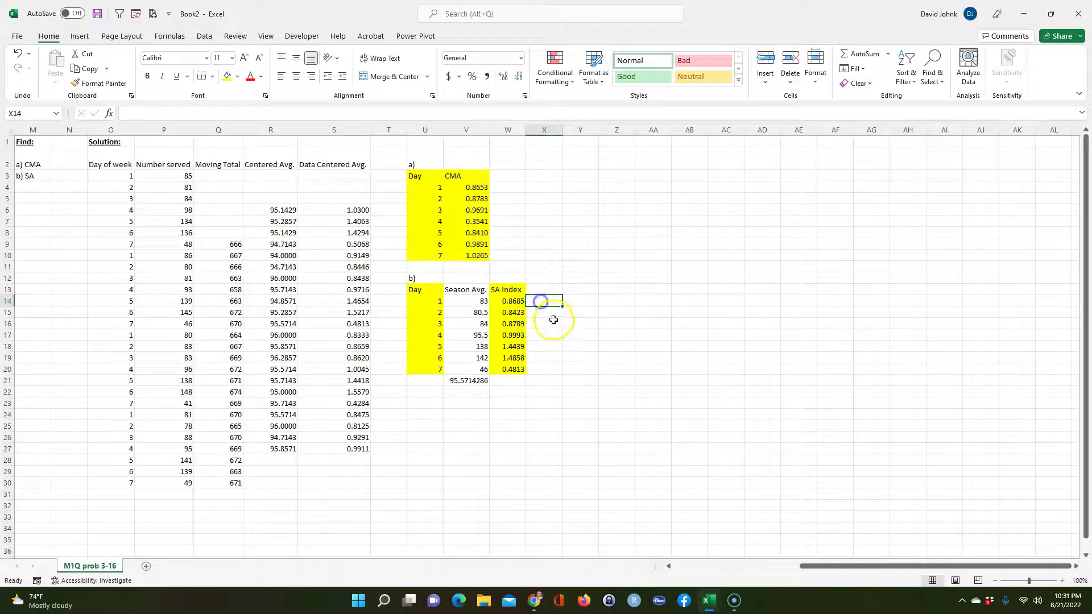
{"action": "type", "text": "=form"}
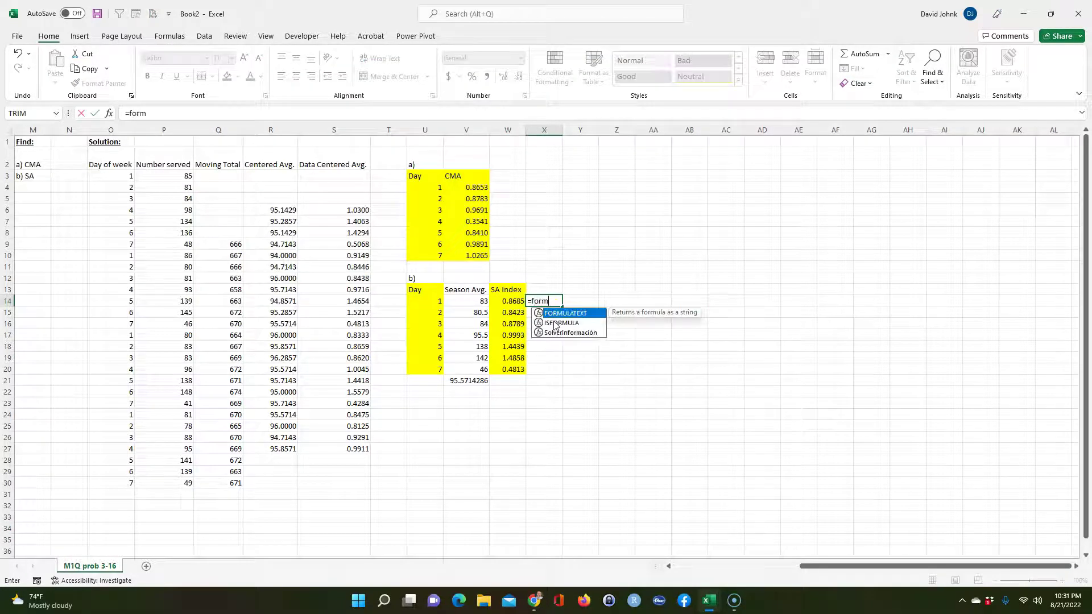
{"action": "double_click", "coordinate": [580, 314]}
{"action": "left_click", "coordinate": [504, 302]}
{"action": "key", "text": "Return"}
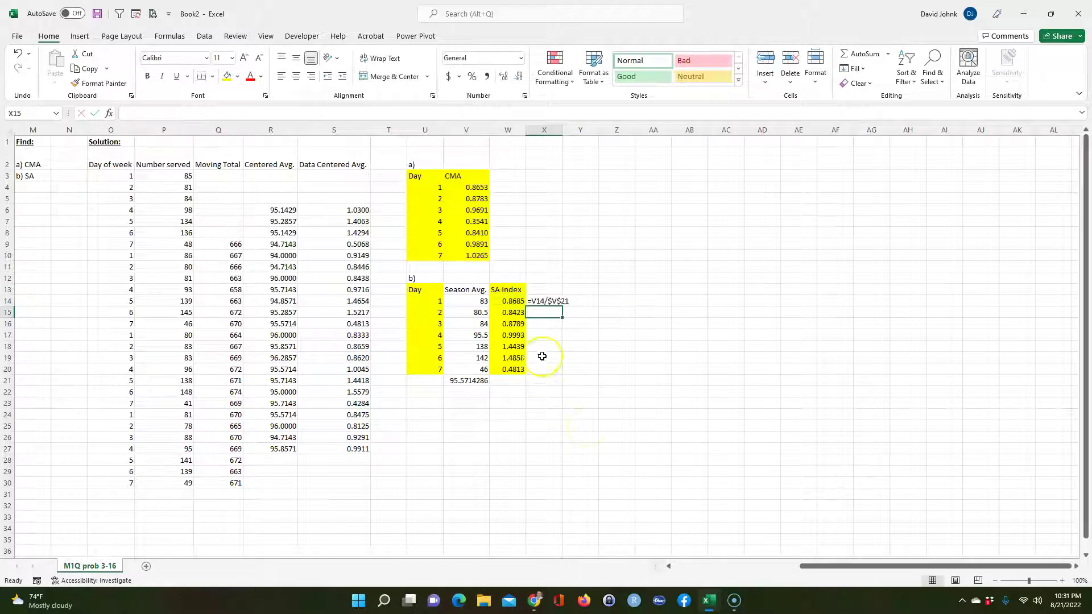
{"action": "left_click", "coordinate": [546, 302]}
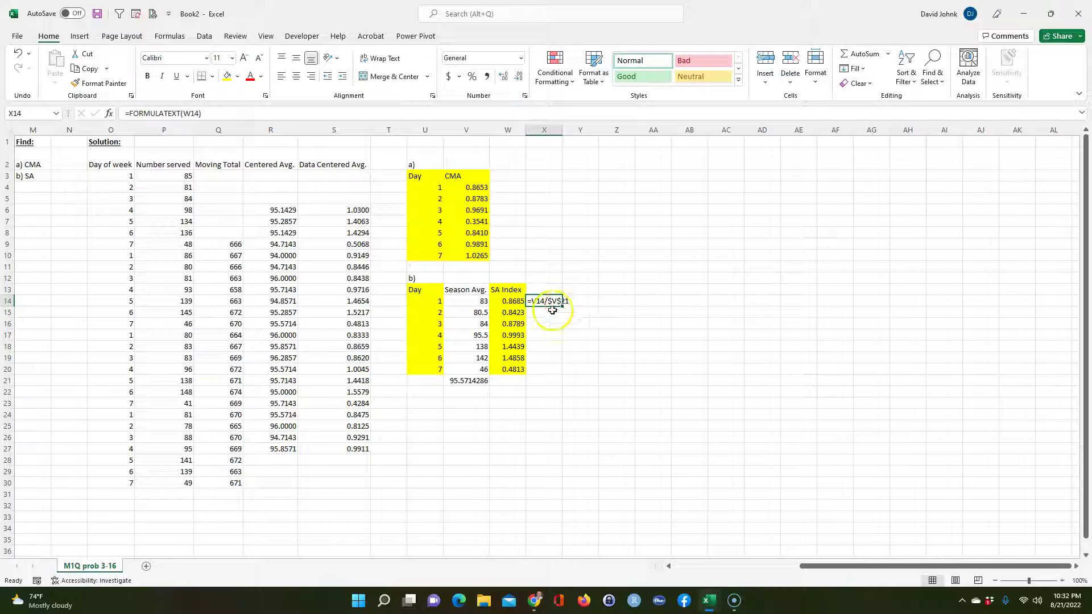
{"action": "double_click", "coordinate": [561, 306]}
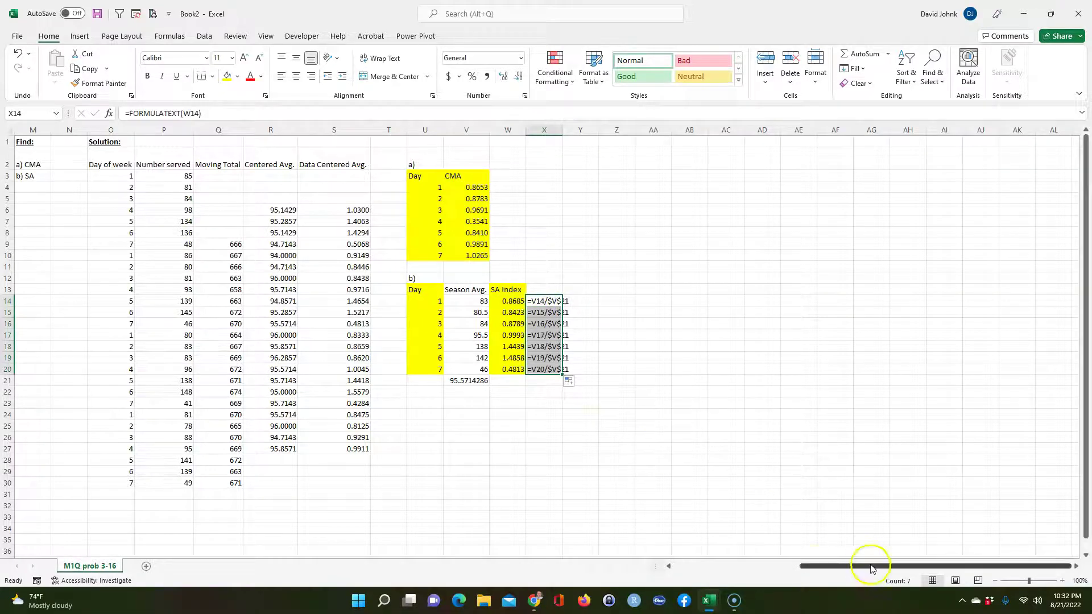
{"action": "left_click_drag", "start_coordinate": [871, 566], "coordinate": [677, 566]}
{"action": "left_click", "coordinate": [461, 422]}
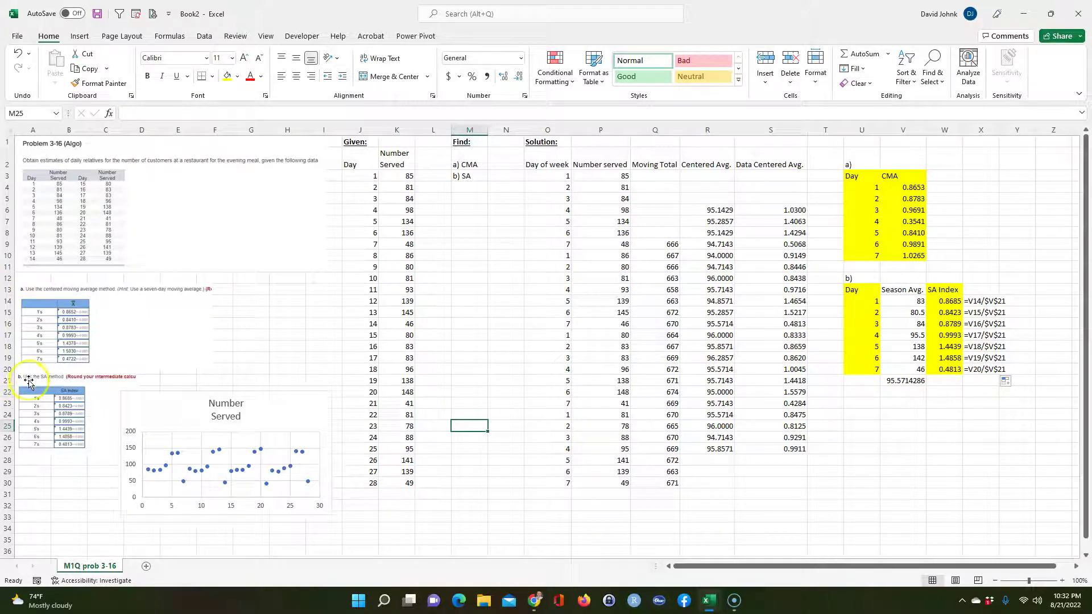
{"action": "left_click", "coordinate": [860, 437]}
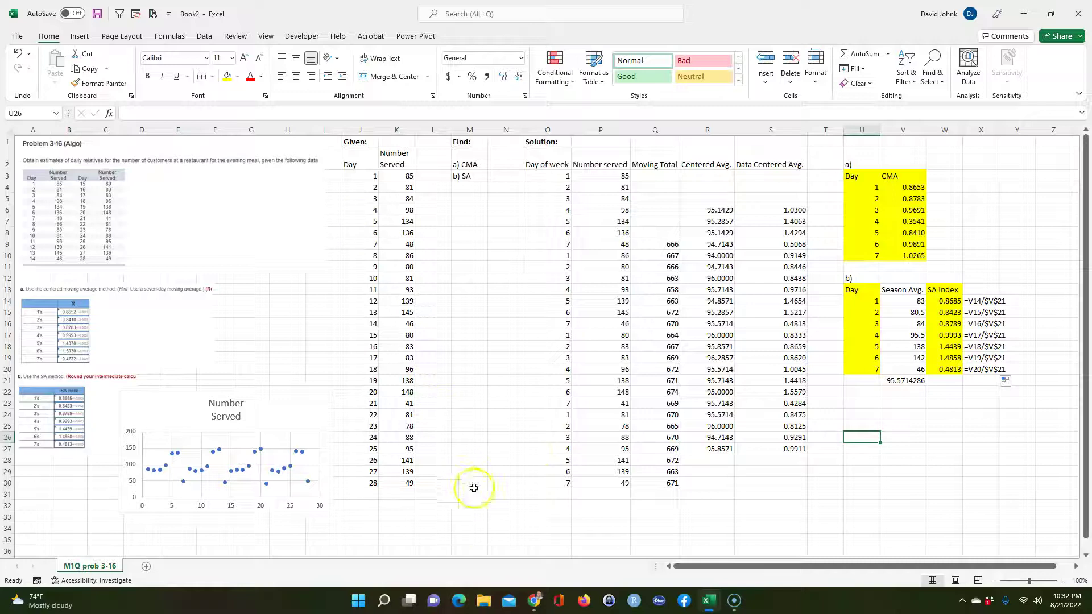
Switch to the course Content page in Chrome and open the "Module One Quiz show your work on Excel" assessment
{"action": "left_click", "coordinate": [535, 600]}
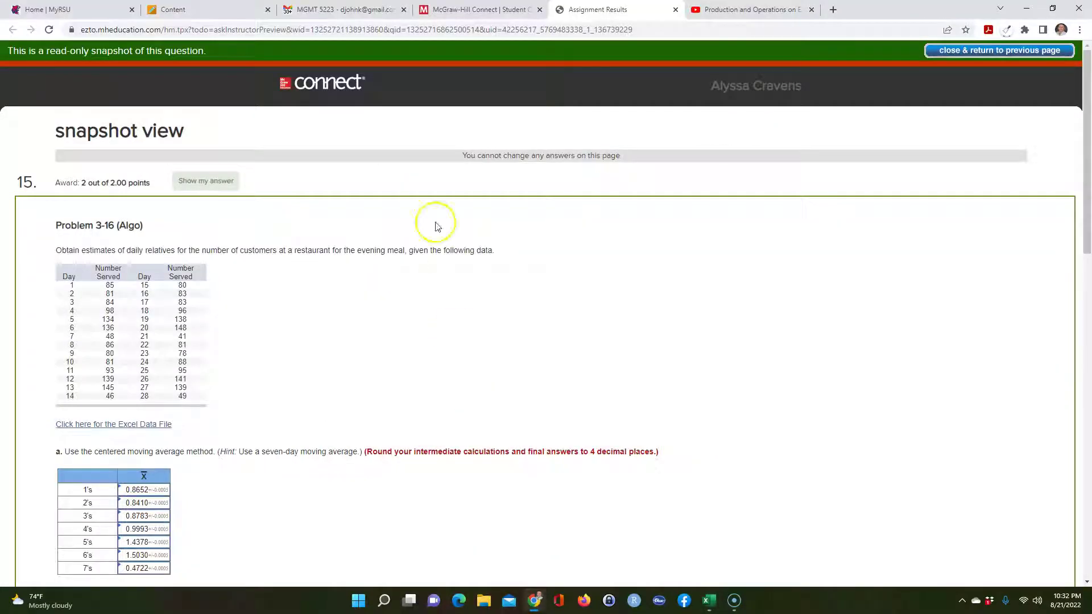
{"action": "left_click", "coordinate": [207, 14]}
{"action": "scroll", "coordinate": [483, 290], "scroll_direction": "down", "scroll_amount": 2}
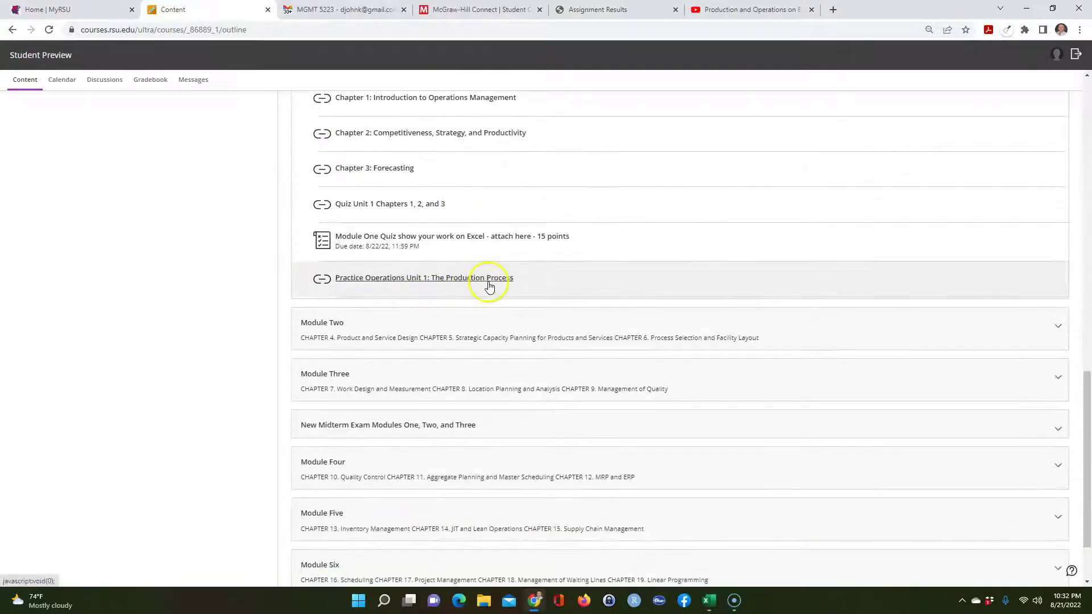
{"action": "scroll", "coordinate": [487, 284], "scroll_direction": "up", "scroll_amount": 1}
{"action": "left_click", "coordinate": [456, 287]}
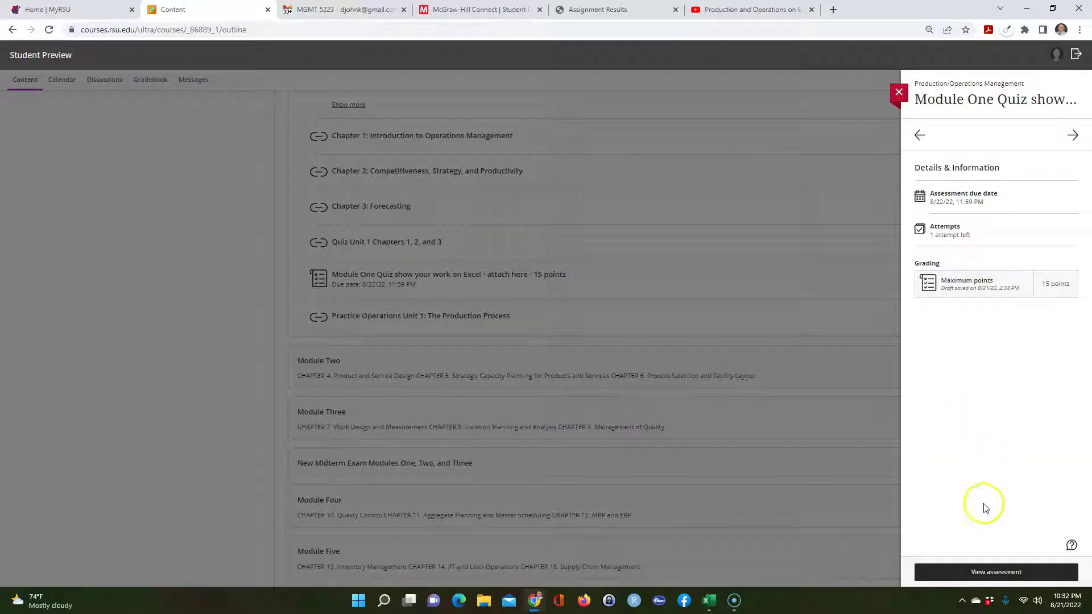
{"action": "left_click", "coordinate": [995, 573]}
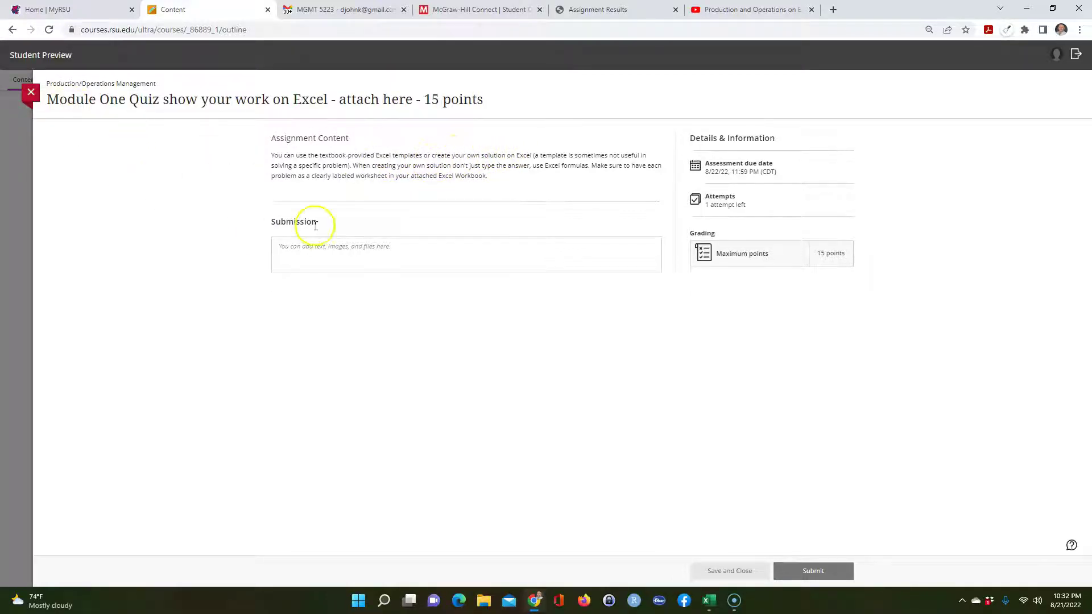
Close the quiz assessment and open the Excel Templates page from Course Resources in the Start Here section
{"action": "left_click", "coordinate": [30, 91]}
{"action": "scroll", "coordinate": [452, 273], "scroll_direction": "up", "scroll_amount": 10}
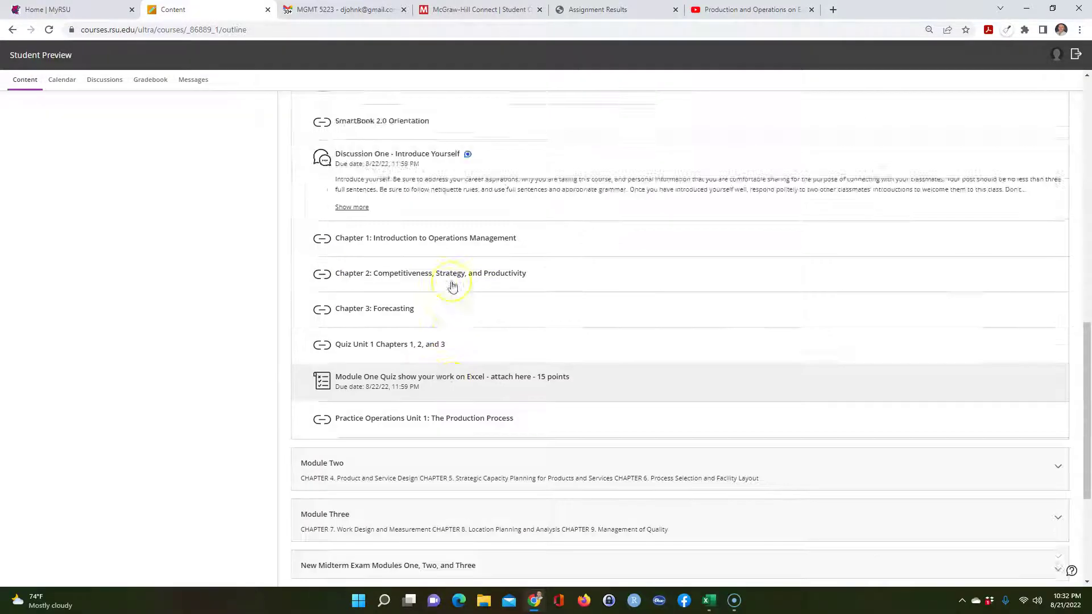
{"action": "scroll", "coordinate": [452, 286], "scroll_direction": "up", "scroll_amount": 3}
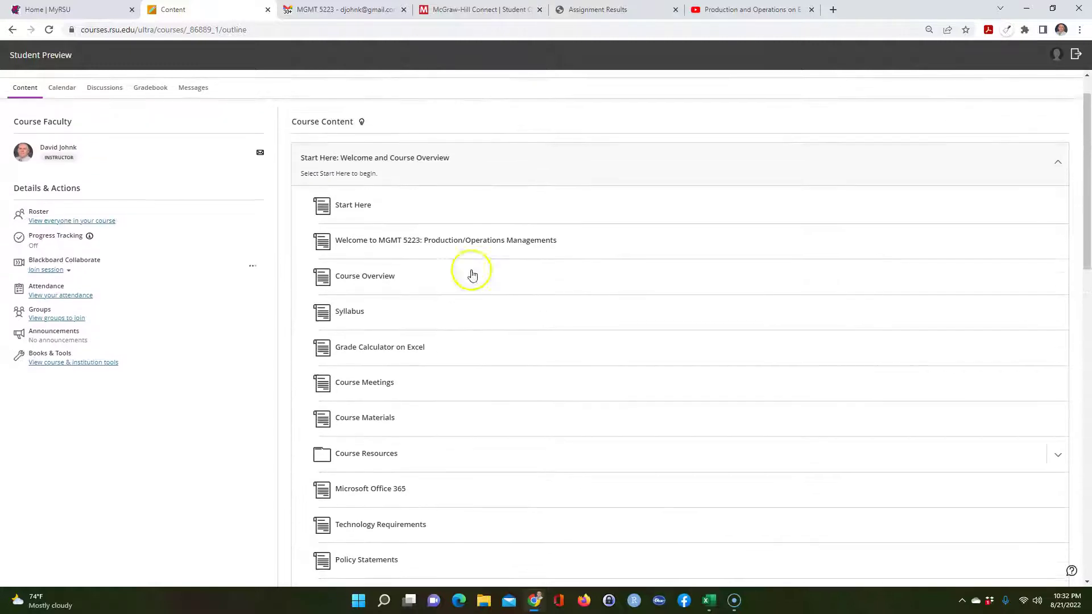
{"action": "left_click", "coordinate": [558, 168]}
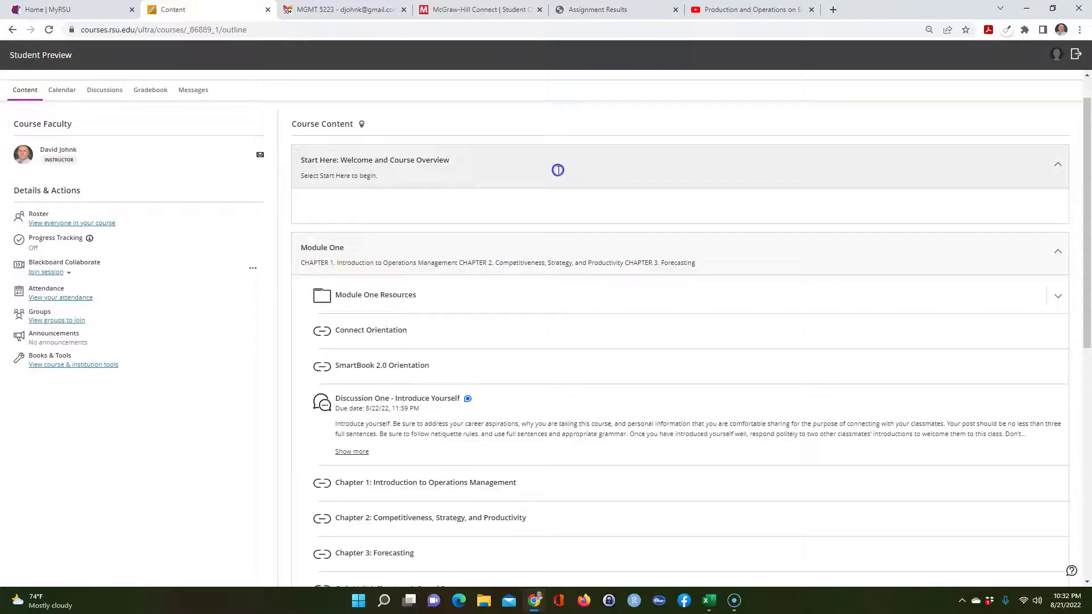
{"action": "left_click", "coordinate": [511, 170]}
{"action": "scroll", "coordinate": [490, 209], "scroll_direction": "down", "scroll_amount": 3}
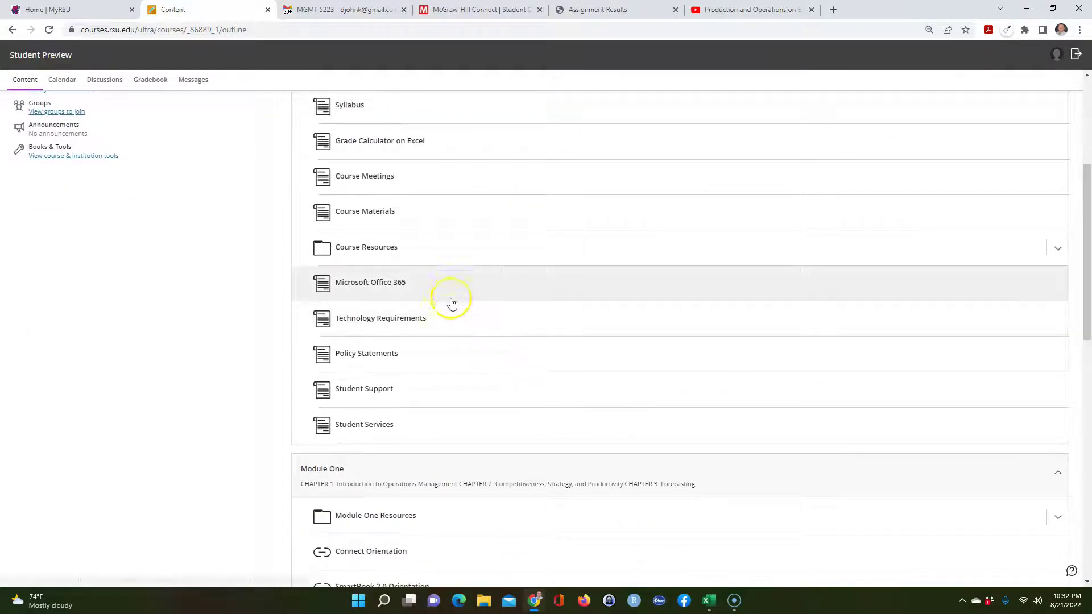
{"action": "left_click", "coordinate": [461, 245]}
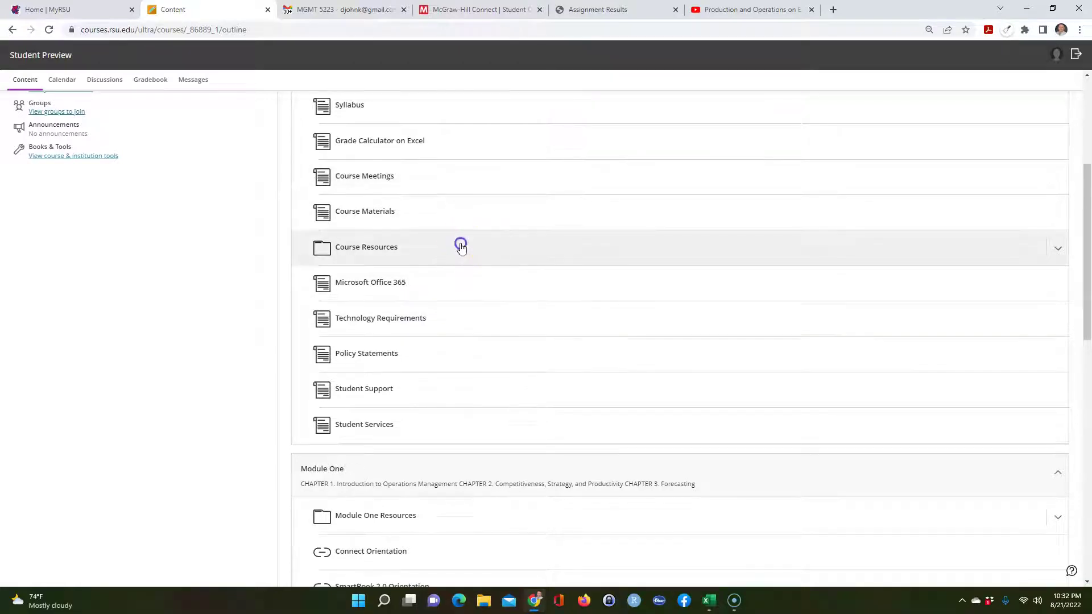
{"action": "scroll", "coordinate": [463, 248], "scroll_direction": "down", "scroll_amount": 1}
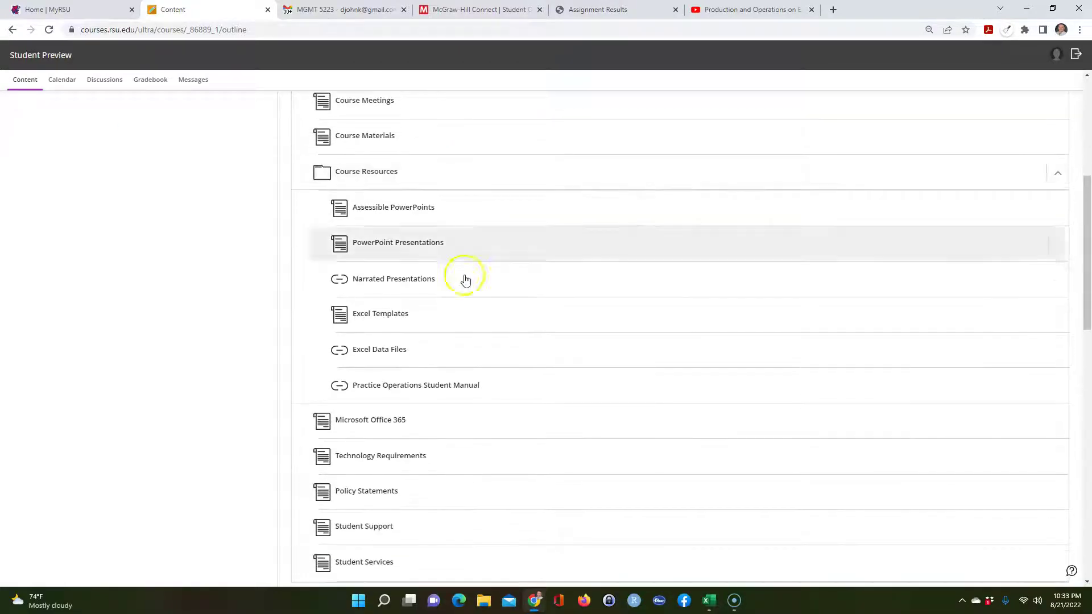
{"action": "left_click", "coordinate": [487, 320]}
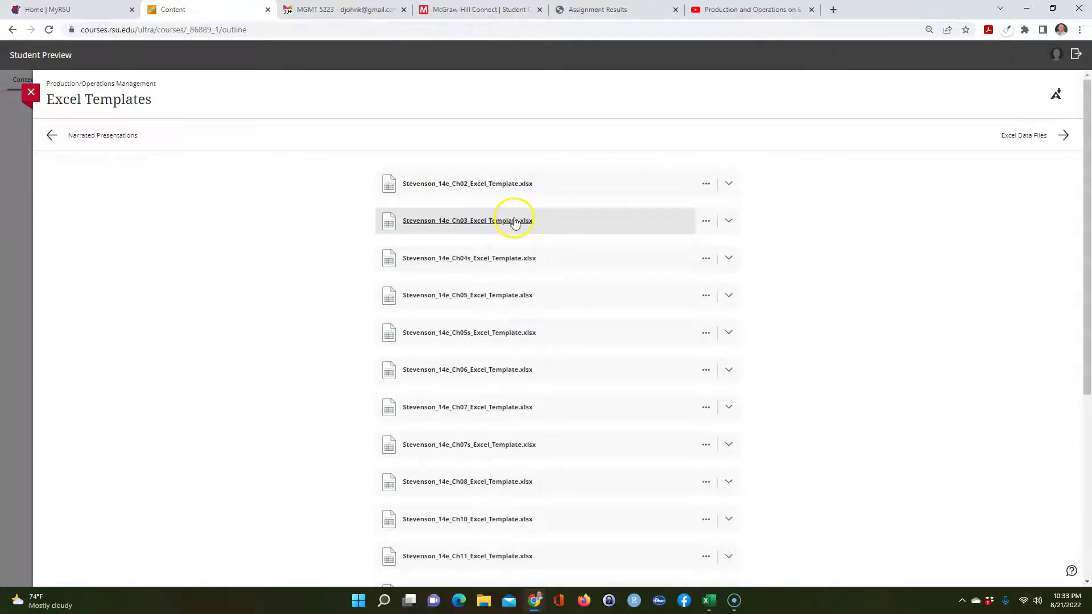
Close the Excel Templates page and collapse the Start Here section
{"action": "left_click", "coordinate": [30, 92]}
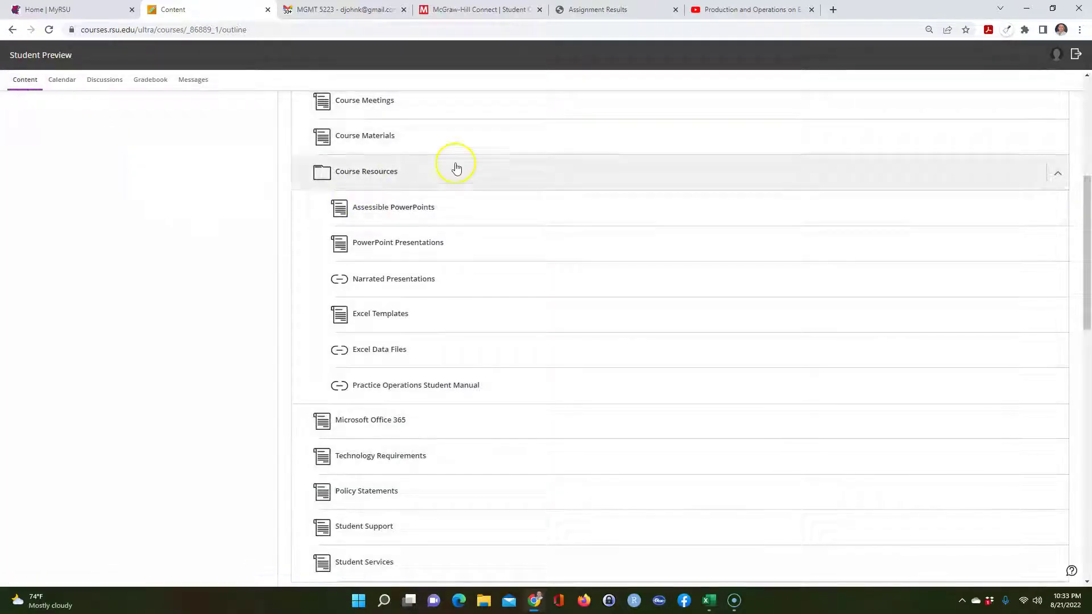
{"action": "scroll", "coordinate": [483, 211], "scroll_direction": "up", "scroll_amount": 3}
{"action": "left_click", "coordinate": [516, 214]}
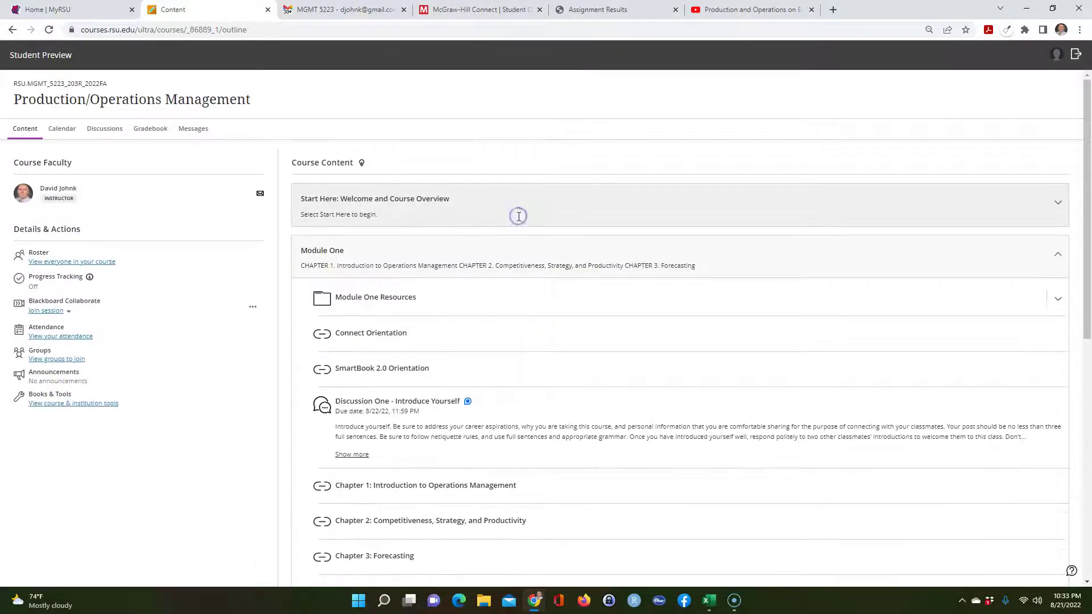
Expand Module One Resources and open the Chapter 3 Excel Template
{"action": "scroll", "coordinate": [517, 214], "scroll_direction": "down", "scroll_amount": 1}
{"action": "scroll", "coordinate": [504, 257], "scroll_direction": "down", "scroll_amount": 5}
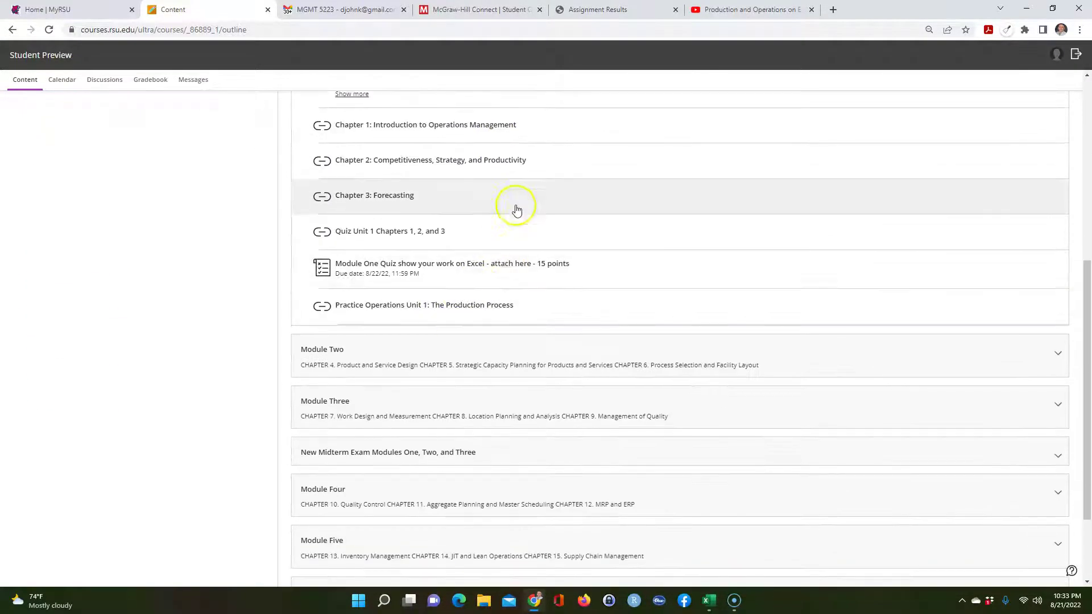
{"action": "scroll", "coordinate": [516, 211], "scroll_direction": "up", "scroll_amount": 3}
{"action": "scroll", "coordinate": [516, 210], "scroll_direction": "up", "scroll_amount": 1}
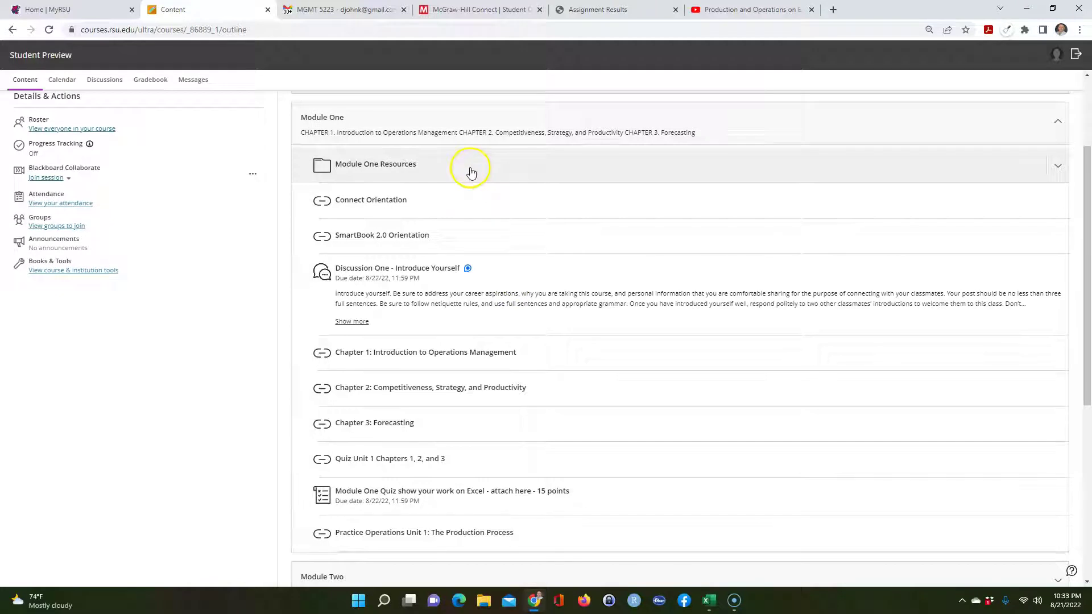
{"action": "left_click", "coordinate": [470, 171]}
{"action": "scroll", "coordinate": [529, 279], "scroll_direction": "down", "scroll_amount": 3}
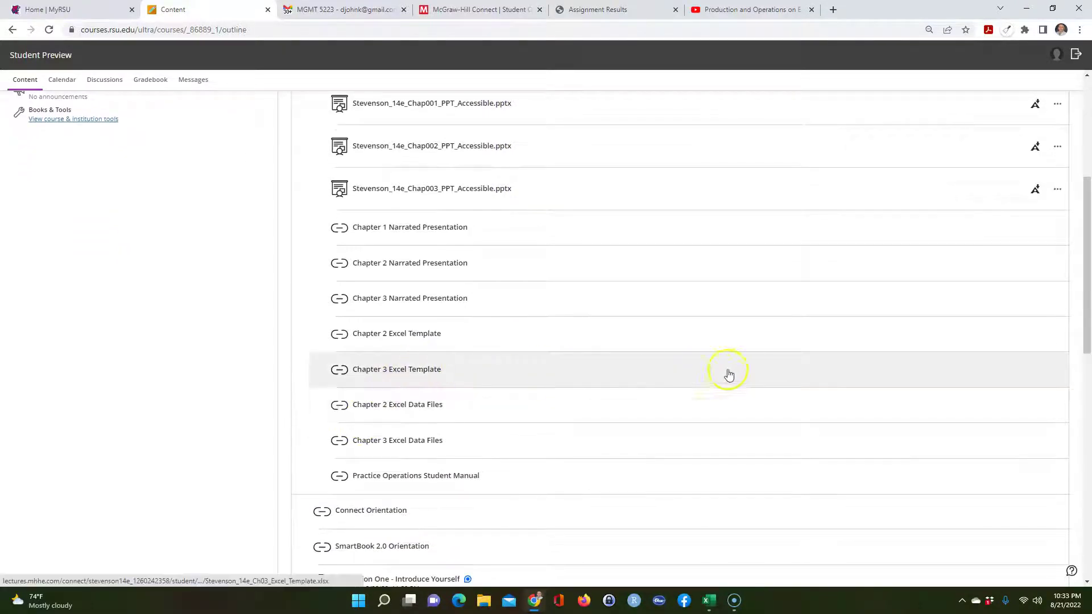
{"action": "left_click", "coordinate": [411, 369]}
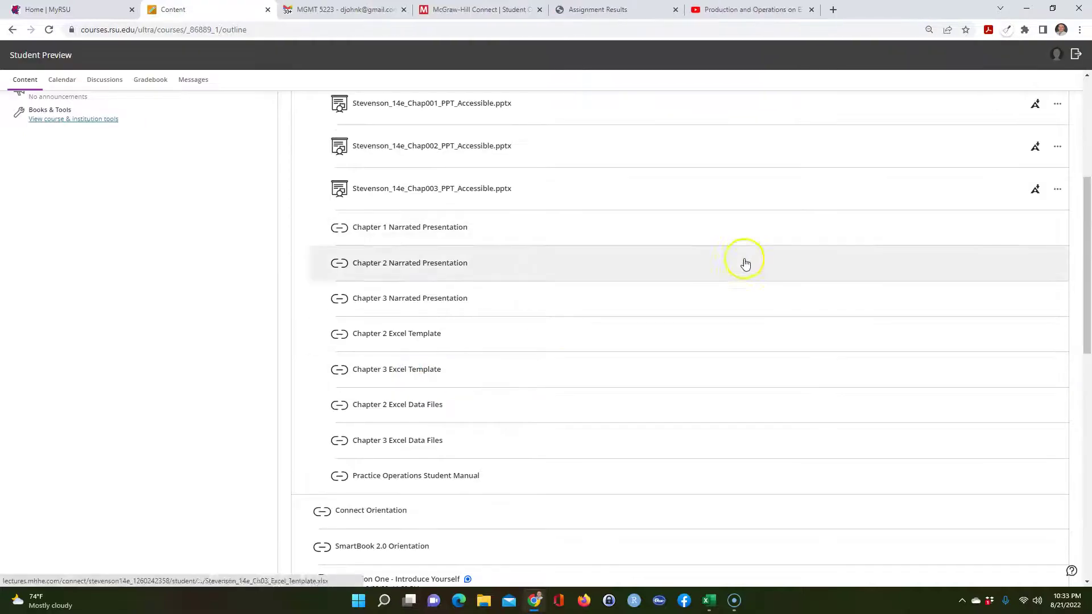
Switch to the Chapter 3 template in Excel, enable editing, and go to its Seasonal Relatives worksheet
{"action": "key", "text": "alt+Tab"}
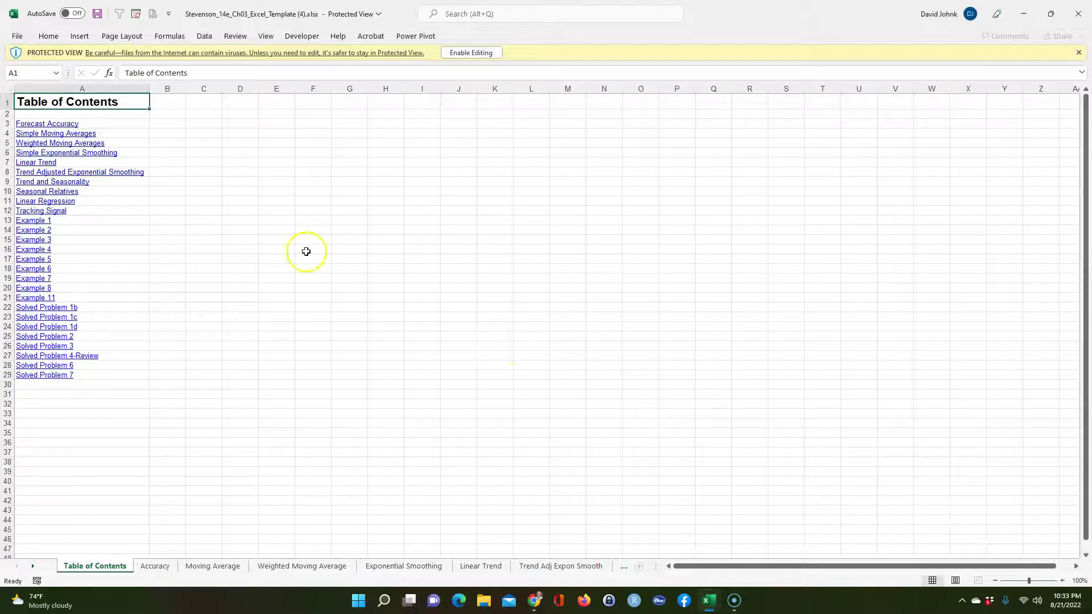
{"action": "left_click", "coordinate": [471, 53]}
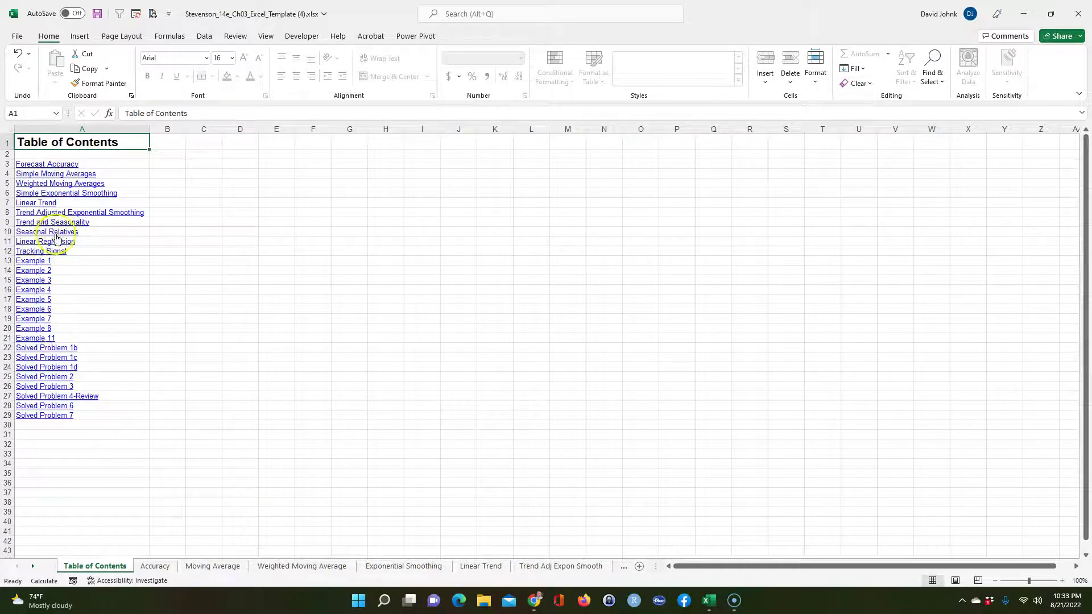
{"action": "left_click", "coordinate": [63, 234]}
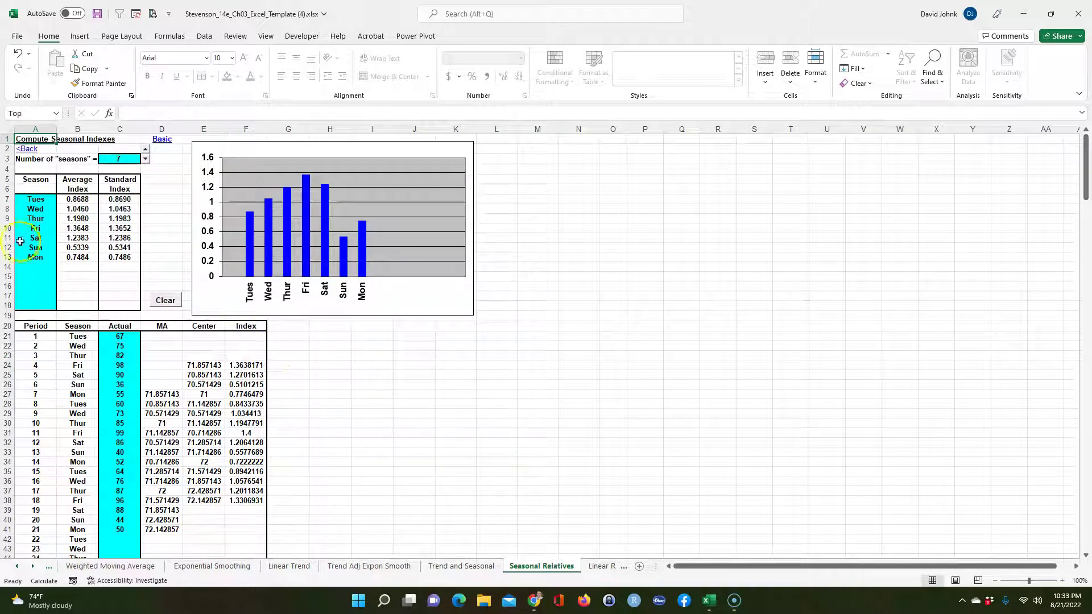
Replace the season labels in A7:A13 with the numbers 1 through 7
{"action": "left_click", "coordinate": [37, 200]}
{"action": "type", "text": "1"}
{"action": "key", "text": "Return"}
{"action": "type", "text": "2"}
{"action": "key", "text": "Return"}
{"action": "type", "text": "3"}
{"action": "key", "text": "Return"}
{"action": "type", "text": "4"}
{"action": "key", "text": "Return"}
{"action": "type", "text": "5"}
{"action": "key", "text": "Return"}
{"action": "type", "text": "6"}
{"action": "key", "text": "Return"}
{"action": "type", "text": "7"}
{"action": "key", "text": "Return"}
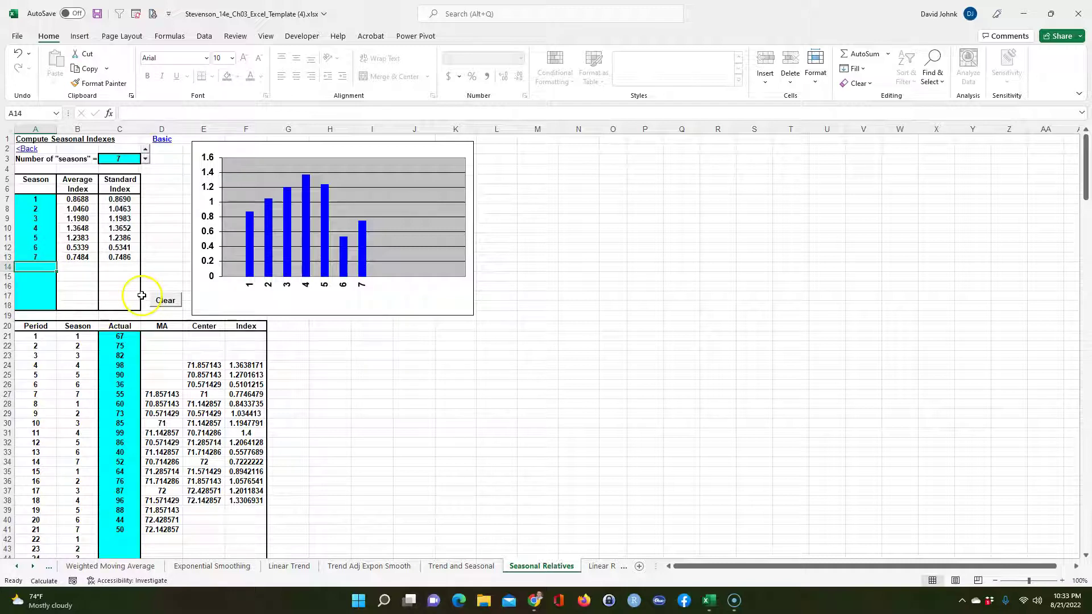
{"action": "left_click_drag", "start_coordinate": [34, 200], "coordinate": [34, 254]}
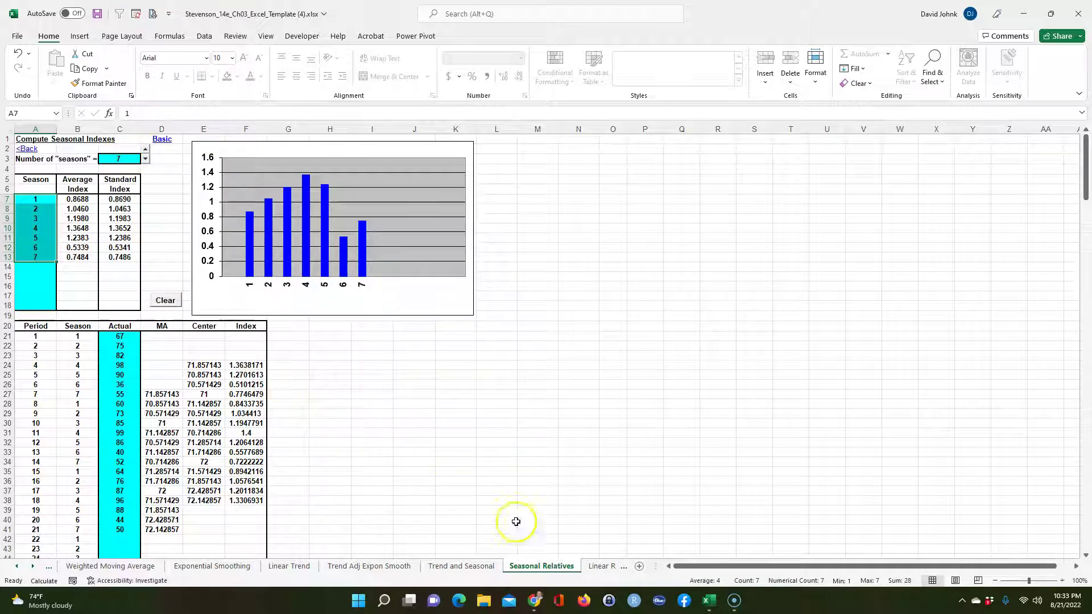
Copy the Day values J3:J30 from the Problem 3-16 worksheet into the template's Actual column starting at C21
{"action": "key", "text": "alt+Tab"}
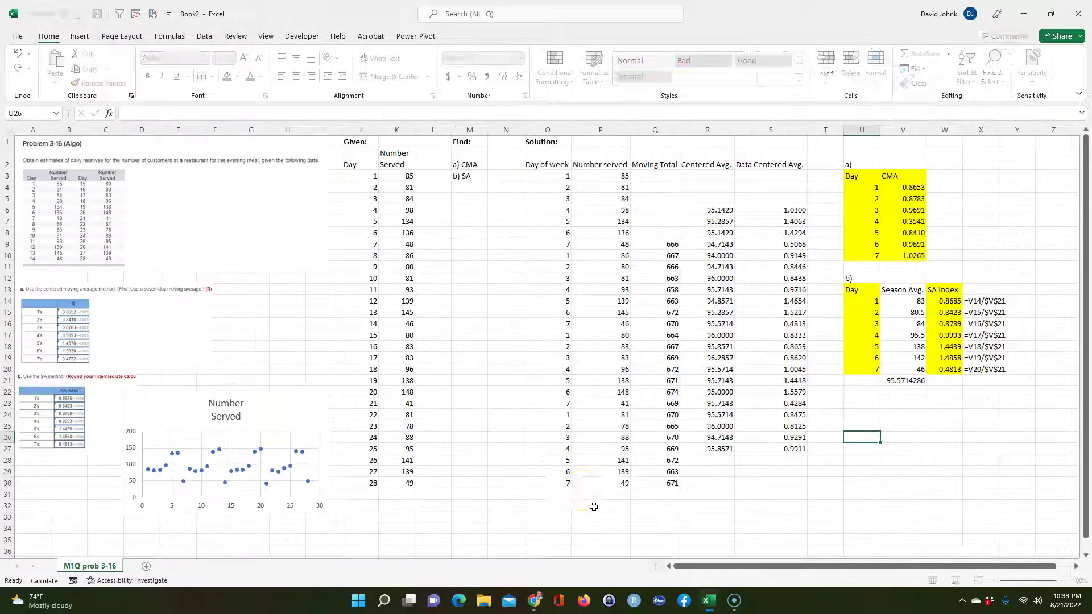
{"action": "left_click_drag", "start_coordinate": [357, 176], "coordinate": [367, 482]}
{"action": "right_click", "coordinate": [369, 433]}
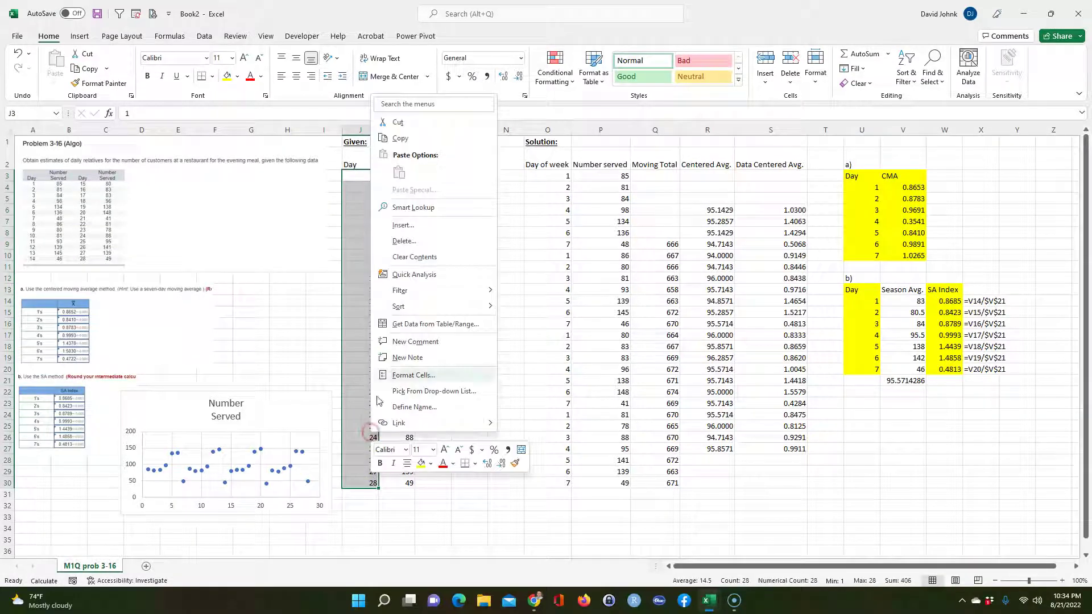
{"action": "left_click", "coordinate": [398, 136]}
{"action": "key", "text": "alt+Tab"}
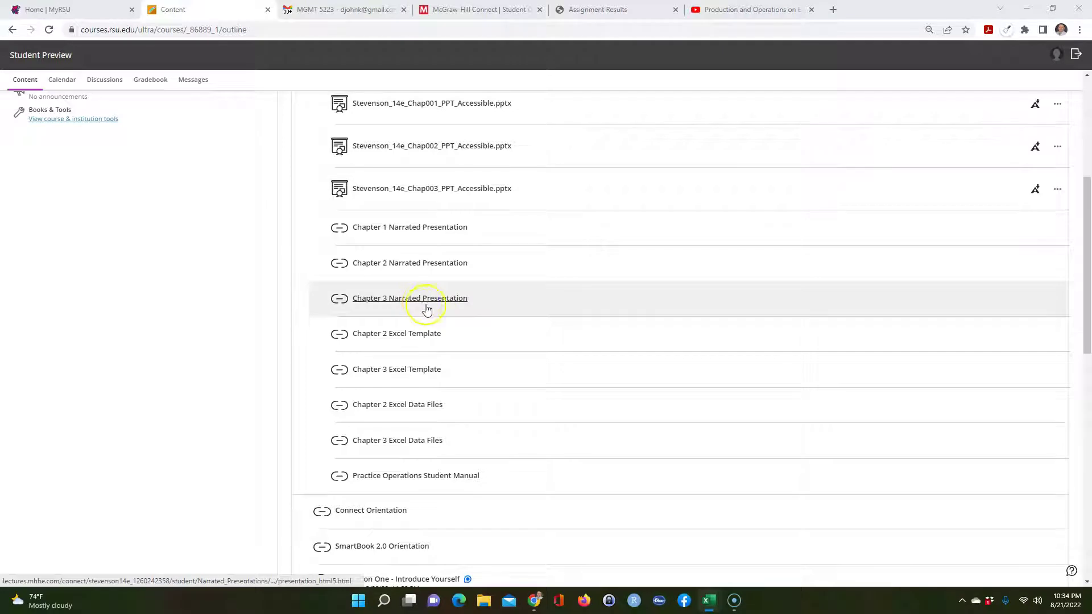
{"action": "key", "text": "alt+Tab"}
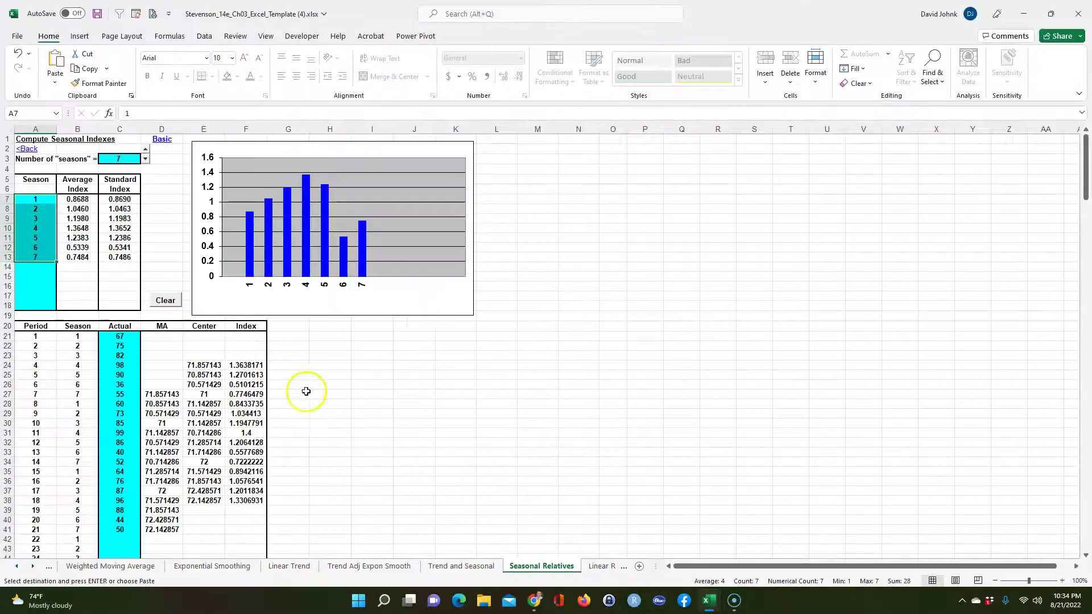
{"action": "left_click", "coordinate": [116, 336]}
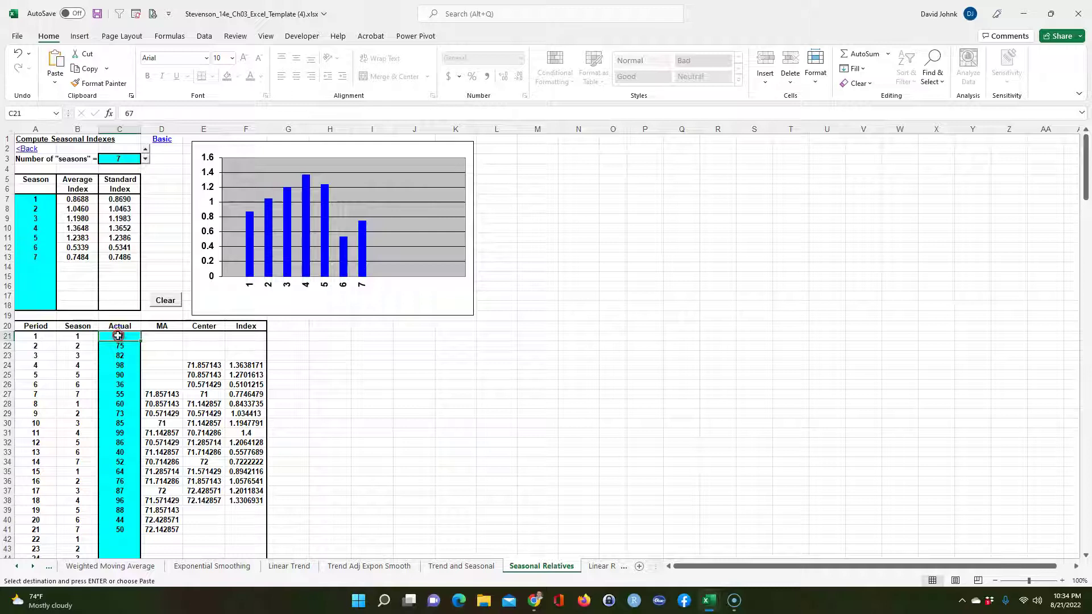
{"action": "right_click", "coordinate": [118, 336]}
{"action": "left_click", "coordinate": [163, 92]}
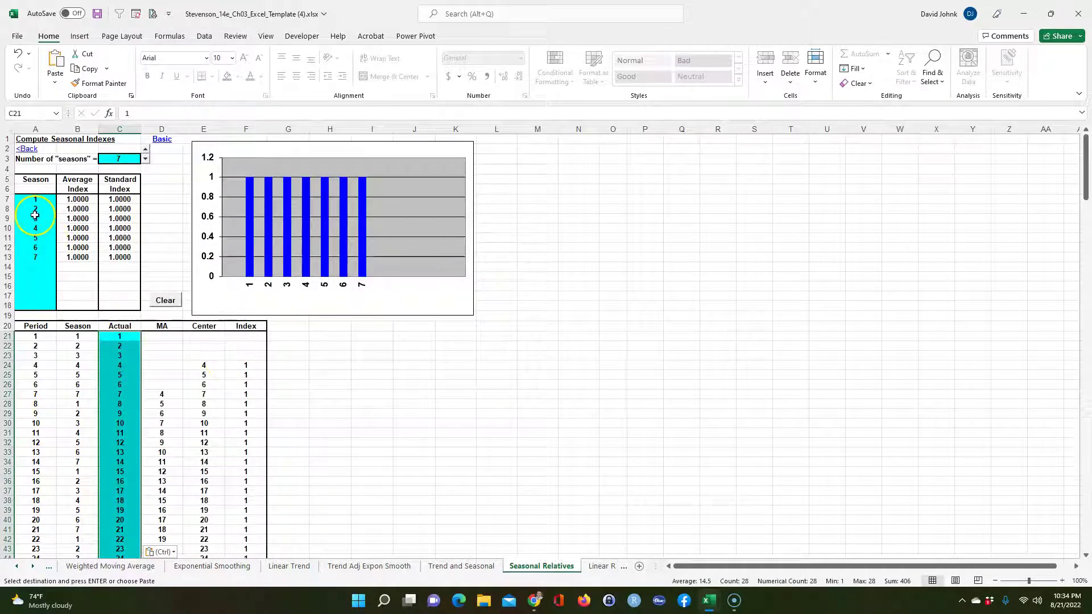
{"action": "scroll", "coordinate": [322, 299], "scroll_direction": "down", "scroll_amount": 2}
{"action": "scroll", "coordinate": [322, 299], "scroll_direction": "down", "scroll_amount": 1}
{"action": "scroll", "coordinate": [321, 299], "scroll_direction": "up", "scroll_amount": 3}
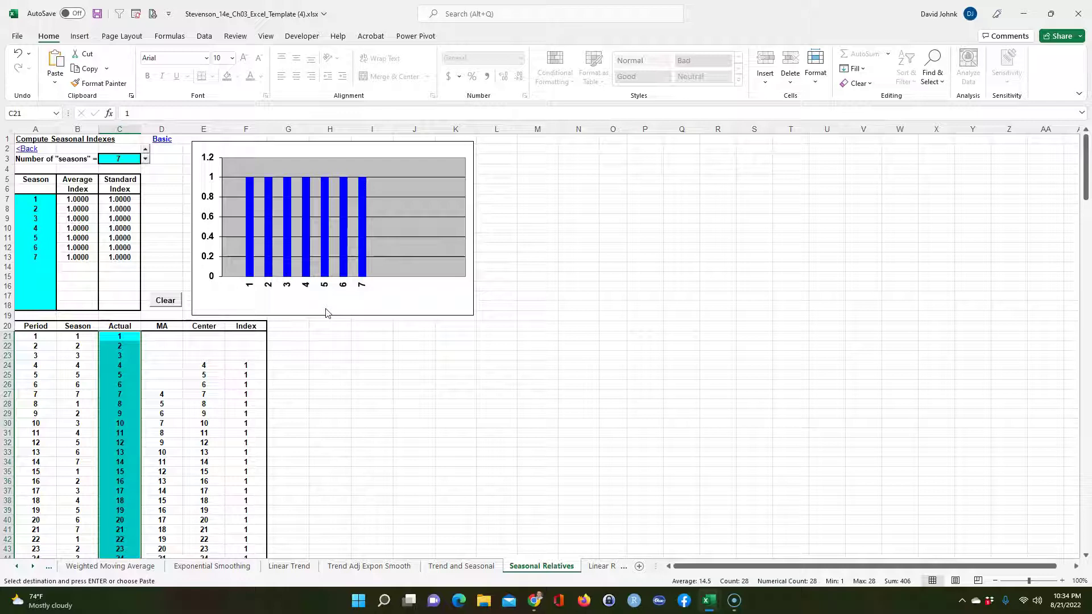
{"action": "scroll", "coordinate": [328, 312], "scroll_direction": "down", "scroll_amount": 2}
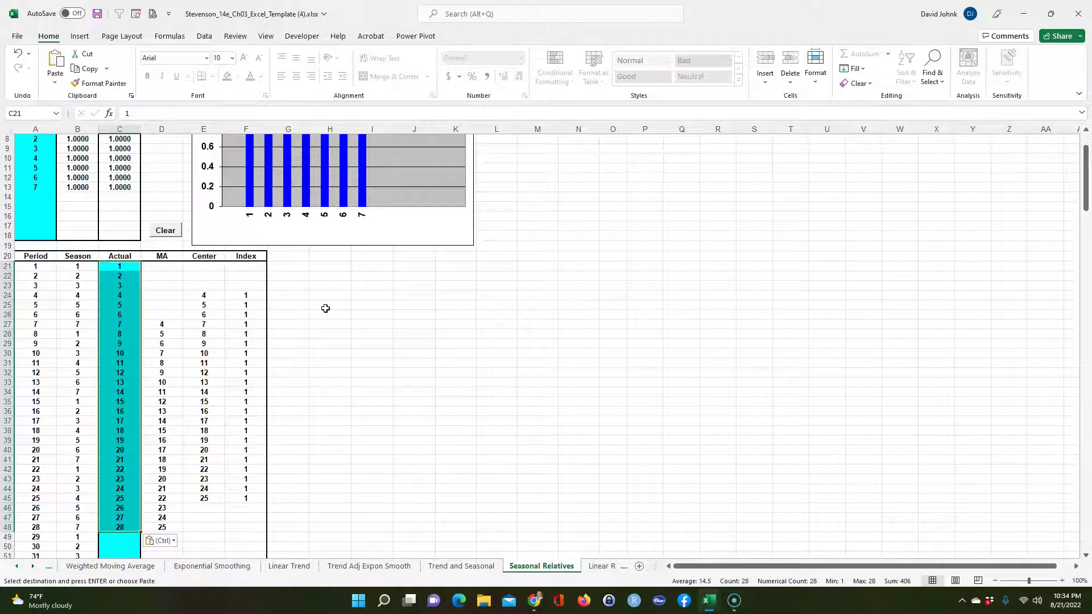
{"action": "scroll", "coordinate": [325, 308], "scroll_direction": "up", "scroll_amount": 1}
Copy the Number Served values K3:K30 from the Problem 3-16 worksheet and paste them as values into the template's Actual column from C21
{"action": "key", "text": "alt+Tab"}
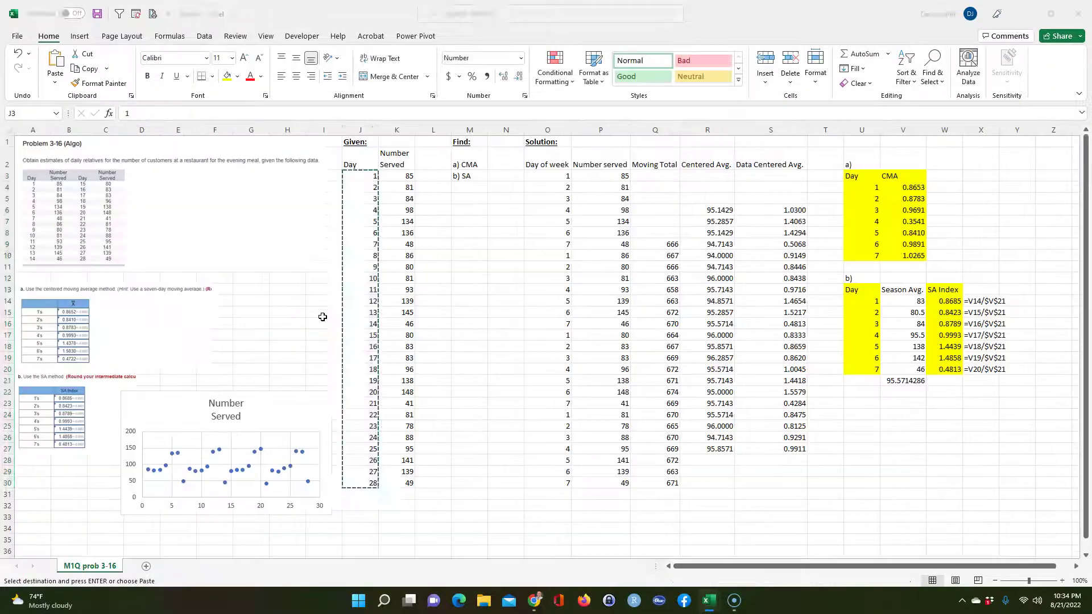
{"action": "key", "text": "ctrl+v"}
{"action": "left_click_drag", "start_coordinate": [401, 176], "coordinate": [407, 482]}
{"action": "key", "text": "ctrl+c"}
{"action": "key", "text": "alt+Tab"}
{"action": "left_click", "coordinate": [405, 474]}
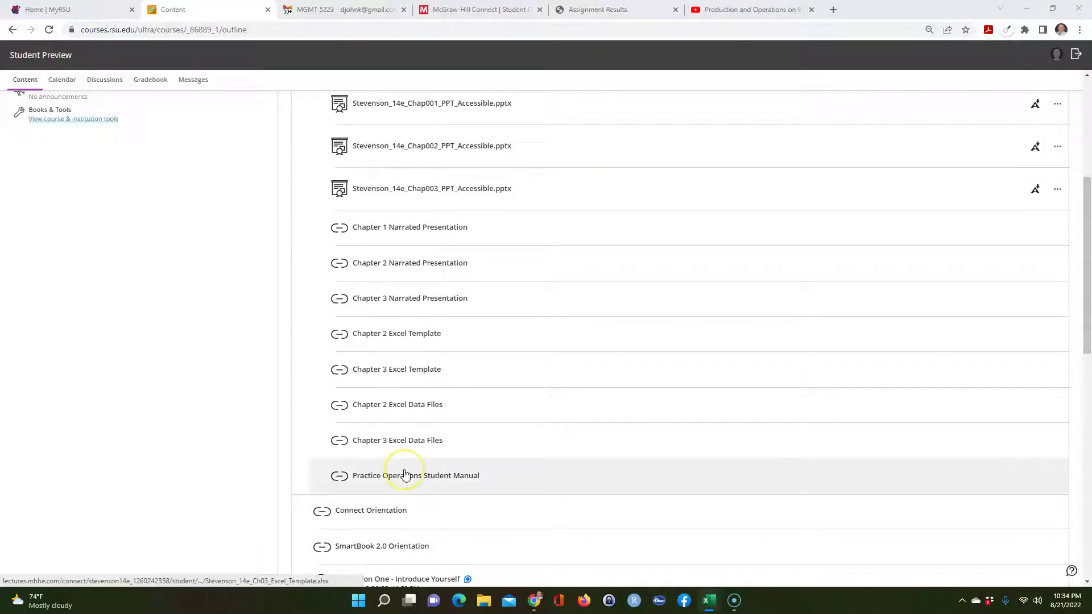
{"action": "key", "text": "alt+Tab"}
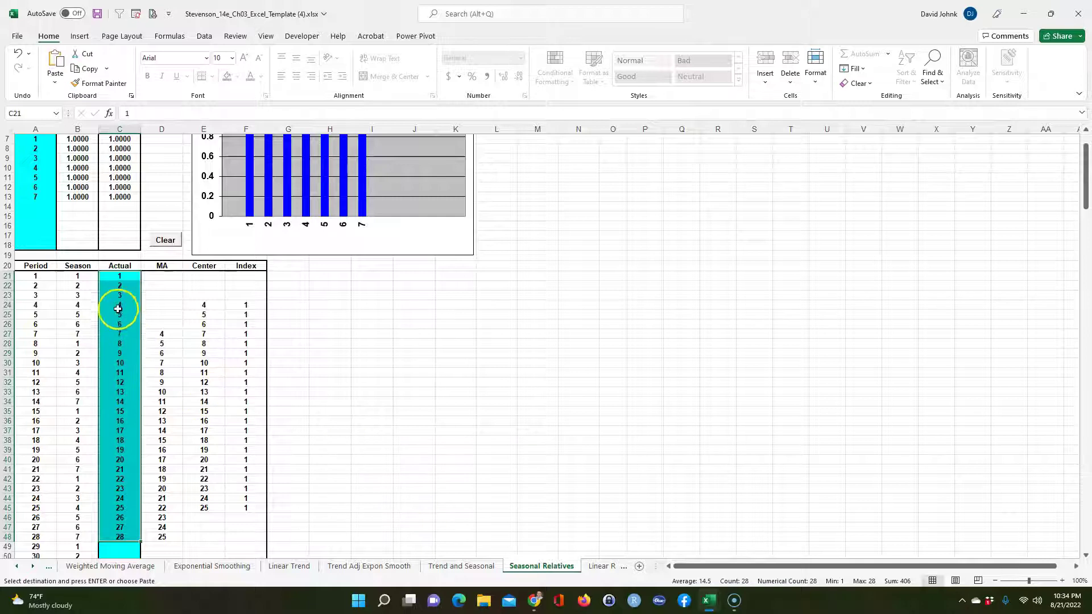
{"action": "right_click", "coordinate": [119, 277]}
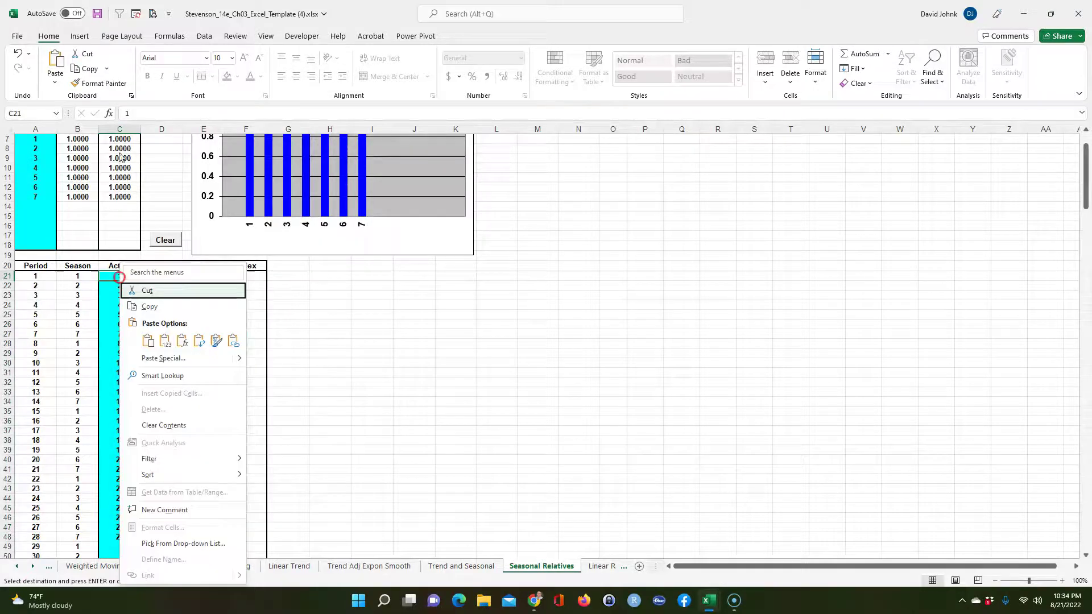
{"action": "left_click", "coordinate": [164, 340]}
{"action": "left_click", "coordinate": [162, 372]}
{"action": "scroll", "coordinate": [263, 337], "scroll_direction": "up", "scroll_amount": 2}
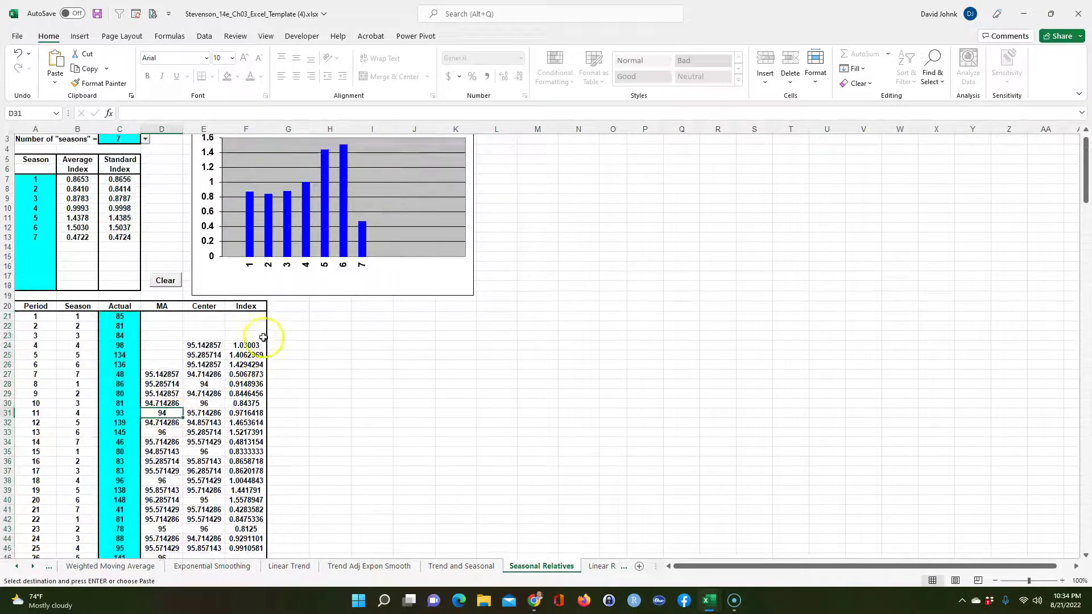
Examine the Average Index and Standard Index results for the seven seasons in A5:C13
{"action": "left_click_drag", "start_coordinate": [77, 179], "coordinate": [115, 235]}
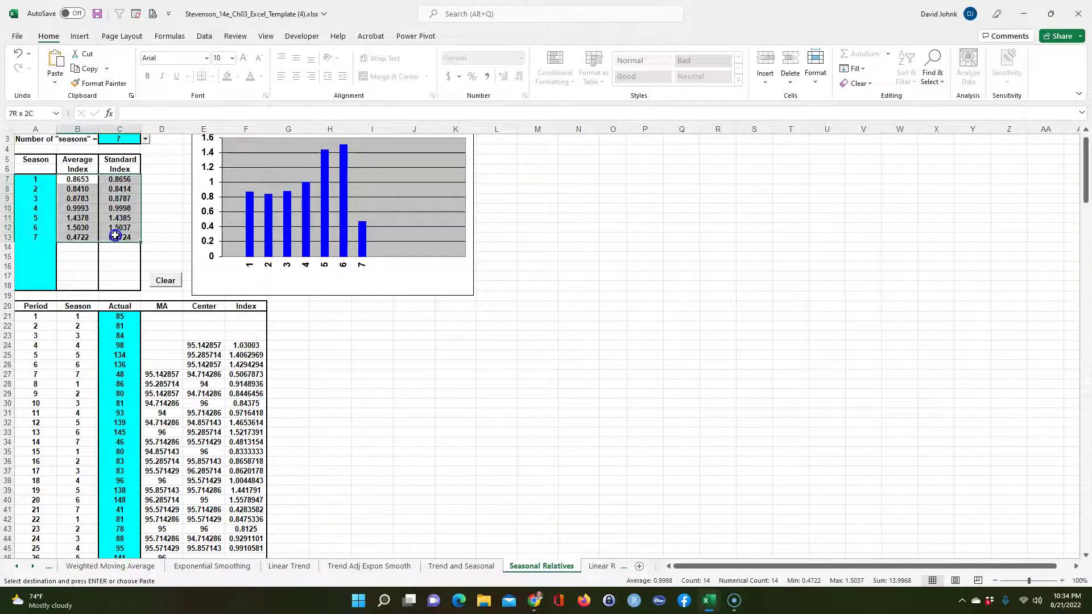
{"action": "left_click_drag", "start_coordinate": [43, 162], "coordinate": [134, 243]}
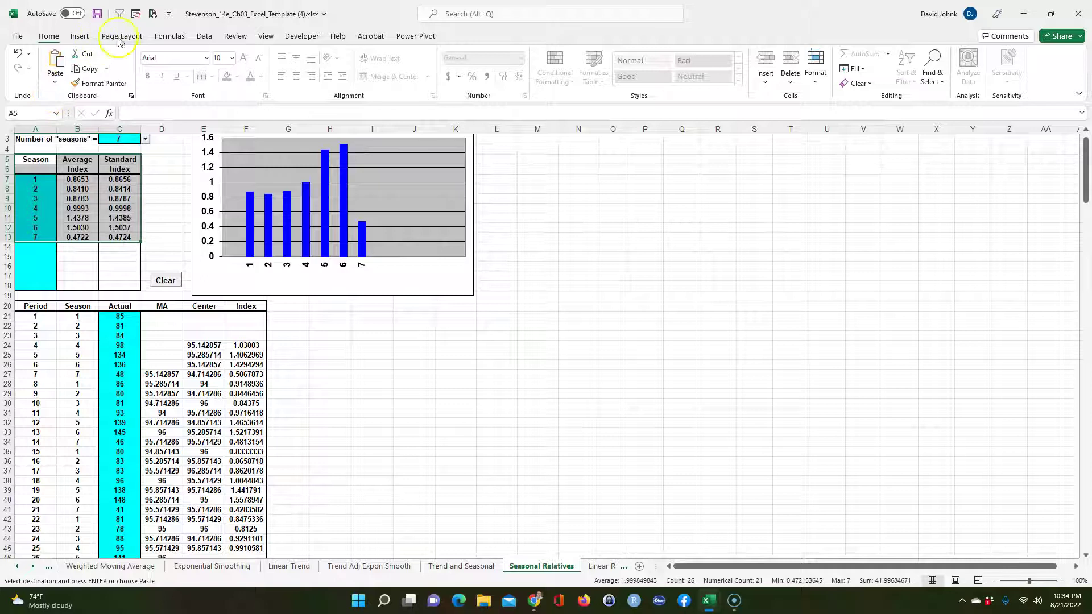
{"action": "left_click", "coordinate": [301, 345]}
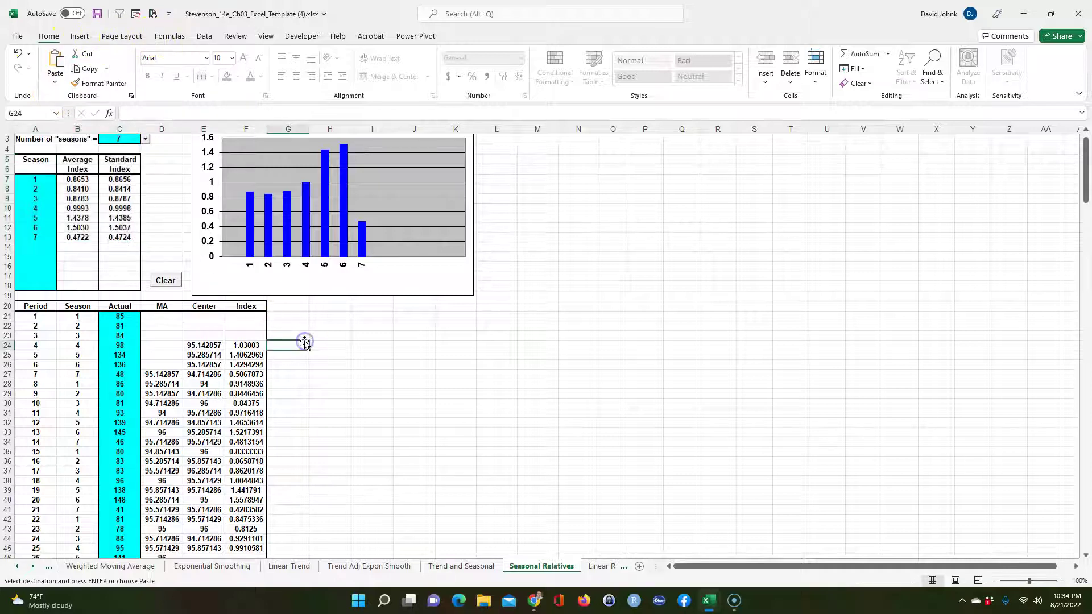
{"action": "scroll", "coordinate": [318, 380], "scroll_direction": "up", "scroll_amount": 1}
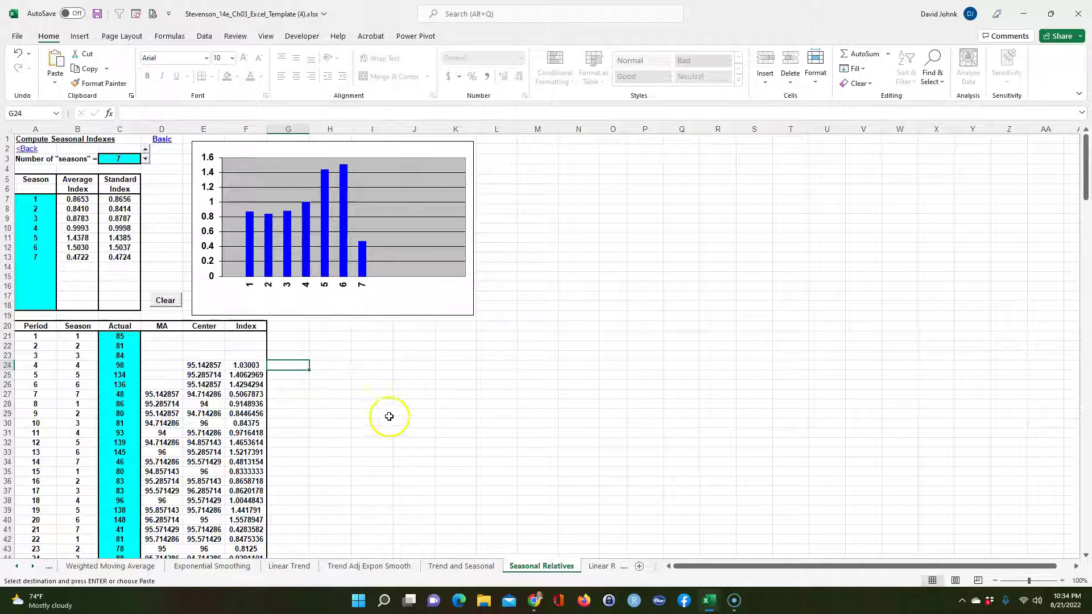
{"action": "right_click", "coordinate": [521, 564]}
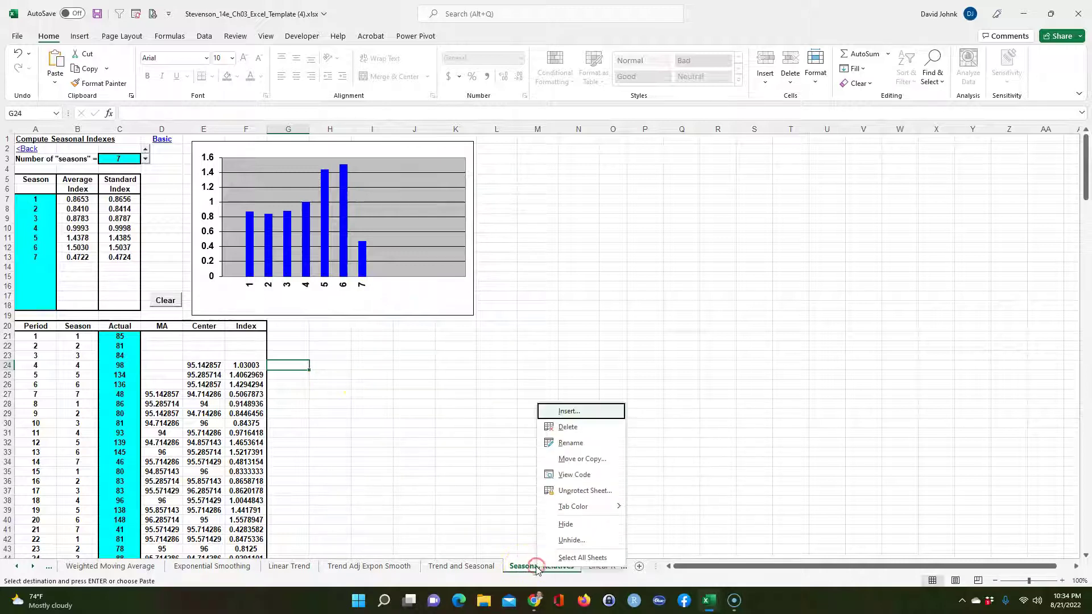
{"action": "left_click", "coordinate": [579, 459]}
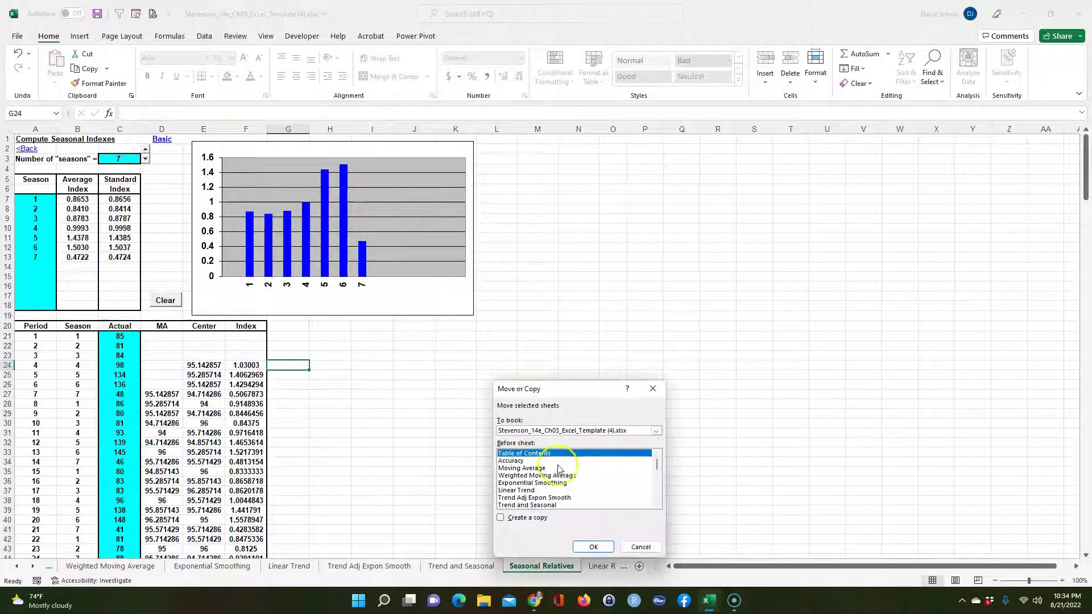
{"action": "left_click", "coordinate": [502, 519]}
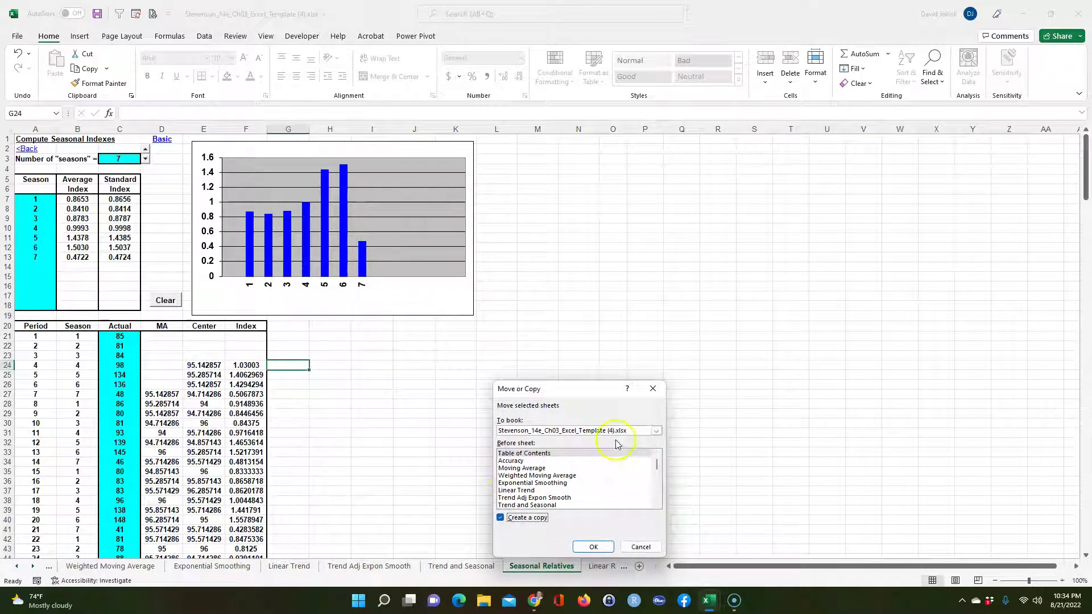
{"action": "left_click", "coordinate": [655, 431]}
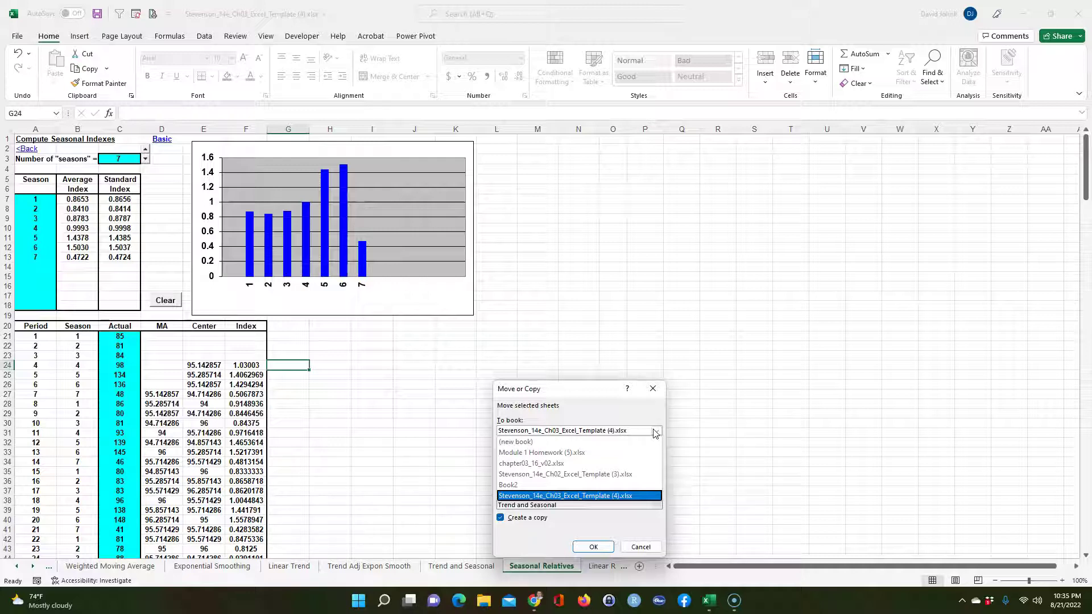
{"action": "left_click", "coordinate": [762, 401]}
{"action": "left_click", "coordinate": [424, 457]}
{"action": "left_click", "coordinate": [641, 547]}
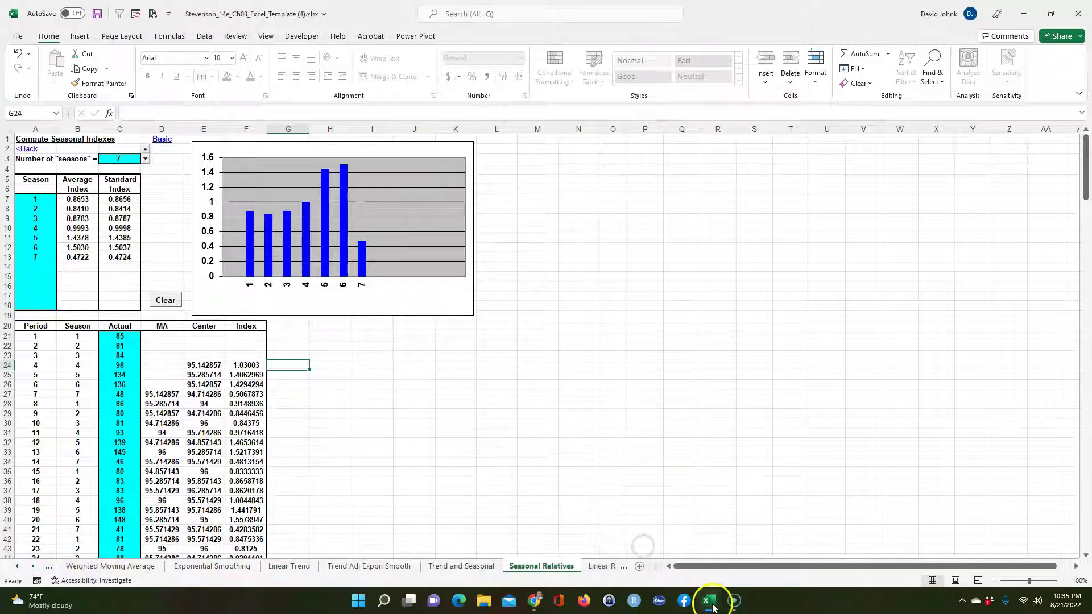
Switch to the Book2 workbook holding Problem 3-16 and start saving it as a new file in Dropbox
{"action": "mouse_move", "coordinate": [712, 606]}
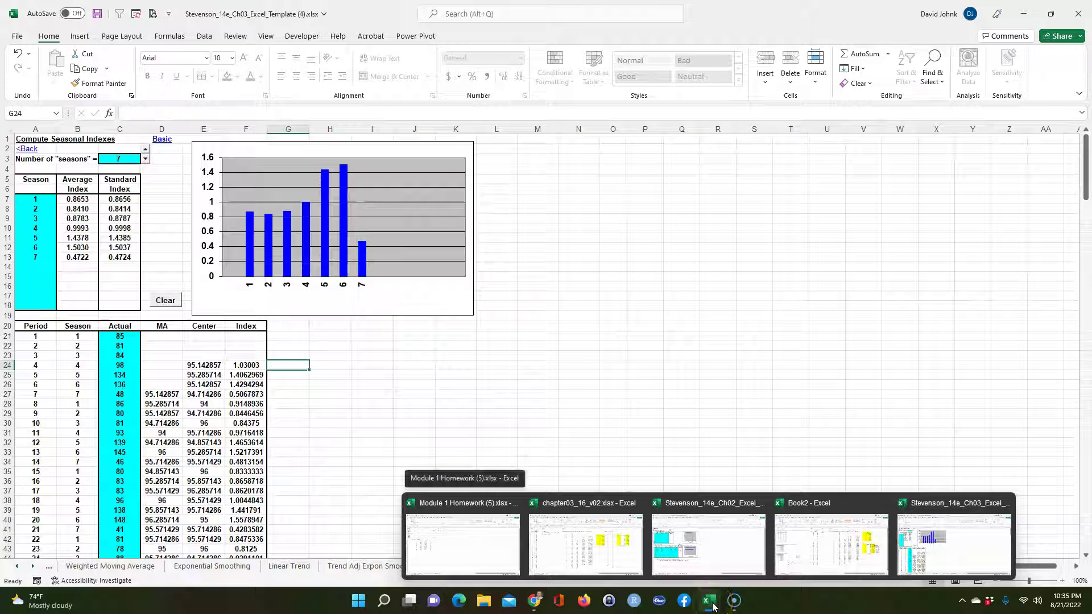
{"action": "left_click", "coordinate": [780, 565]}
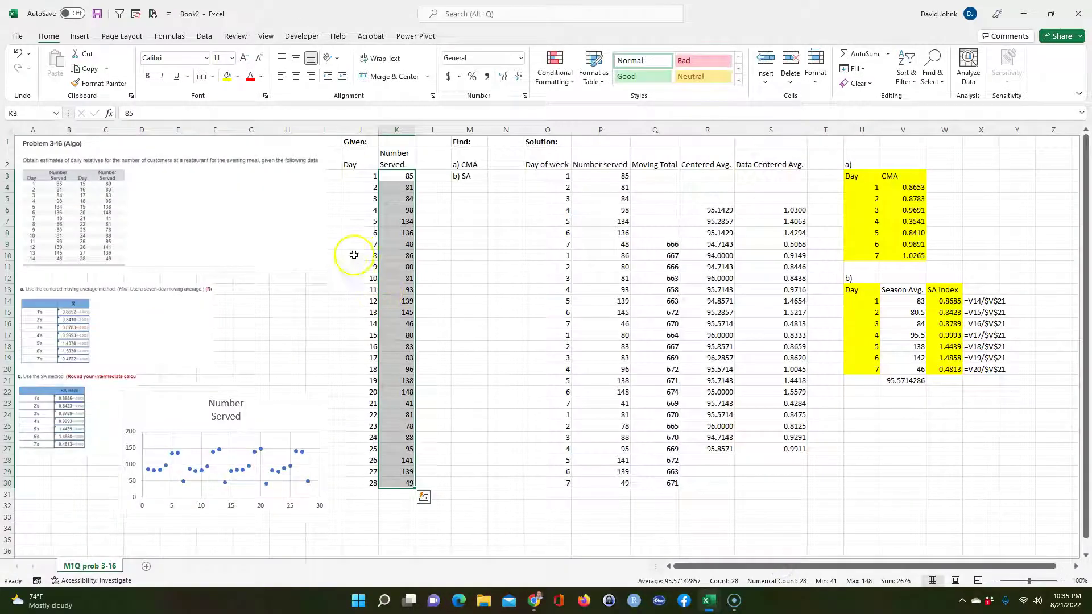
{"action": "left_click", "coordinate": [25, 42]}
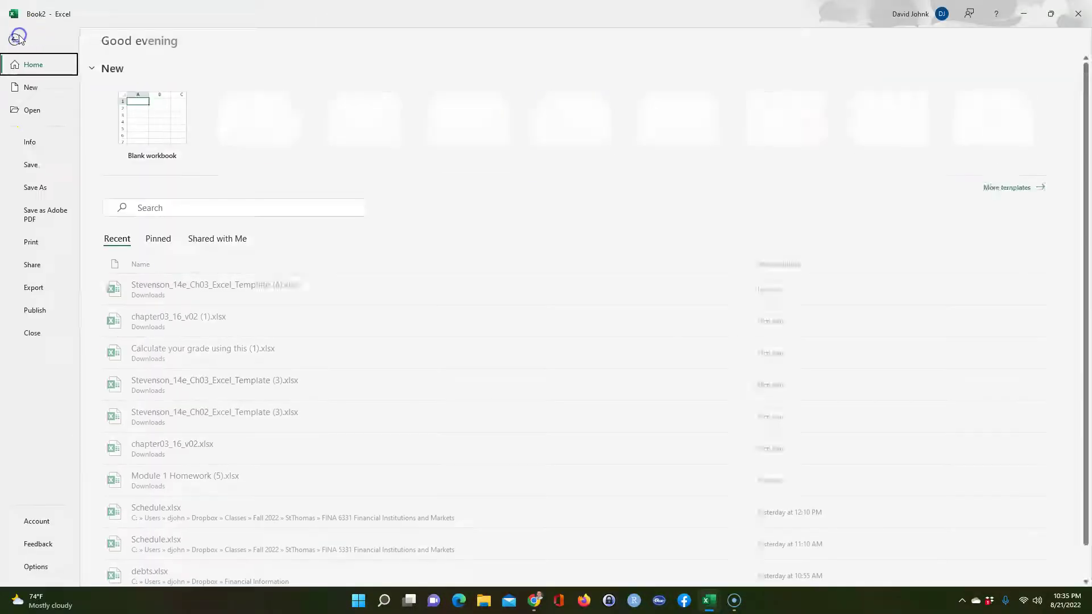
{"action": "left_click", "coordinate": [35, 187]}
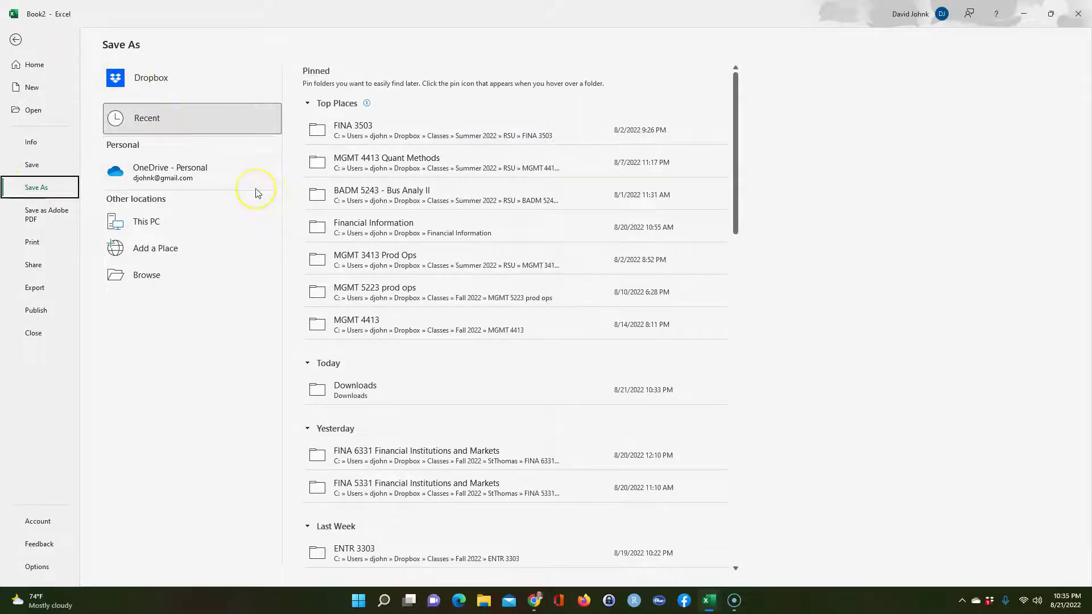
{"action": "left_click", "coordinate": [149, 77]}
{"action": "left_click", "coordinate": [329, 215]}
Save the workbook as M1Q 3-16 in the Classes > Fall 2022 > MGMT 5223 prod ops folder
{"action": "scroll", "coordinate": [207, 239], "scroll_direction": "down", "scroll_amount": 1}
{"action": "scroll", "coordinate": [206, 241], "scroll_direction": "down", "scroll_amount": 3}
{"action": "double_click", "coordinate": [138, 256]}
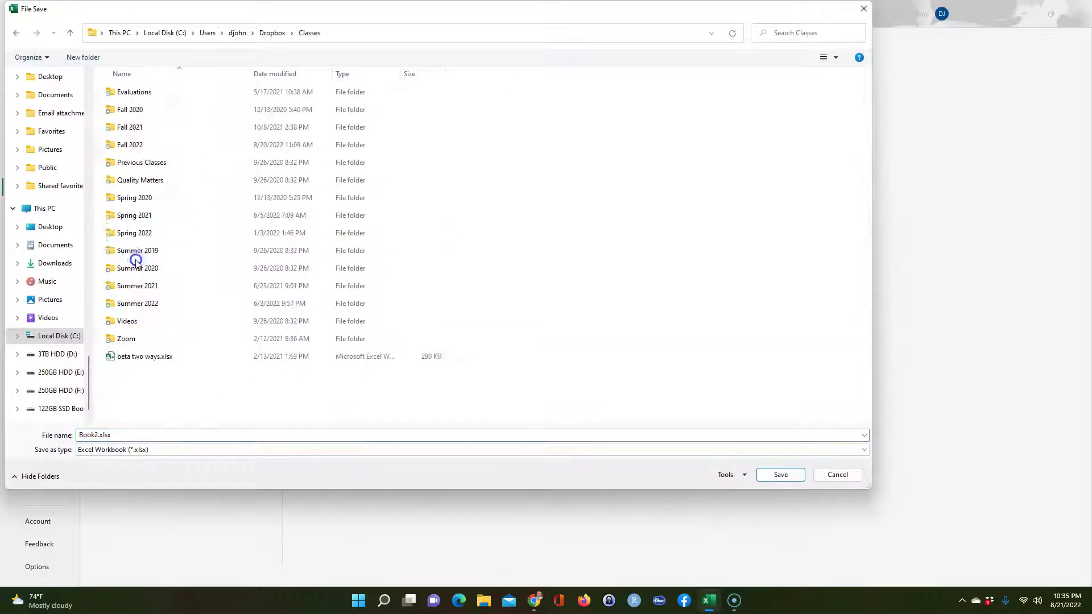
{"action": "double_click", "coordinate": [134, 144]}
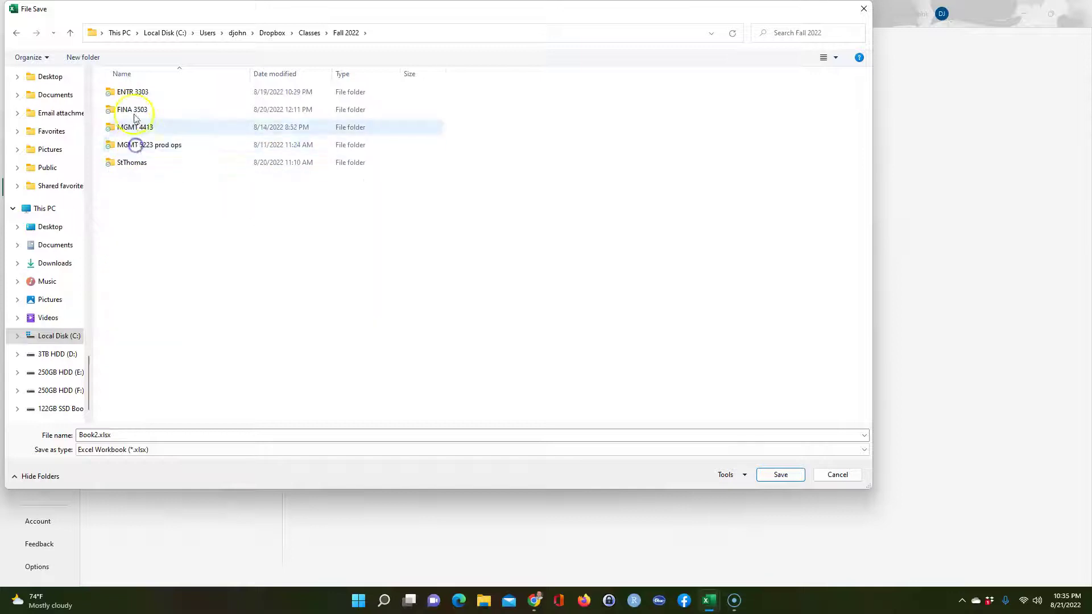
{"action": "double_click", "coordinate": [145, 145]}
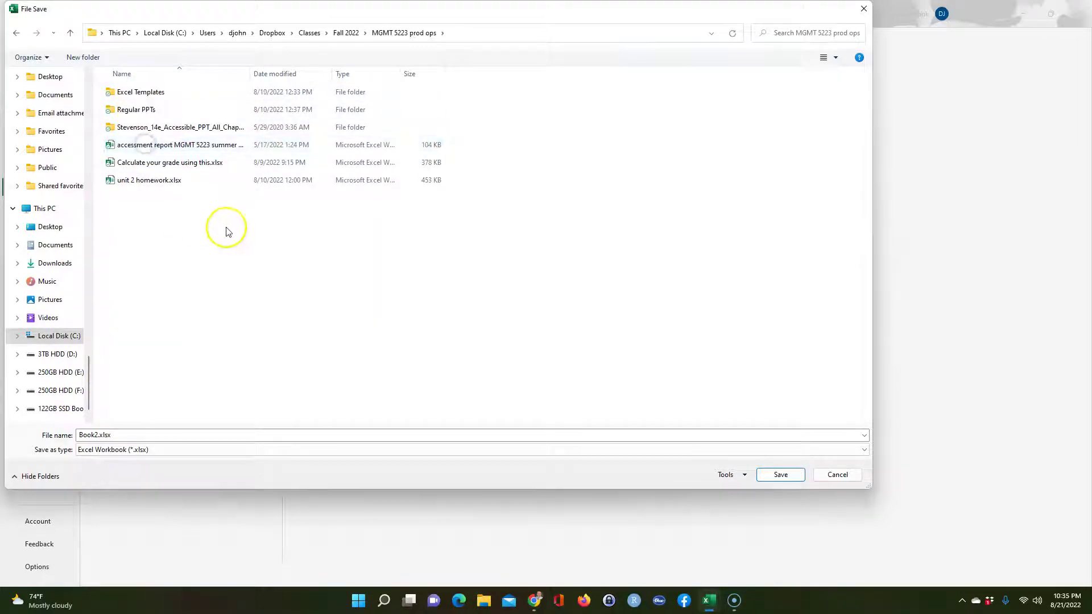
{"action": "left_click", "coordinate": [125, 435]}
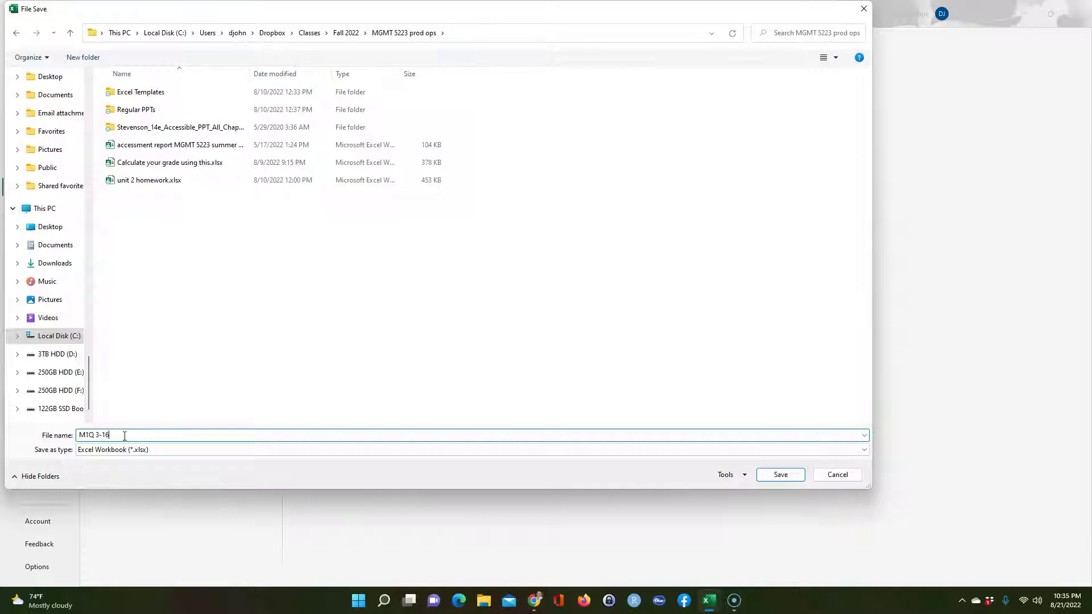
{"action": "left_click", "coordinate": [765, 474]}
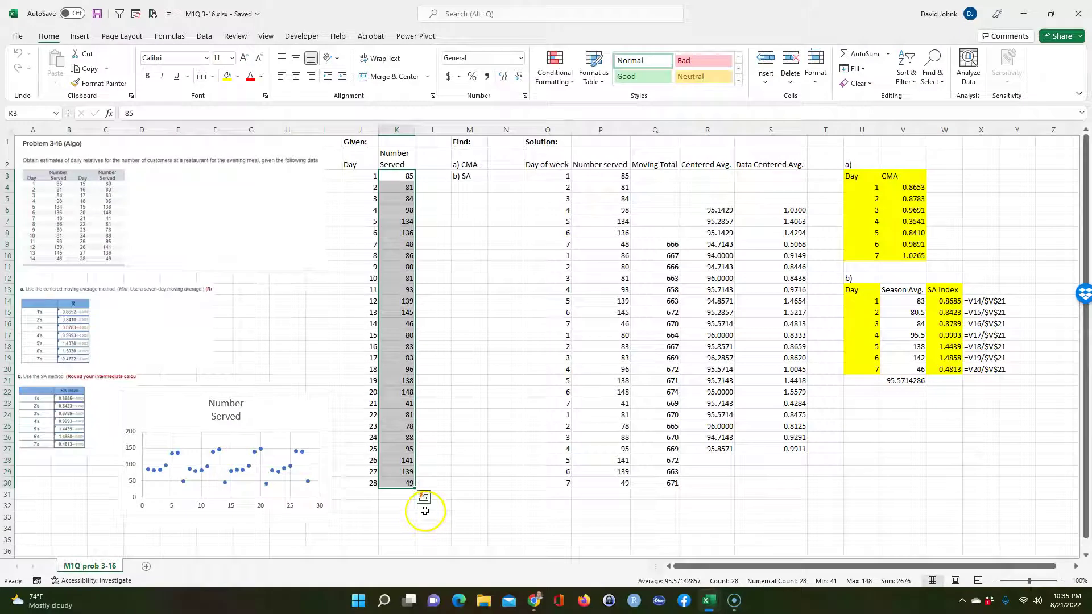
Close the Stevenson_14e_Ch02_Excel_Template (3).xlsx workbook without saving its changes
{"action": "mouse_move", "coordinate": [710, 601]}
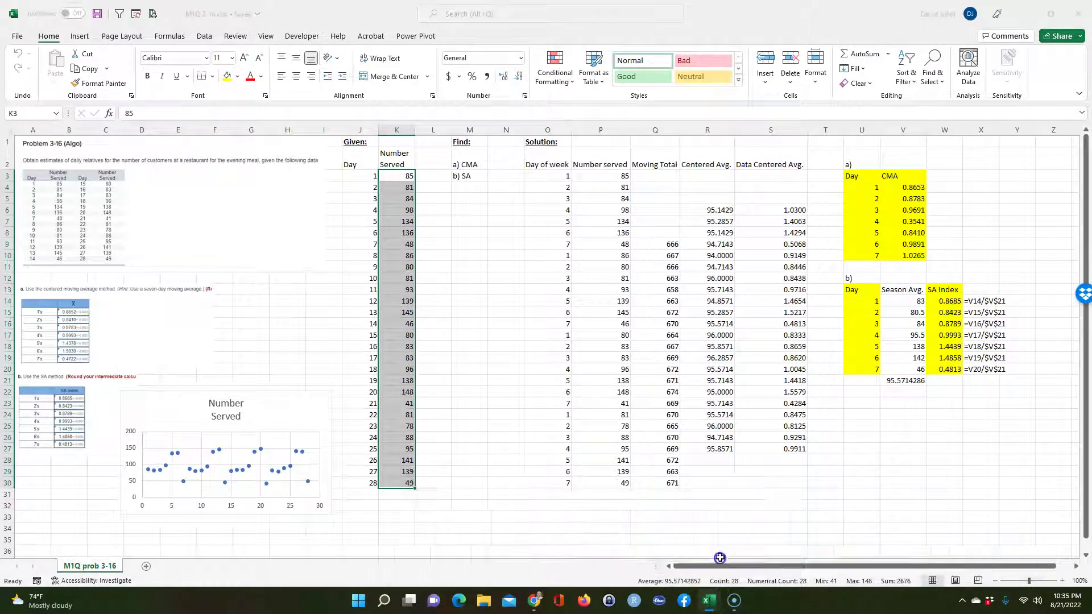
{"action": "left_click", "coordinate": [719, 554]}
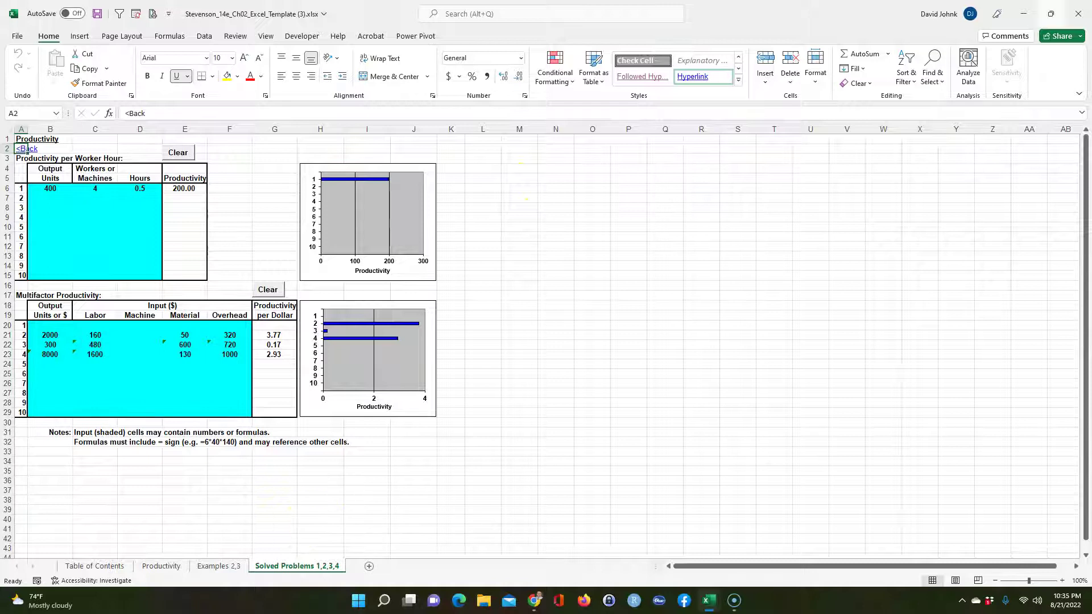
{"action": "left_click", "coordinate": [1074, 22]}
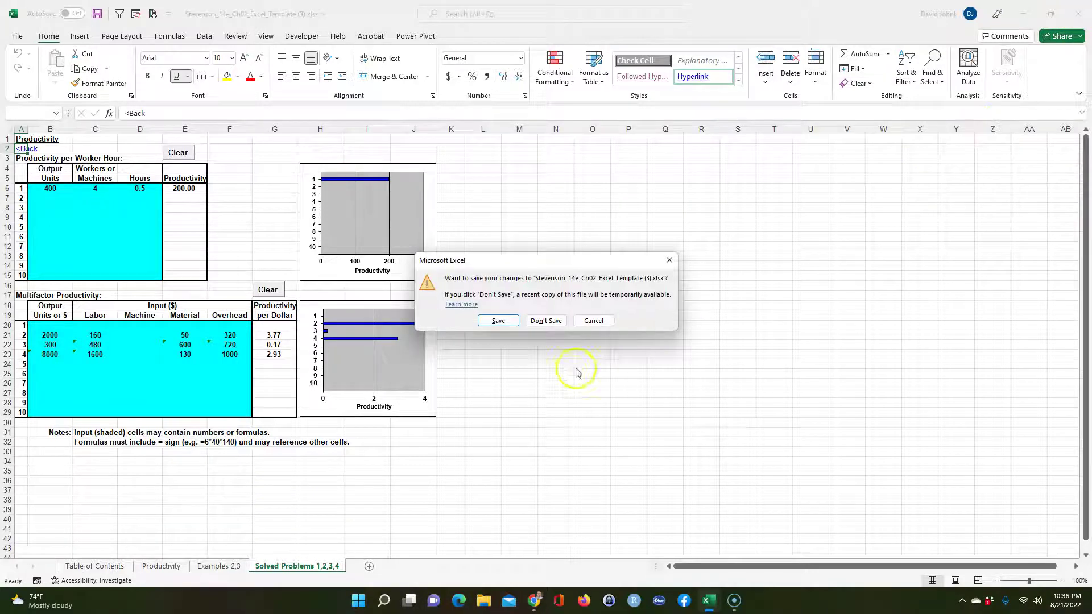
{"action": "left_click", "coordinate": [550, 320]}
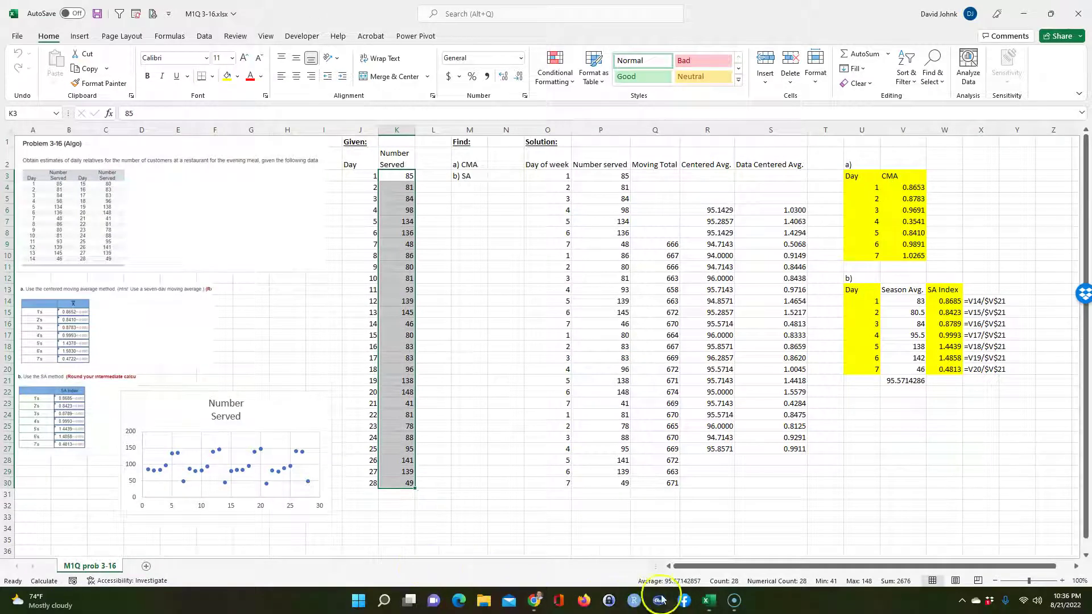
Return to the Chapter 3 template and review the season labels in A7:A13 and the Actual values from C21 down
{"action": "left_click", "coordinate": [705, 604]}
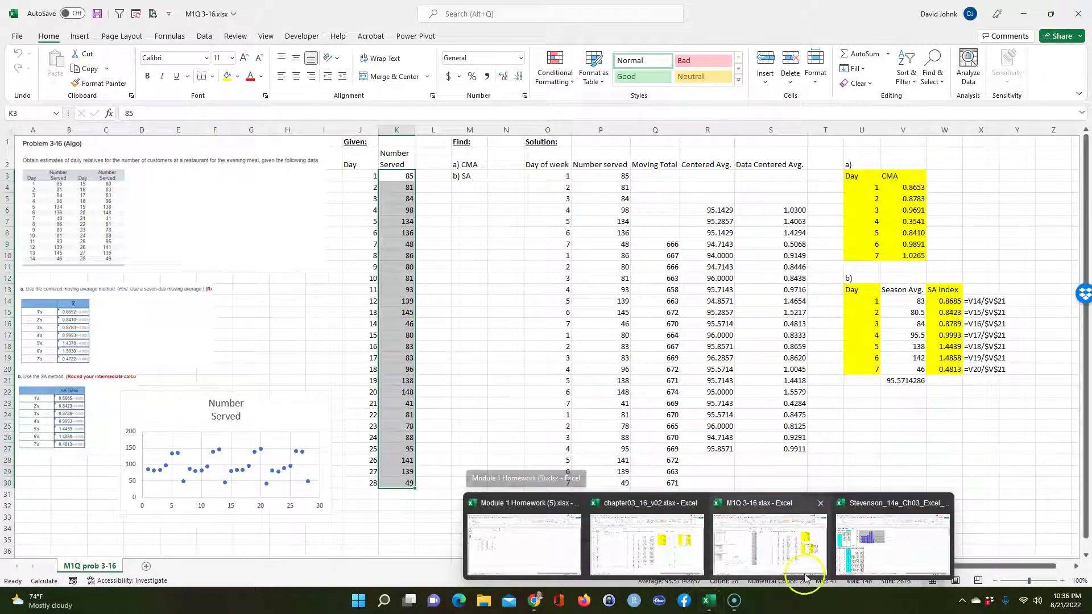
{"action": "left_click", "coordinate": [876, 547]}
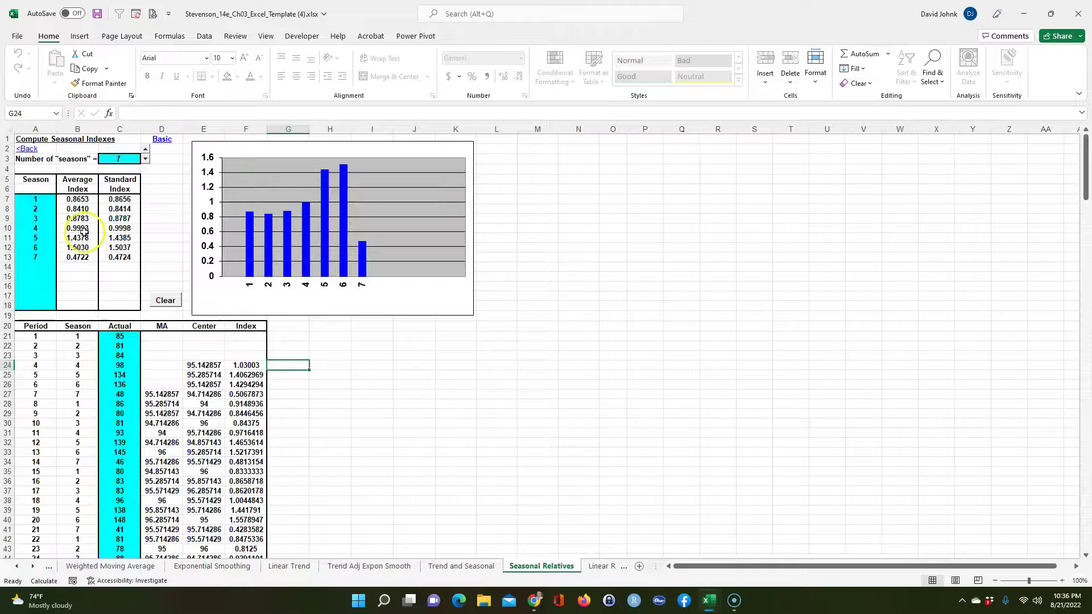
{"action": "left_click_drag", "start_coordinate": [35, 199], "coordinate": [35, 257]}
{"action": "left_click_drag", "start_coordinate": [119, 336], "coordinate": [118, 532]}
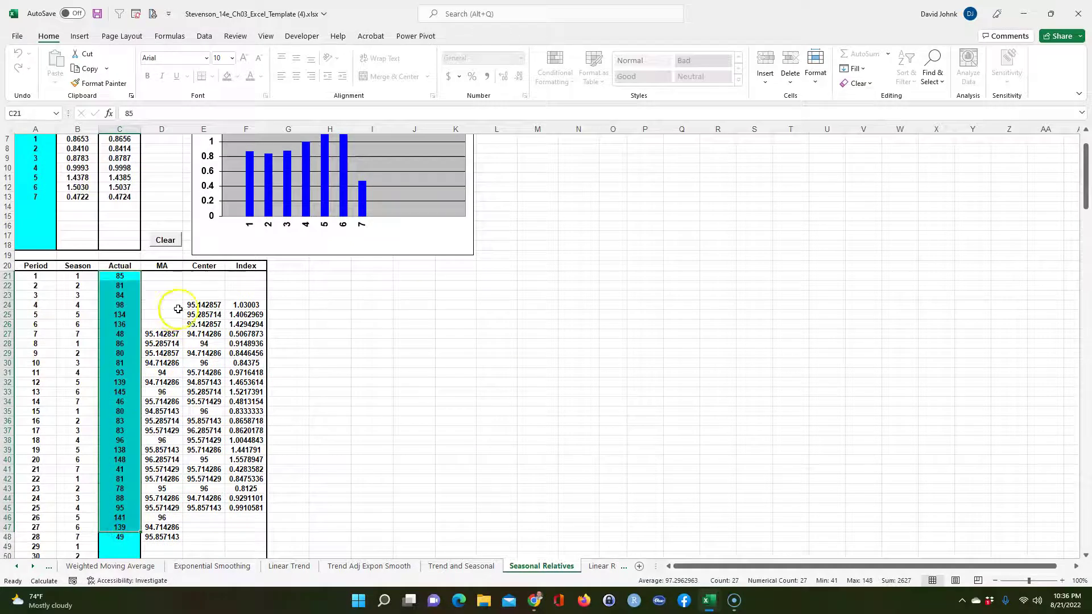
{"action": "scroll", "coordinate": [333, 392], "scroll_direction": "up", "scroll_amount": 2}
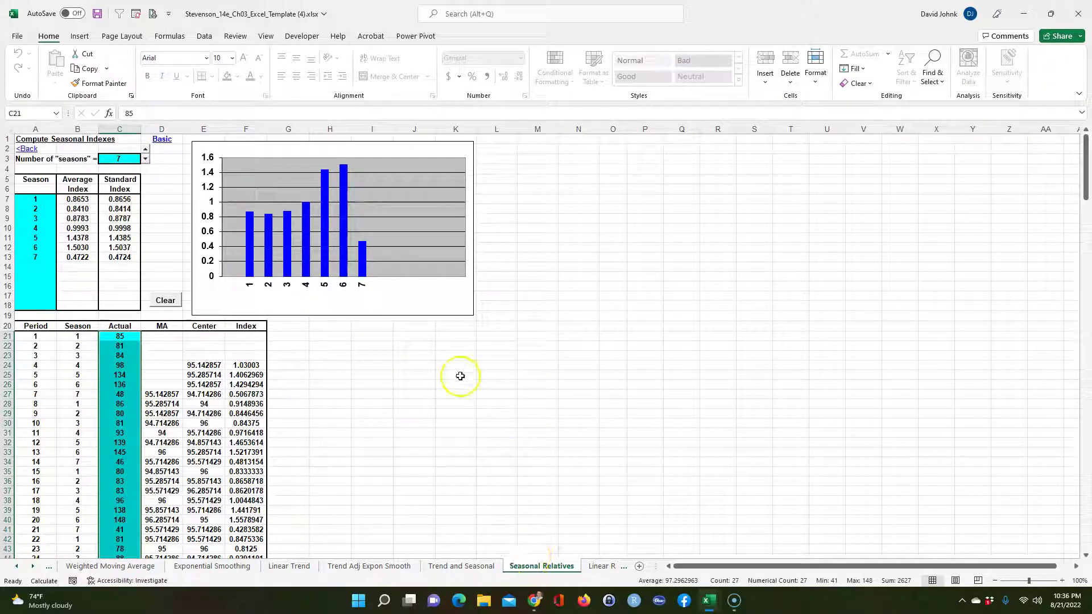
Create a copy of the Seasonal Relatives sheet in chapter03_16_v02.xlsx, placed before Sheet2
{"action": "right_click", "coordinate": [540, 567]}
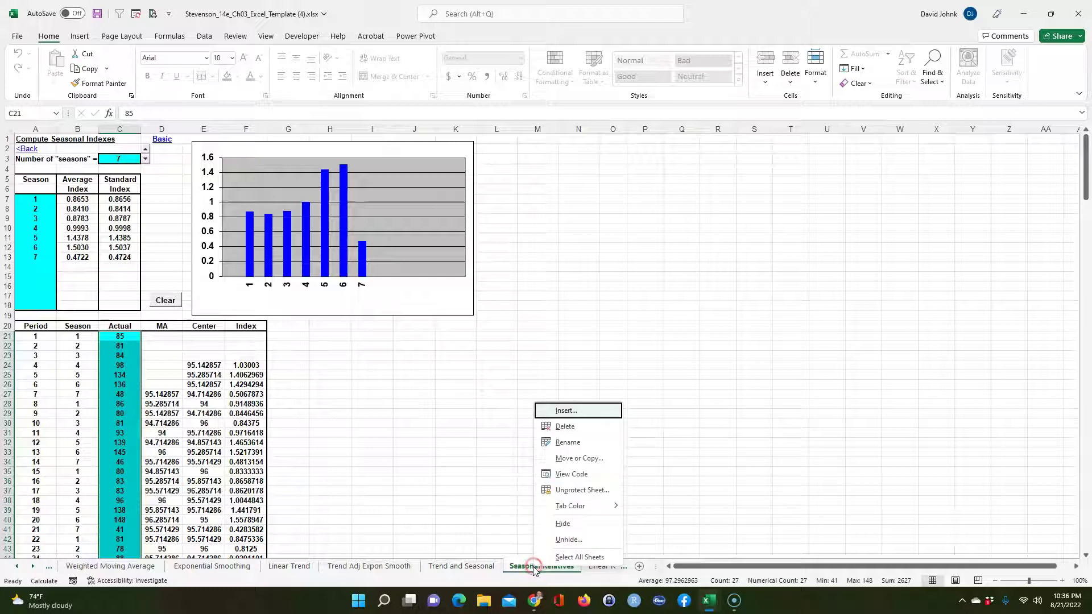
{"action": "left_click", "coordinate": [567, 458]}
{"action": "left_click", "coordinate": [495, 514]}
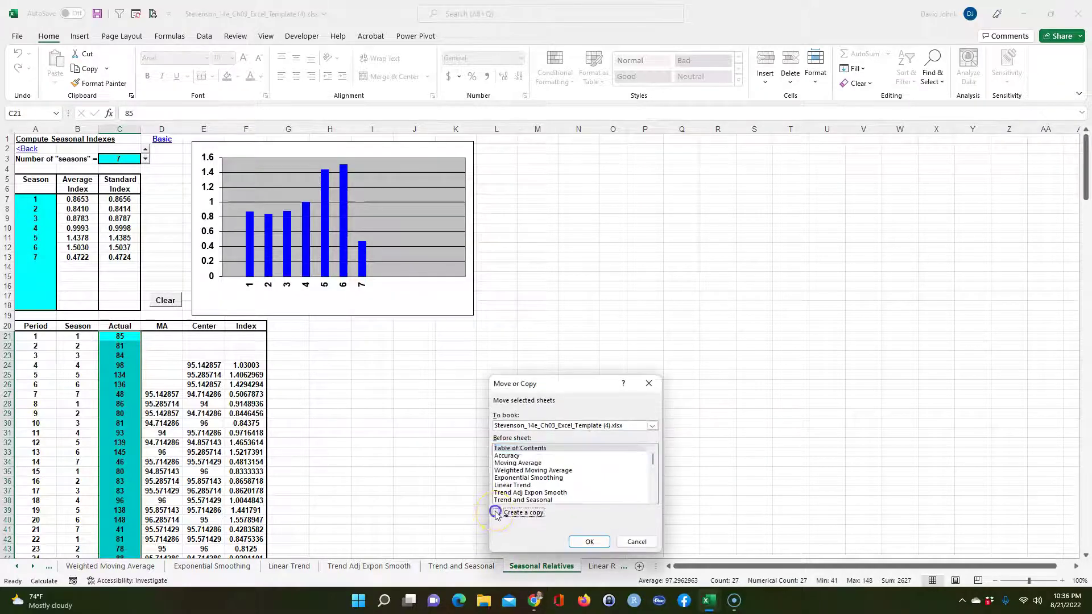
{"action": "left_click", "coordinate": [565, 425]}
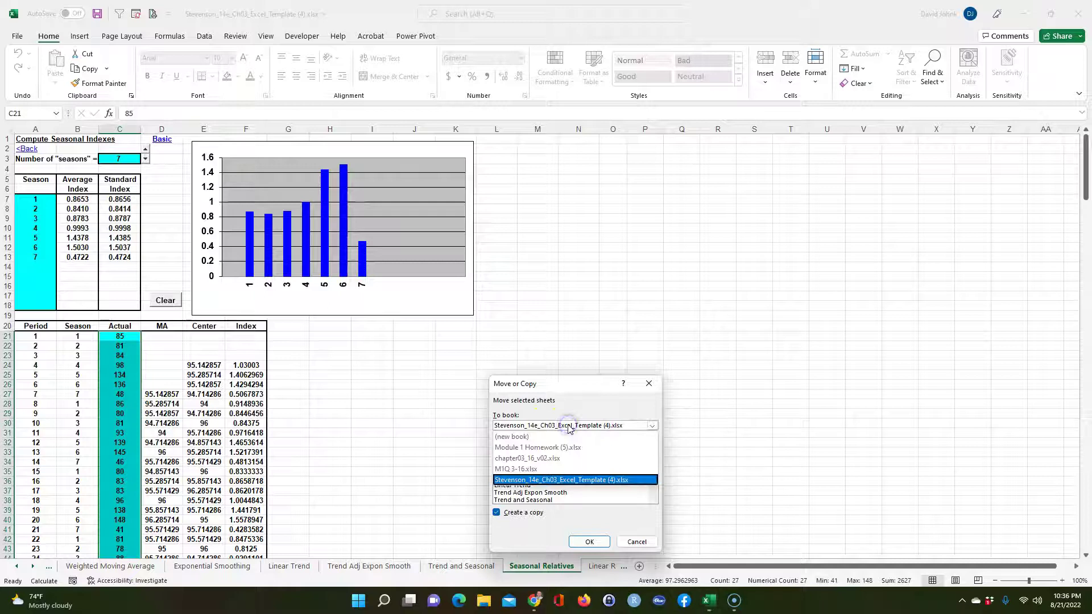
{"action": "left_click", "coordinate": [545, 458]}
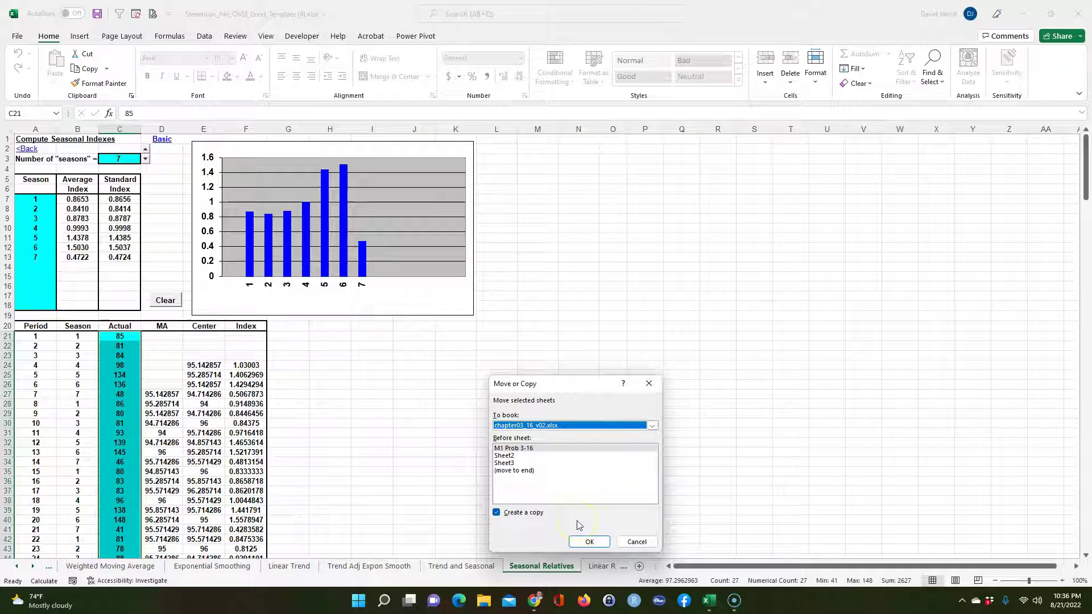
{"action": "left_click", "coordinate": [503, 456]}
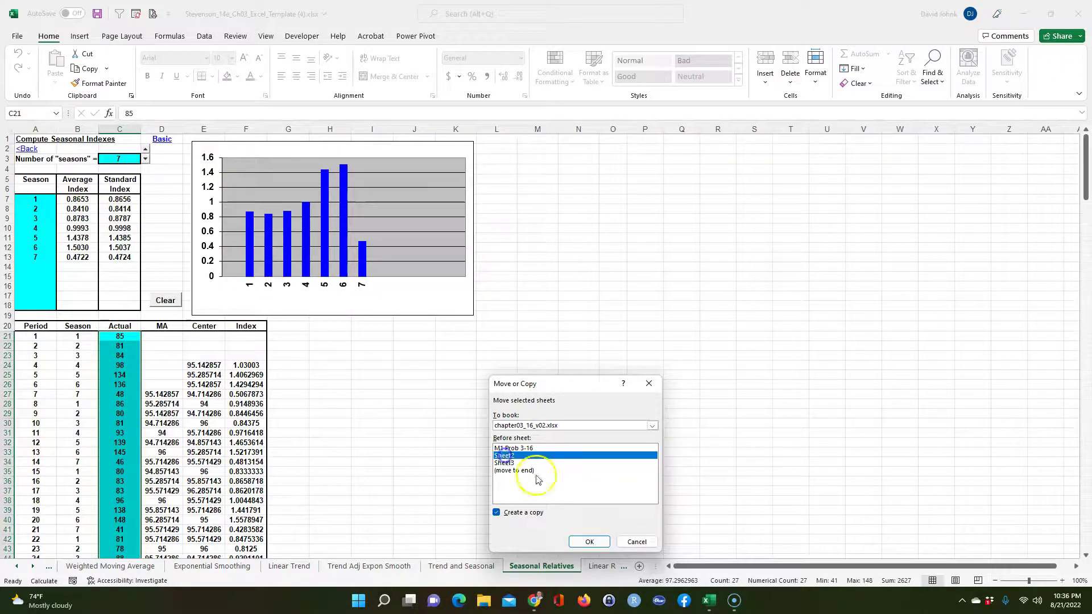
{"action": "left_click", "coordinate": [589, 541]}
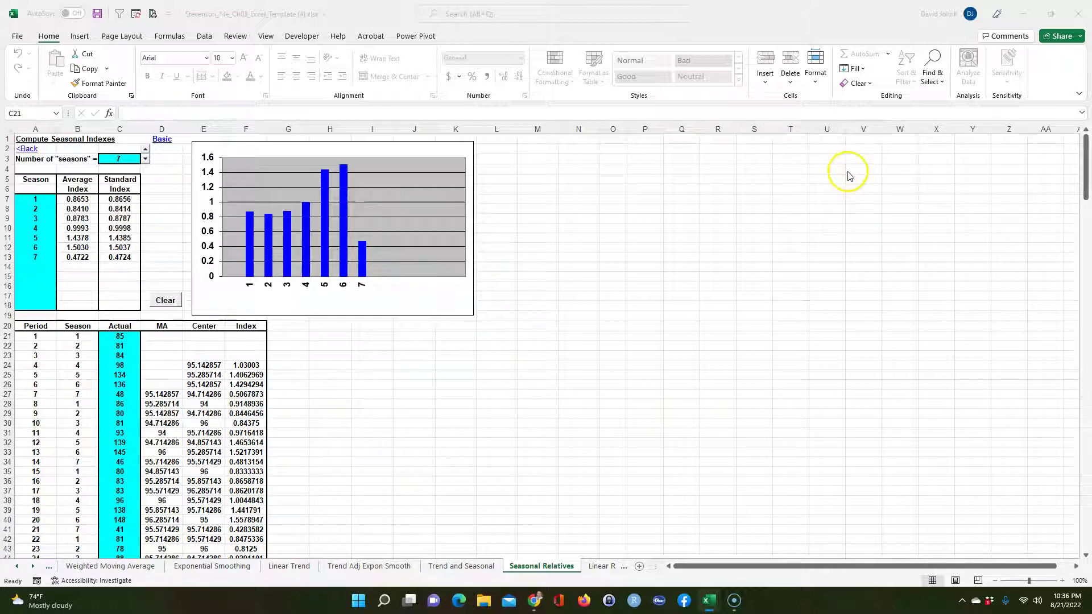
Check the M1Q 3-16.xlsx workbook for the copied sheet and return to the Chapter 3 template
{"action": "mouse_move", "coordinate": [710, 600]}
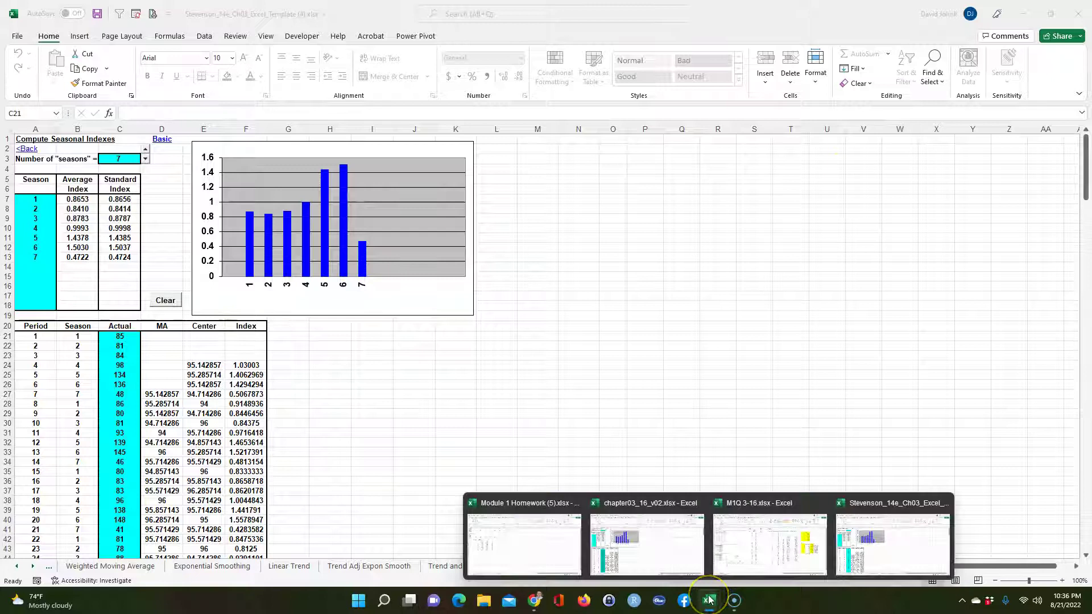
{"action": "left_click", "coordinate": [745, 537]}
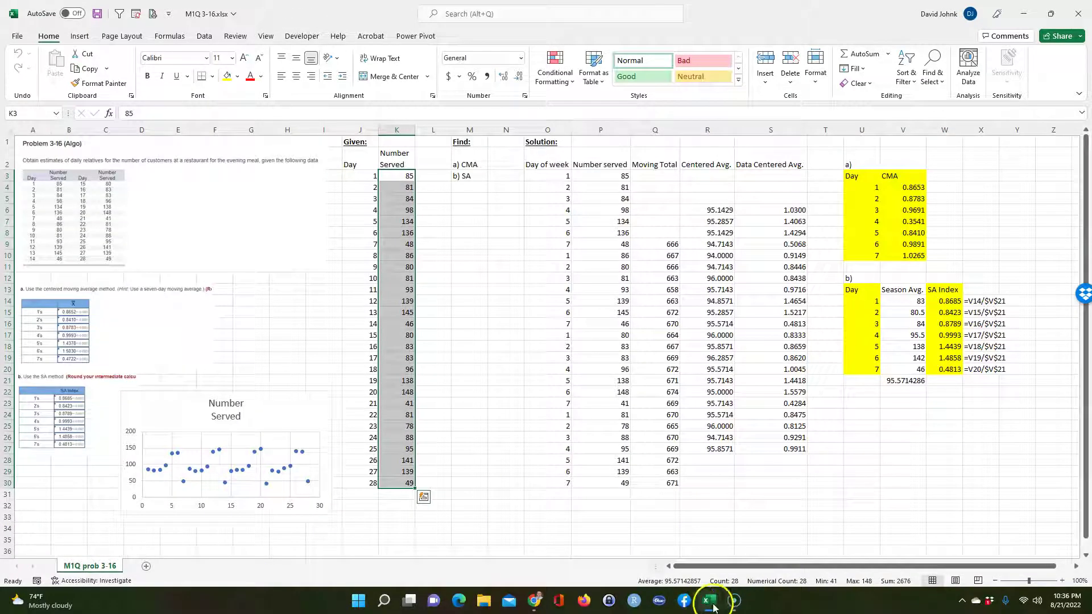
{"action": "mouse_move", "coordinate": [705, 601]}
{"action": "left_click", "coordinate": [847, 560]}
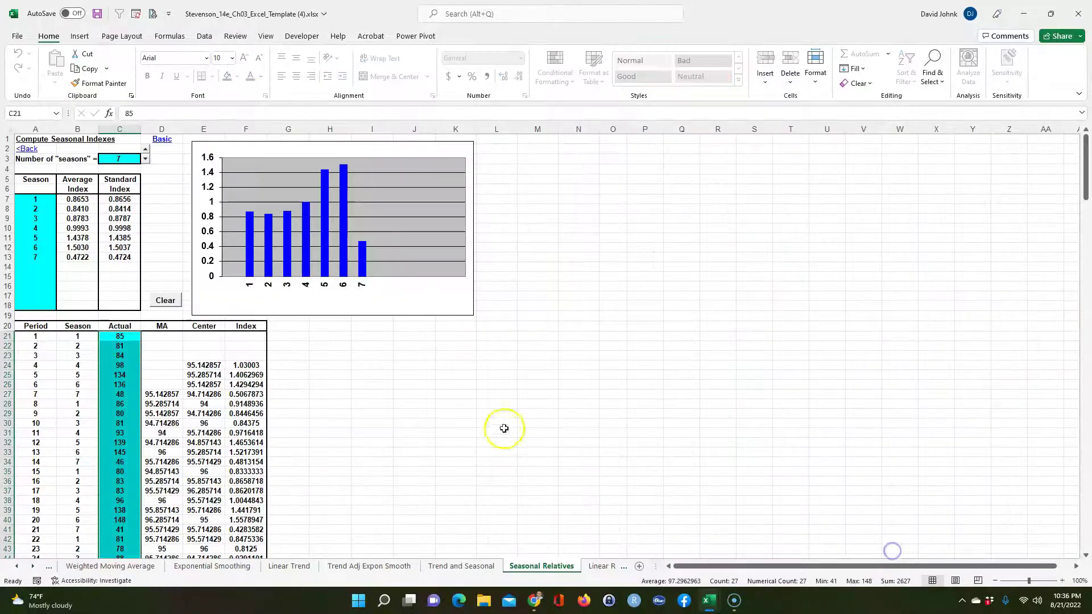
Create a copy of the Seasonal Relatives sheet in the M1Q 3-16.xlsx workbook, placed at the end
{"action": "right_click", "coordinate": [527, 567]}
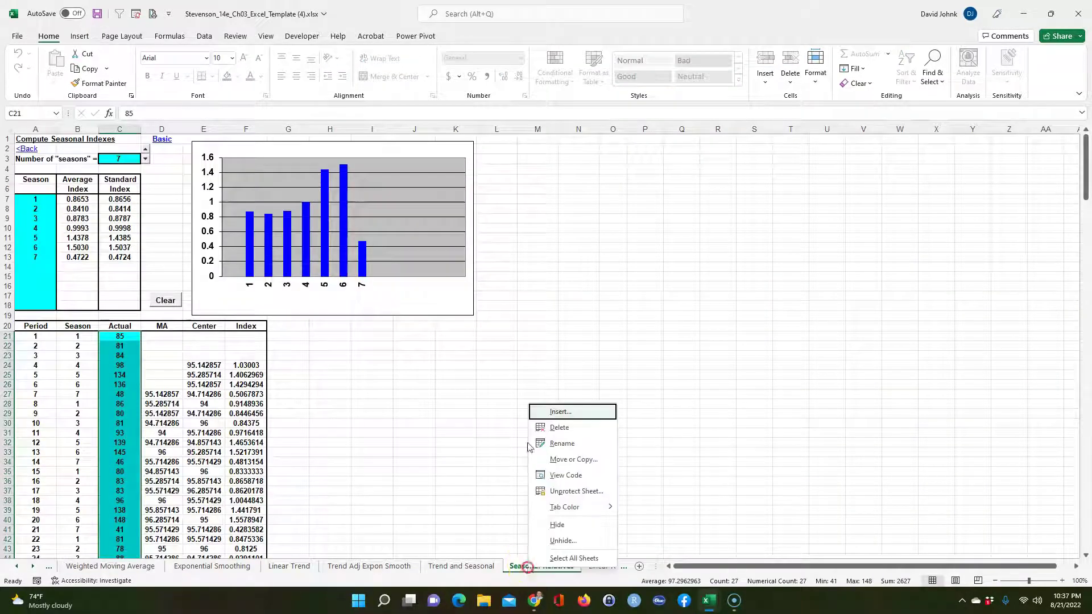
{"action": "left_click", "coordinate": [564, 463]}
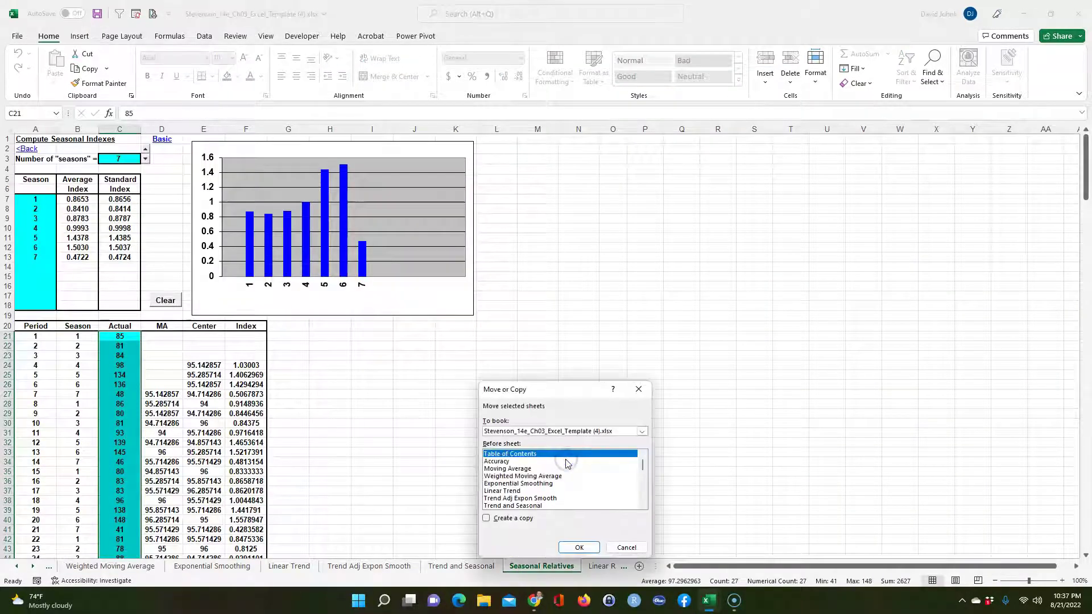
{"action": "left_click", "coordinate": [491, 519]}
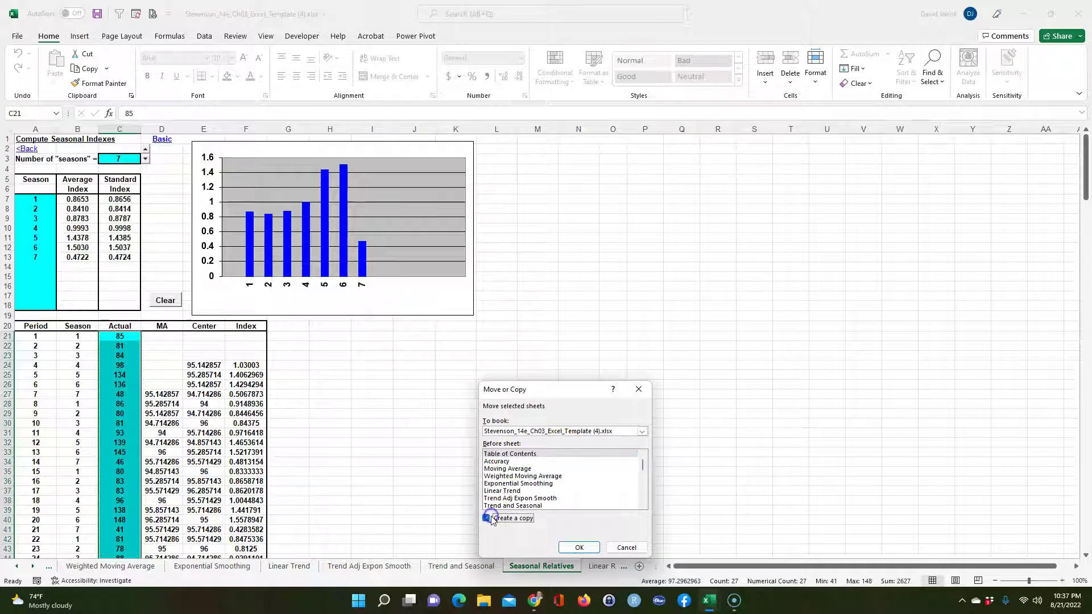
{"action": "left_click", "coordinate": [568, 430]}
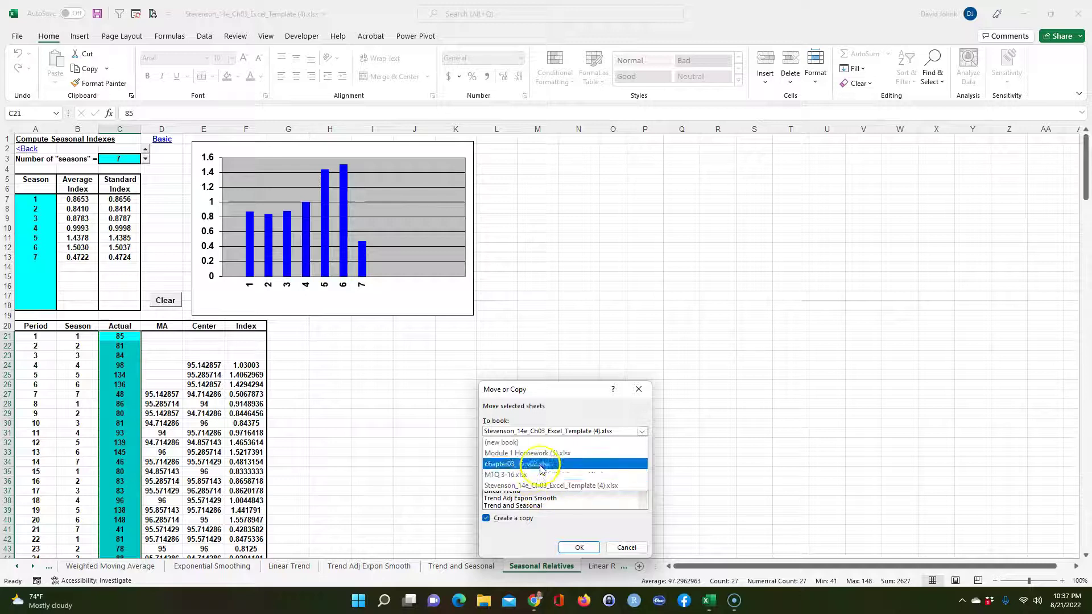
{"action": "left_click", "coordinate": [495, 475]}
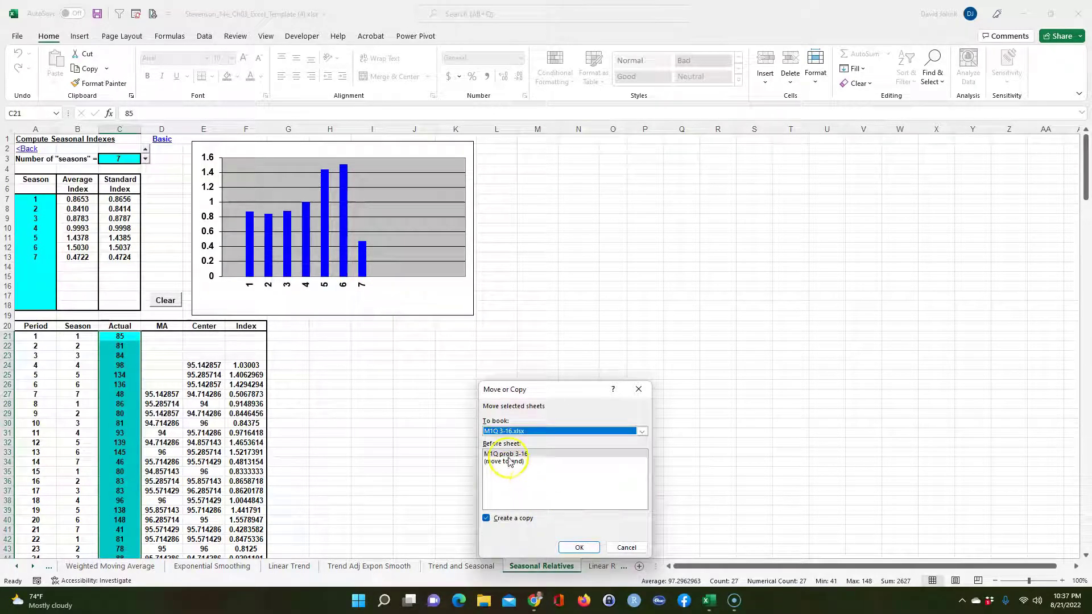
{"action": "left_click", "coordinate": [510, 461]}
{"action": "left_click", "coordinate": [577, 547]}
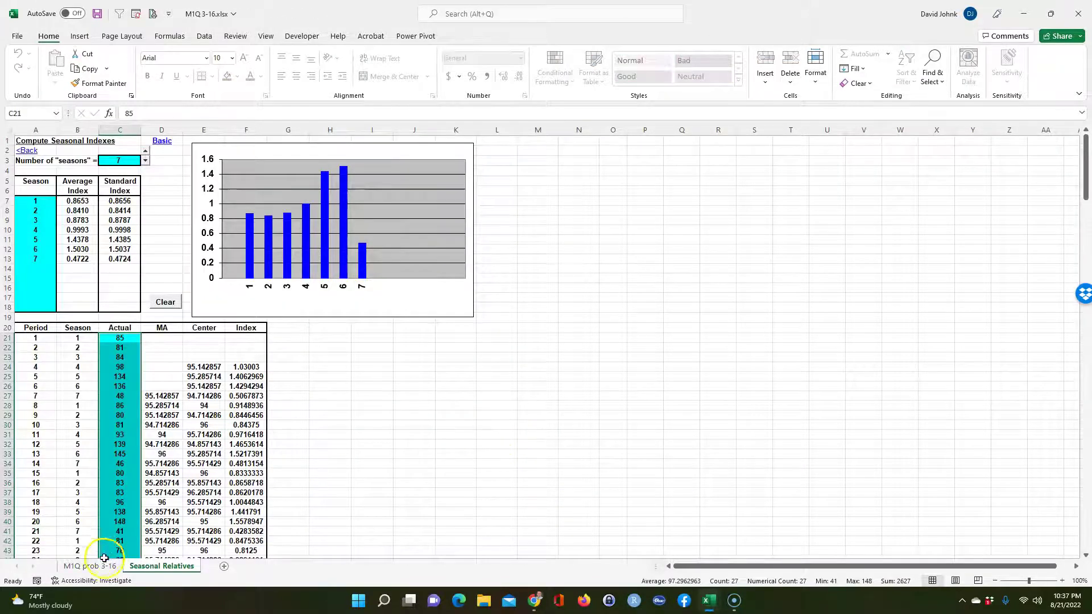
Rename the copied Seasonal Relatives sheet in M1Q 3-16.xlsx as "M1Q 3-16 from template"
{"action": "left_click", "coordinate": [83, 567]}
{"action": "left_click", "coordinate": [148, 566]}
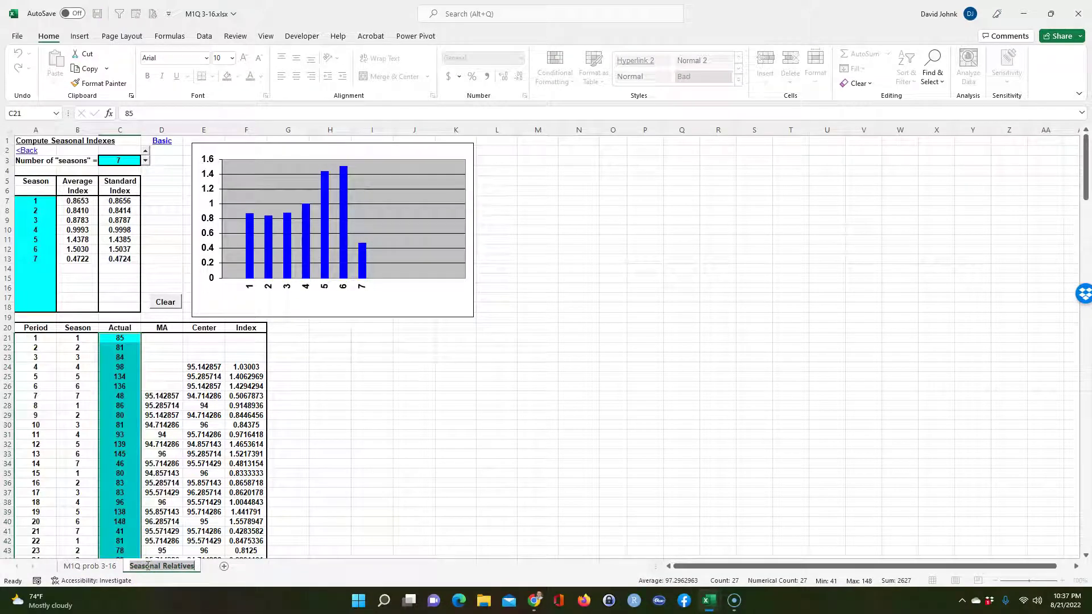
{"action": "double_click", "coordinate": [147, 566]}
{"action": "type", "text": "M1Q 3-16 from"}
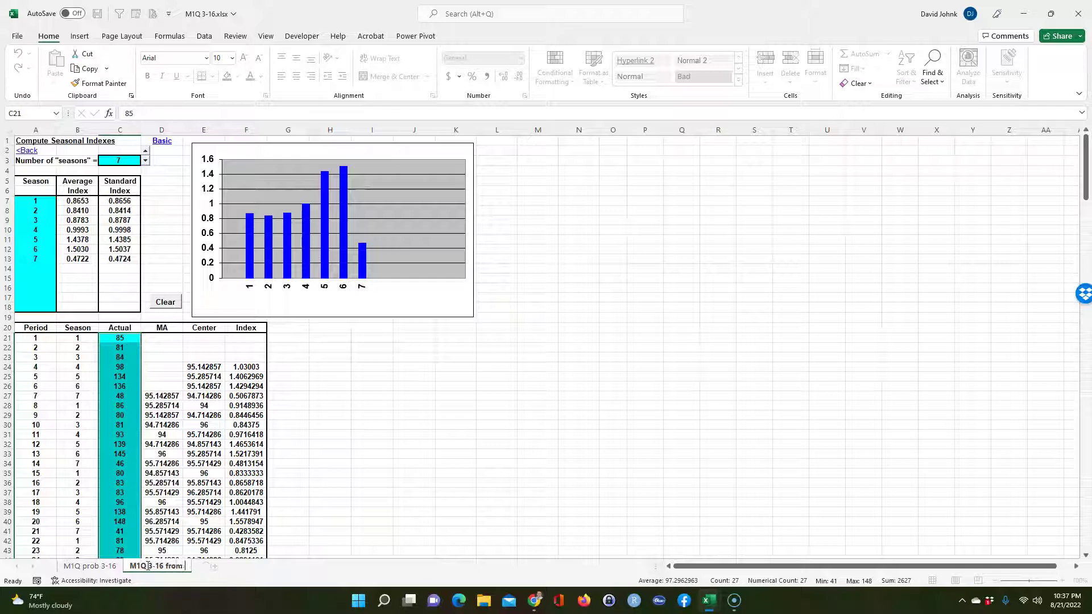
{"action": "type", "text": "template"}
{"action": "key", "text": "Return"}
{"action": "left_click", "coordinate": [348, 490]}
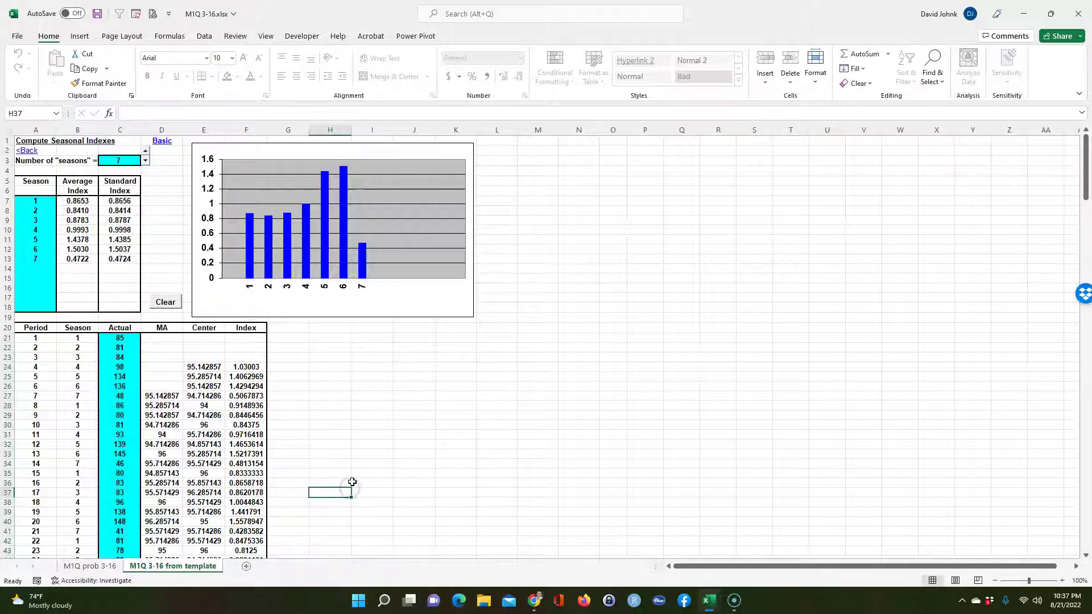
{"action": "scroll", "coordinate": [327, 434], "scroll_direction": "down", "scroll_amount": 1}
{"action": "scroll", "coordinate": [327, 434], "scroll_direction": "up", "scroll_amount": 1}
{"action": "left_click", "coordinate": [334, 426]}
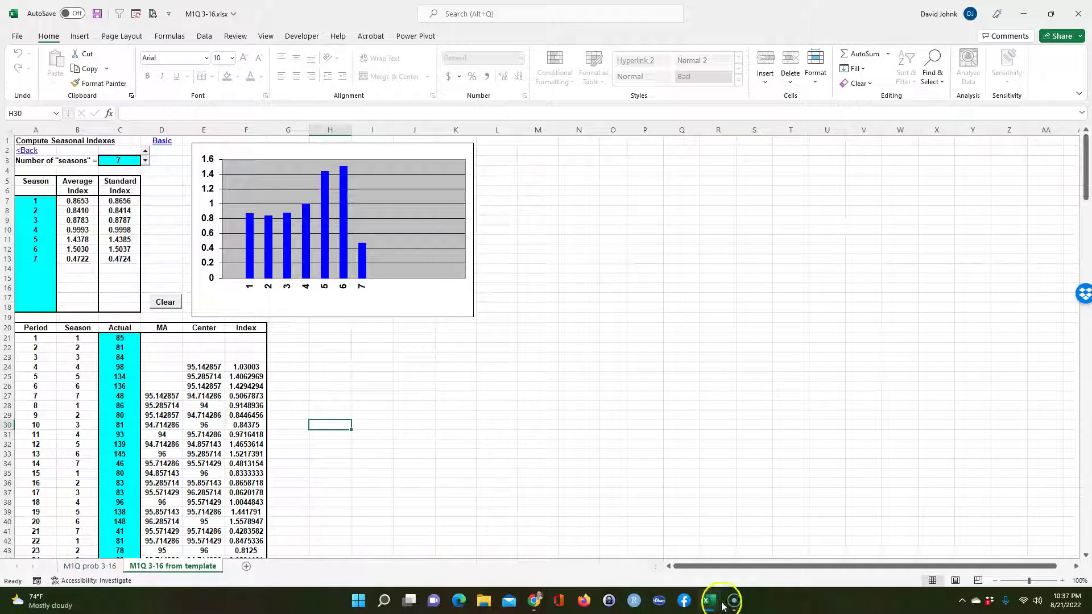
{"action": "mouse_move", "coordinate": [735, 598]}
{"action": "left_click", "coordinate": [733, 561]}
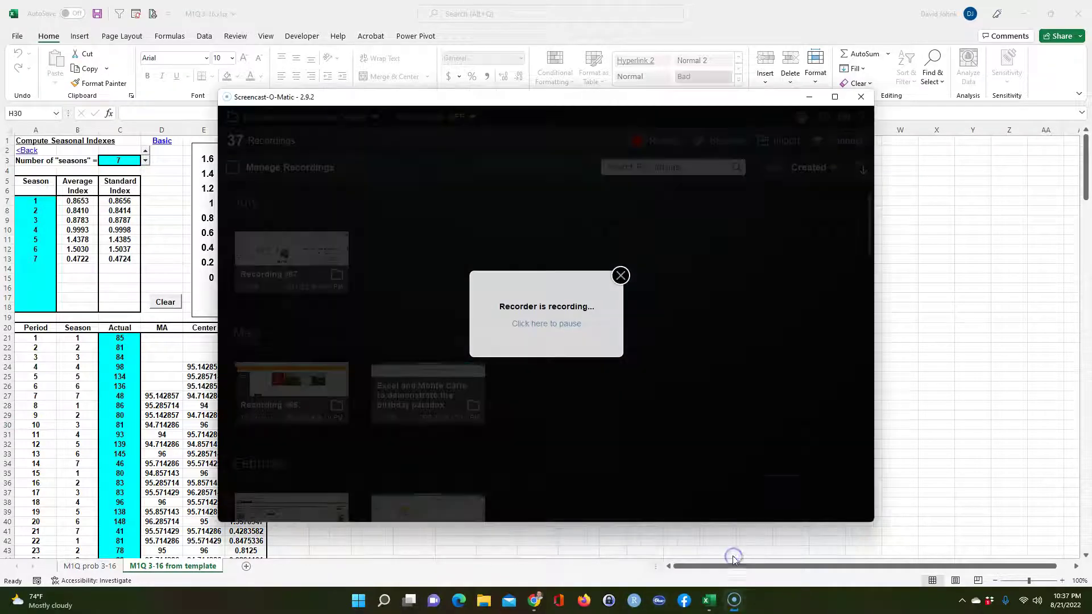